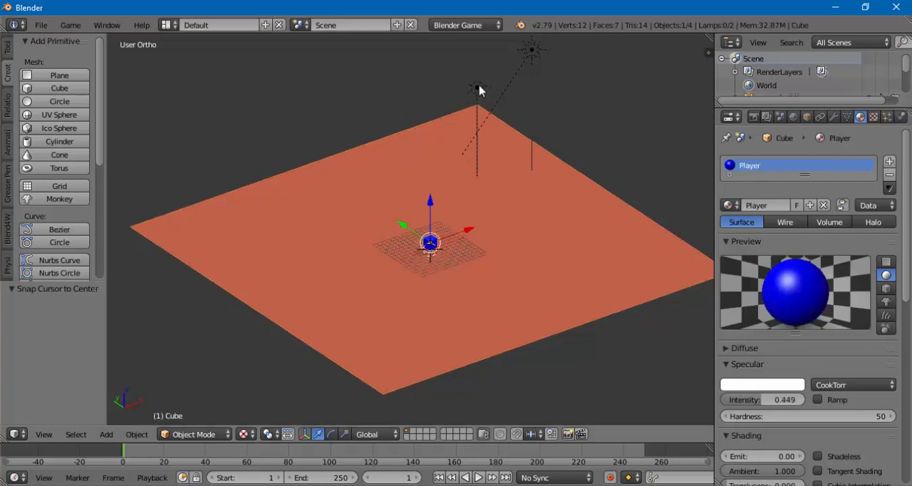
- Set the Hemi lamp's energy to 0.76 in its lamp settings
right_click(531, 51)
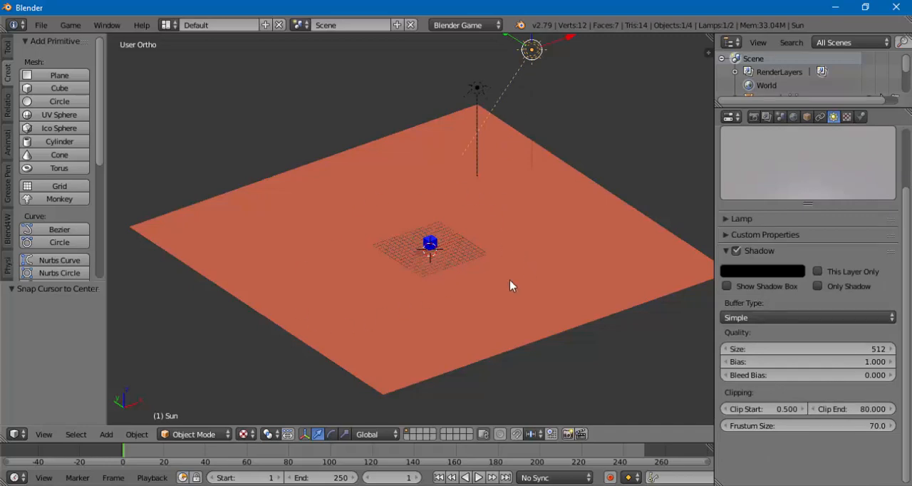
right_click(478, 92)
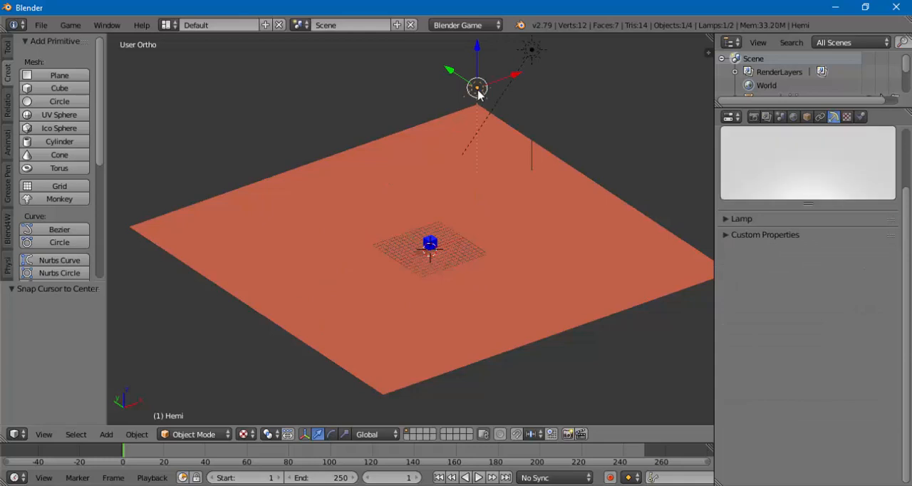
left_click(744, 218)
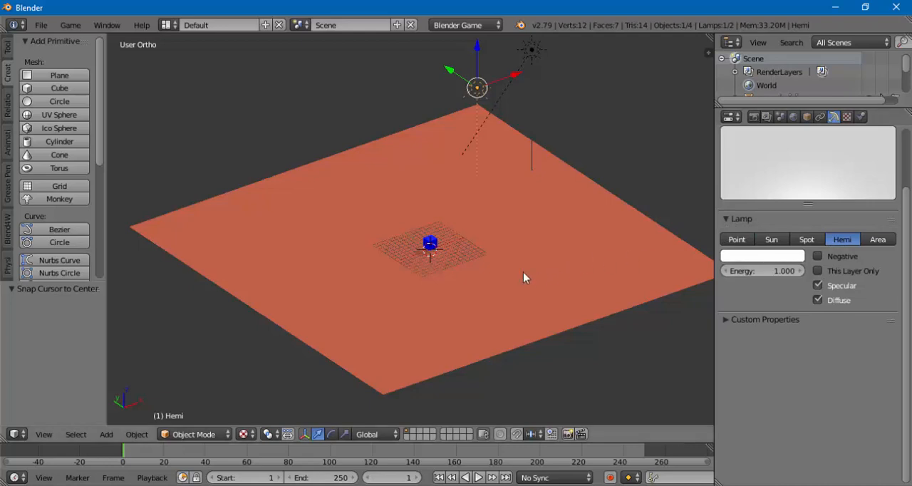
scroll(418, 258, "up", 8)
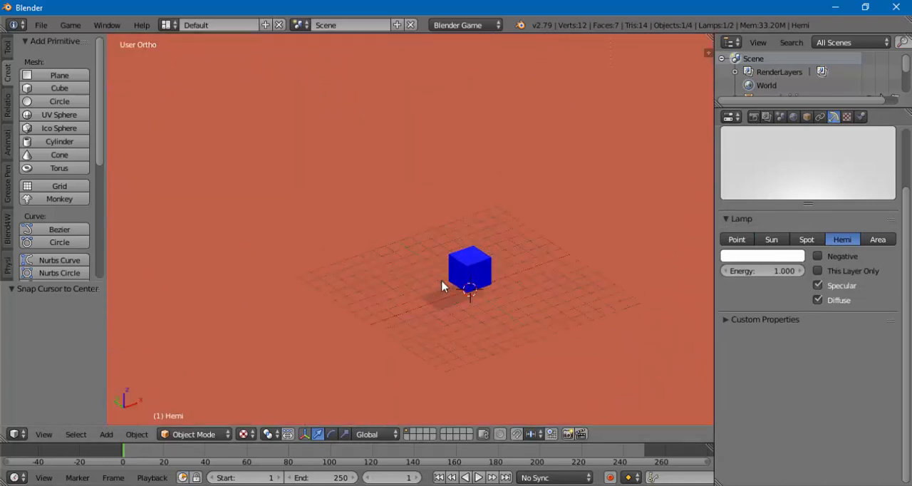
scroll(453, 314, "down", 3)
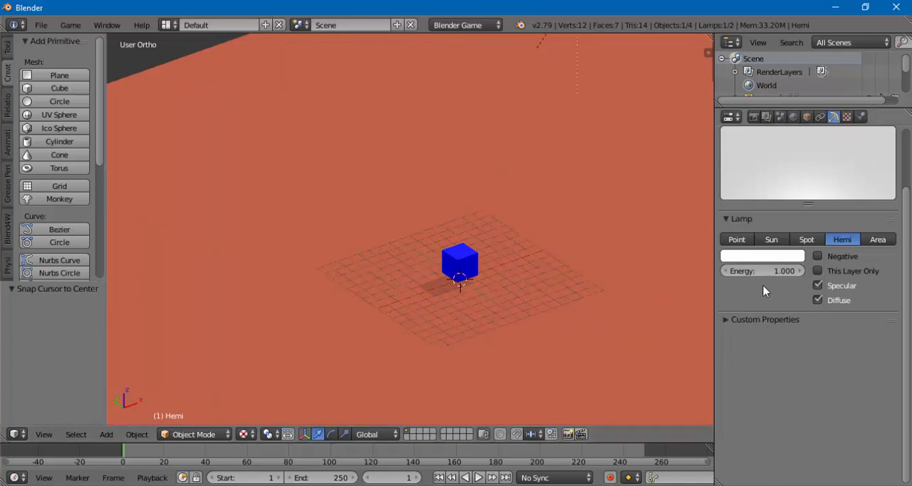
left_click_drag(768, 271, 745, 271)
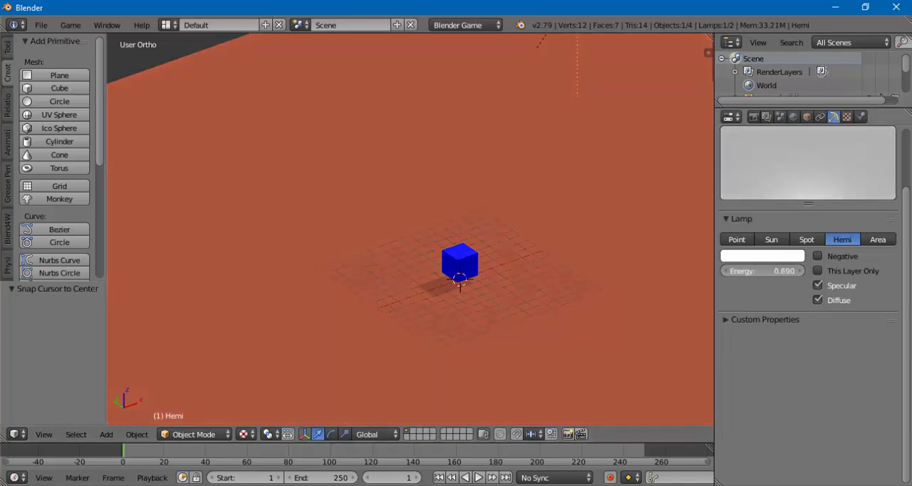
left_click_drag(745, 272, 769, 278)
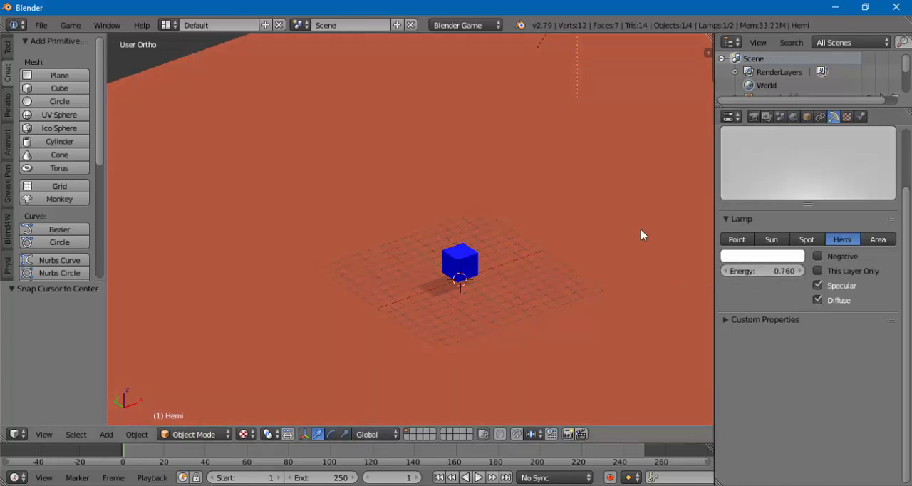
- Set the Sun lamp's energy to 1.0
scroll(472, 248, "down", 5)
right_click(492, 108)
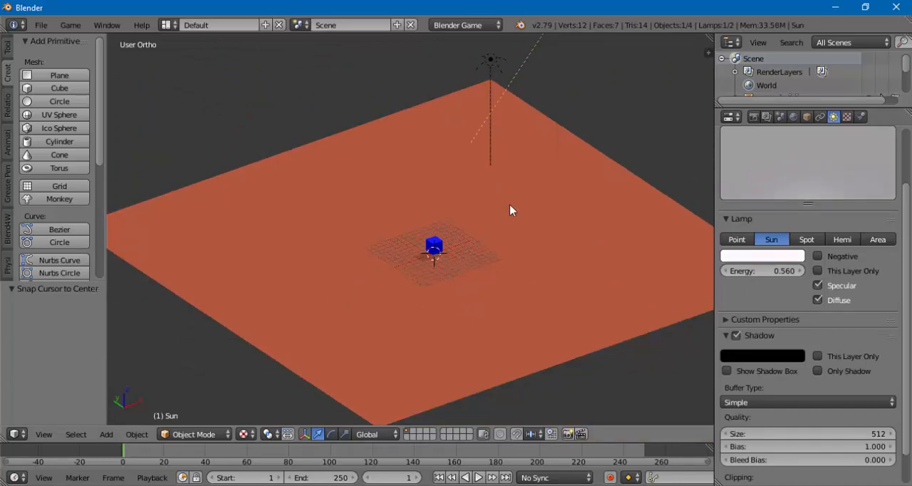
scroll(691, 306, "up", 1)
scroll(494, 306, "up", 2)
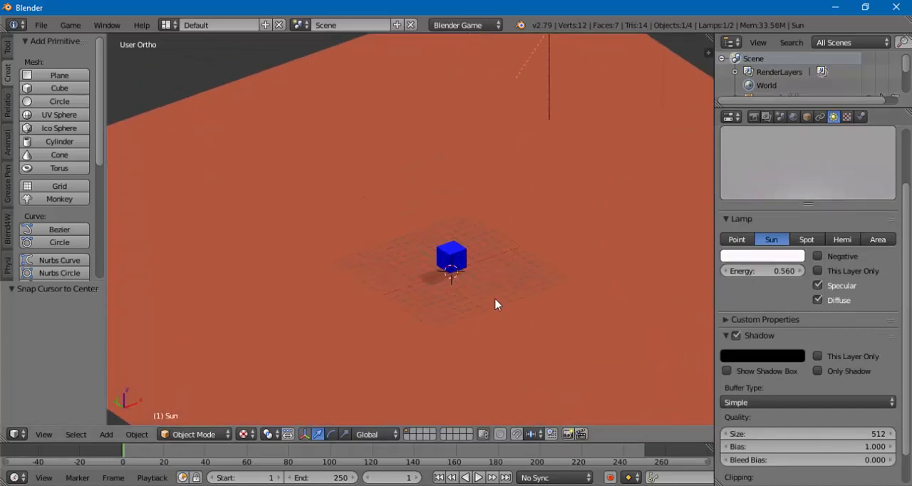
left_click(767, 275)
type("0.7")
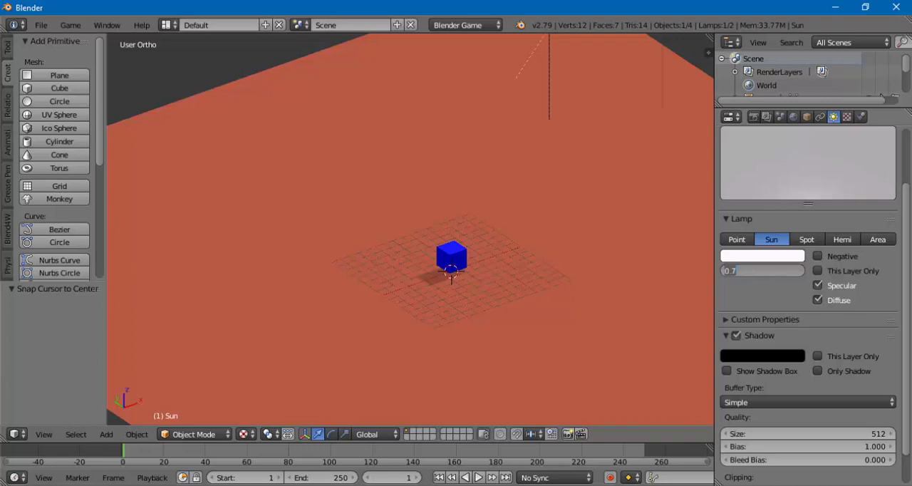
key("Return")
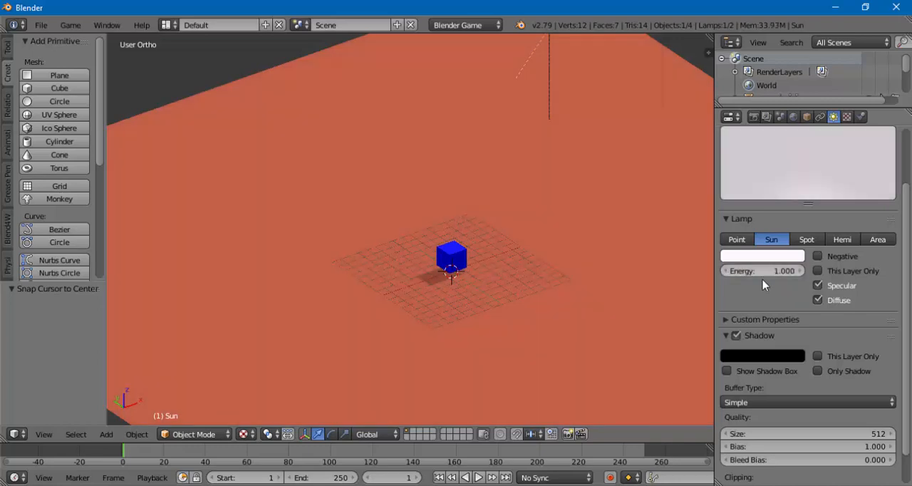
- Examine the blue cube and its shadow on the ground plane from several angles and distances
scroll(458, 323, "up", 2)
middle_click_drag(477, 339, 480, 299)
middle_click_drag(516, 333, 467, 319)
middle_click_drag(498, 285, 464, 315)
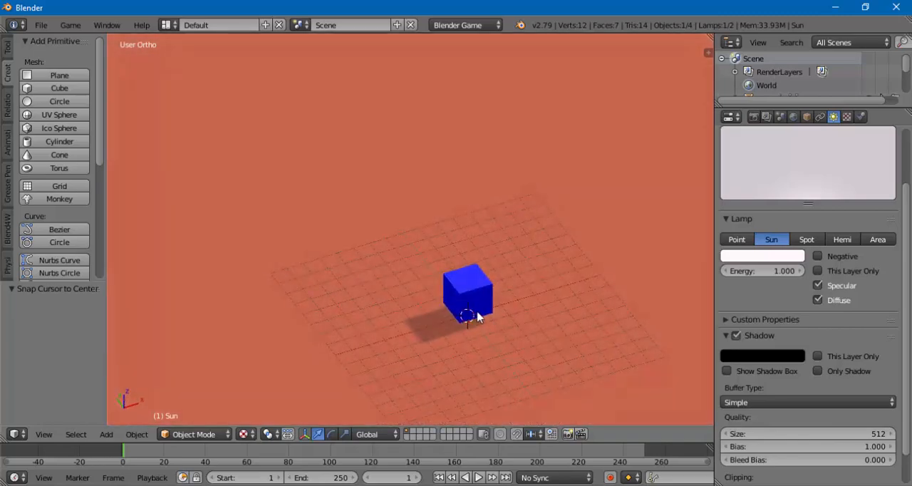
scroll(585, 168, "down", 3)
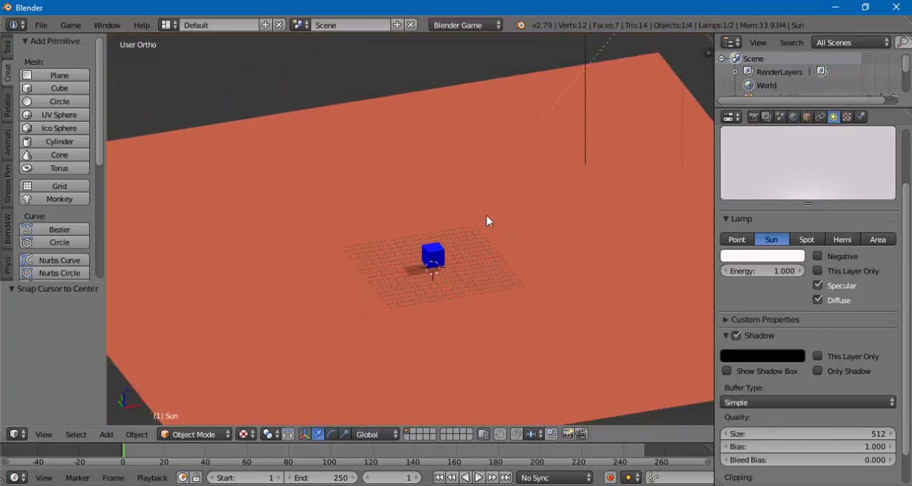
middle_click_drag(487, 221, 382, 258)
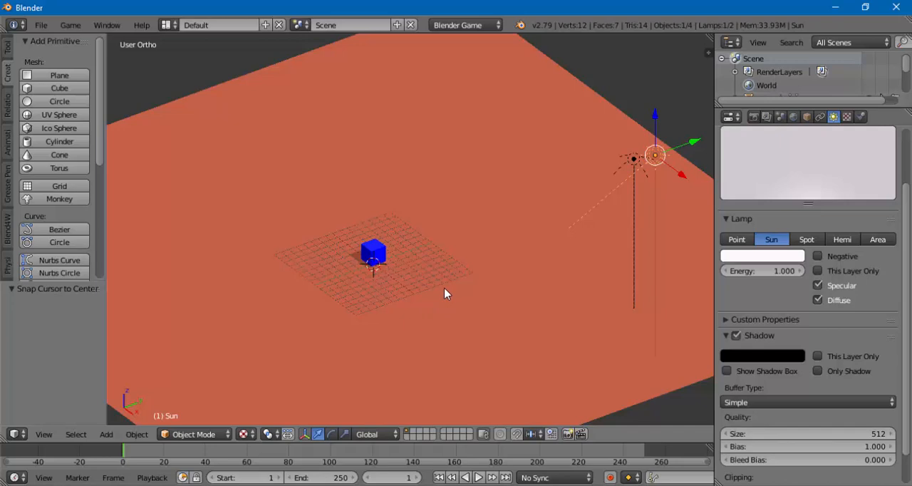
scroll(460, 302, "up", 4)
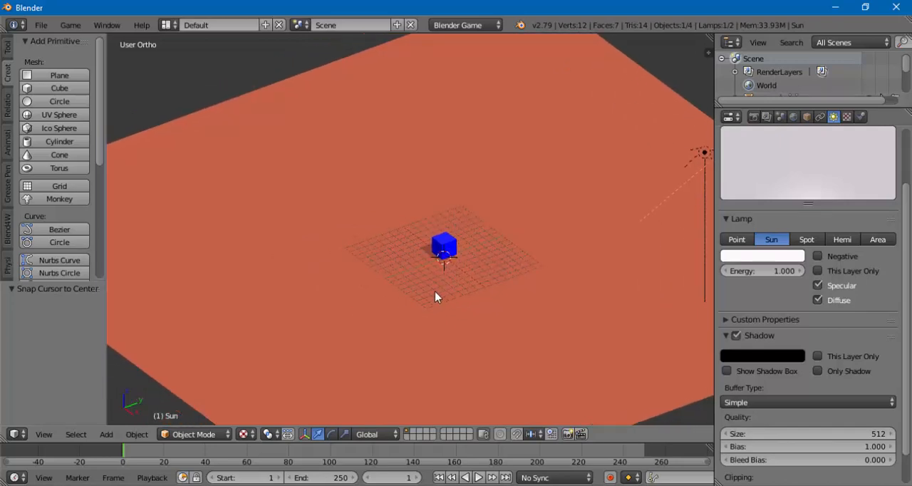
middle_click_drag(425, 318, 375, 302, "shift")
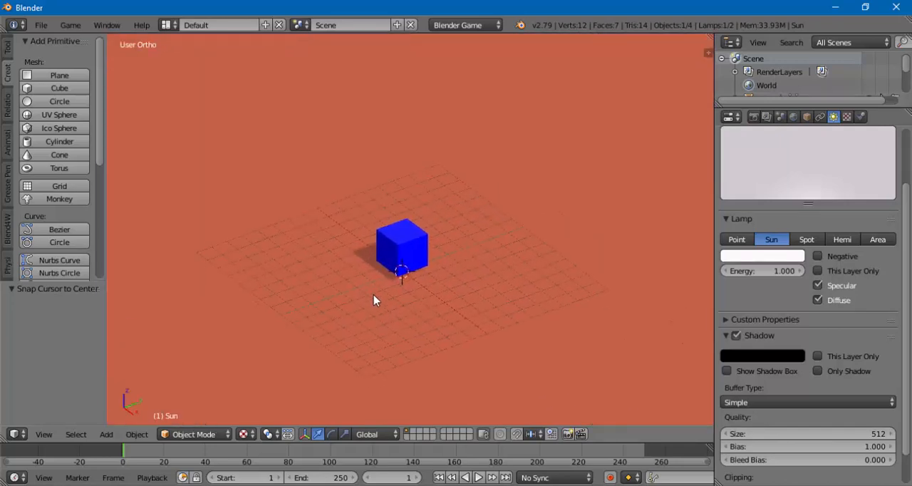
scroll(299, 308, "down", 3)
scroll(315, 305, "up", 1)
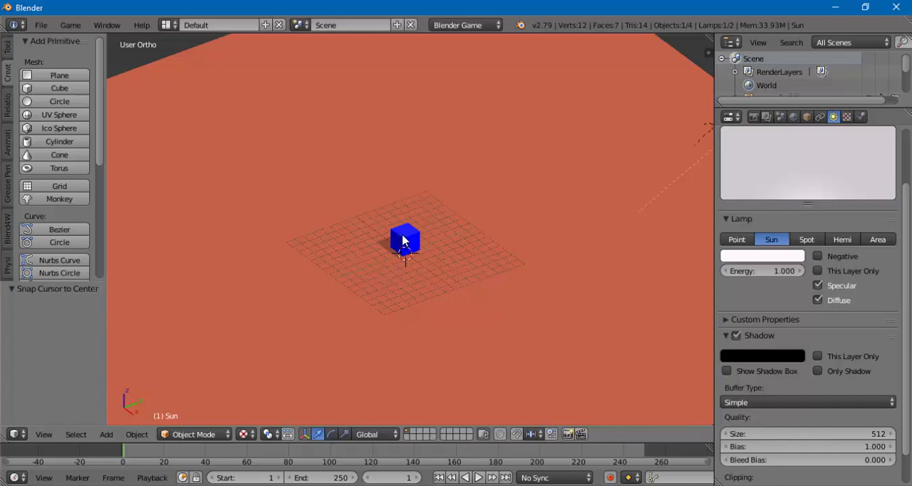
- Nudge the blue cube about -0.22 along Z, about -0.29 and back 0.39 along Y, and about 0.25 along X
right_click(404, 241)
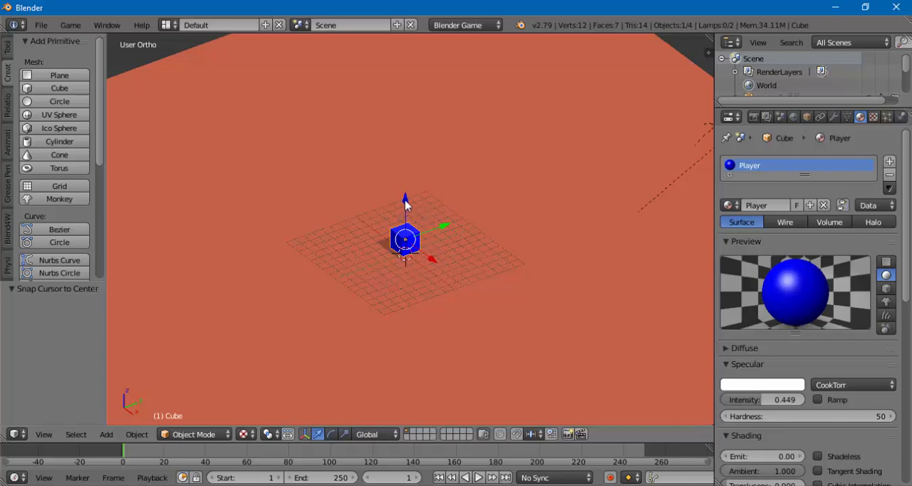
mouse_move(404, 202)
left_mouse_down()
mouse_move(406, 212)
mouse_move(404, 179)
mouse_move(407, 214)
mouse_move(396, 172)
mouse_move(404, 218)
mouse_move(403, 182)
mouse_move(406, 203)
left_mouse_up()
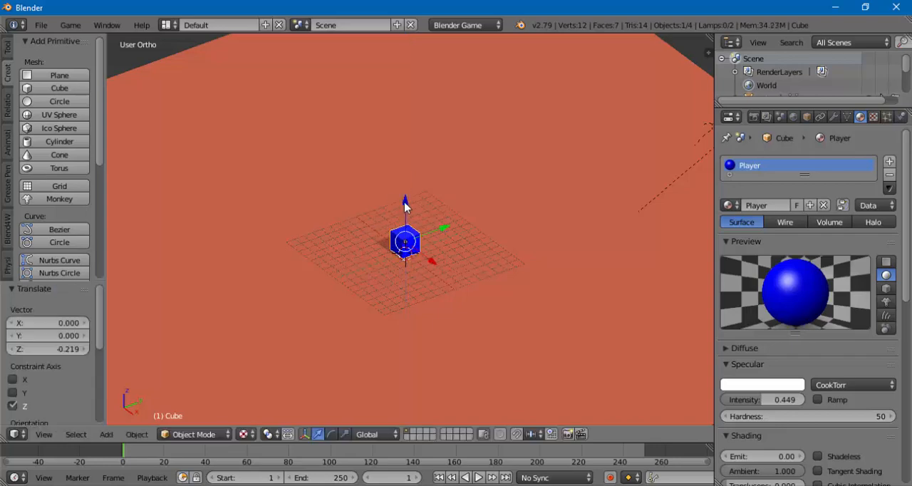
right_click(442, 231)
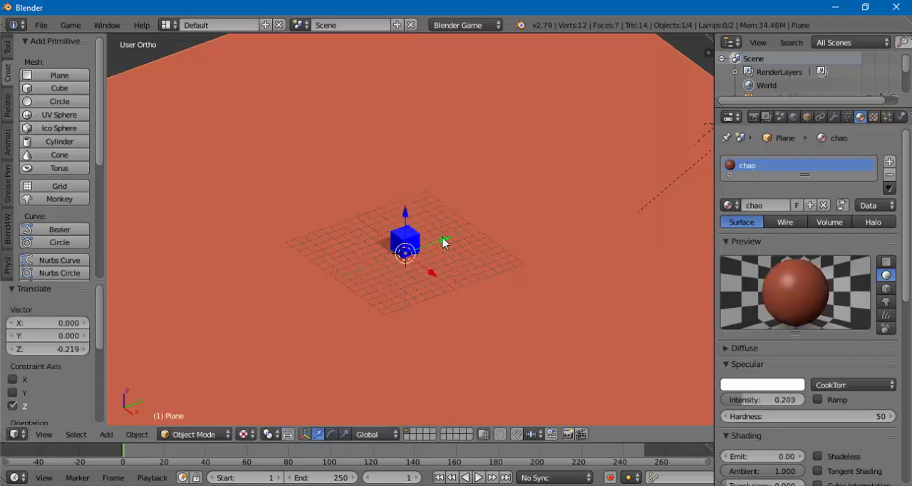
left_click_drag(442, 244, 456, 276)
right_click(404, 235)
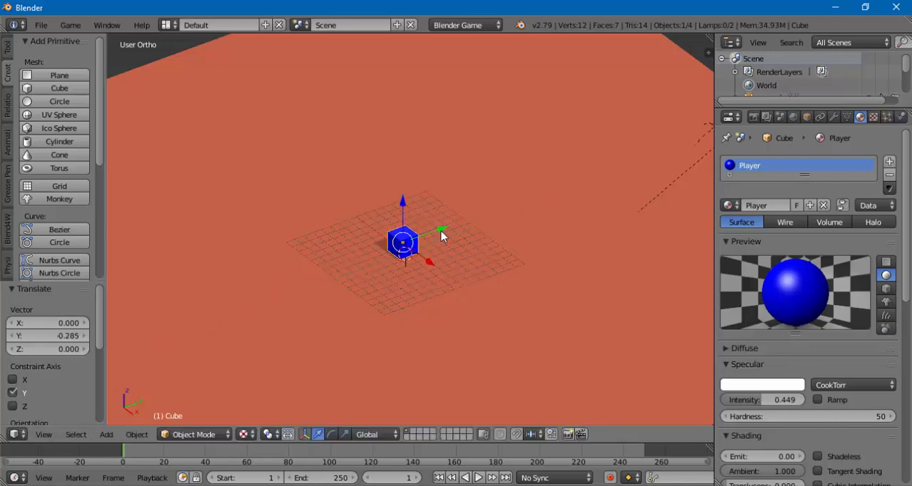
mouse_move(441, 231)
left_mouse_down()
mouse_move(489, 216)
mouse_move(442, 250)
mouse_move(525, 219)
mouse_move(381, 290)
mouse_move(447, 255)
mouse_move(369, 264)
mouse_move(444, 241)
left_mouse_up()
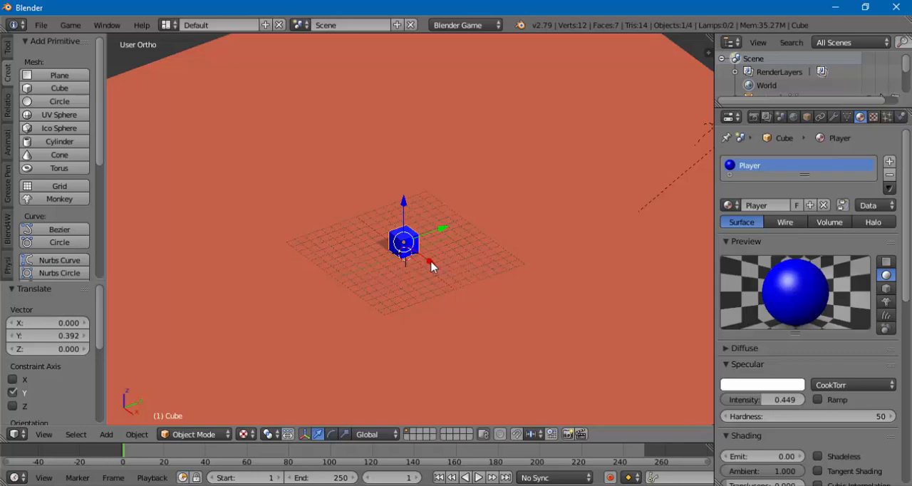
mouse_move(432, 267)
left_mouse_down()
mouse_move(460, 283)
mouse_move(401, 260)
mouse_move(435, 283)
mouse_move(426, 280)
left_mouse_up()
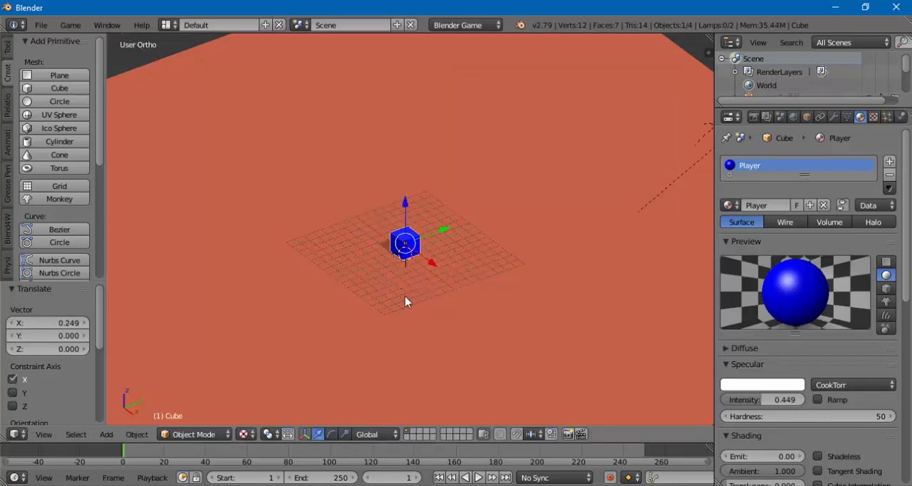
- Shift the cube along X by about -0.32 and a further -0.14, checking it from the opposite side
middle_click_drag(406, 301, 489, 278)
left_click_drag(482, 240, 426, 256)
middle_click_drag(426, 257, 256, 244)
middle_click_drag(366, 233, 355, 241)
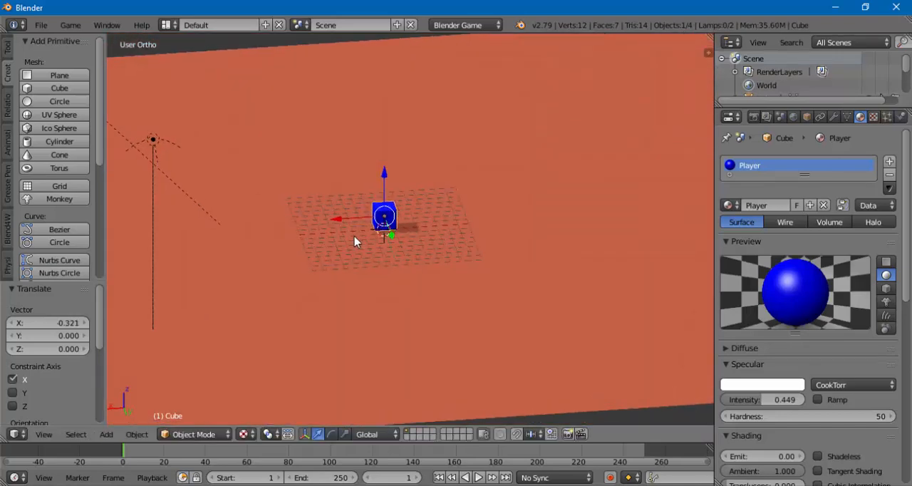
left_click_drag(335, 220, 350, 236)
middle_click_drag(350, 236, 459, 262)
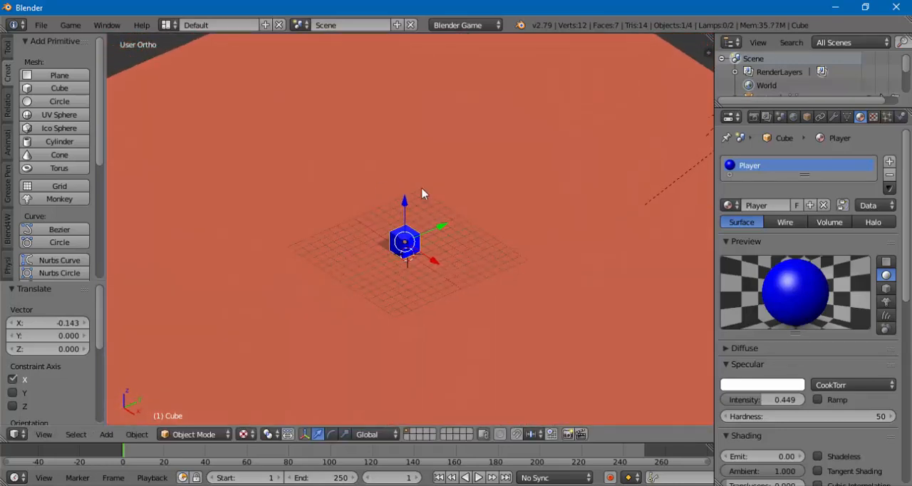
- Switch the render engine to Blender Render and view the cube's shading and shadow
scroll(408, 263, "up", 2)
scroll(404, 262, "down", 1)
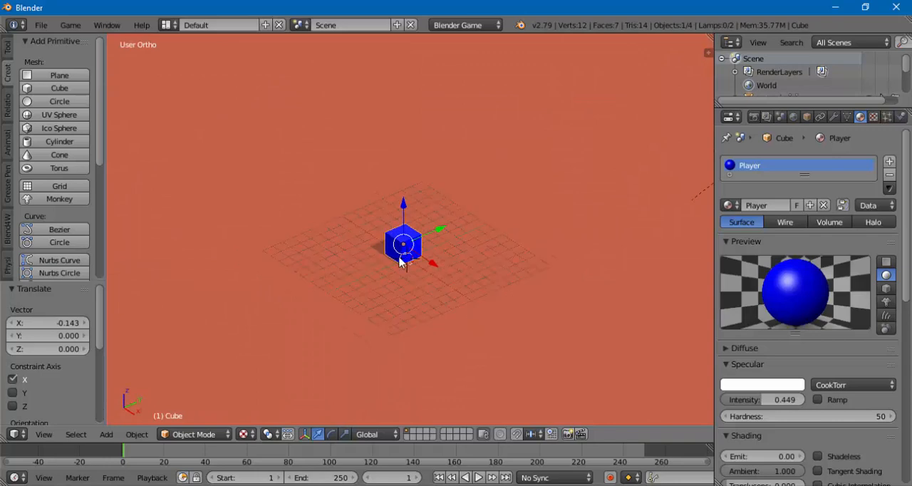
middle_click_drag(400, 282, 396, 276)
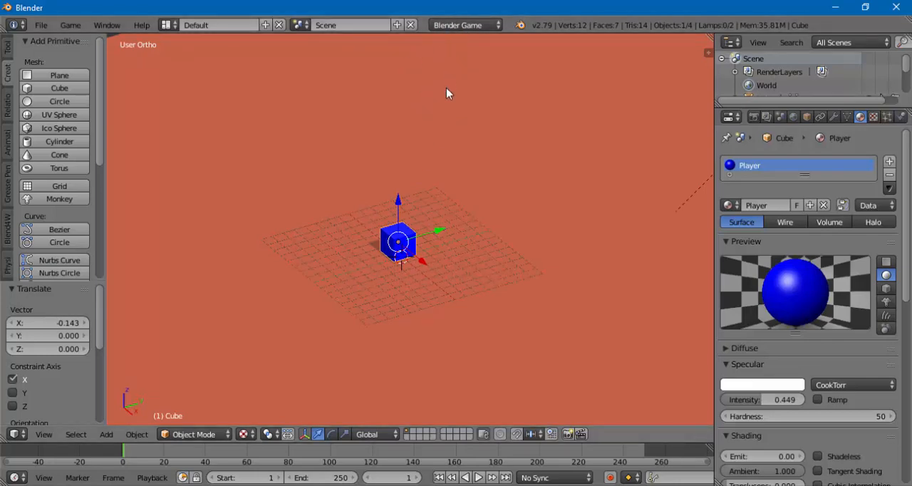
left_click(460, 27)
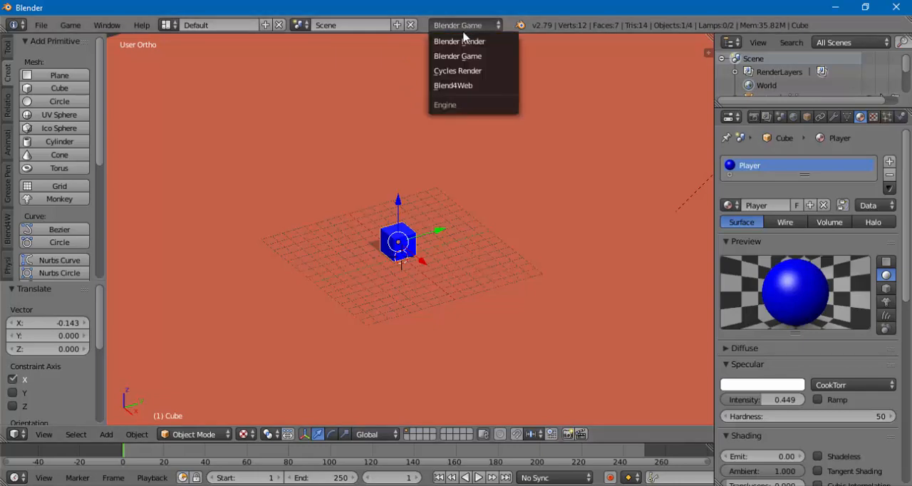
left_click(459, 42)
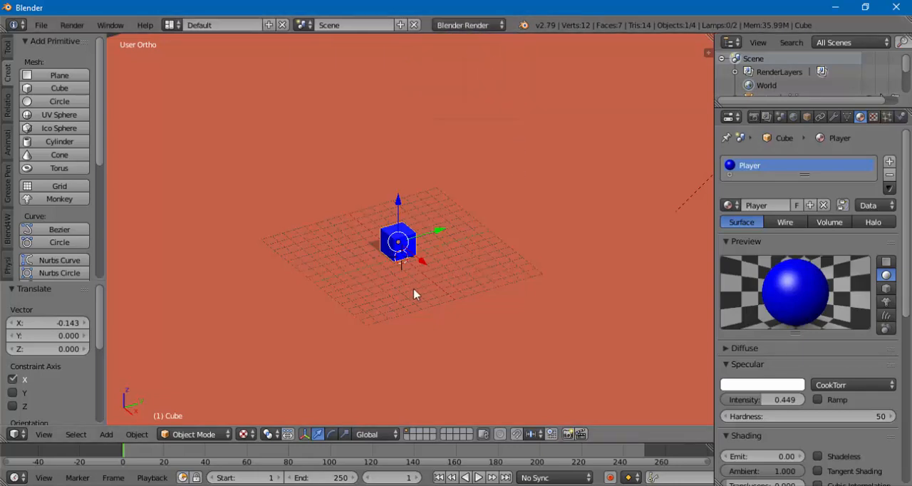
middle_click_drag(392, 261, 387, 280)
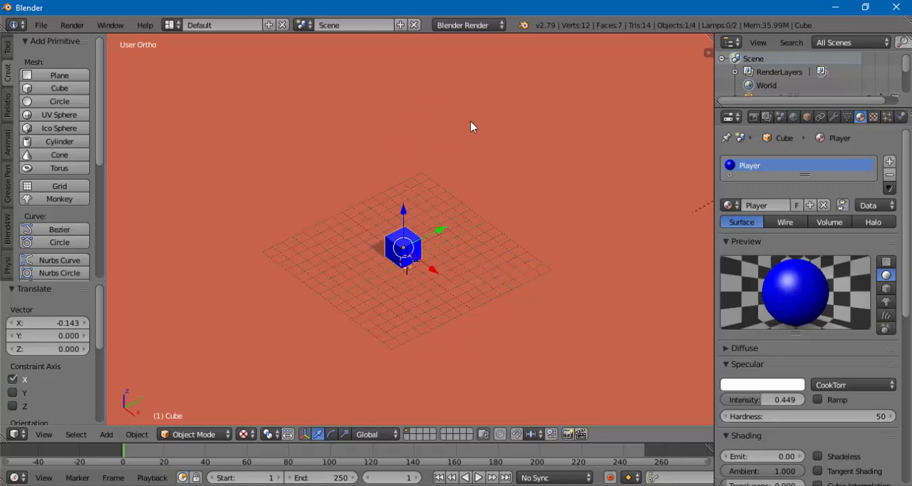
- Switch the render engine to Cycles Render and inspect how the cube and ground plane are displayed
left_click(470, 27)
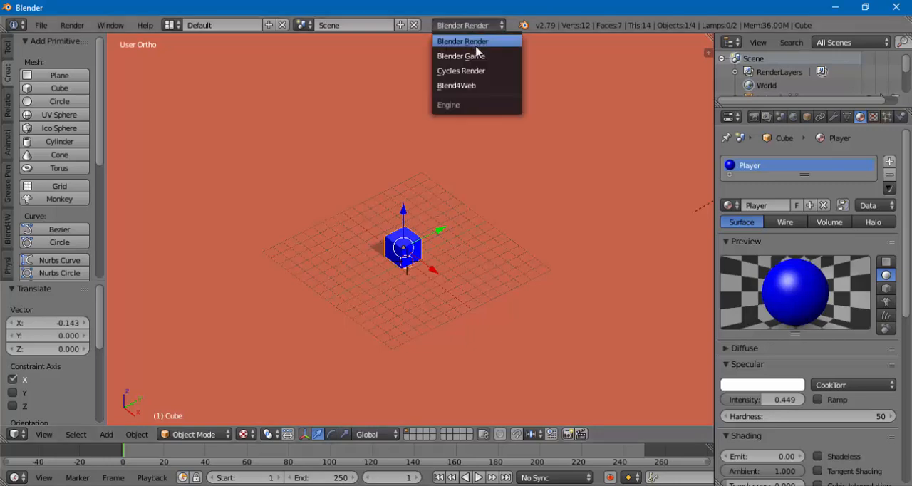
left_click(483, 71)
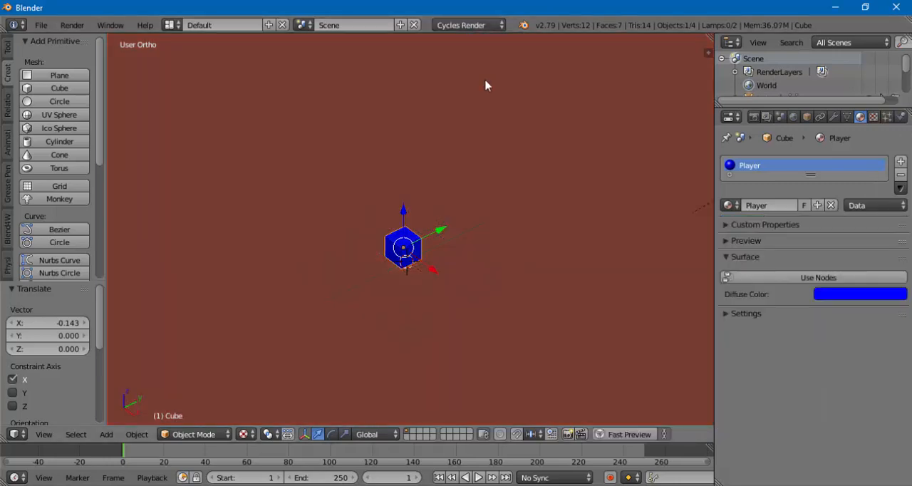
middle_click_drag(404, 304, 425, 281)
middle_click_drag(349, 280, 318, 293)
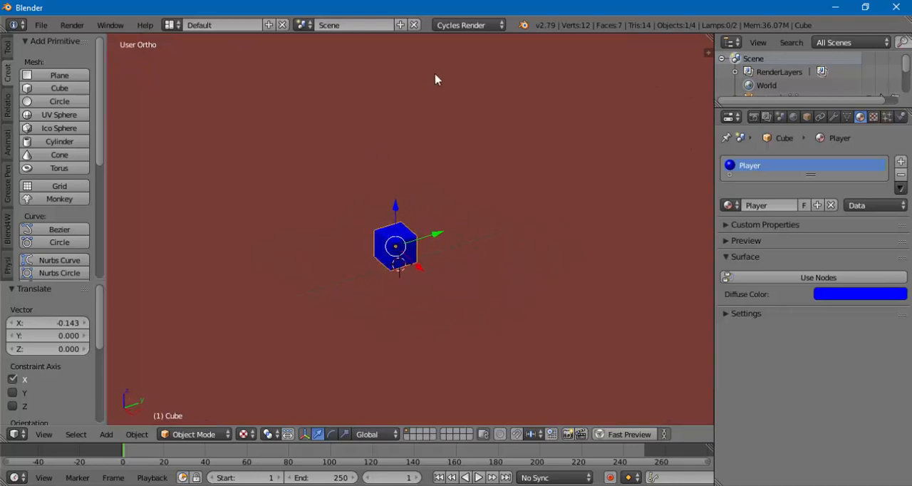
- Return the render engine to Blender Game
left_click(461, 26)
left_click(467, 26)
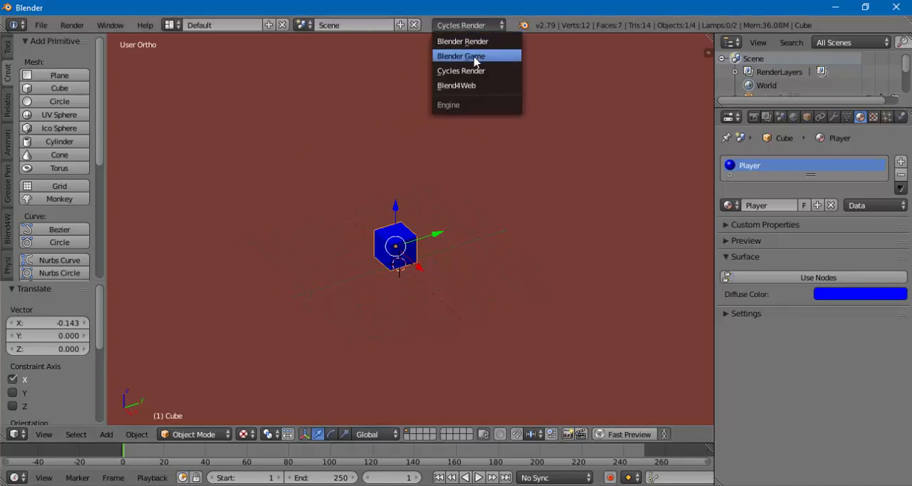
left_click(461, 55)
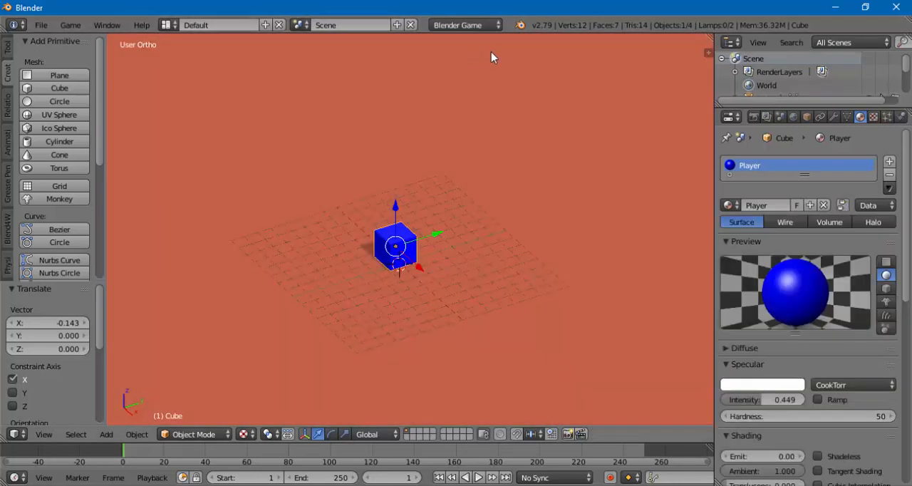
- Examine the cube's shading and its shadow on the ground plane from several angles and distances
mouse_move(419, 301)
middle_mouse_down()
mouse_move(448, 300)
mouse_move(431, 290)
mouse_move(436, 299)
middle_mouse_up()
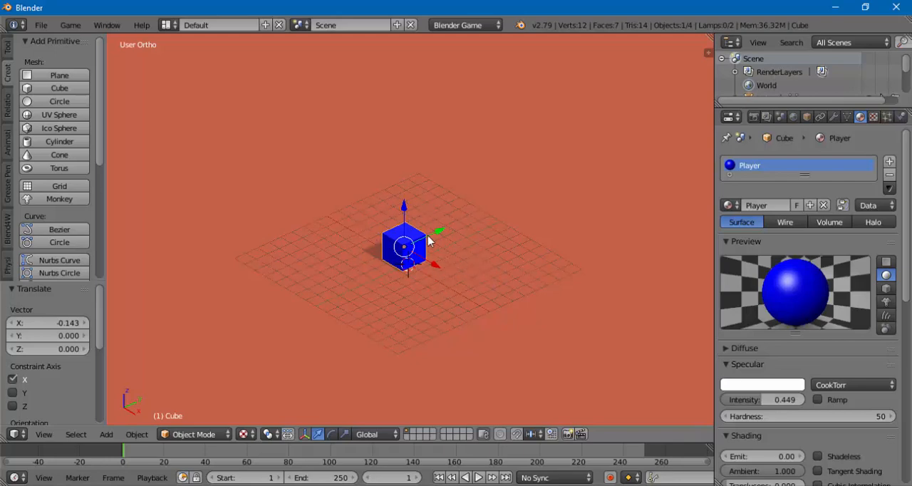
scroll(399, 257, "up", 3)
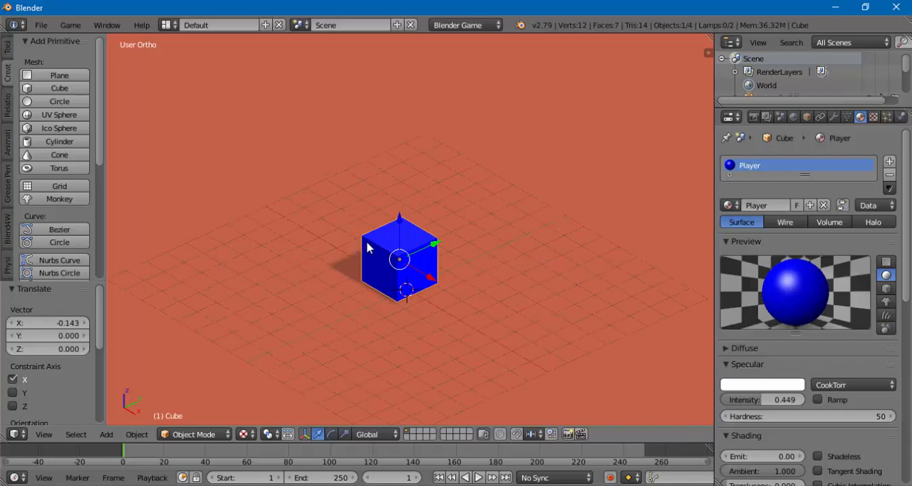
right_click(367, 244)
right_click(371, 246)
scroll(398, 266, "down", 2)
scroll(397, 266, "up", 3)
scroll(396, 265, "down", 2)
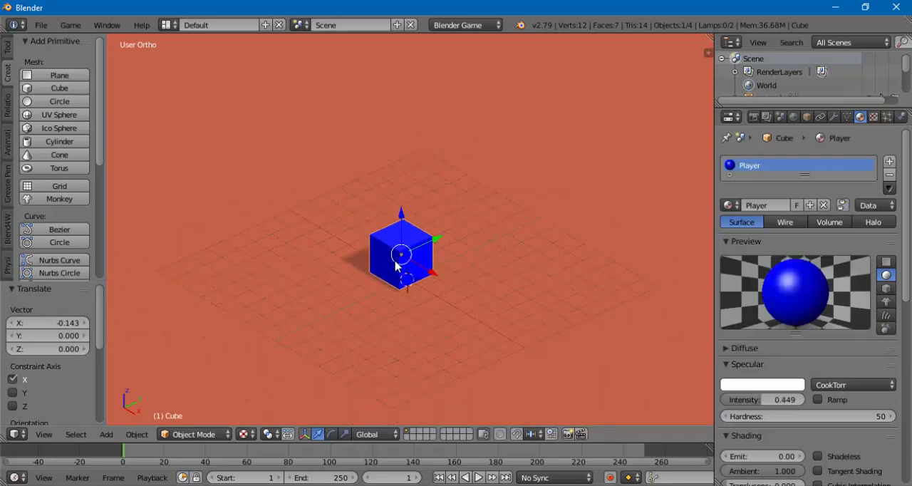
scroll(397, 265, "up", 1)
scroll(396, 265, "up", 1)
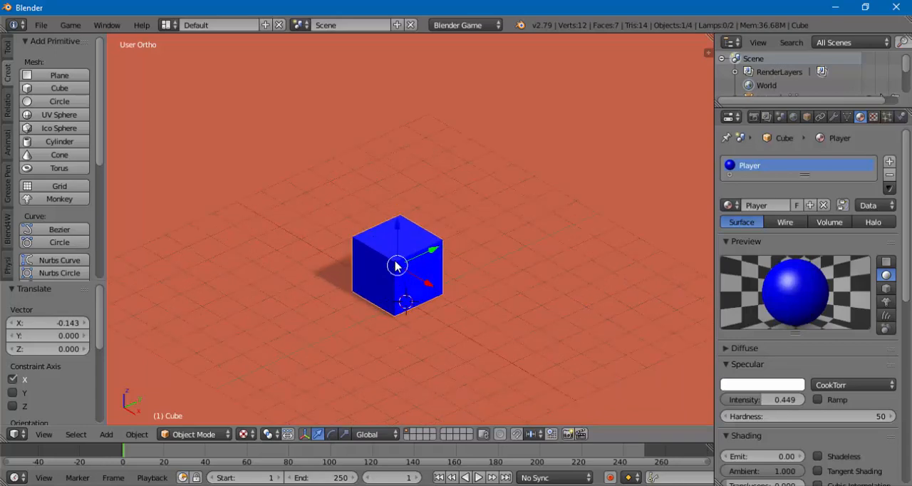
middle_click_drag(392, 263, 394, 232, "shift")
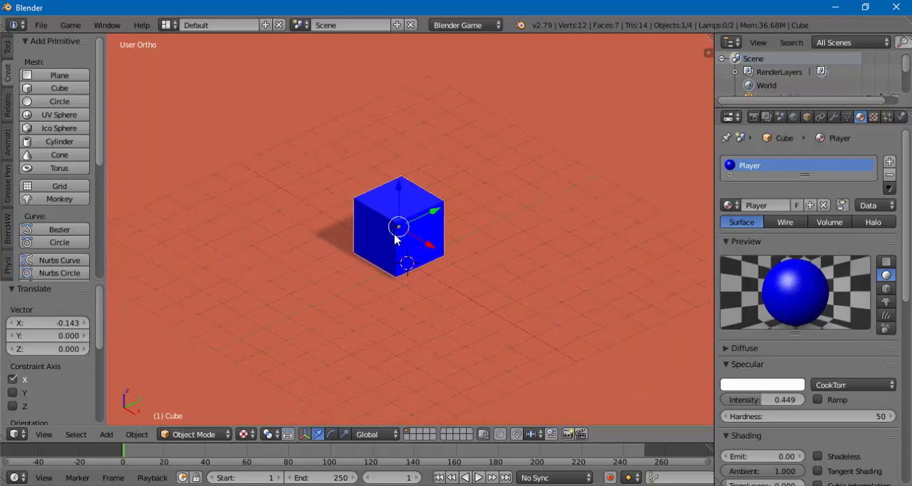
scroll(362, 248, "up", 2)
scroll(328, 247, "down", 1)
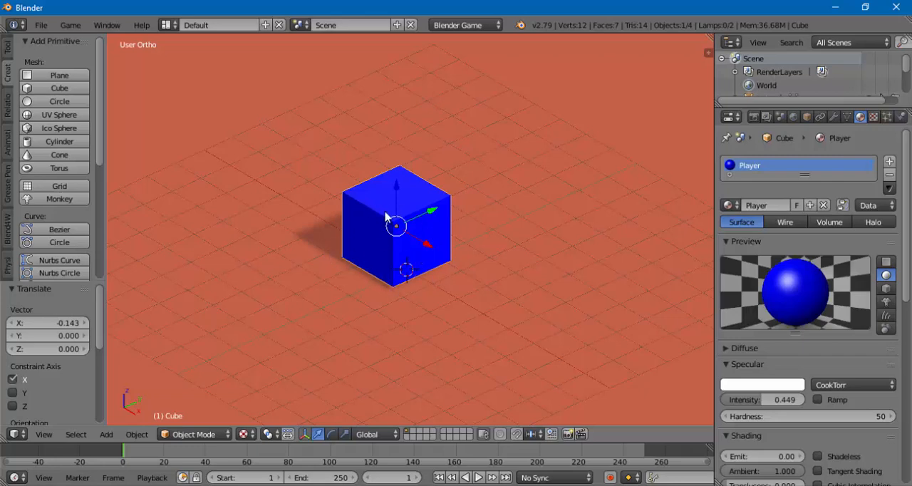
scroll(412, 260, "down", 2)
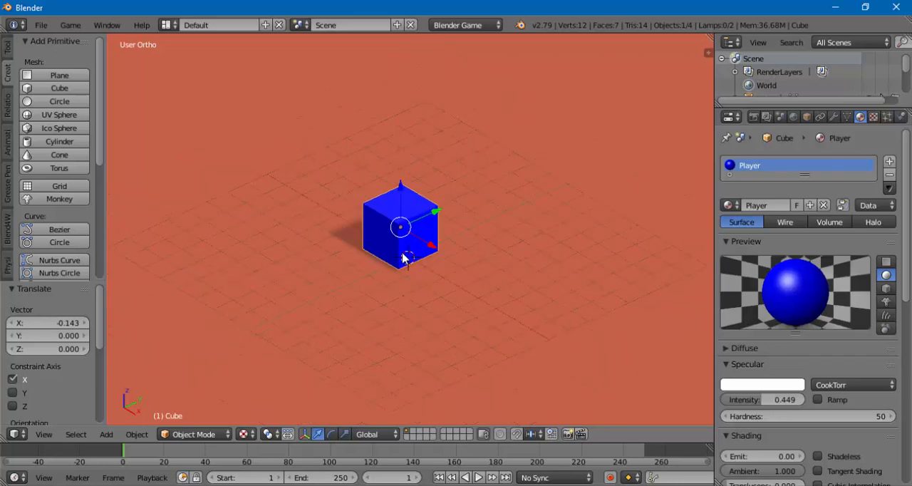
middle_click_drag(371, 254, 374, 257)
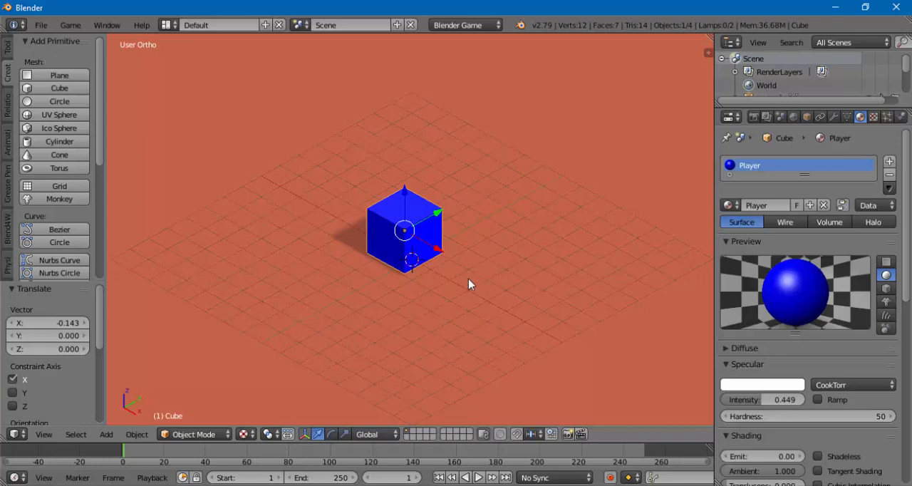
middle_click_drag(370, 223, 334, 237)
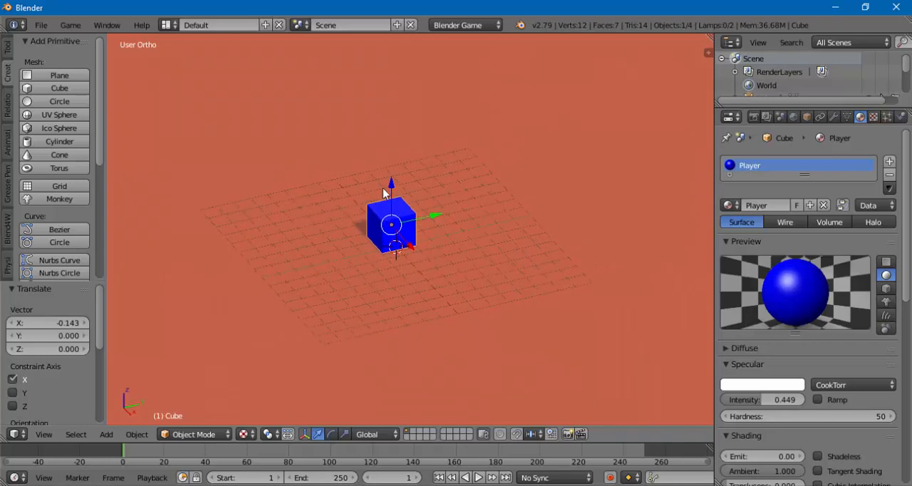
- Move the cube by about 0.46 along Z, 0.24 along Y and 0.10 along X
left_click_drag(391, 187, 385, 183)
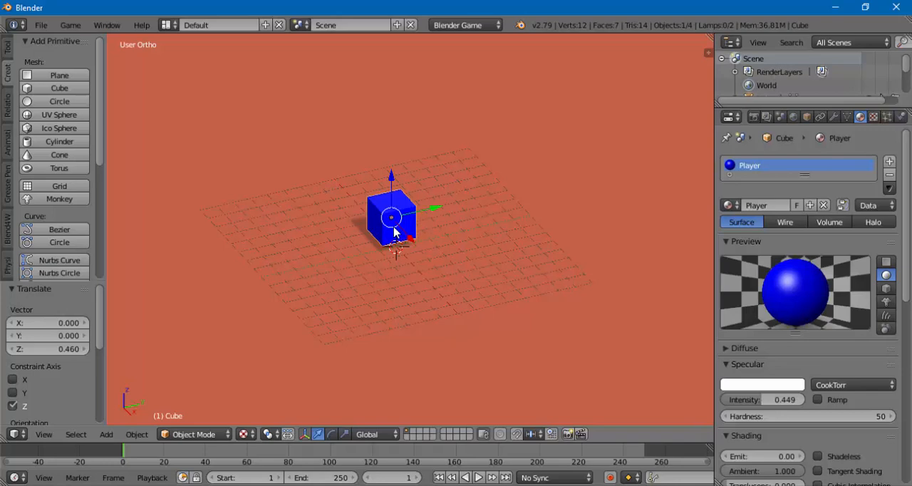
mouse_move(430, 209)
left_mouse_down()
mouse_move(475, 206)
mouse_move(440, 221)
left_mouse_up()
middle_click_drag(392, 265, 413, 274)
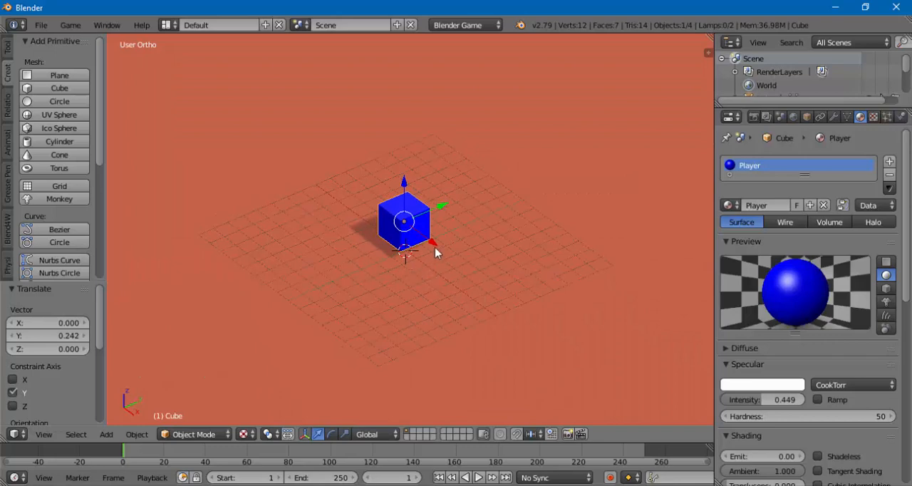
left_click_drag(434, 246, 432, 247)
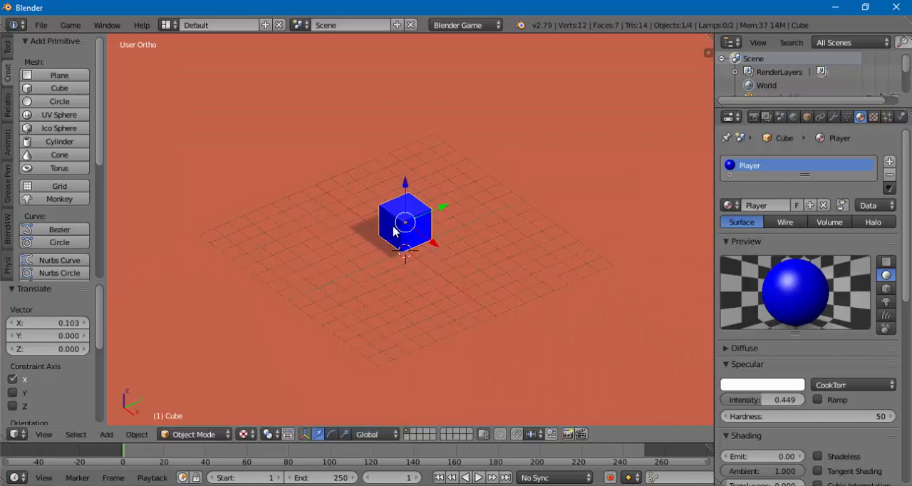
- Switch the cube from Object Mode to Edit Mode
middle_click_drag(392, 229, 380, 232)
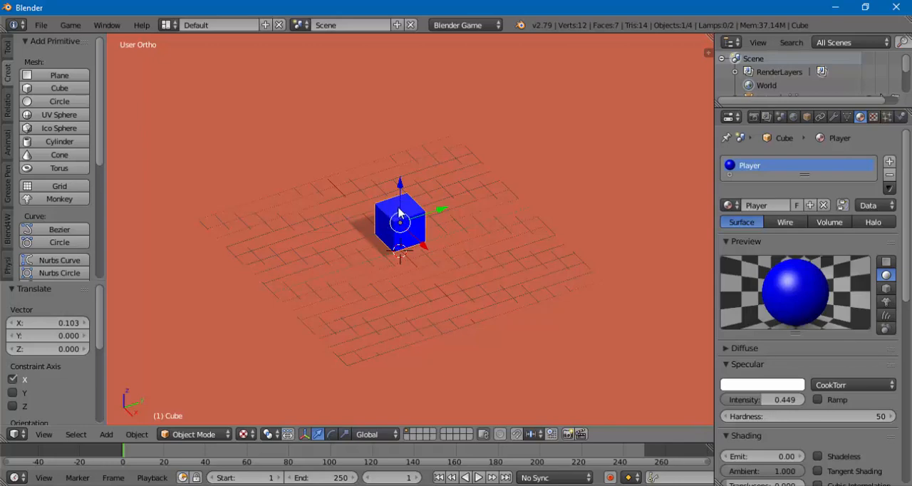
left_click(197, 434)
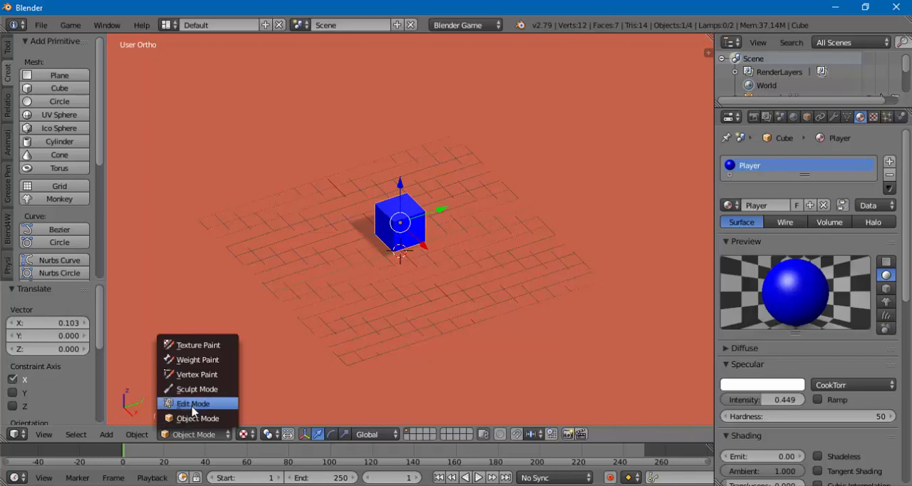
left_click(172, 438)
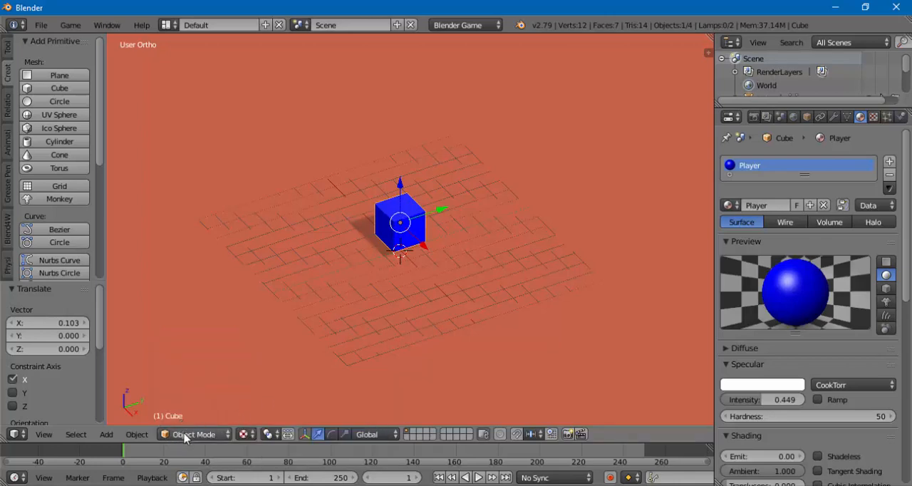
left_click(185, 436)
left_click(182, 405)
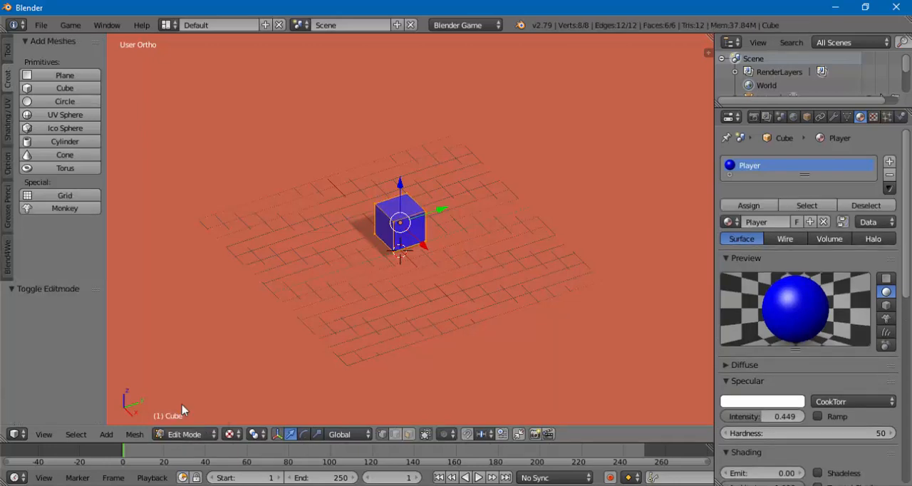
- Clear the mesh selection and select the cube's visible corner vertices one at a time
scroll(389, 201, "up", 3)
scroll(388, 201, "up", 2)
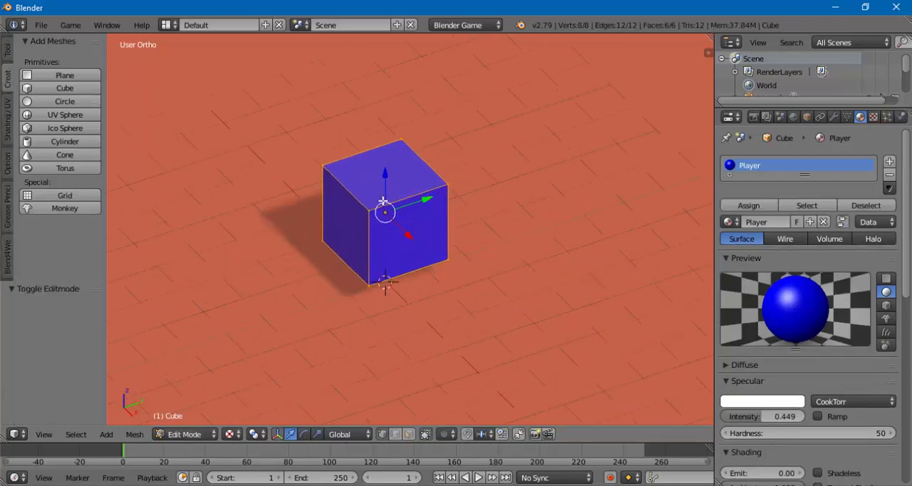
middle_click_drag(373, 235, 399, 261, "shift")
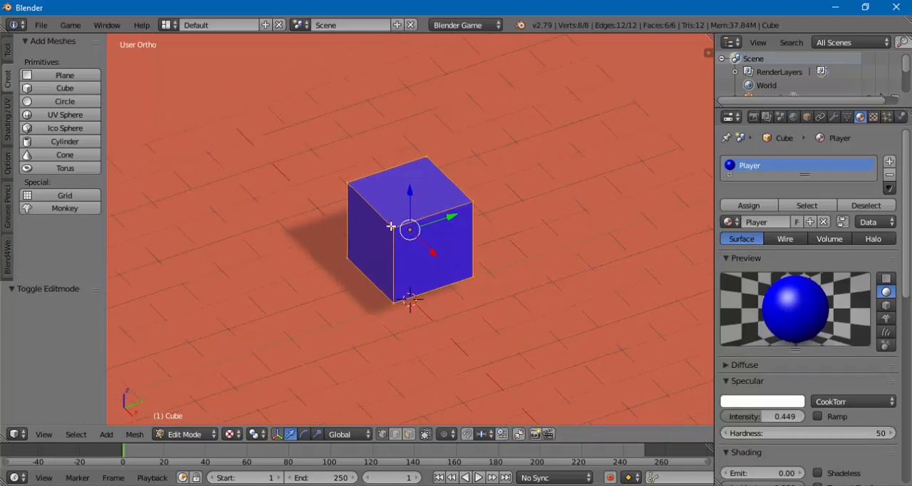
key("a")
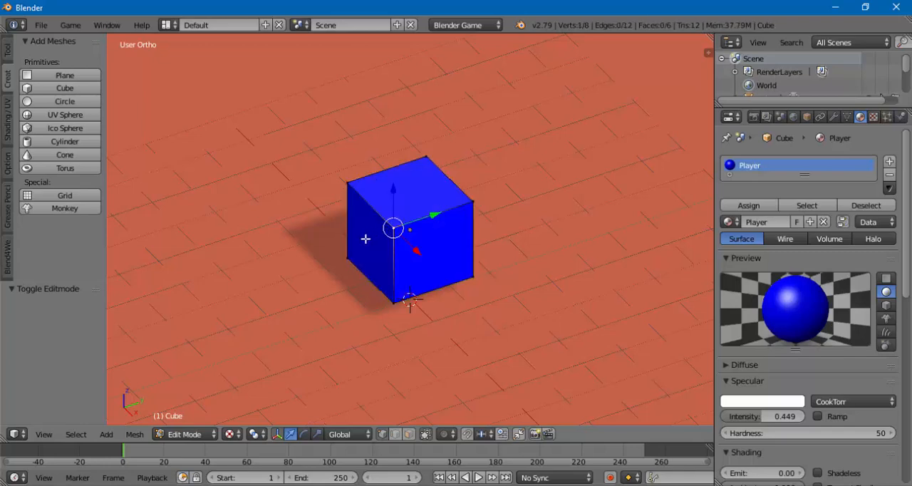
right_click(347, 183)
right_click(424, 156)
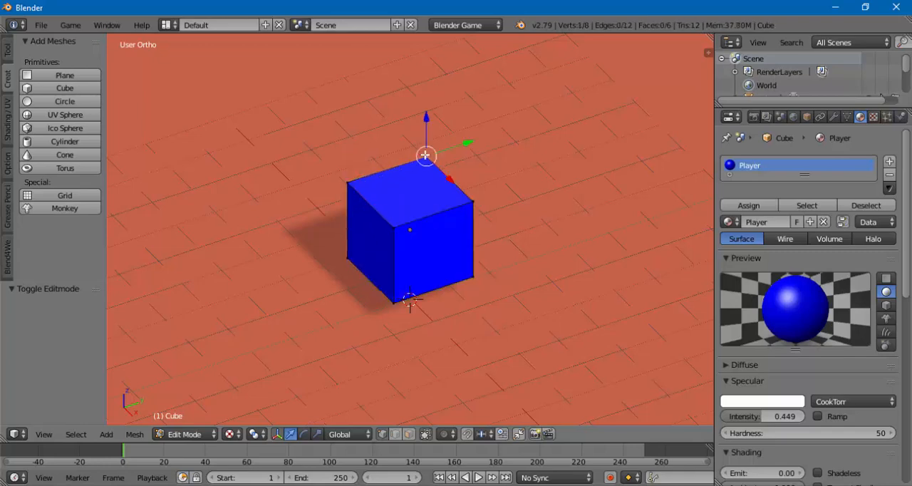
right_click(471, 200)
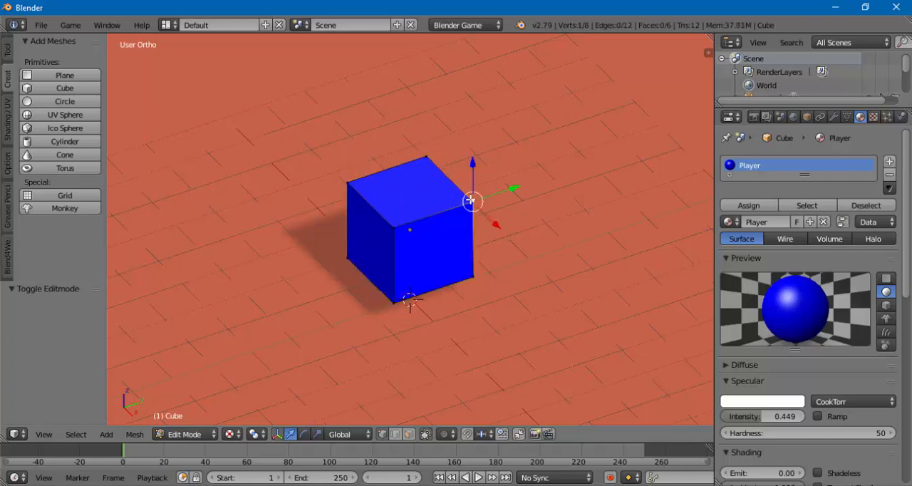
right_click(471, 276)
right_click(394, 302)
right_click(351, 258)
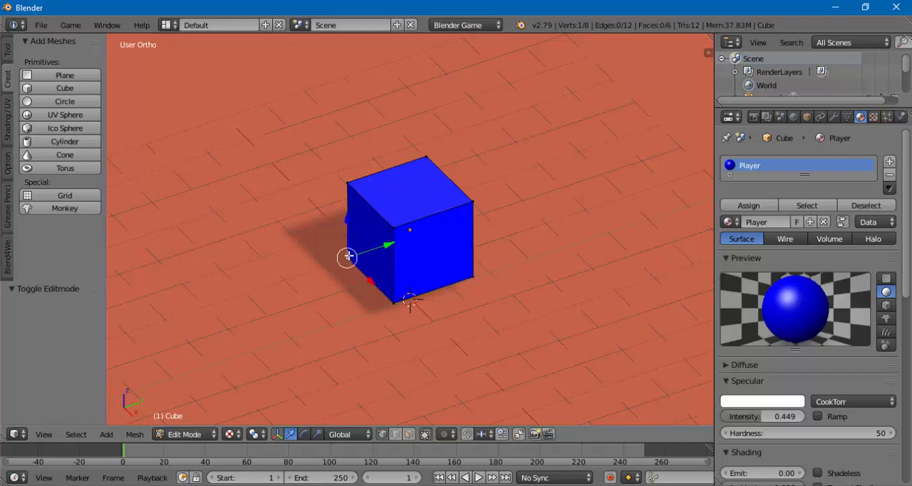
right_click(349, 185)
right_click(425, 158)
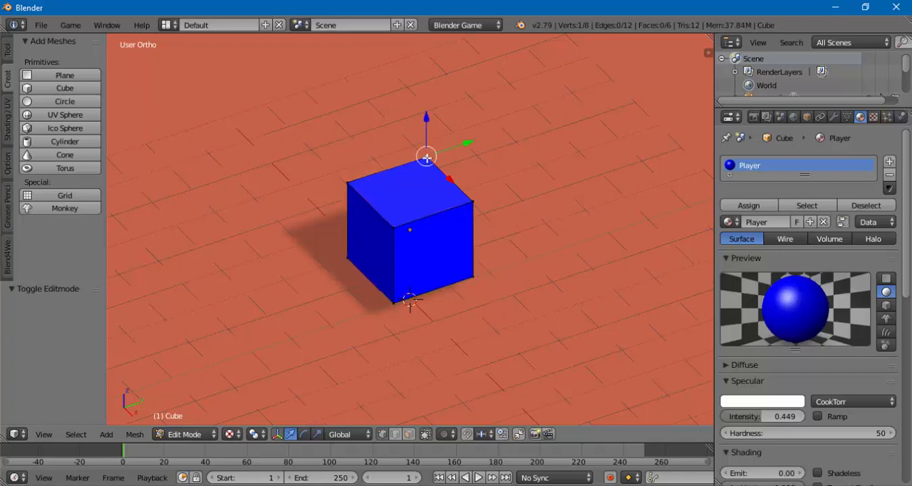
- Switch to edge selection and select the edges around the cube's top face one by one
left_click(395, 434)
right_click(415, 221)
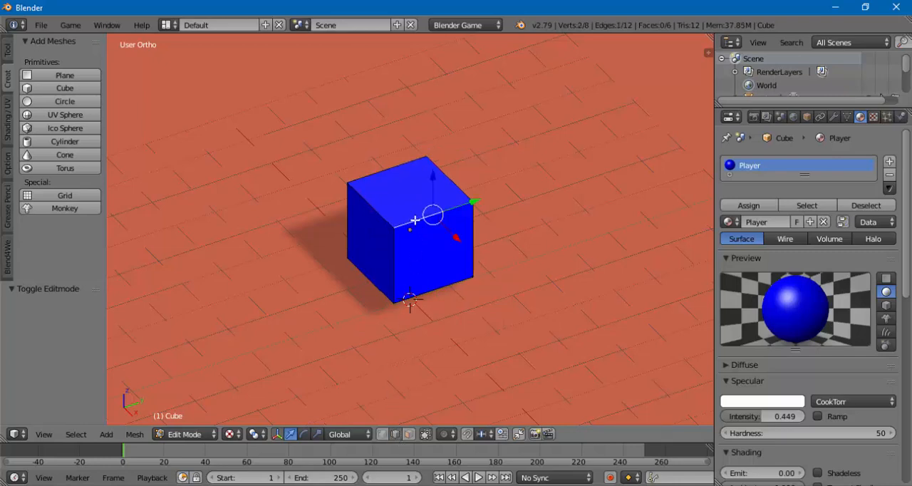
right_click(375, 208)
right_click(383, 174)
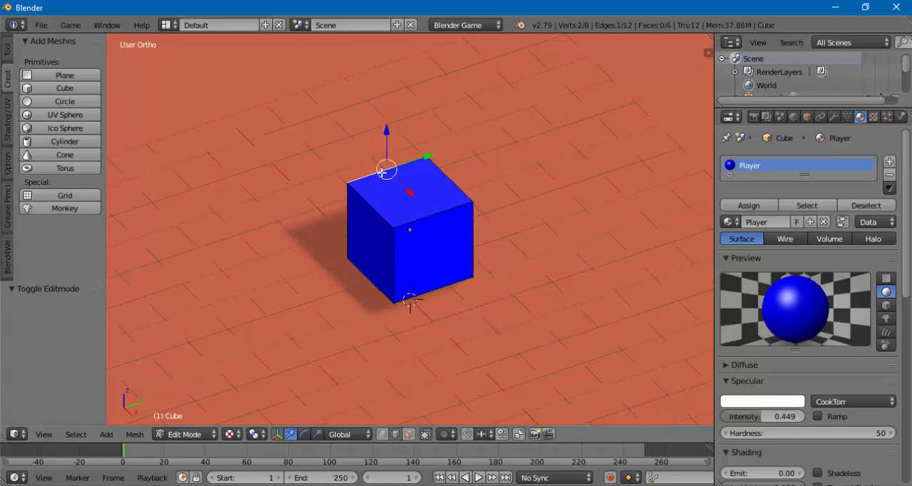
right_click(440, 179)
right_click(443, 211)
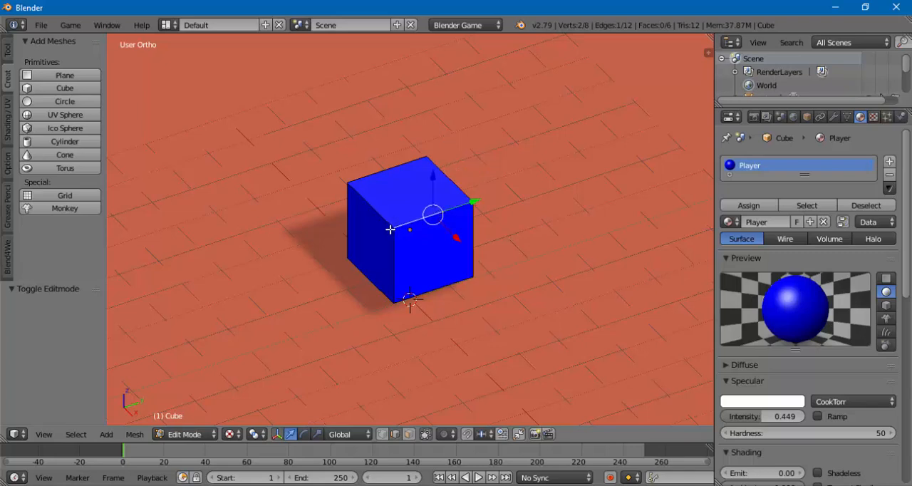
- Clear the selection, switch to face selection and select the cube's top, side and rear faces individually
key("a")
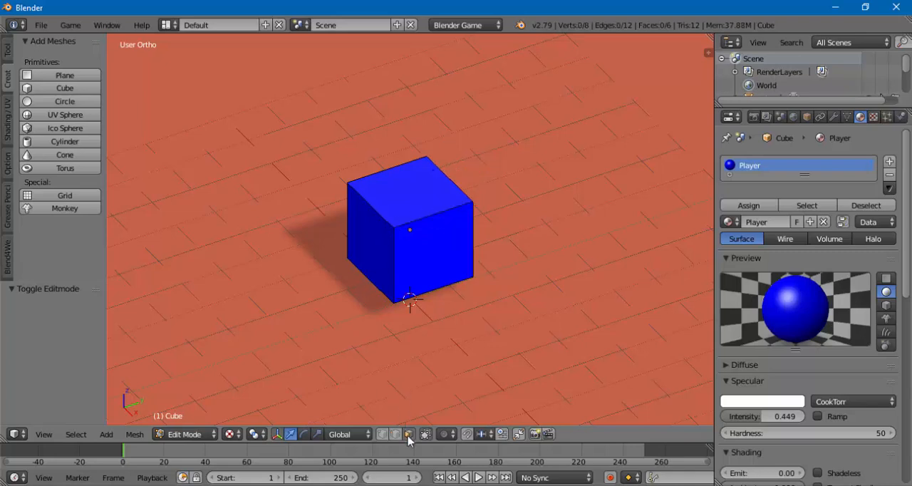
right_click(396, 213)
right_click(414, 248)
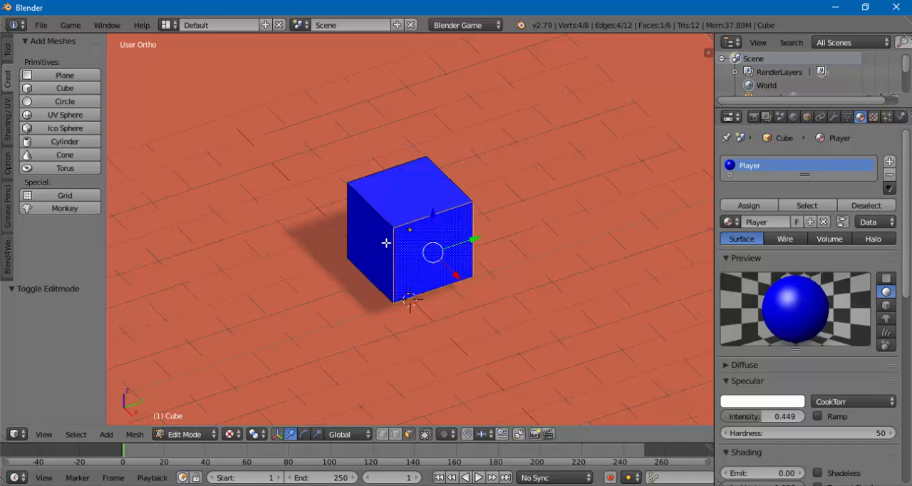
right_click(381, 237)
middle_click_drag(406, 241, 286, 238)
right_click(346, 210)
middle_click_drag(359, 238, 414, 217)
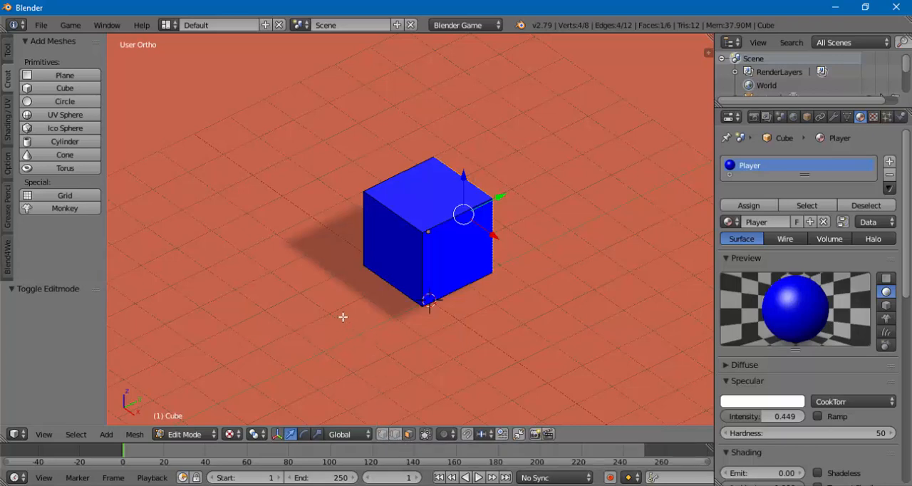
- Select the entire cube mesh and scale it to about 0.21 in X and Y with the Z axis locked
key("a")
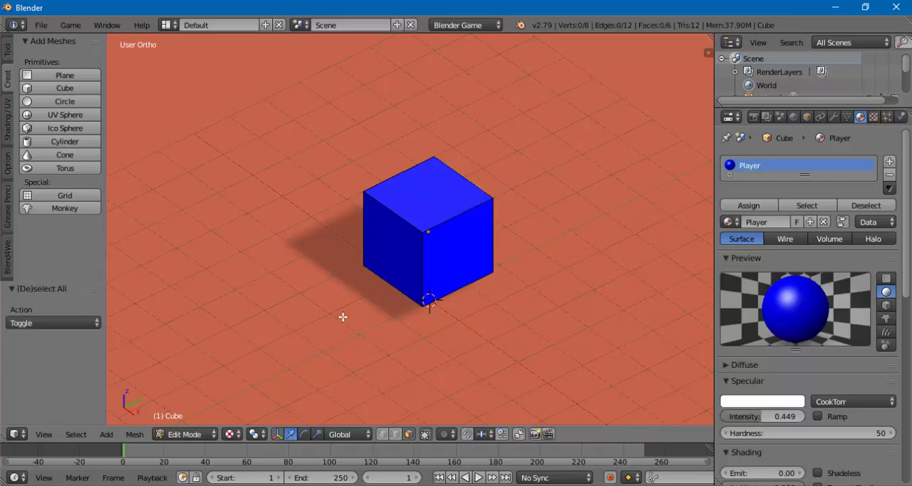
key("a")
key("a")
key("a")
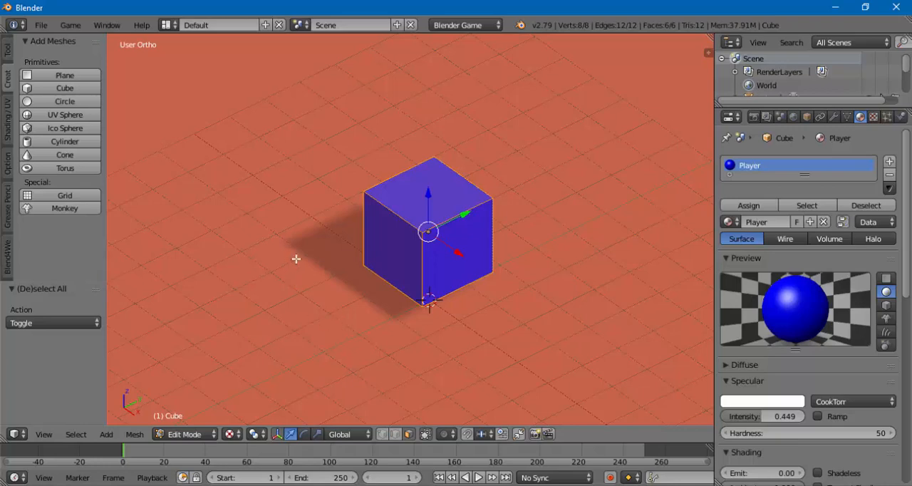
key("s")
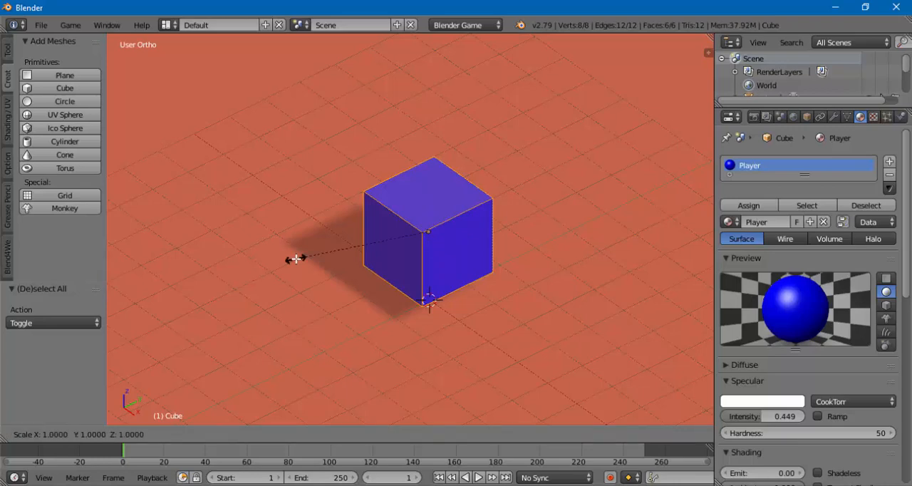
key("shift+z")
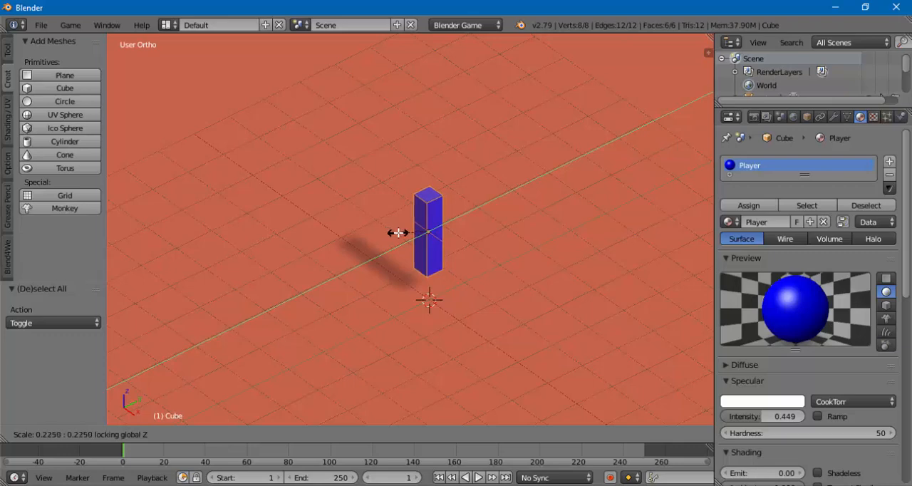
left_click(399, 232)
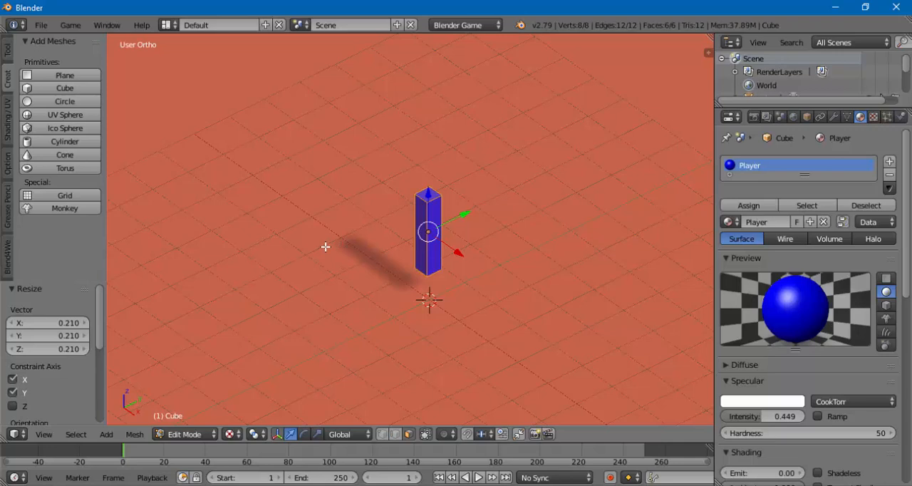
- Scale the selected cube mesh along the Z axis only, to about 0.79
key("s")
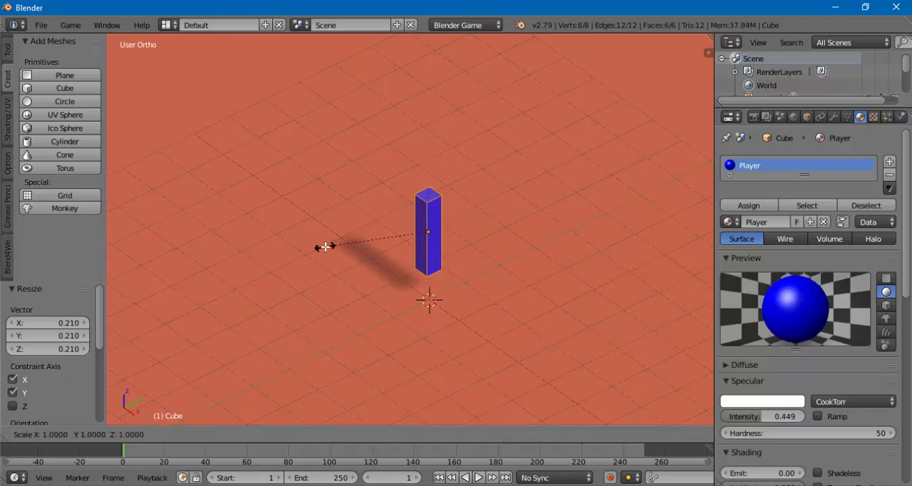
key("z")
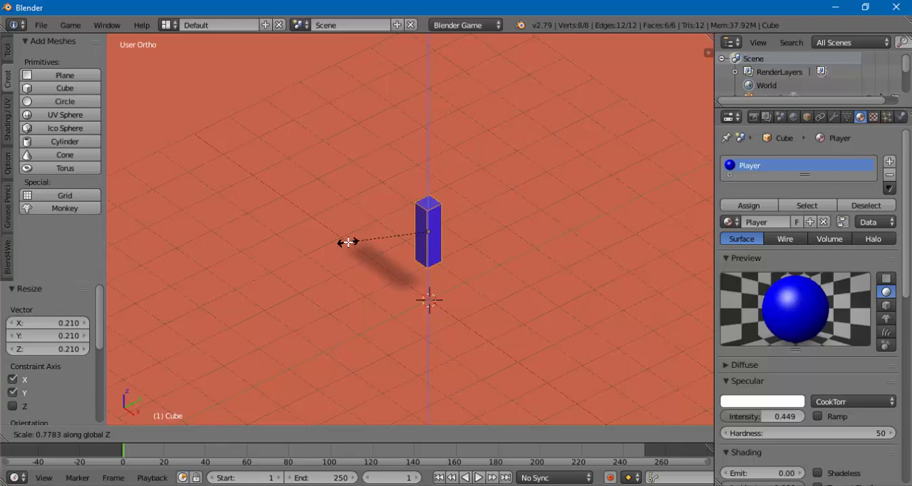
left_click(347, 243)
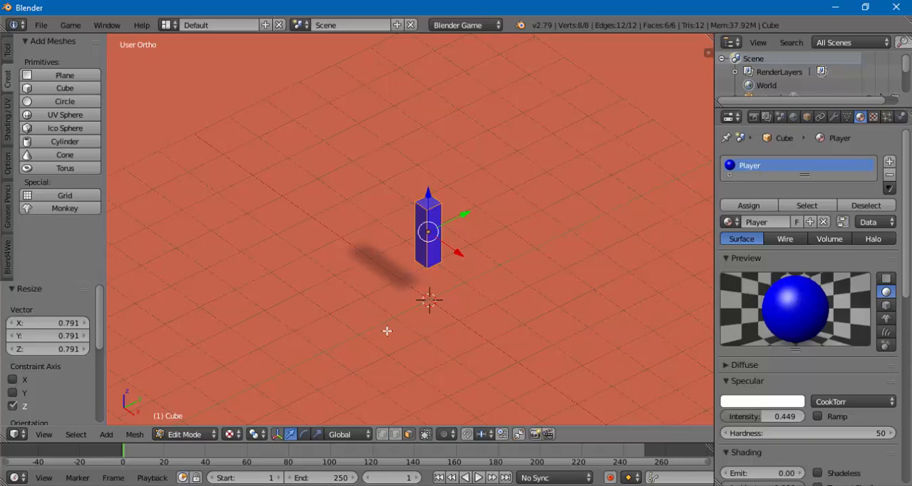
- Try moving the mesh in Edit Mode along the Y, X and Z axes in turn, ending about 0.445 up in Z
mouse_move(371, 312)
middle_mouse_down()
mouse_move(445, 330)
mouse_move(344, 320)
mouse_move(378, 316)
mouse_move(360, 318)
middle_mouse_up()
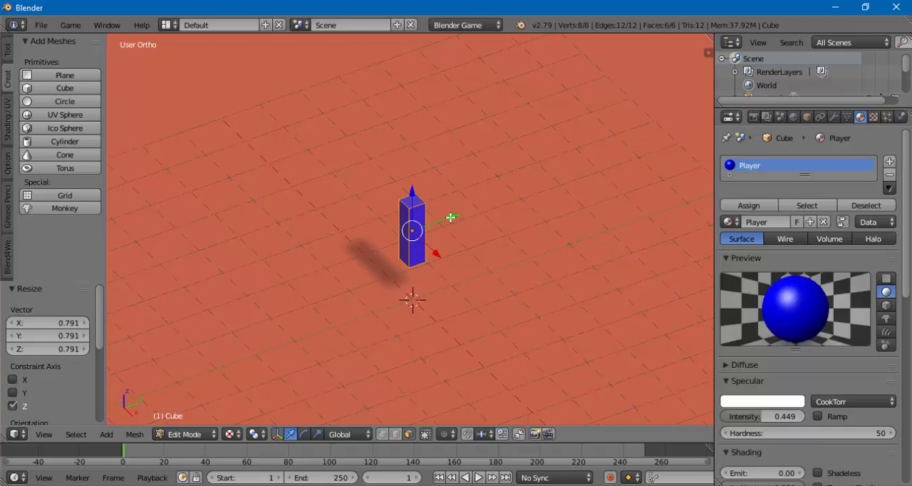
left_click_drag(449, 217, 406, 239)
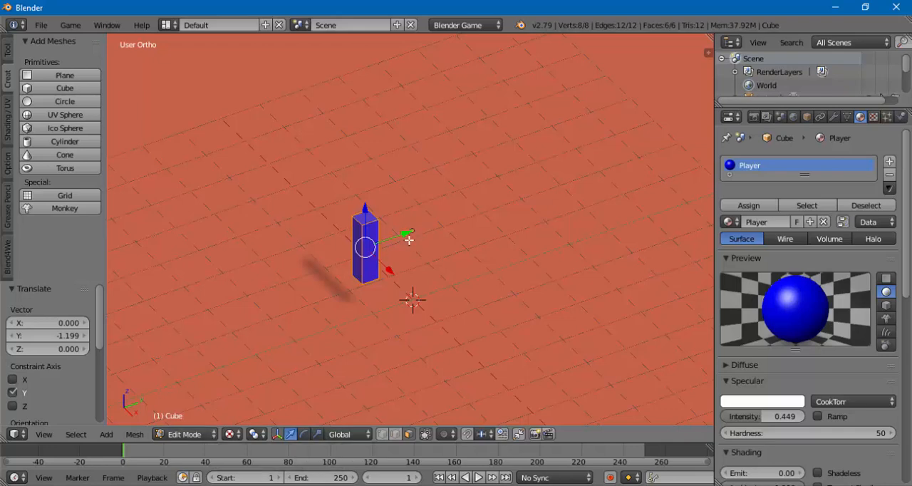
left_click_drag(390, 271, 475, 243)
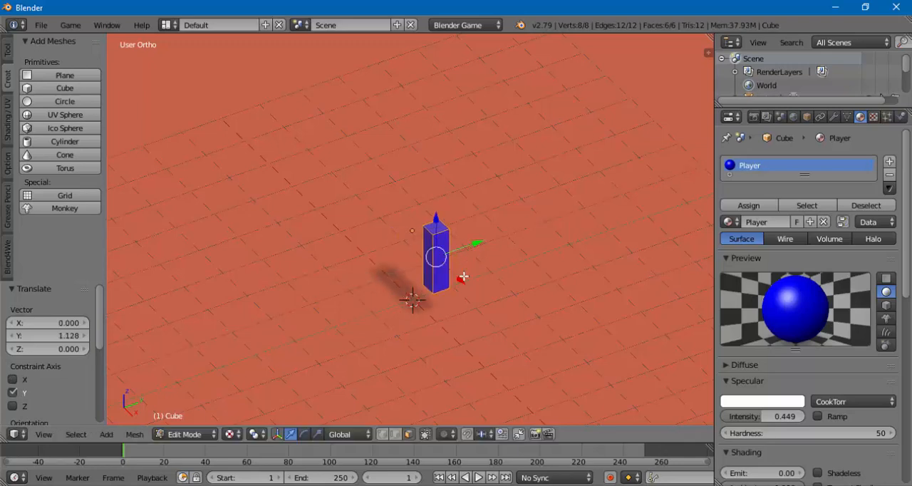
left_click_drag(462, 278, 404, 257)
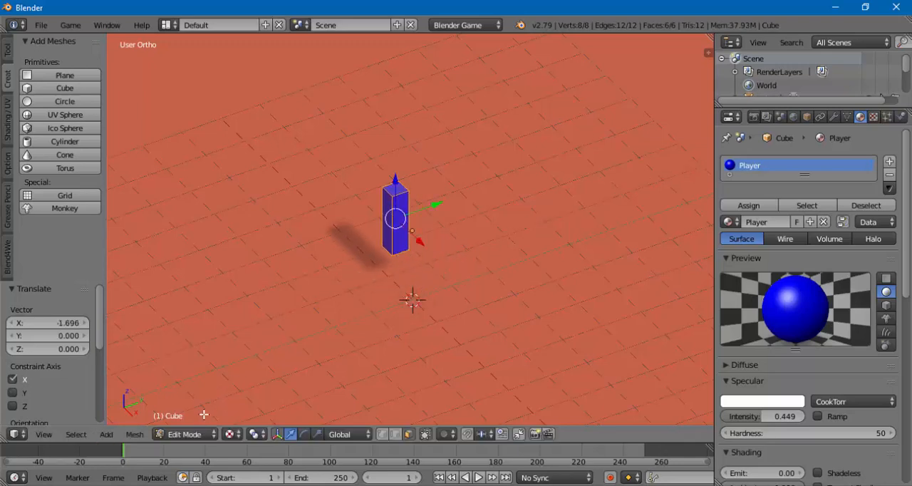
left_click_drag(395, 178, 394, 161)
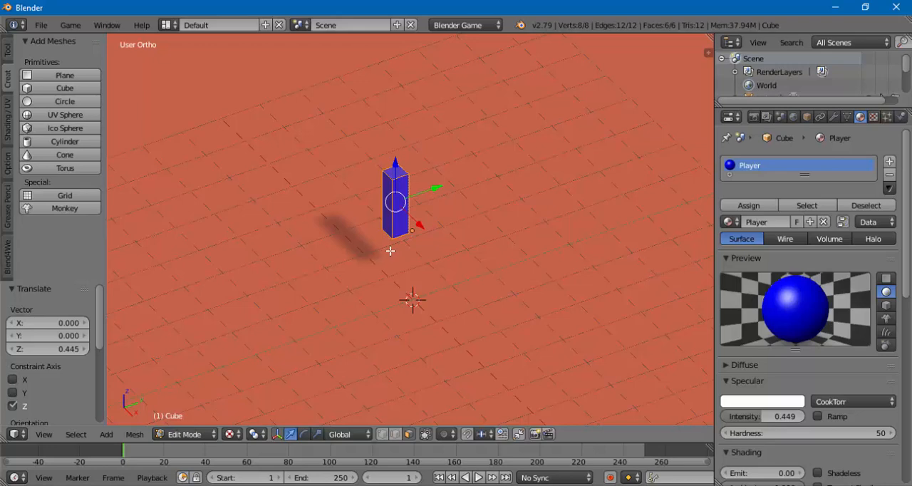
- Undo all the mesh moves made in Edit Mode
key("ctrl+z")
key("ctrl+z")
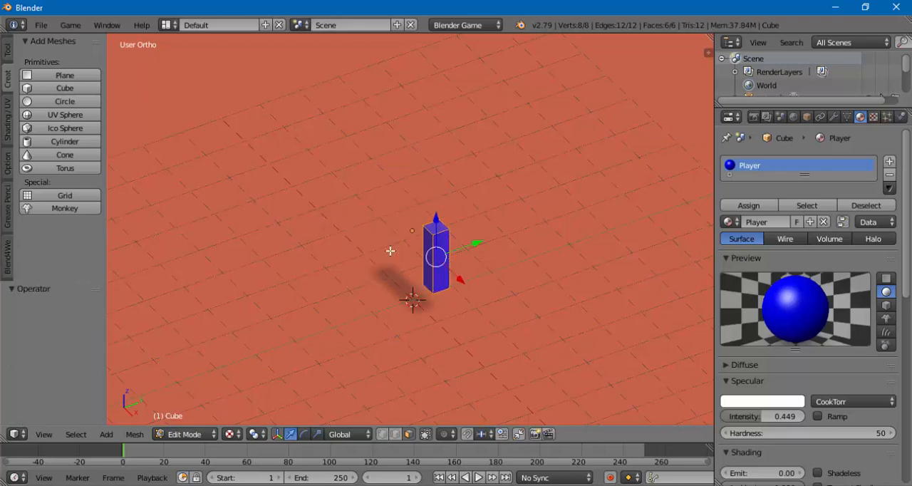
key("ctrl+z")
key("ctrl+z")
key("ctrl+z")
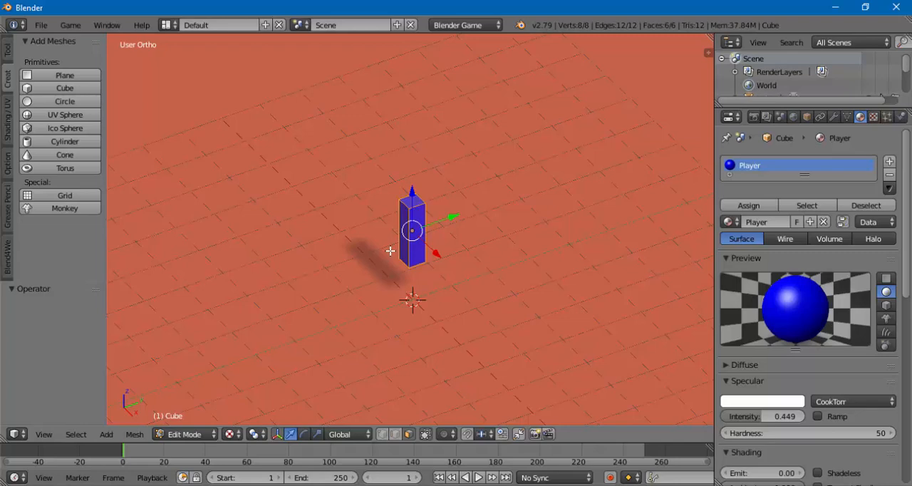
- Switch to Object Mode and shift the whole cube, finishing with a move of about 0.143 along Z
left_click(184, 436)
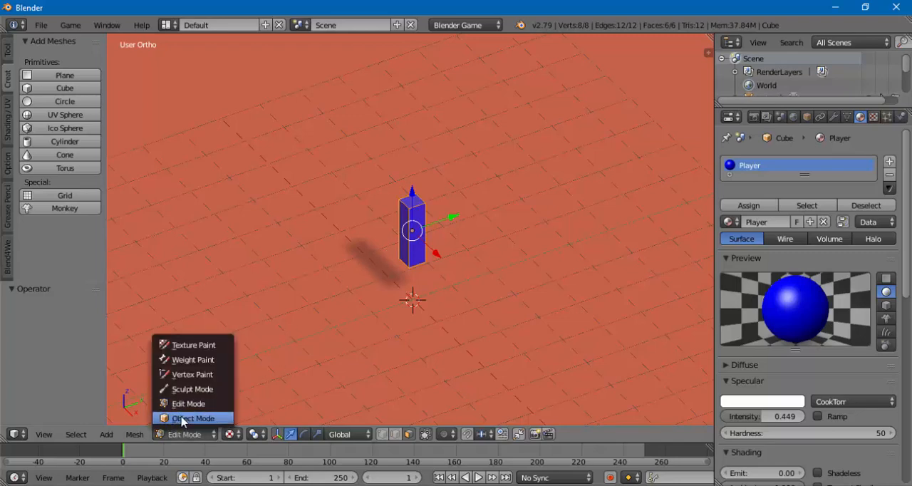
left_click(181, 418)
left_click_drag(456, 222, 456, 256)
mouse_move(428, 206)
left_mouse_down()
mouse_move(418, 240)
mouse_move(415, 200)
left_mouse_up()
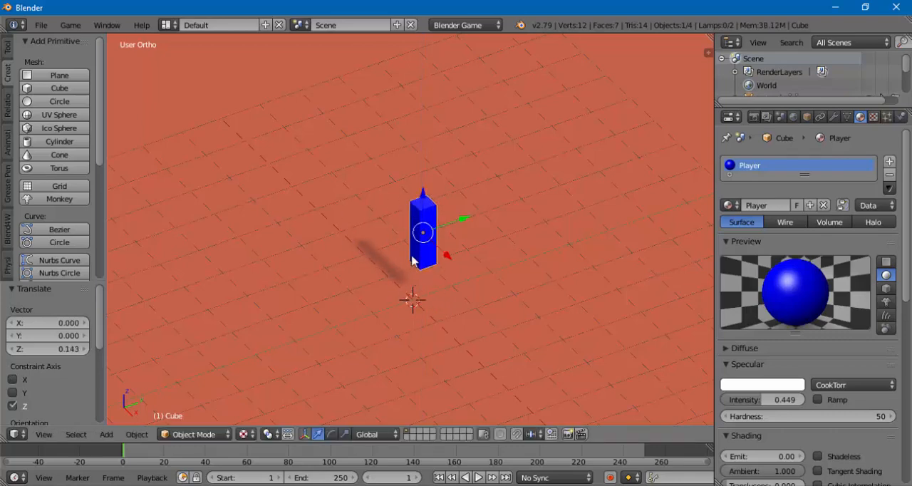
- Snap the 3D cursor to the center of the scene
scroll(456, 256, "down", 3)
scroll(456, 255, "up", 1)
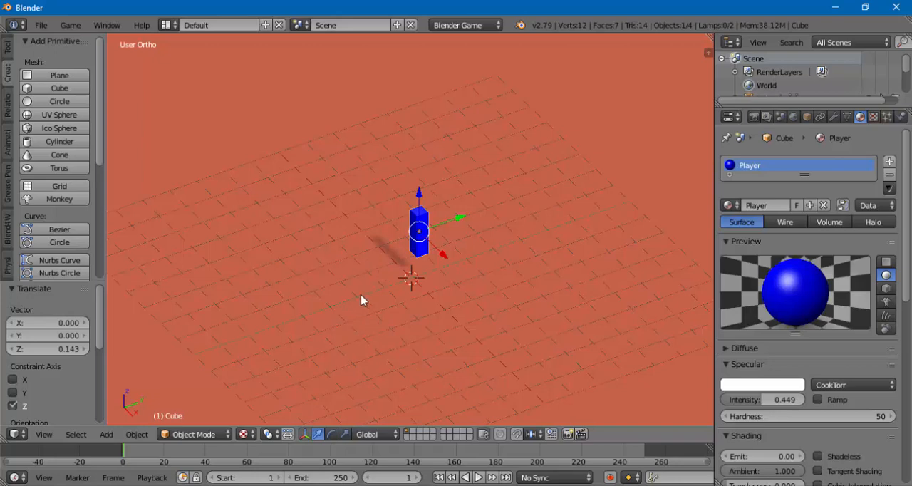
key("shift+s")
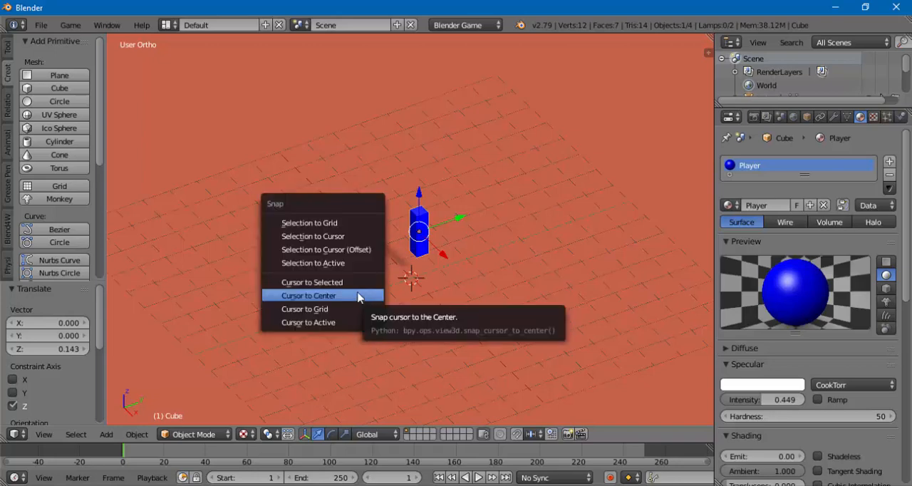
left_click(305, 296)
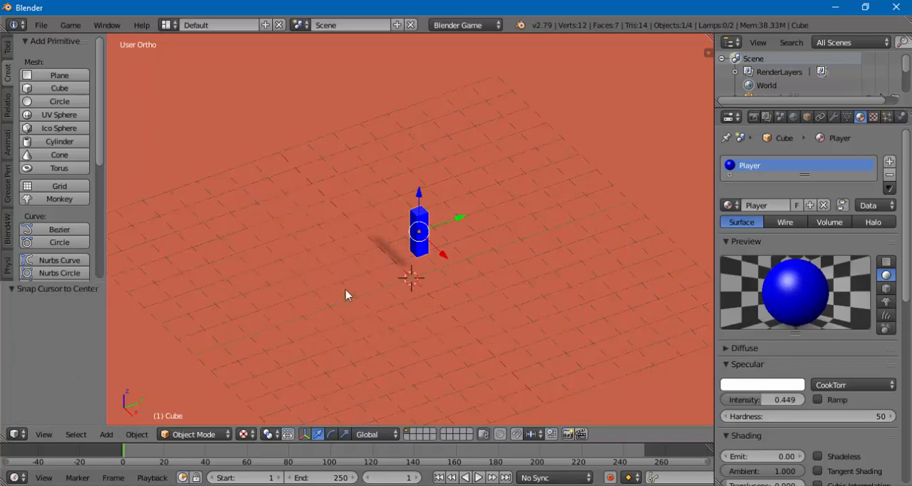
- Snap the selected cube to the 3D cursor
key("shift+s")
key("shift+s")
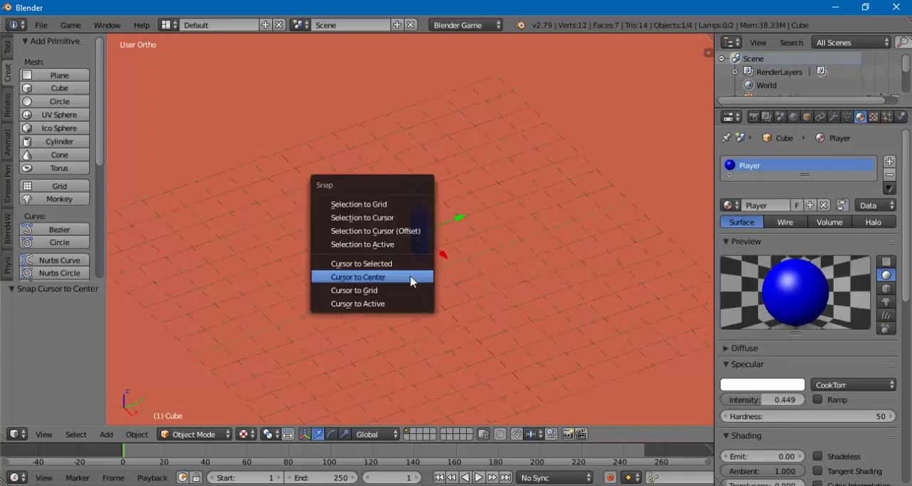
left_click(378, 220)
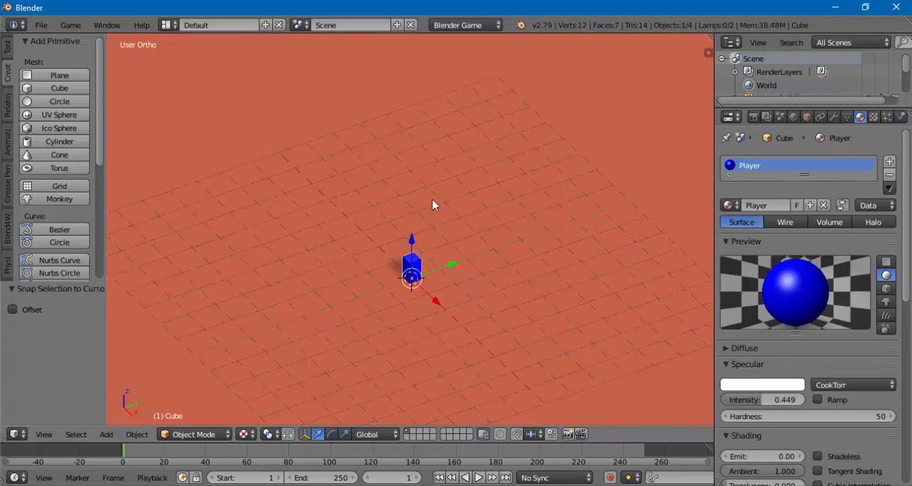
- Move the cube up exactly 1 unit along the Z axis so it stands on the ground plane
left_click(412, 247)
left_click_drag(412, 247, 411, 245)
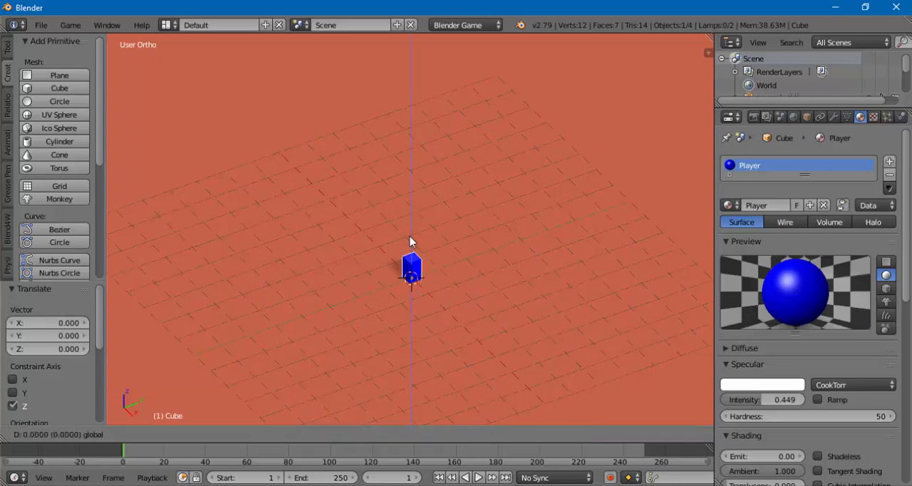
left_click_drag(410, 228, 411, 224, "ctrl")
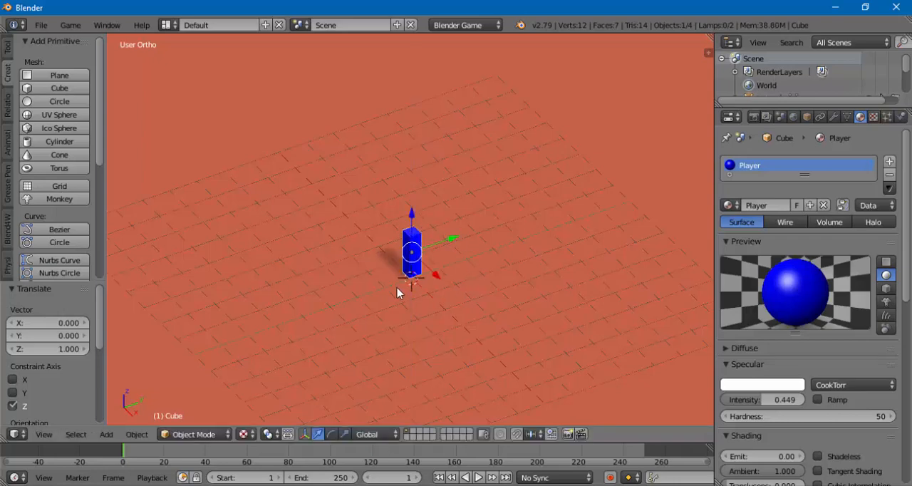
- Examine the cube's placement on the ground from several angles and distances, selecting the plane and the cube in turn
middle_click_drag(397, 288, 437, 310)
scroll(427, 284, "up", 2)
scroll(413, 331, "down", 6)
right_click(490, 269)
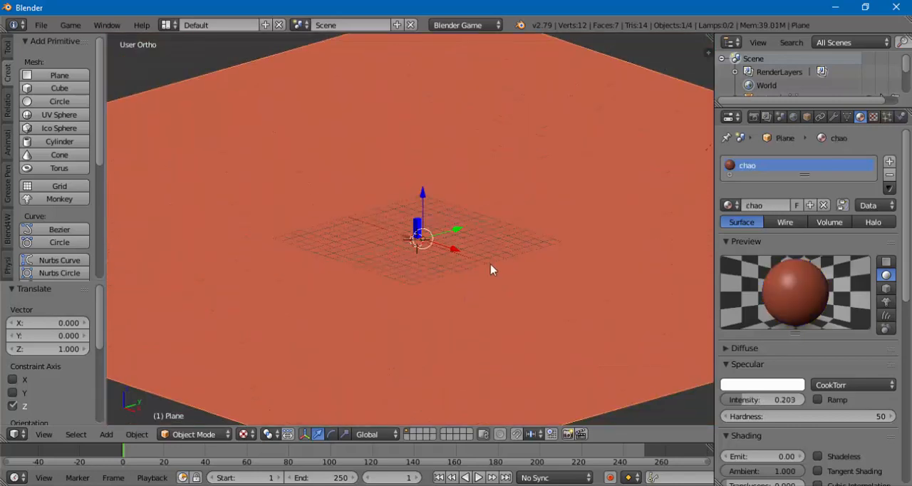
scroll(448, 248, "up", 8)
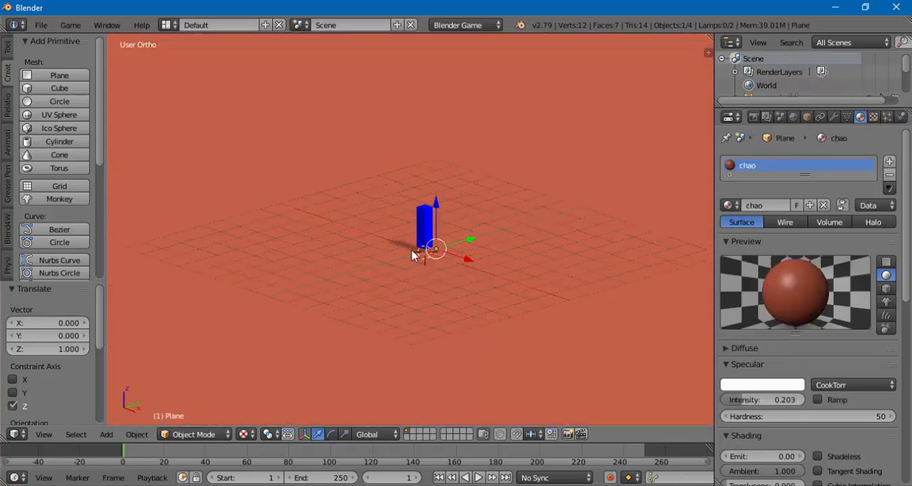
right_click(424, 242)
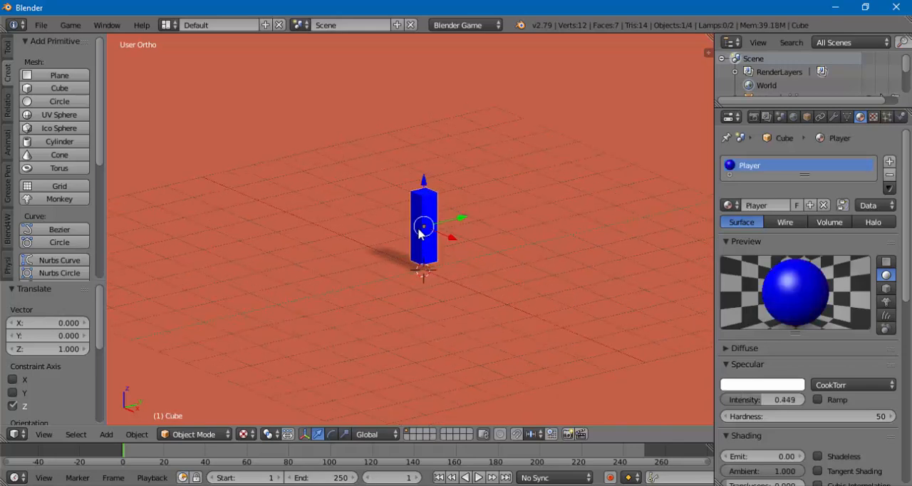
middle_click_drag(414, 258, 409, 288)
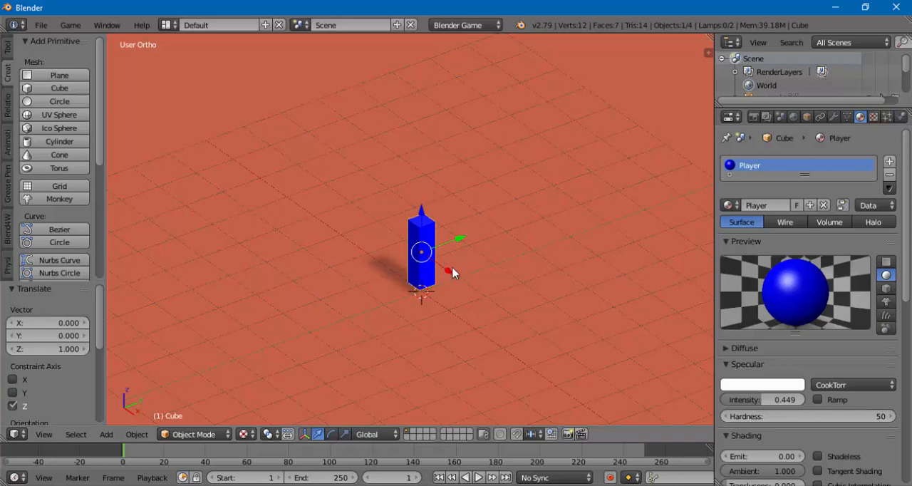
middle_click_drag(452, 271, 404, 237)
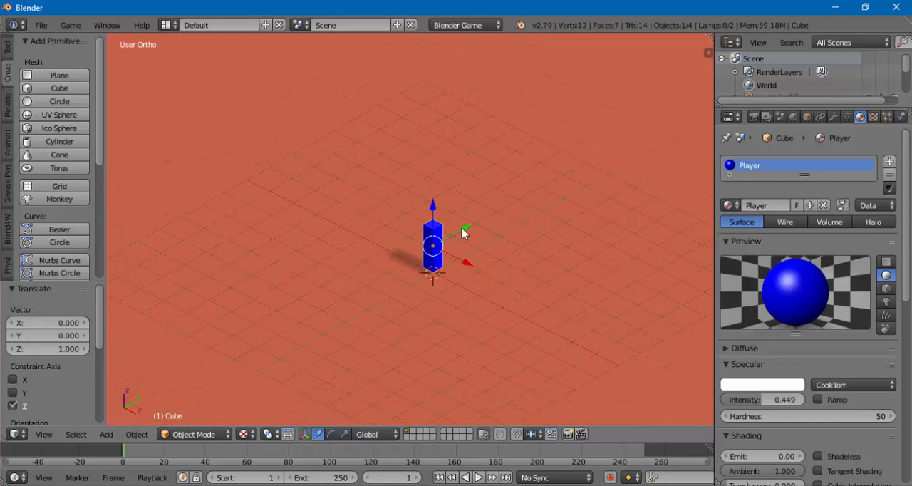
middle_click_drag(464, 230, 454, 228)
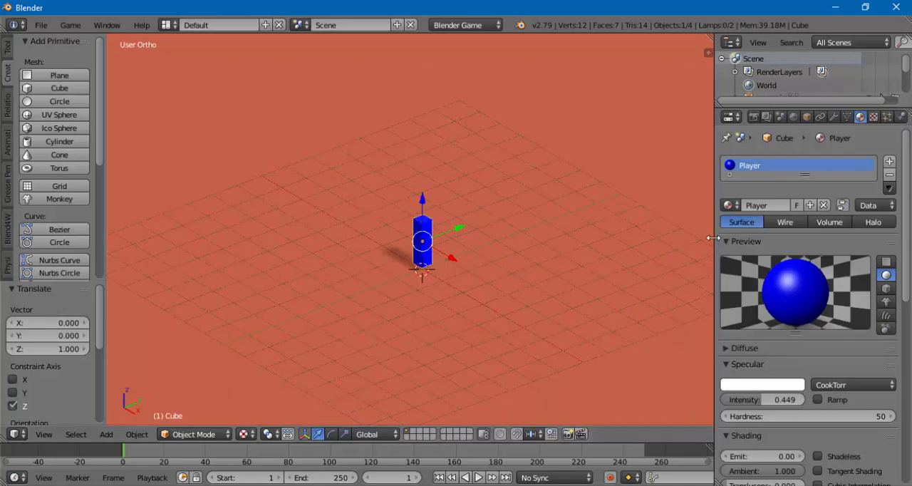
- Widen the properties area and rename the cube object to Player
left_click_drag(714, 237, 695, 235)
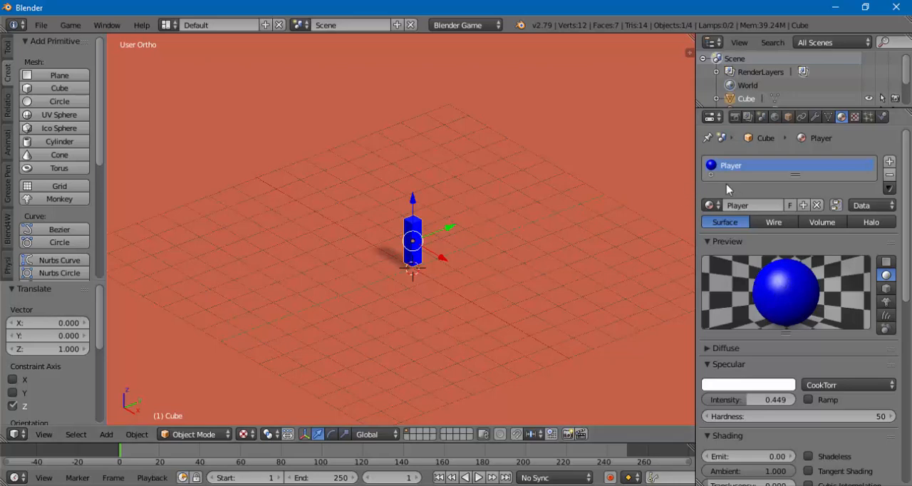
left_click(789, 117)
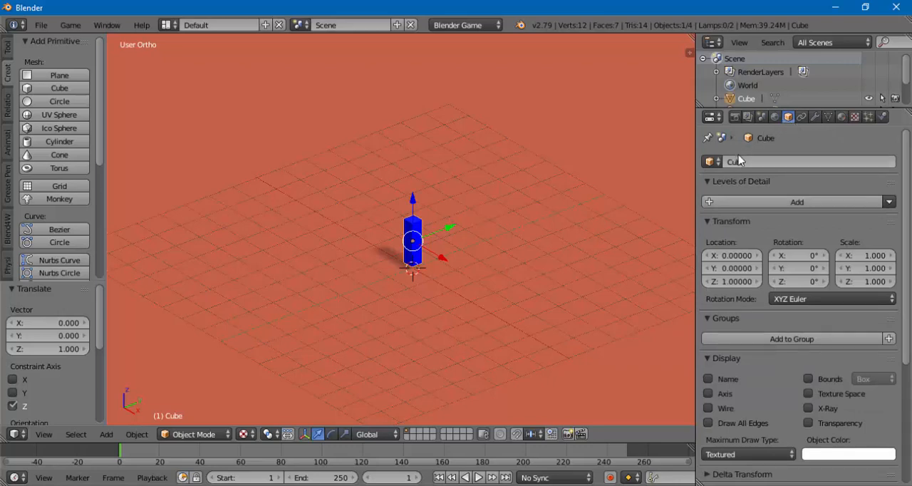
left_click(763, 161)
key("BackSpace")
key("Return")
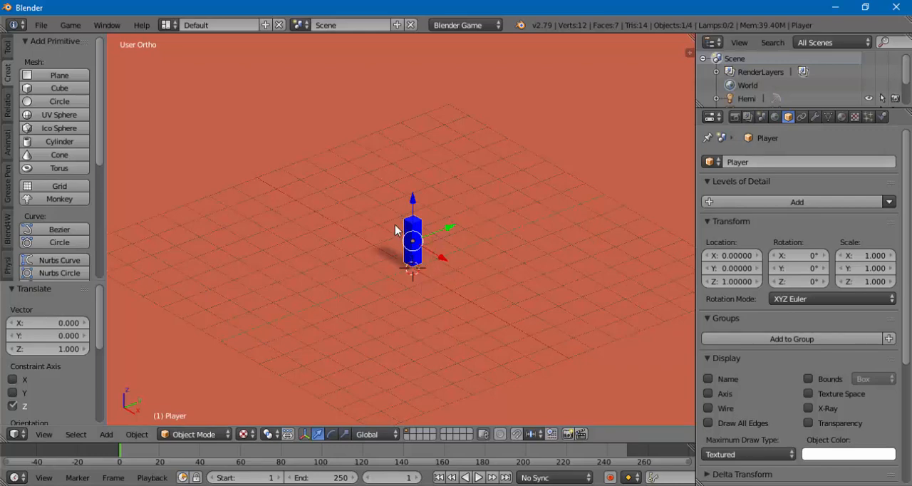
- Keep the Properties editor as the editor type and display the Player object's physics settings
mouse_move(420, 292)
middle_mouse_down()
mouse_move(442, 292)
mouse_move(420, 271)
mouse_move(432, 252)
mouse_move(407, 278)
mouse_move(429, 285)
mouse_move(426, 292)
middle_mouse_up()
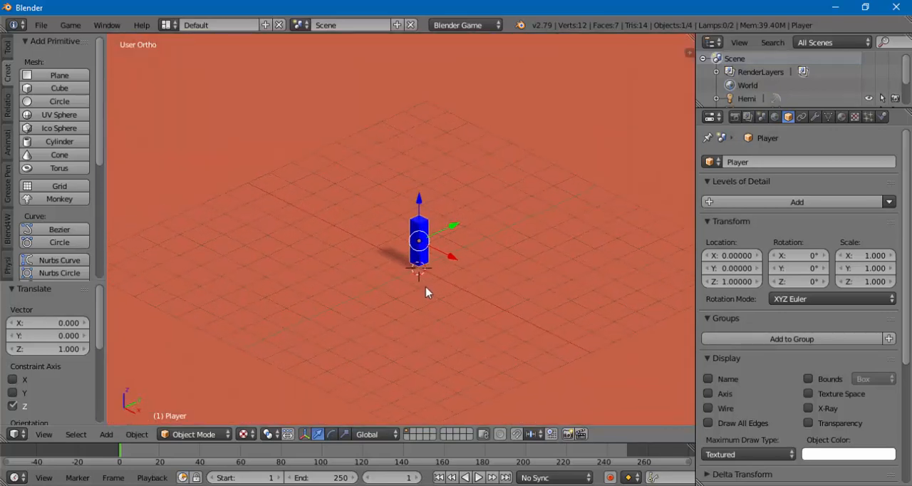
middle_click_drag(444, 297, 438, 295)
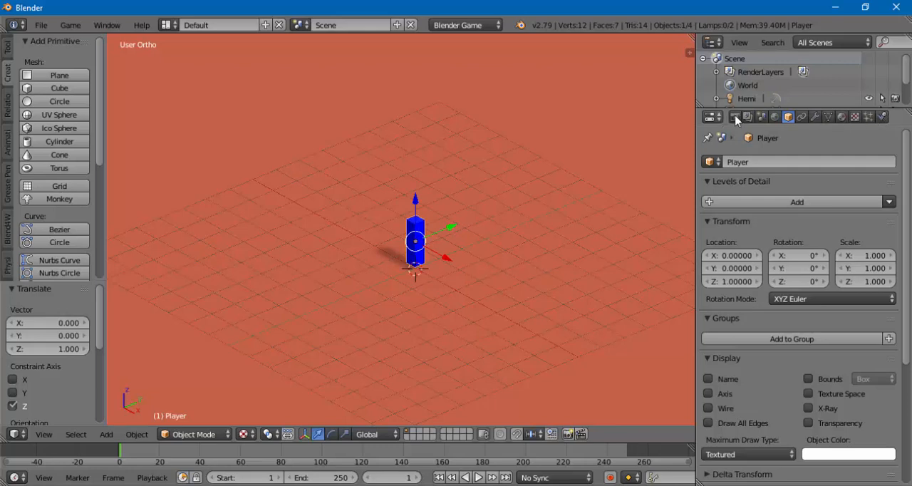
left_click(714, 117)
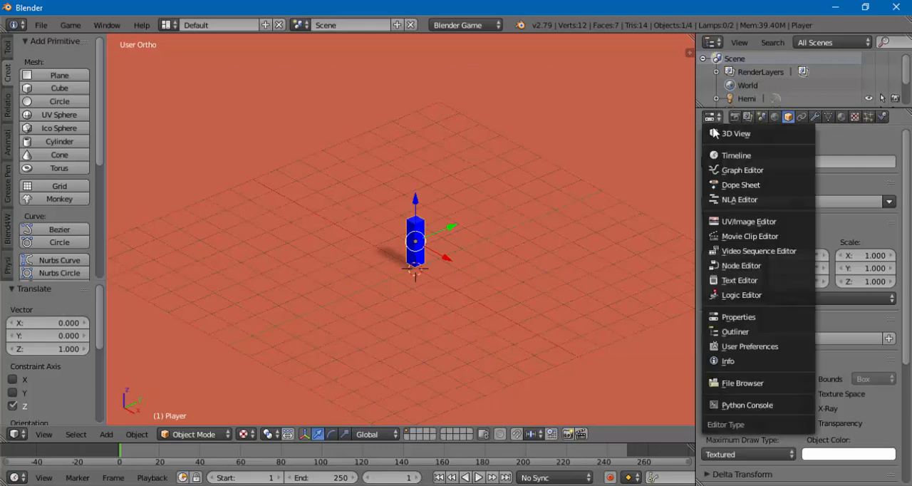
left_click(738, 318)
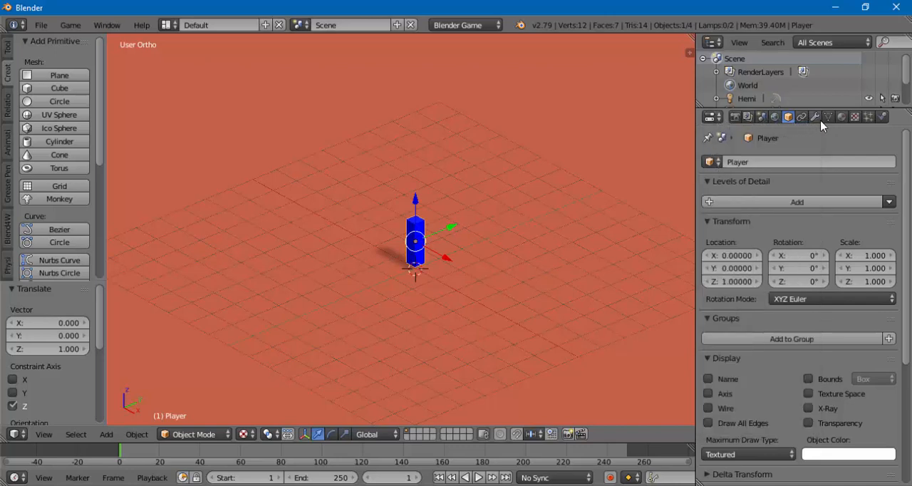
left_click(882, 116)
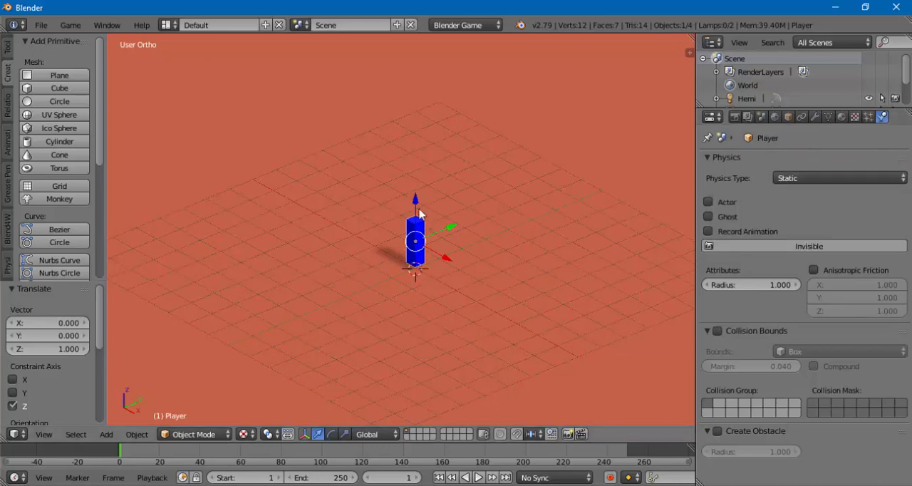
- Raise the Player object about 0.221 along the Z axis, above the ground plane
left_click_drag(415, 199, 414, 194)
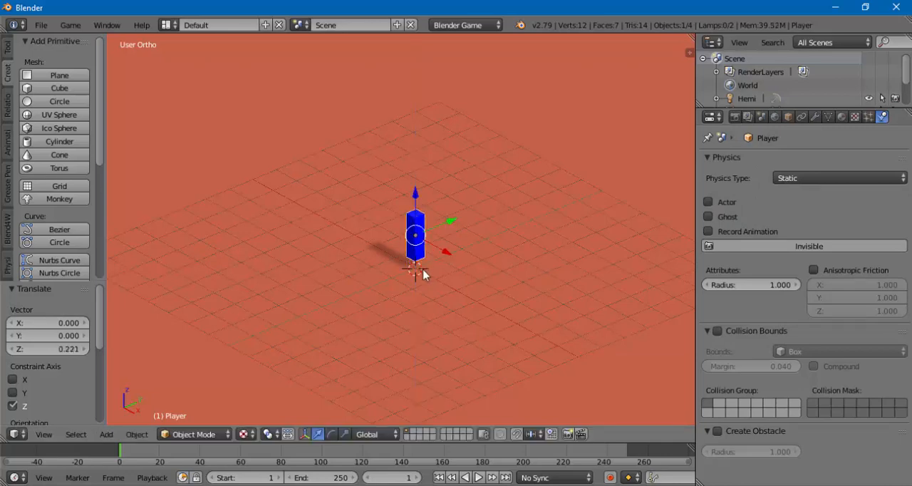
scroll(424, 270, "up", 1)
scroll(423, 275, "up", 2)
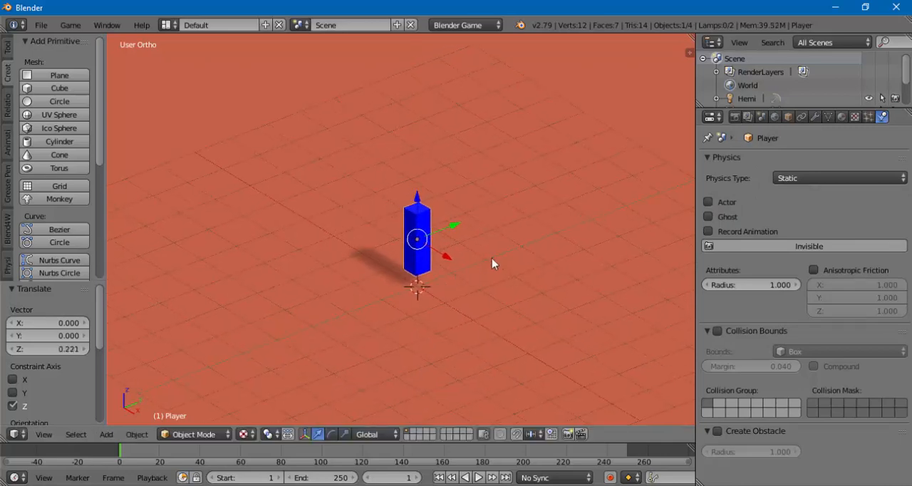
- Switch the Player object's physics type to Dynamic and back to Static
left_click(810, 181)
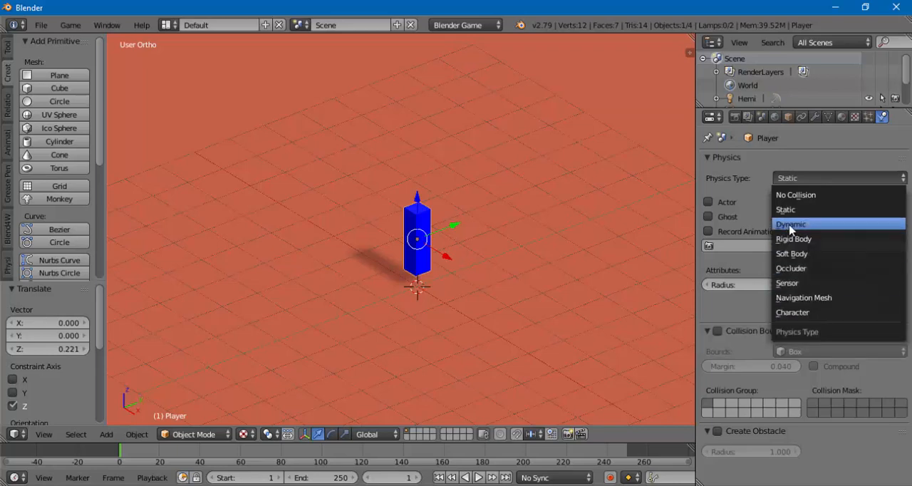
left_click(786, 225)
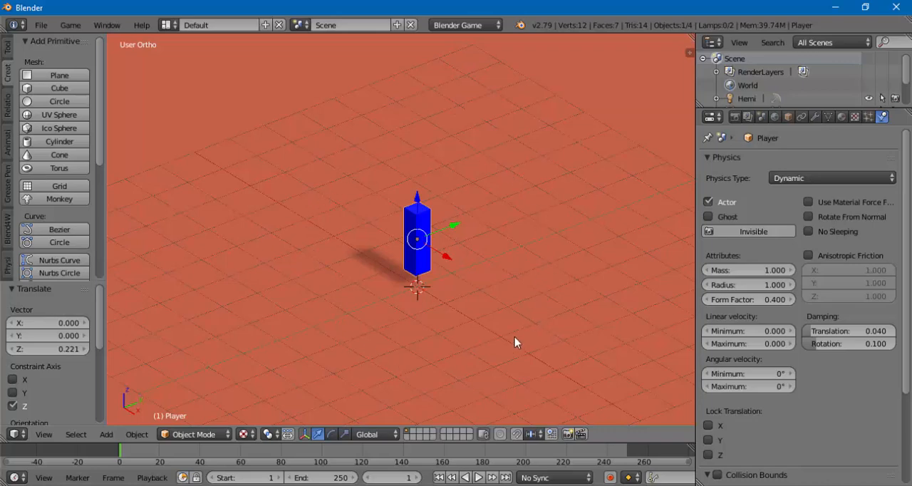
middle_click_drag(421, 324, 404, 313)
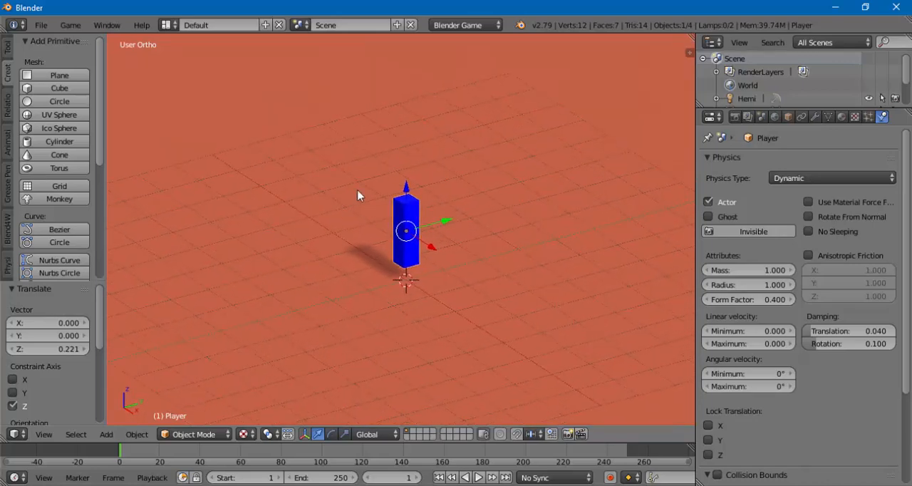
left_click(782, 180)
left_click(782, 210)
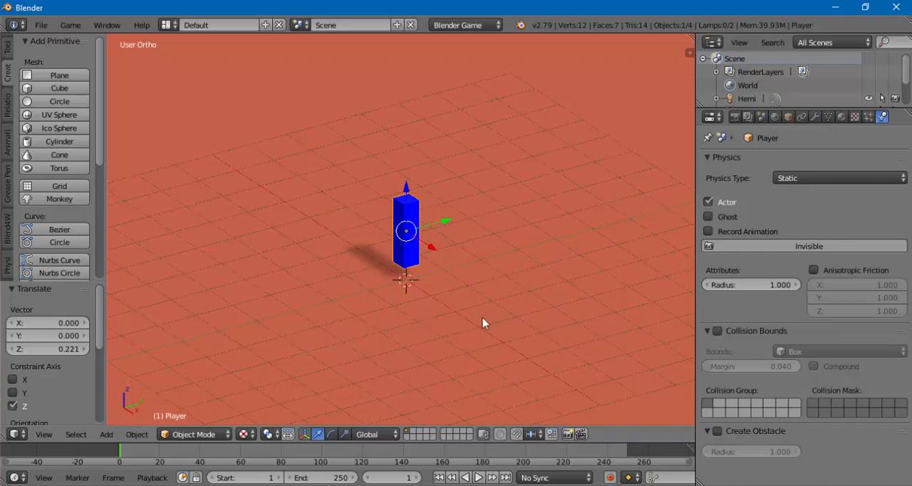
- Test-run the game engine with the Player's physics type set to Static, and stop it
mouse_move(456, 310)
middle_mouse_down()
mouse_move(463, 307)
mouse_move(447, 314)
middle_mouse_up()
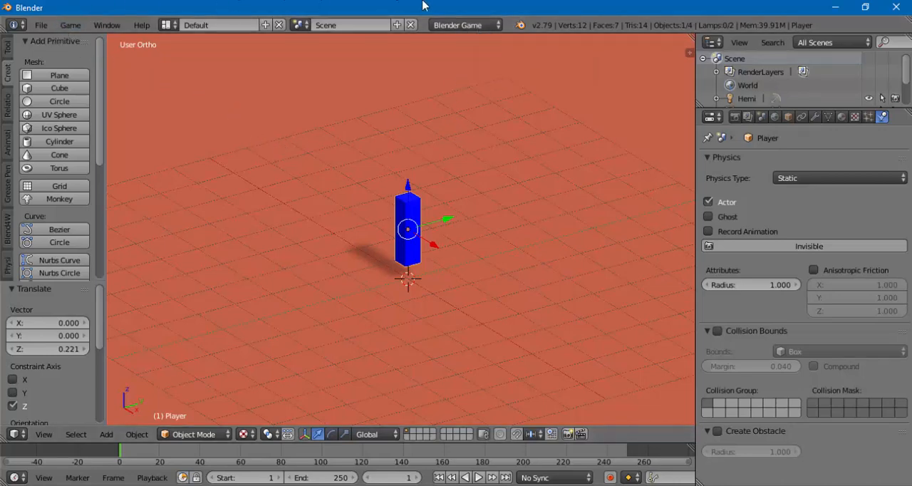
left_click(69, 30)
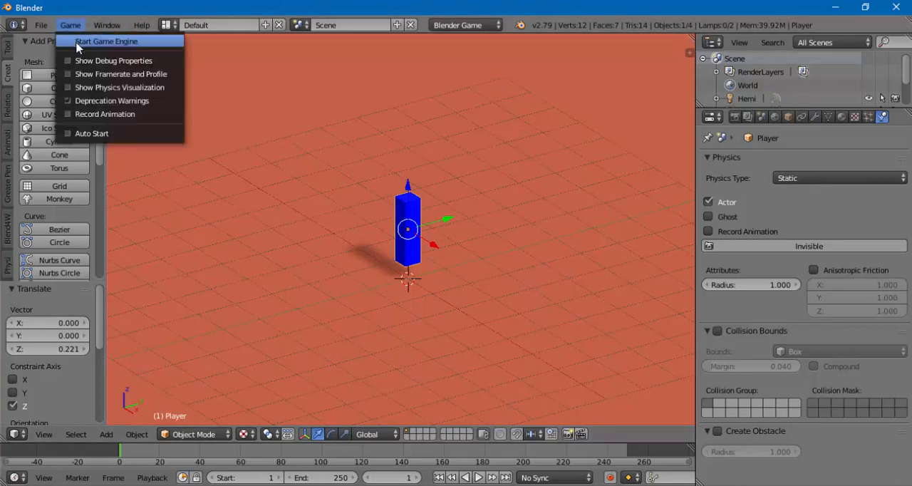
left_click(119, 42)
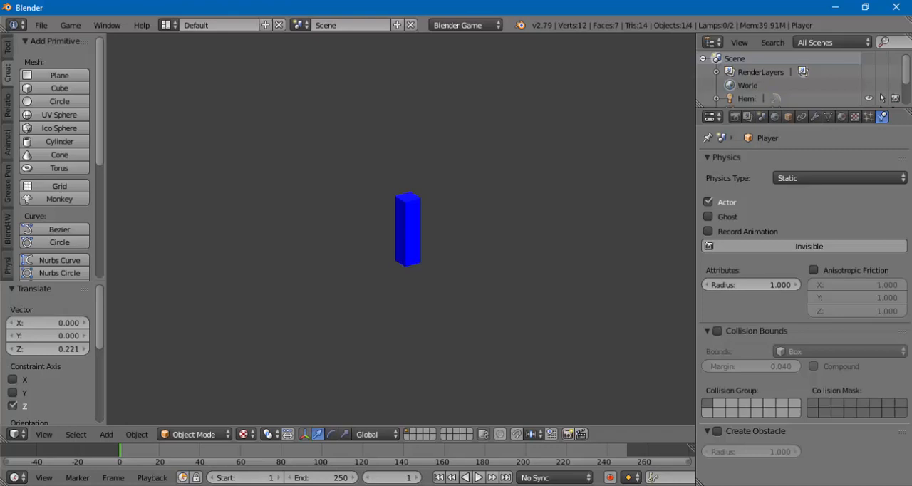
key("Escape")
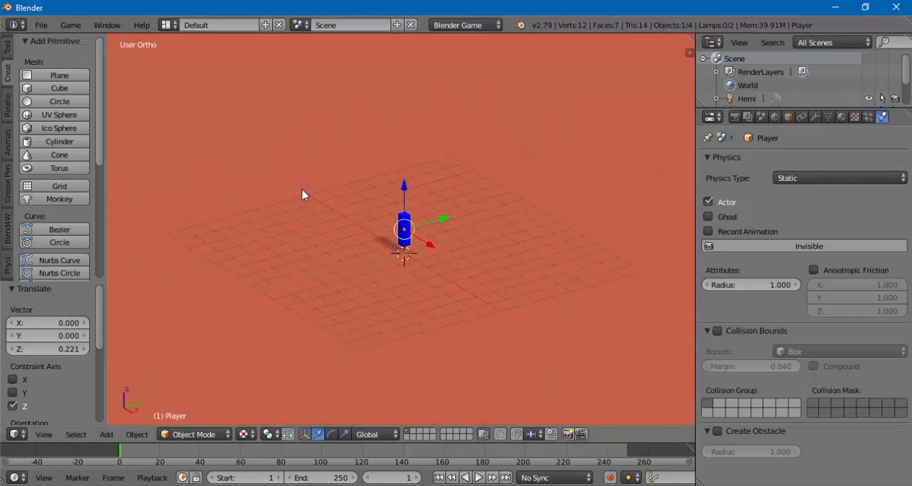
- Select the ground plane, switch it to Edit Mode and return it to Object Mode
scroll(302, 194, "down", 4)
right_click(386, 299)
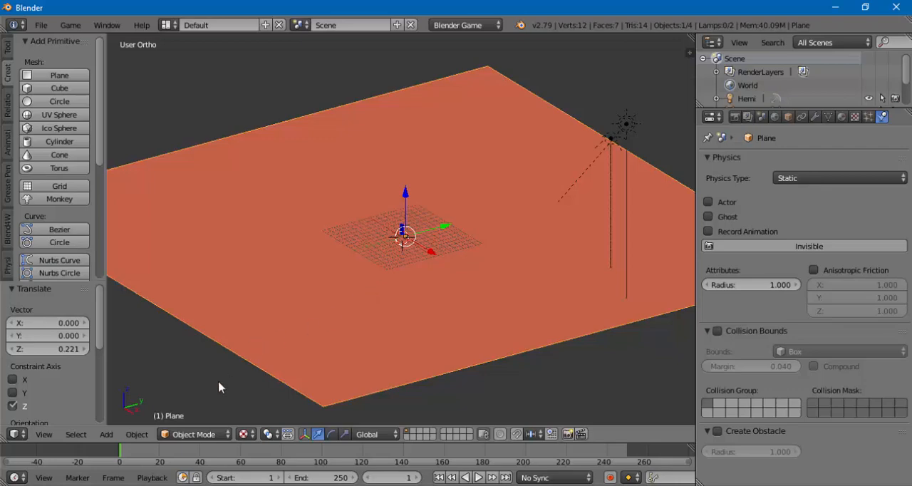
left_click(187, 432)
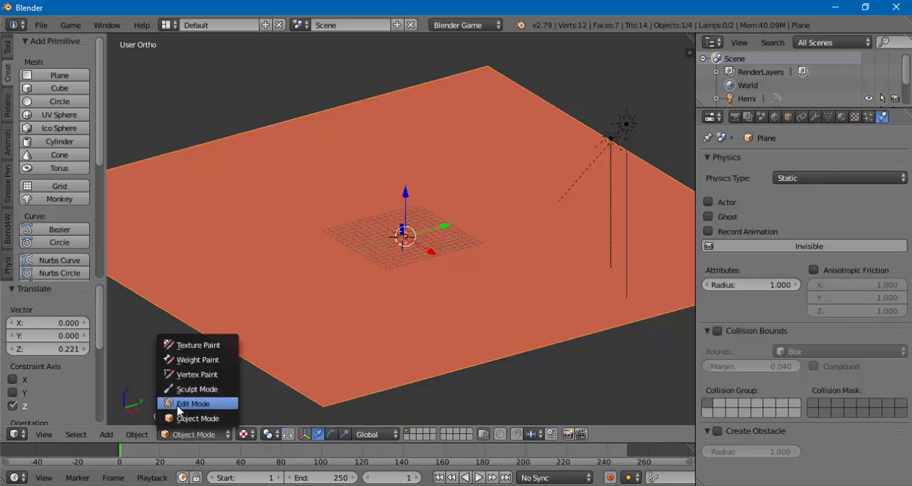
left_click(179, 403)
left_click(186, 434)
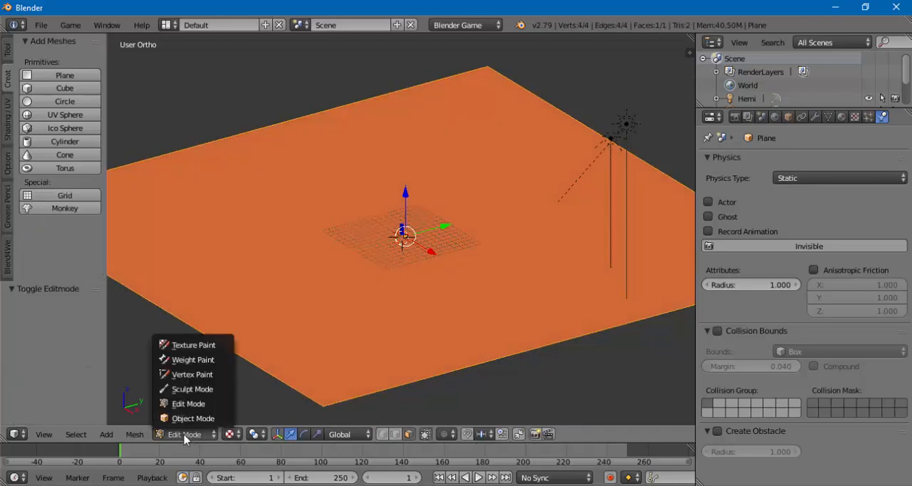
left_click(183, 418)
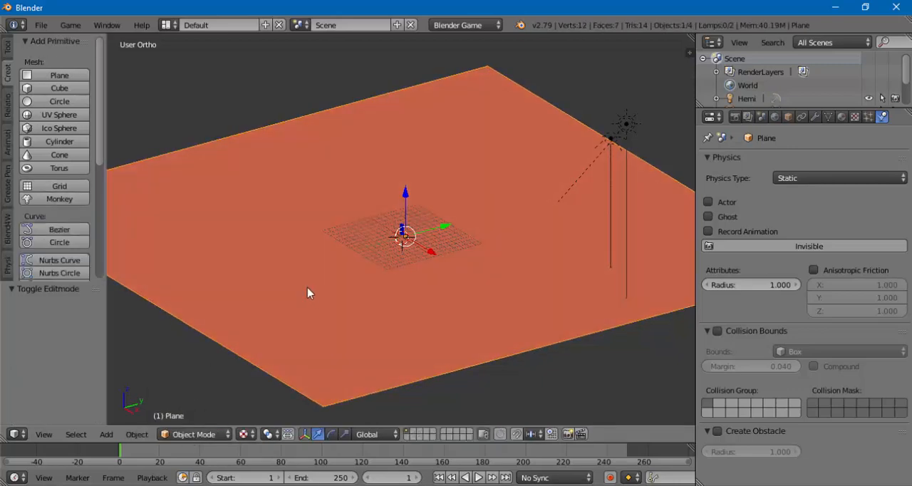
- Run the game engine with the whole ground area in view and exit it
left_click(71, 25)
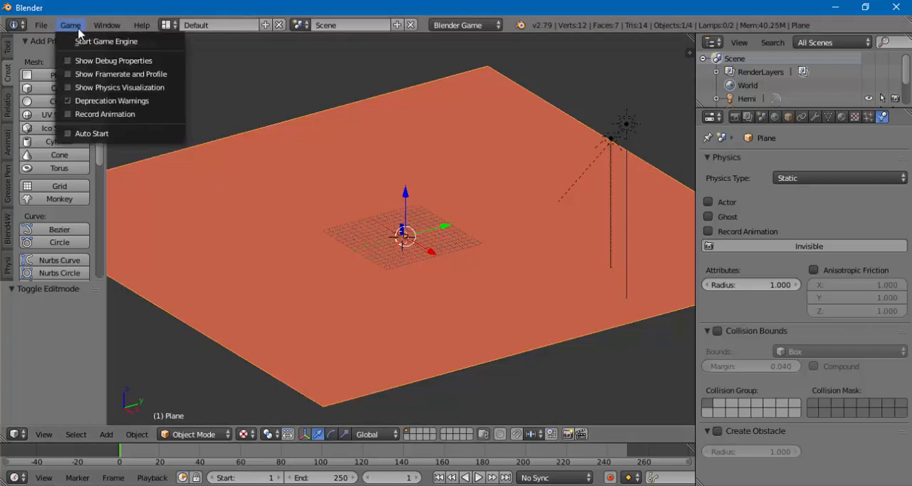
left_click(78, 42)
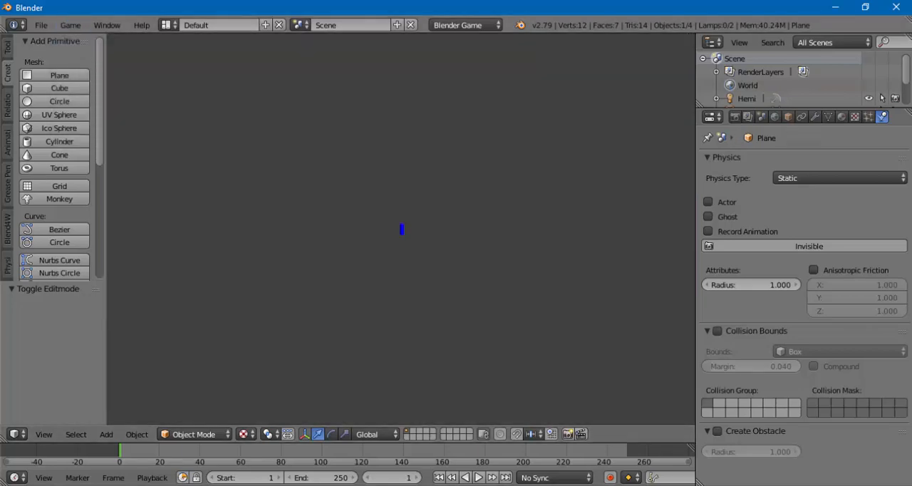
key("Escape")
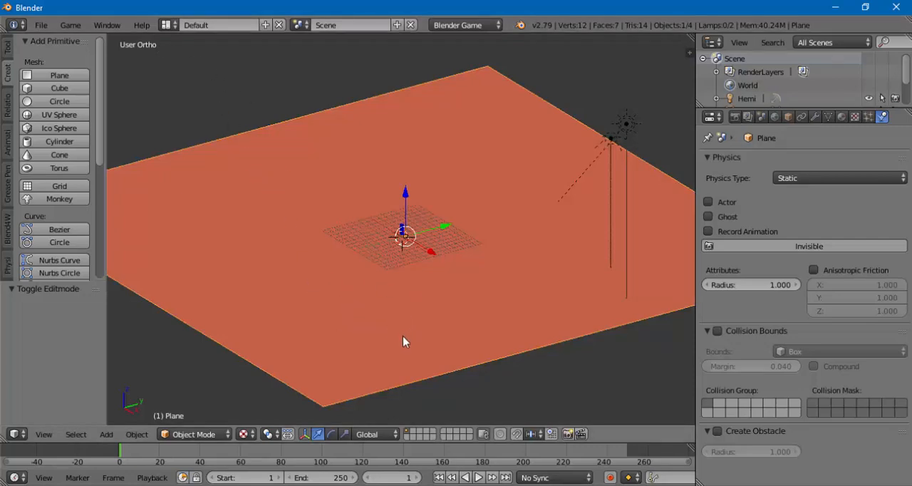
- Make the ground plane's normals consistent in Edit Mode and return to Object Mode
mouse_move(404, 337)
middle_mouse_down()
mouse_move(374, 241)
mouse_move(413, 325)
mouse_move(402, 340)
middle_mouse_up()
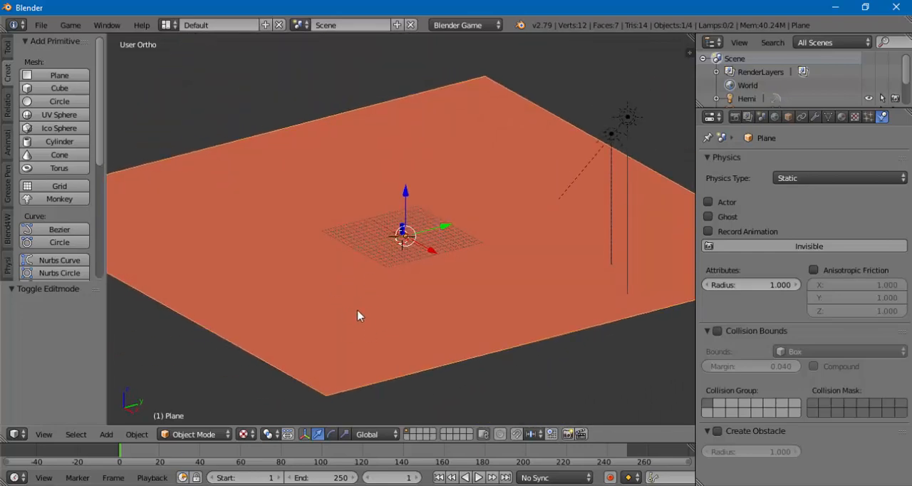
left_click(179, 434)
left_click(184, 403)
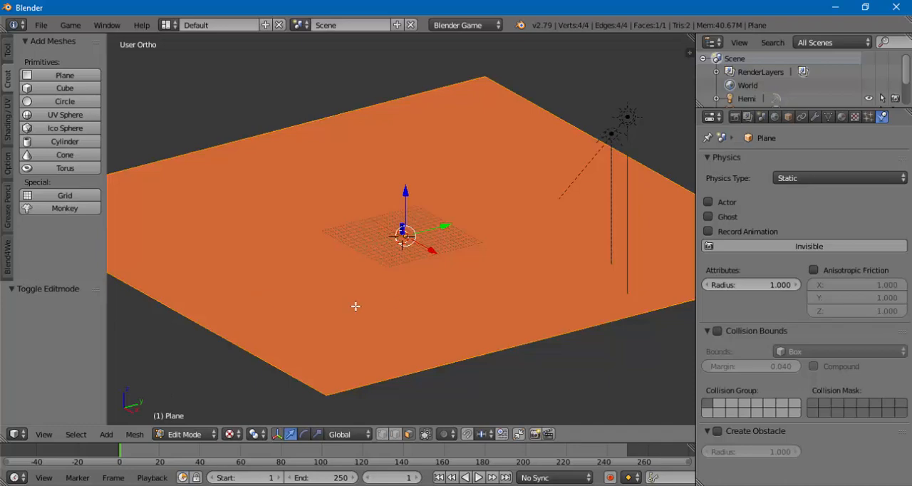
key("ctrl+n")
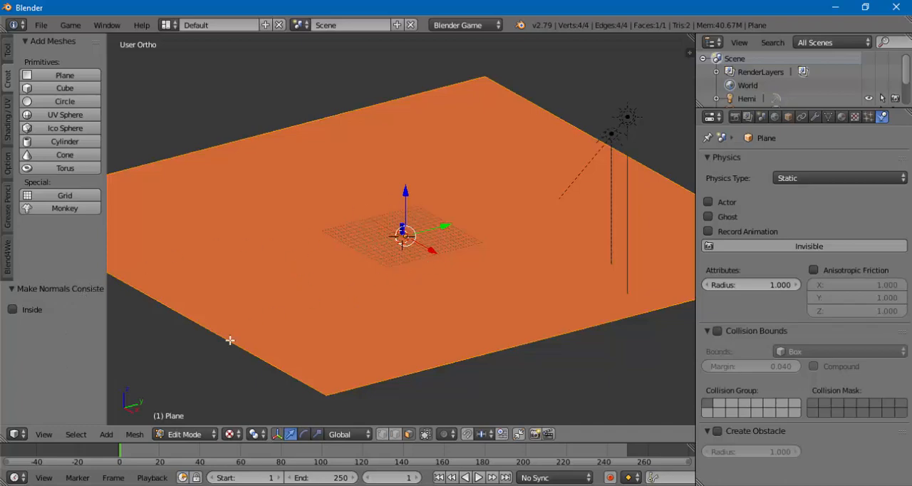
left_click(192, 434)
left_click(191, 419)
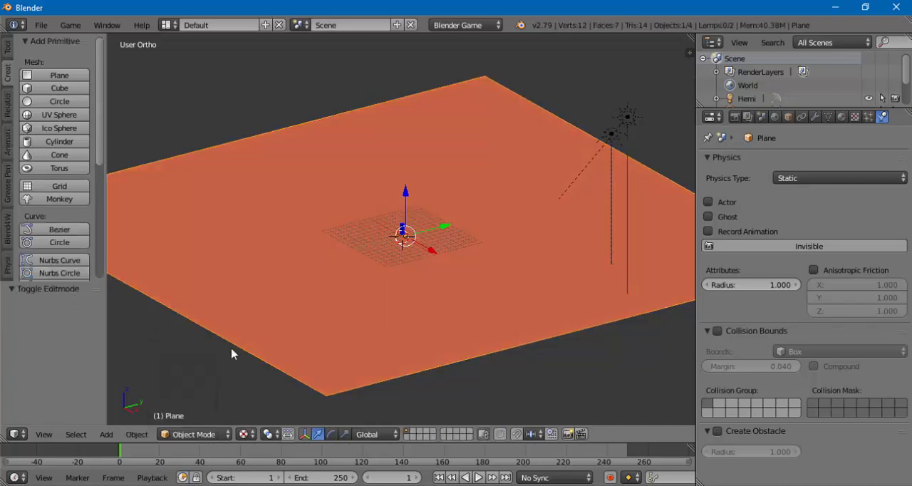
- Run the game engine to check the plane after the normals recalculation, and stop it
left_click(73, 25)
left_click(81, 41)
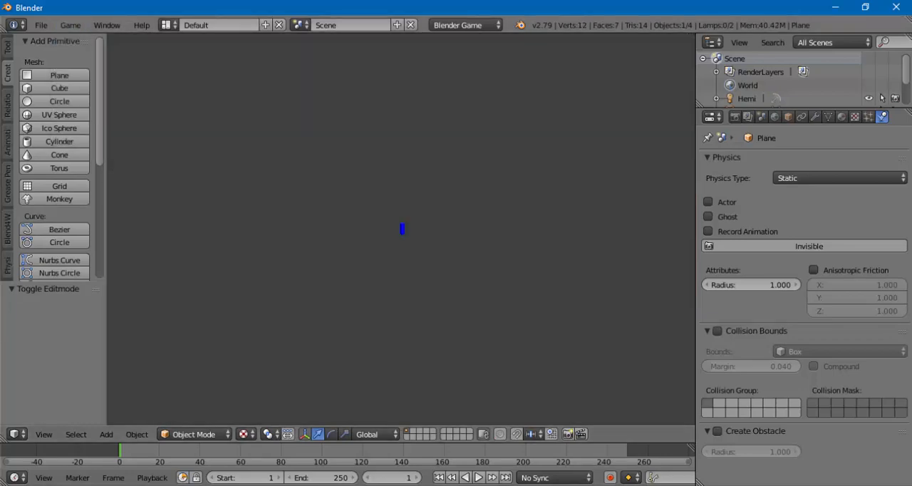
key("Escape")
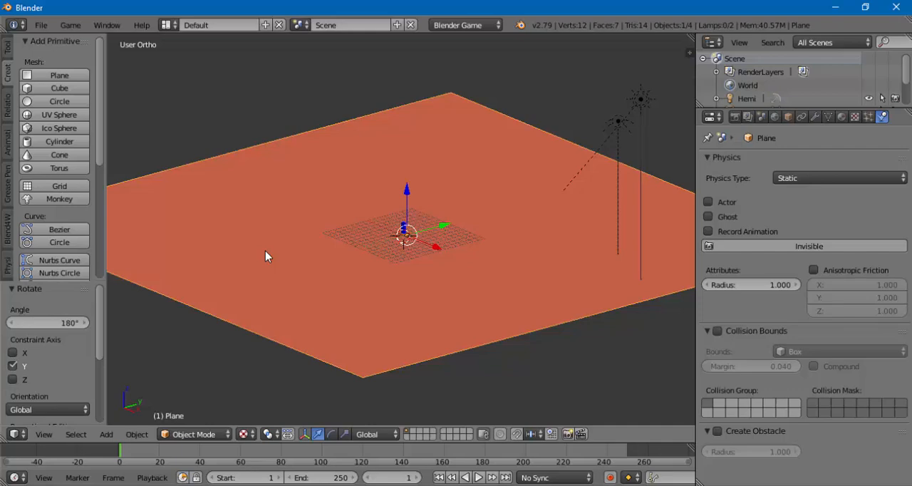
- Rotate the ground plane 180° about the Y axis and inspect it from both sides
middle_click_drag(316, 269, 307, 200)
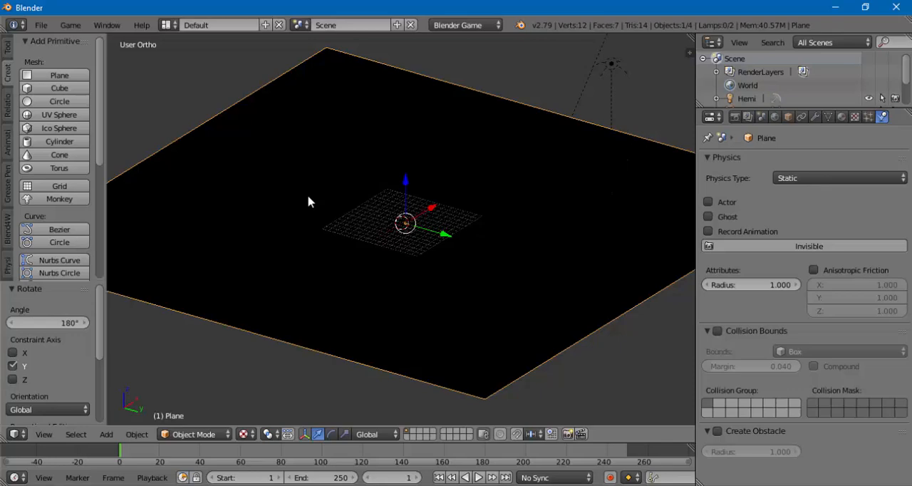
middle_click_drag(308, 199, 325, 276)
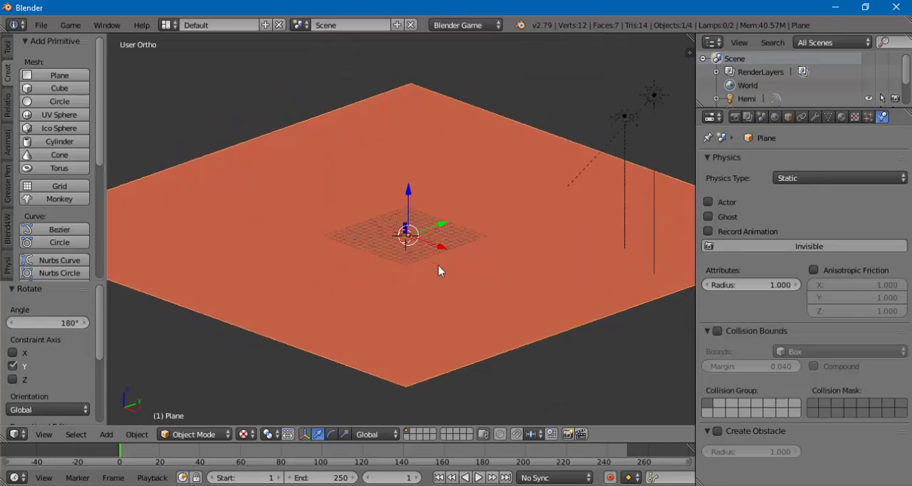
mouse_move(421, 286)
middle_mouse_down()
mouse_move(402, 287)
mouse_move(412, 290)
middle_mouse_up()
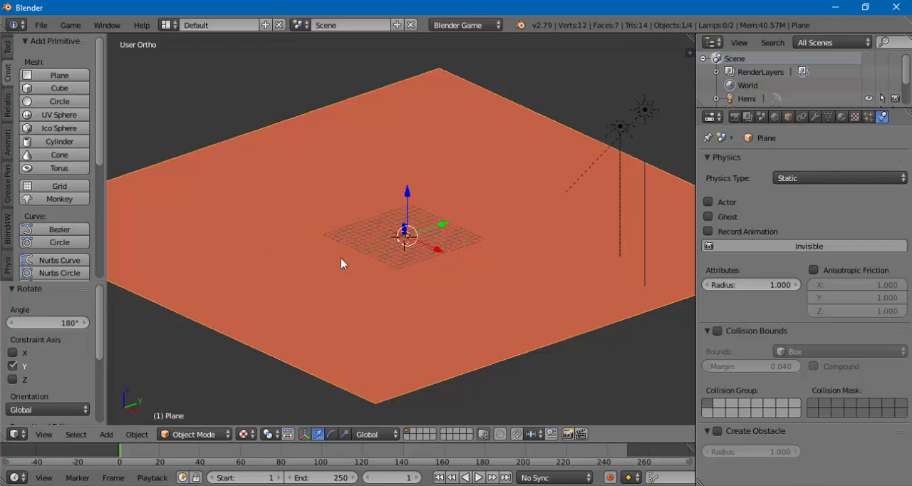
- Test-run the game with the rotated ground plane and exit it
left_click(70, 25)
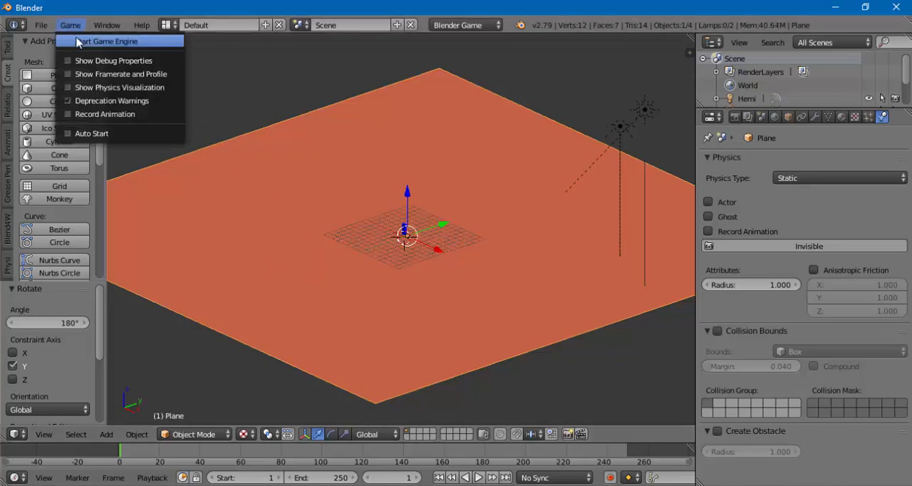
left_click(79, 43)
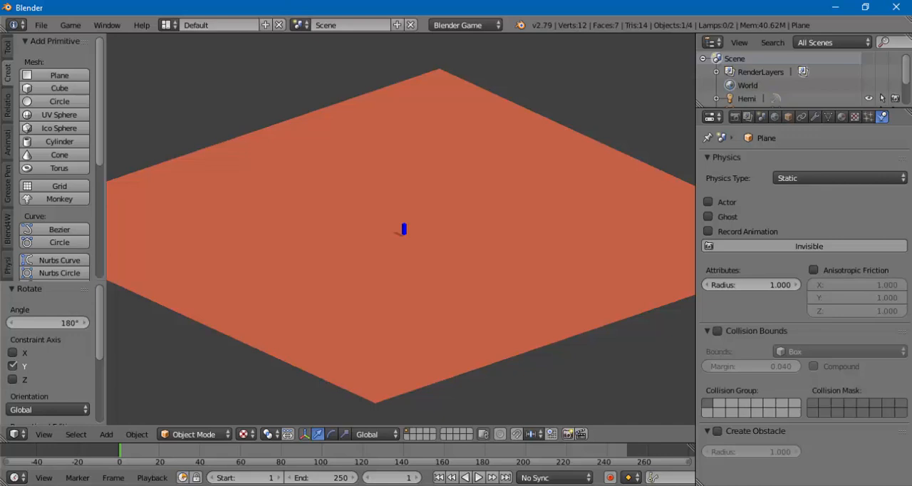
key("Escape")
- Select the Player object and test-run the game in a close view of it
scroll(413, 244, "up", 5)
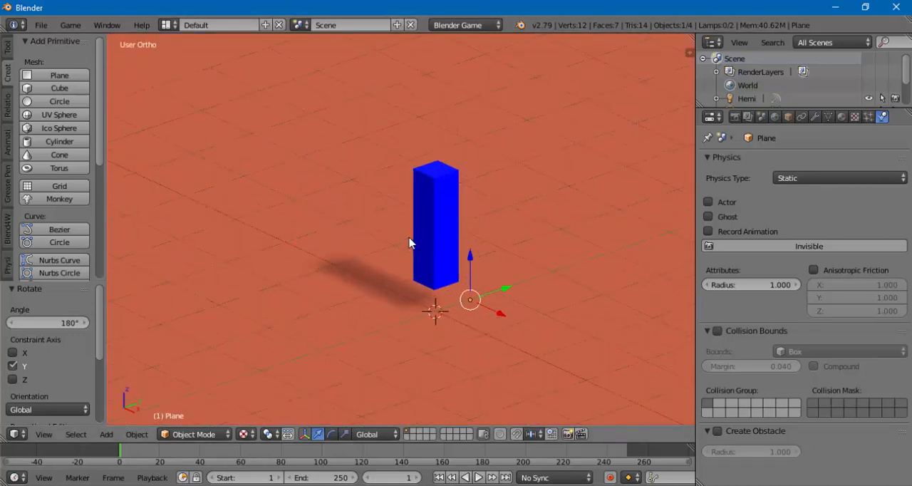
scroll(409, 243, "up", 1)
right_click(443, 235)
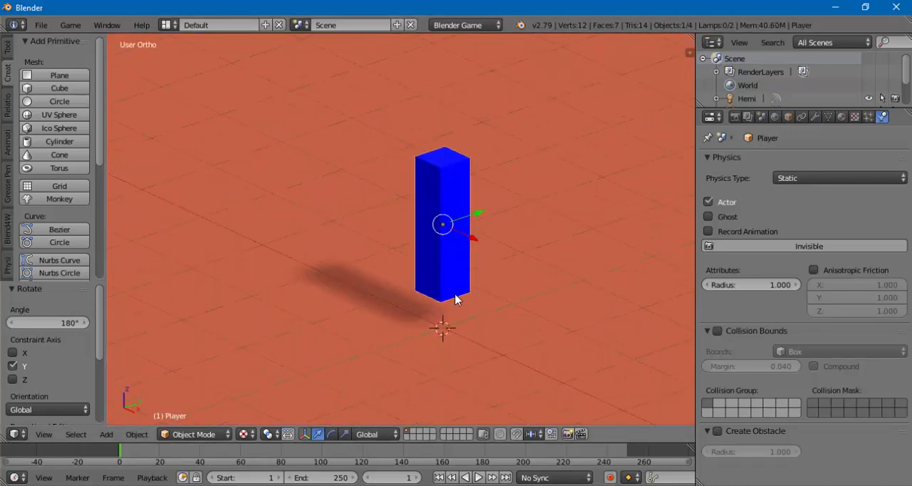
scroll(449, 276, "down", 1)
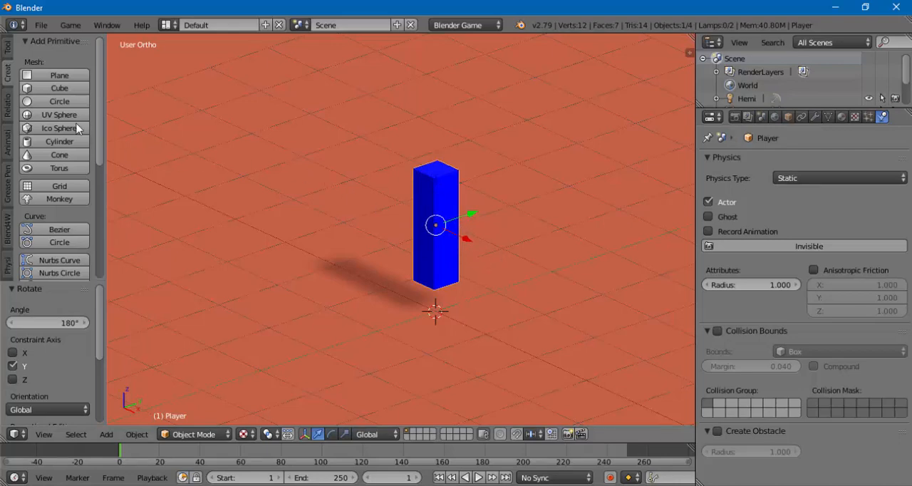
left_click(70, 25)
left_click(75, 36)
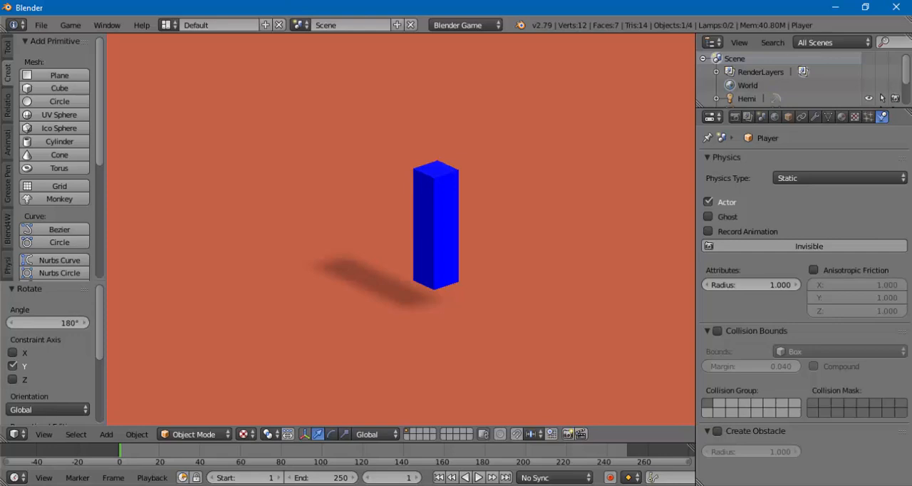
key("Escape")
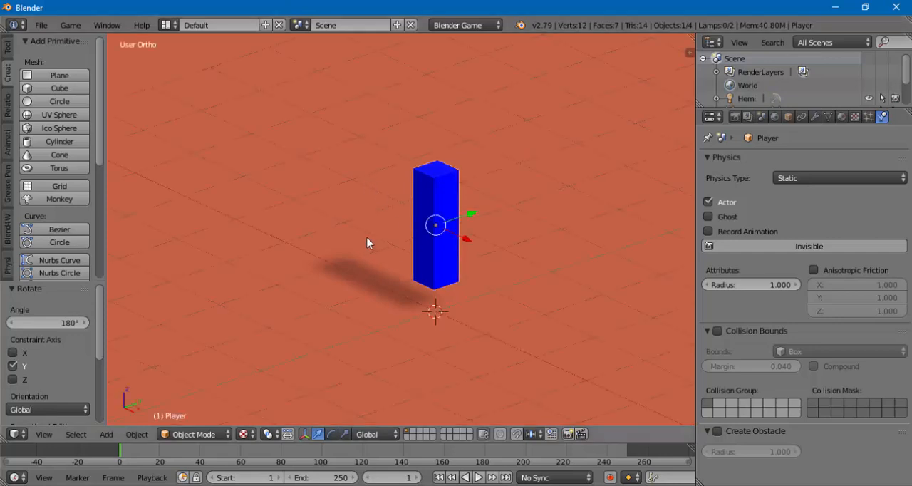
- Set the Player object's physics type to Dynamic
scroll(368, 243, "down", 1)
scroll(369, 243, "down", 1)
scroll(367, 241, "down", 2)
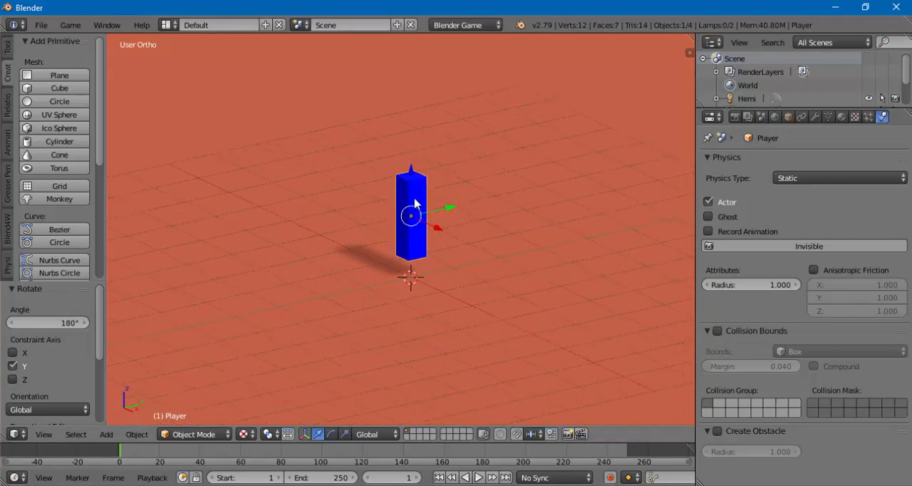
middle_click_drag(415, 203, 413, 236)
left_click(800, 180)
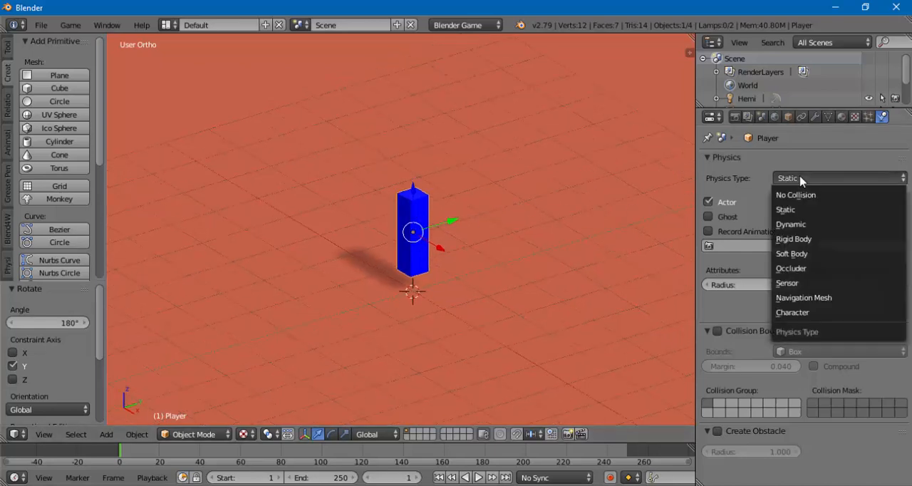
left_click(791, 226)
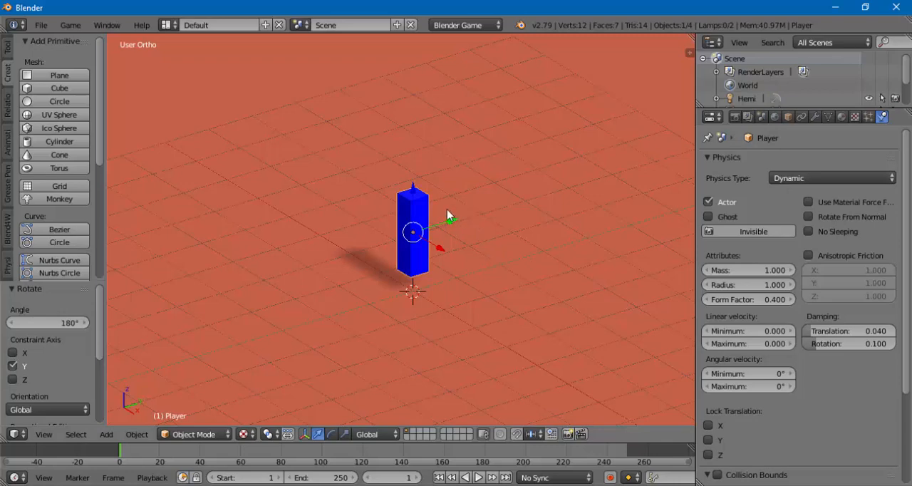
middle_click_drag(444, 211, 444, 203)
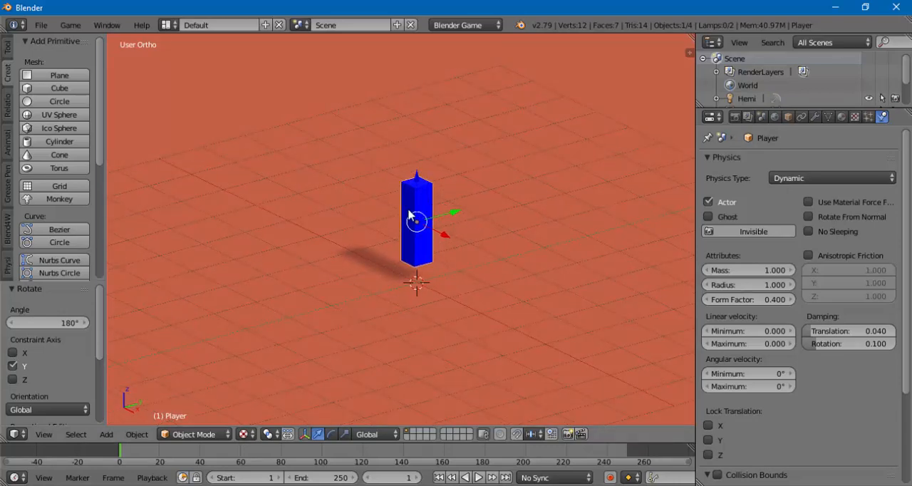
- Test-run the game twice with the Dynamic Player object in a closer view, exiting each run
scroll(407, 212, "up", 1)
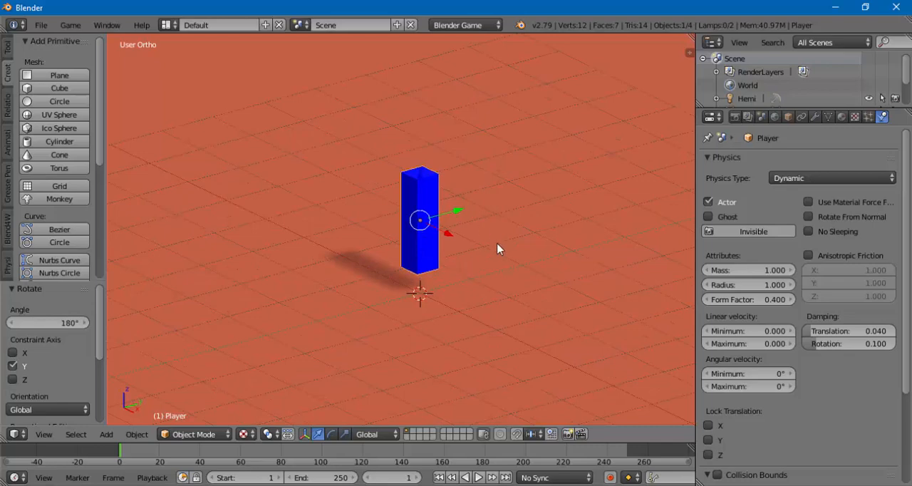
left_click(70, 26)
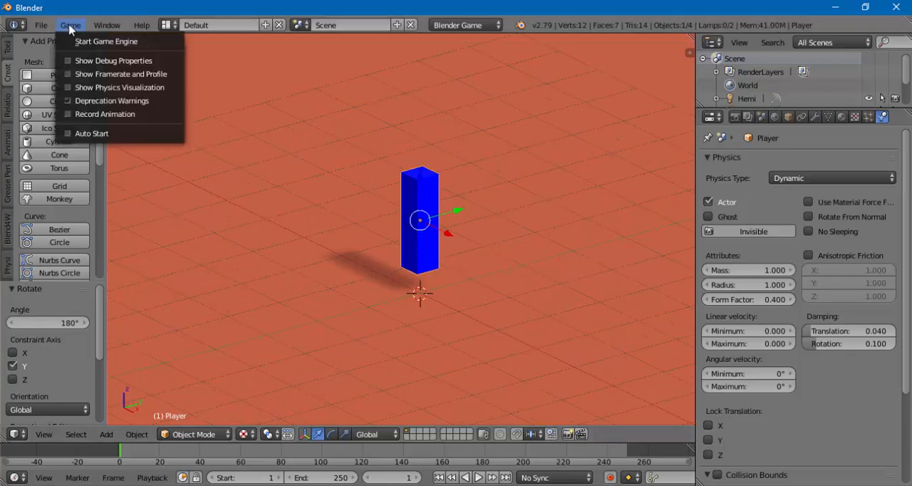
left_click(74, 41)
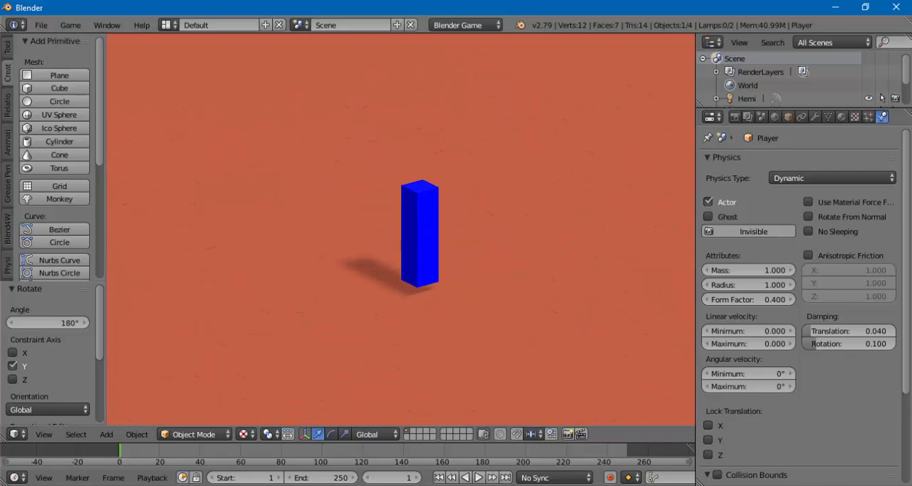
key("Escape")
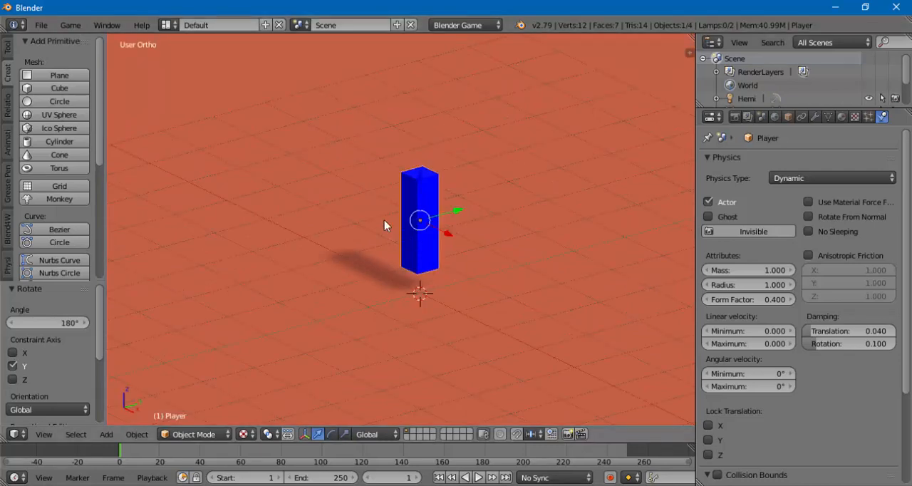
left_click(70, 27)
key("p")
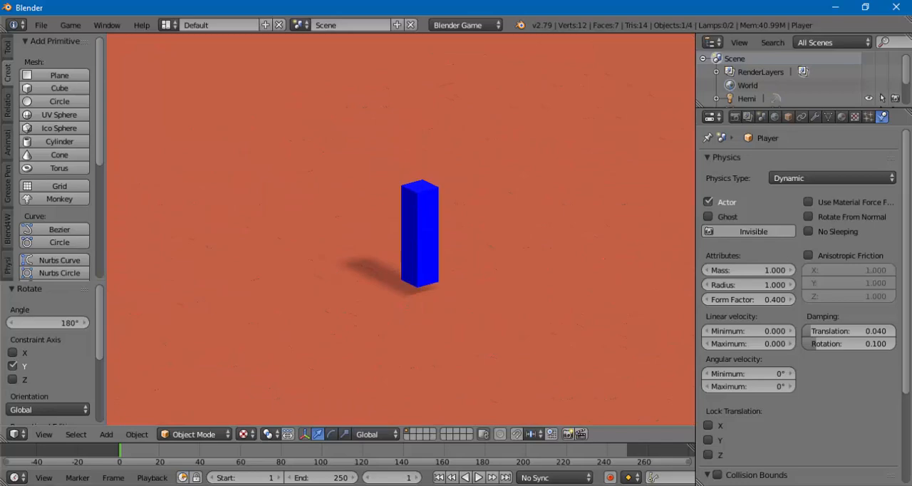
key("Escape")
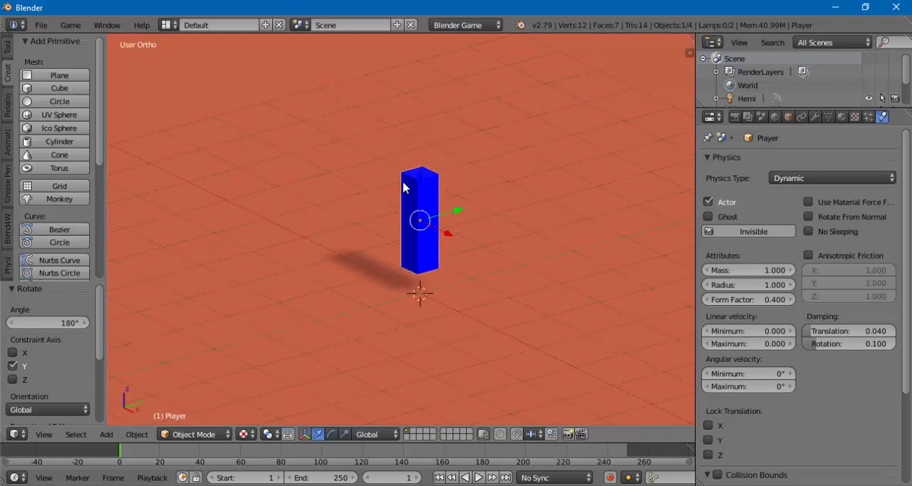
- Raise the Player about 0.783 along the Z axis above the ground plane and test-run its fall several times
left_click_drag(421, 183, 418, 124)
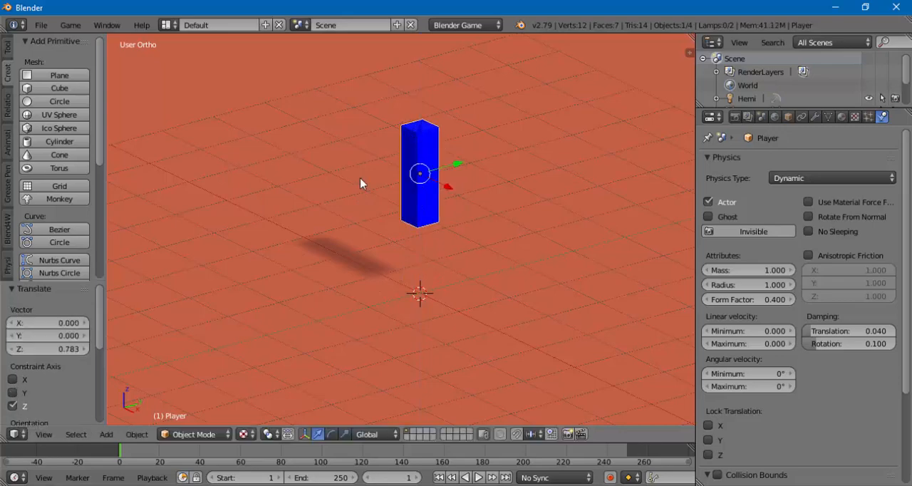
key("p")
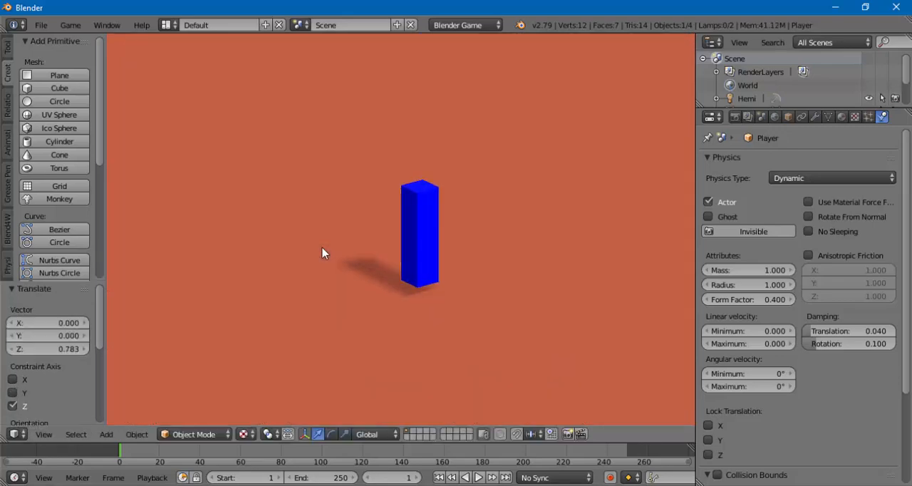
key("Escape")
key("p")
key("Escape")
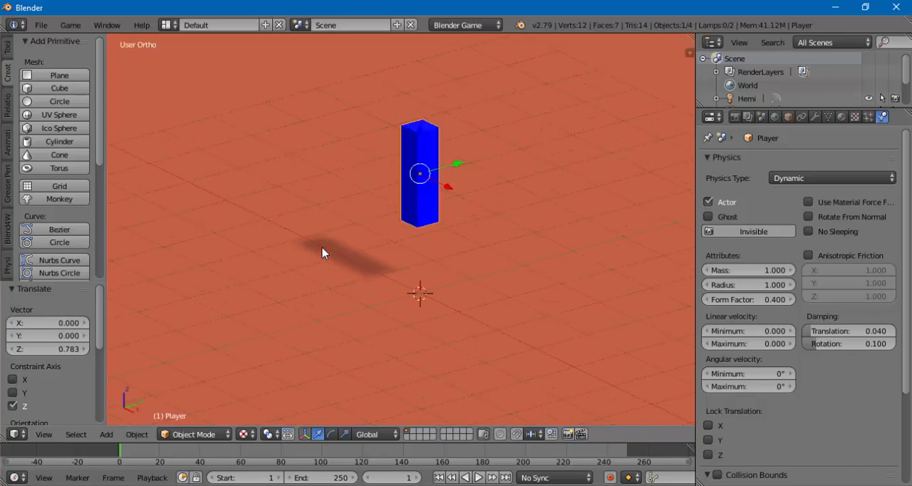
key("p")
key("Escape")
- Enable Collision Bounds with Box bounds in the Player's physics settings
scroll(909, 228, "down", 1)
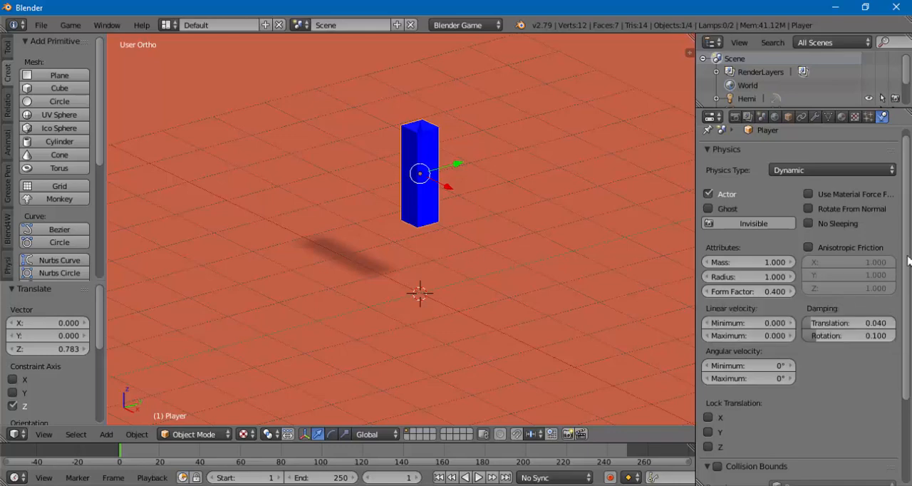
left_click_drag(908, 260, 910, 367)
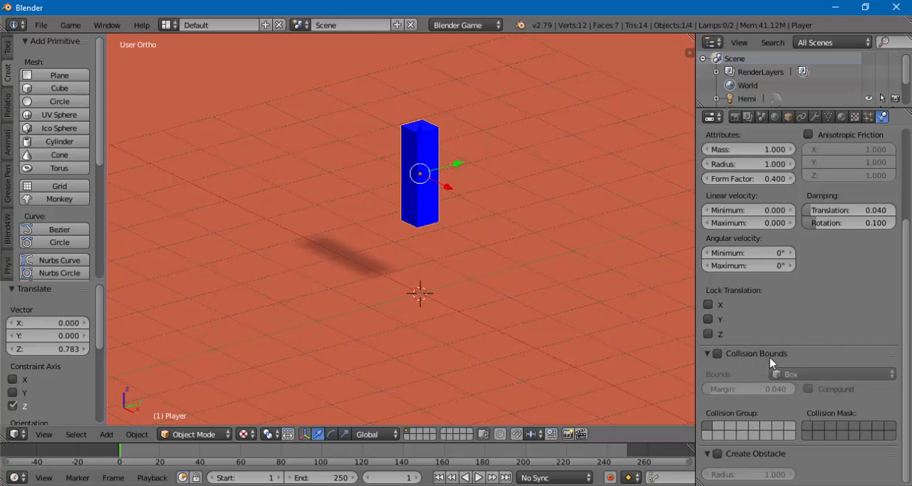
left_click(718, 354)
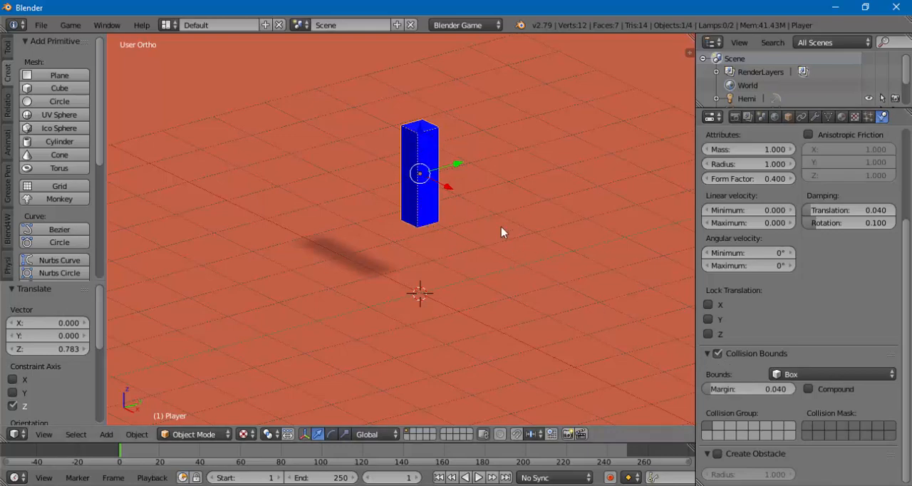
left_click(718, 354)
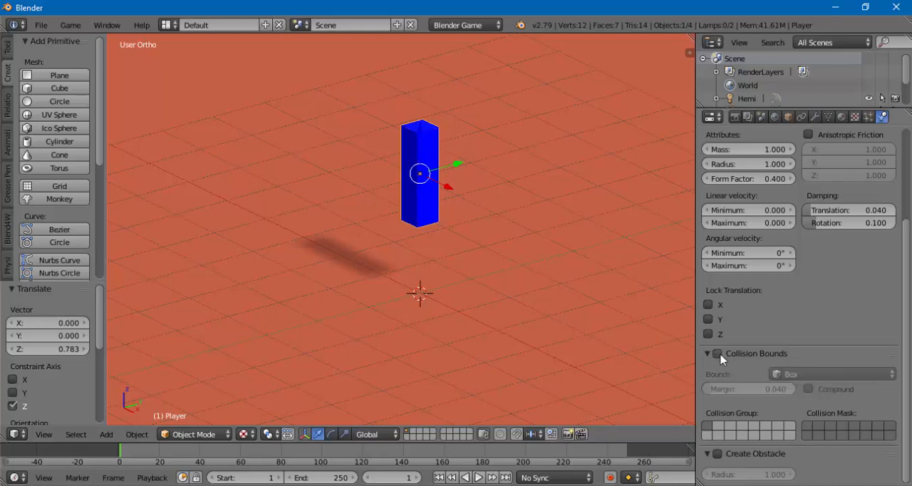
left_click(718, 354)
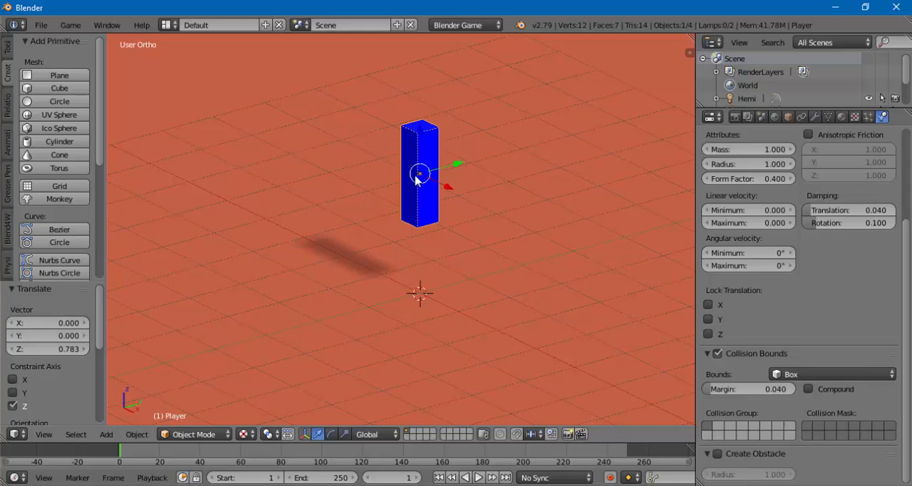
- Inspect the Player's box collision bounds from several angles and test-run the game twice with them enabled
mouse_move(419, 198)
middle_mouse_down("shift")
mouse_move(464, 204)
mouse_move(410, 209)
middle_mouse_up("shift")
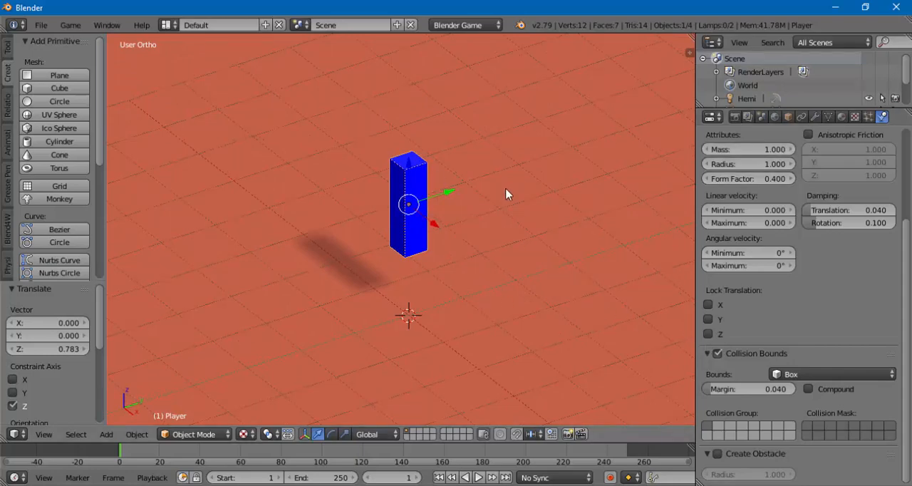
scroll(505, 189, "down", 2)
middle_click_drag(416, 228, 426, 228)
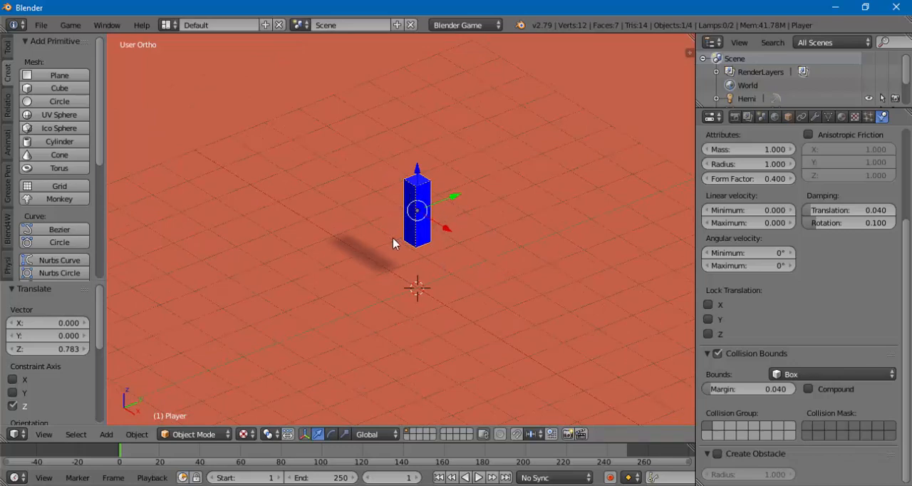
mouse_move(389, 238)
middle_mouse_down()
mouse_move(365, 238)
mouse_move(383, 238)
middle_mouse_up()
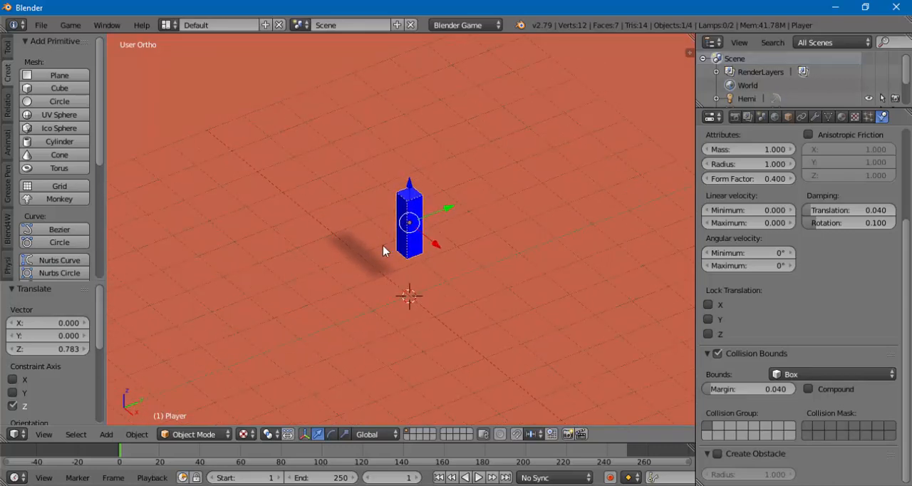
scroll(383, 238, "up", 3)
scroll(385, 228, "down", 1)
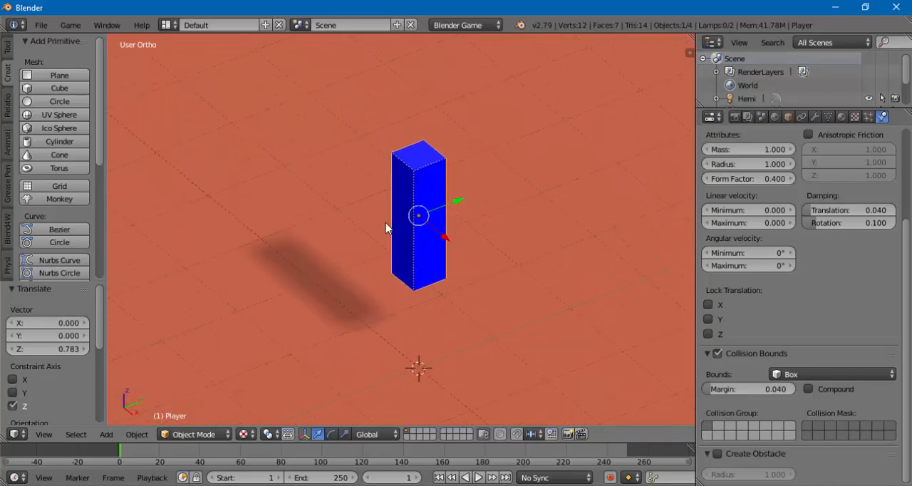
mouse_move(412, 248)
middle_mouse_down()
mouse_move(399, 246)
mouse_move(413, 244)
mouse_move(413, 230)
mouse_move(440, 244)
mouse_move(373, 254)
mouse_move(423, 218)
mouse_move(405, 235)
mouse_move(444, 230)
mouse_move(419, 246)
middle_mouse_up()
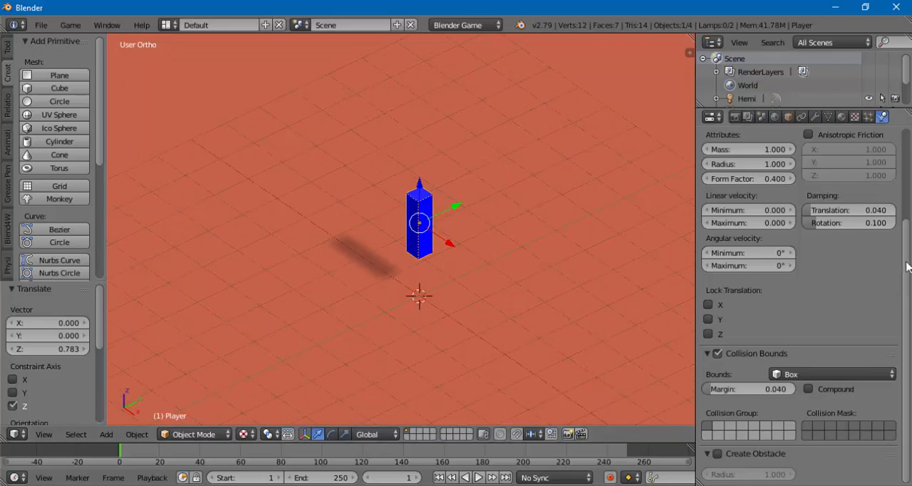
left_click_drag(905, 271, 903, 165)
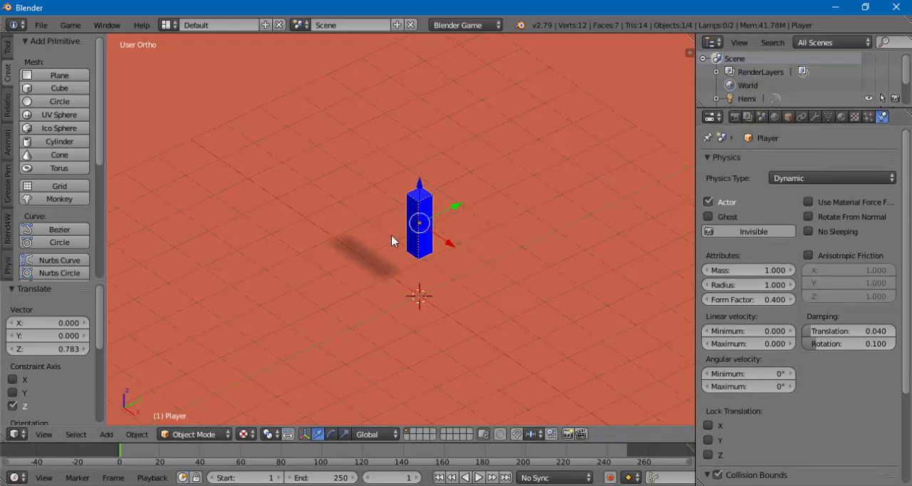
key("p")
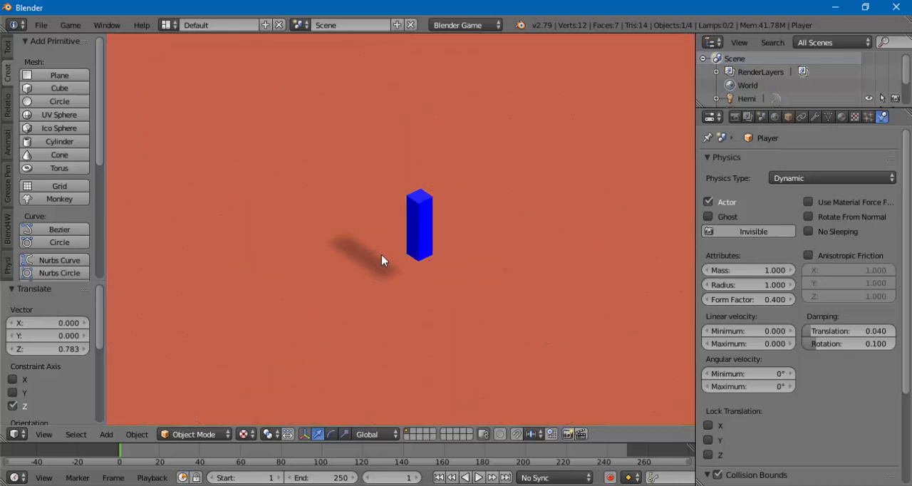
key("Escape")
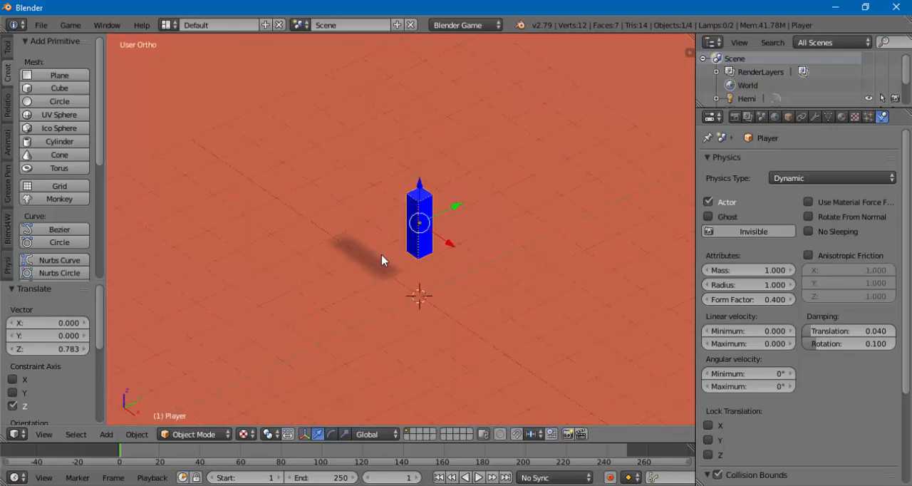
key("p")
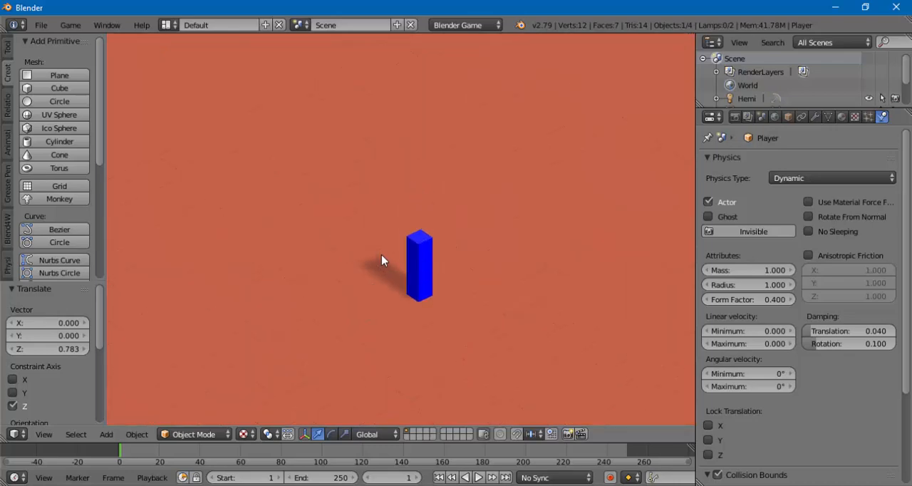
key("Escape")
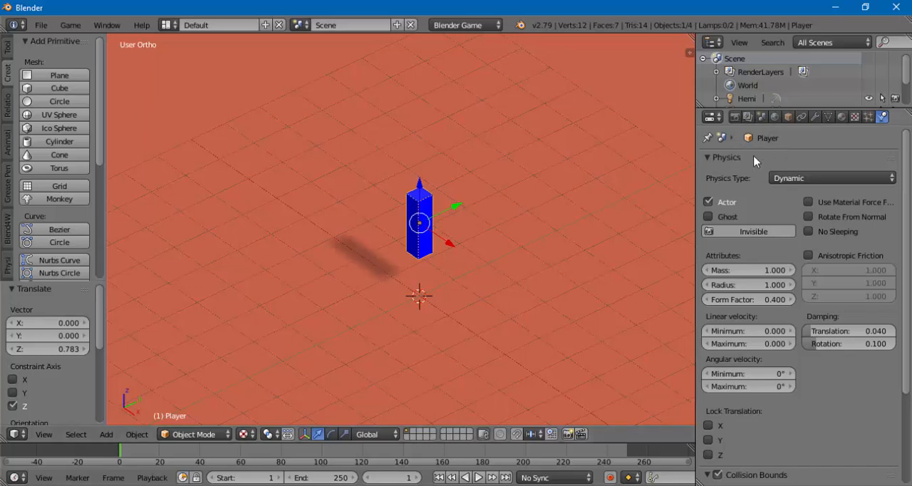
left_click(781, 183)
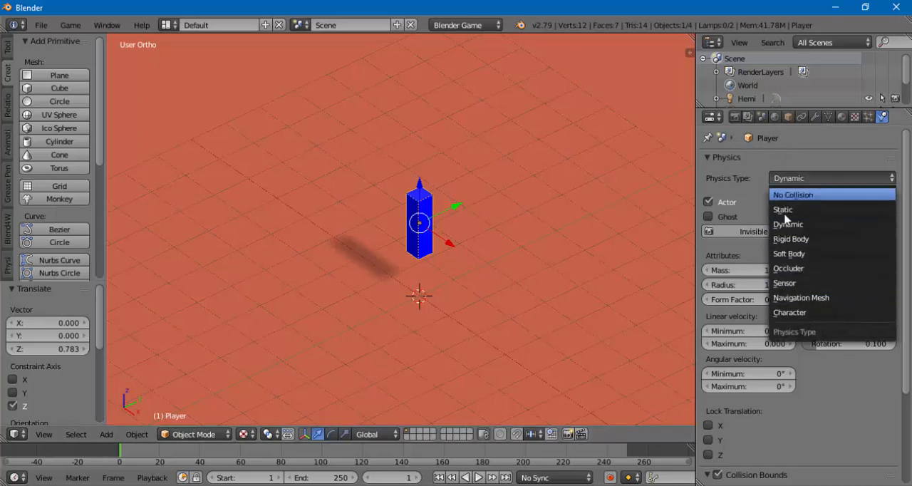
left_click(768, 251)
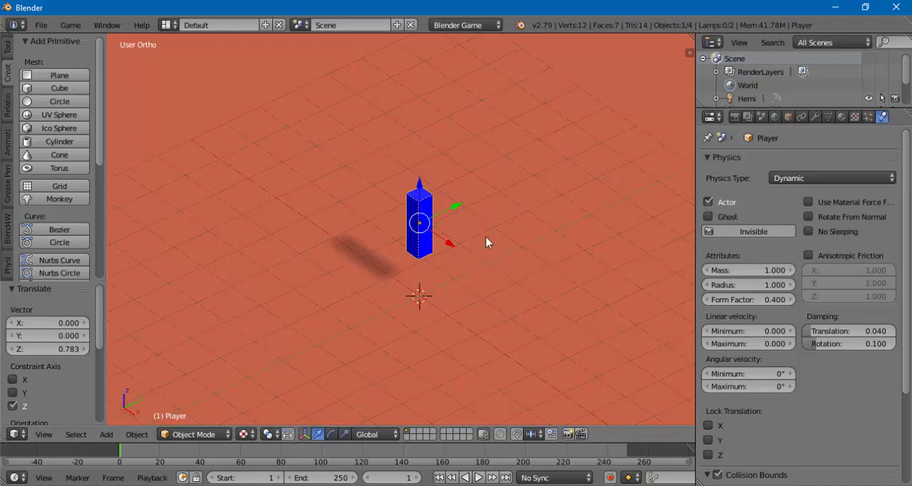
middle_click_drag(453, 206, 480, 222)
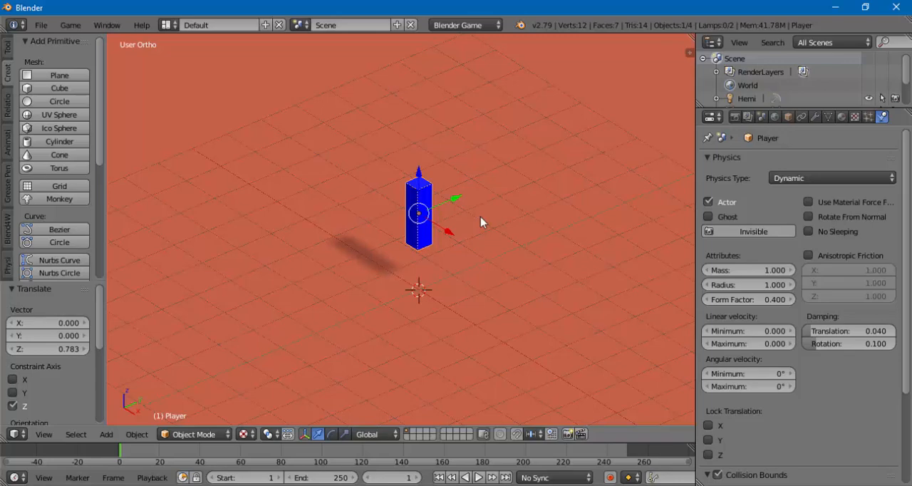
mouse_move(464, 189)
middle_mouse_down()
mouse_move(456, 204)
mouse_move(469, 221)
mouse_move(373, 212)
mouse_move(451, 199)
middle_mouse_up()
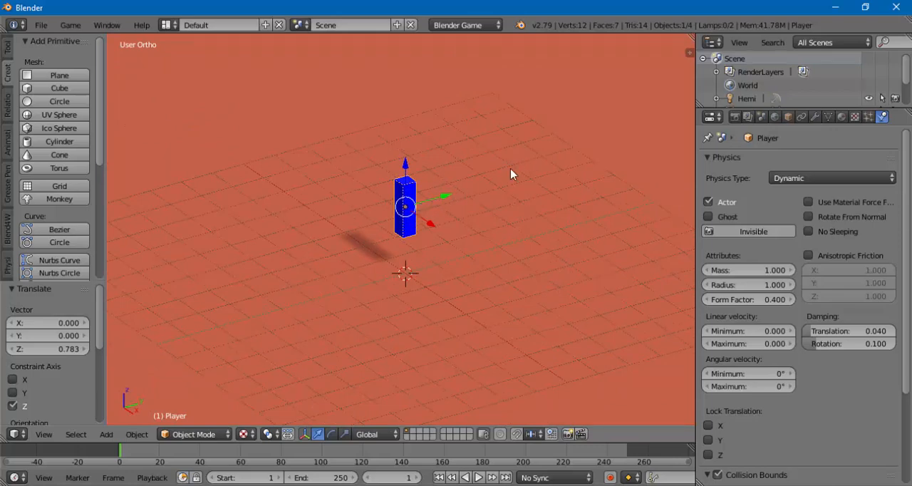
middle_click_drag(468, 208, 456, 253)
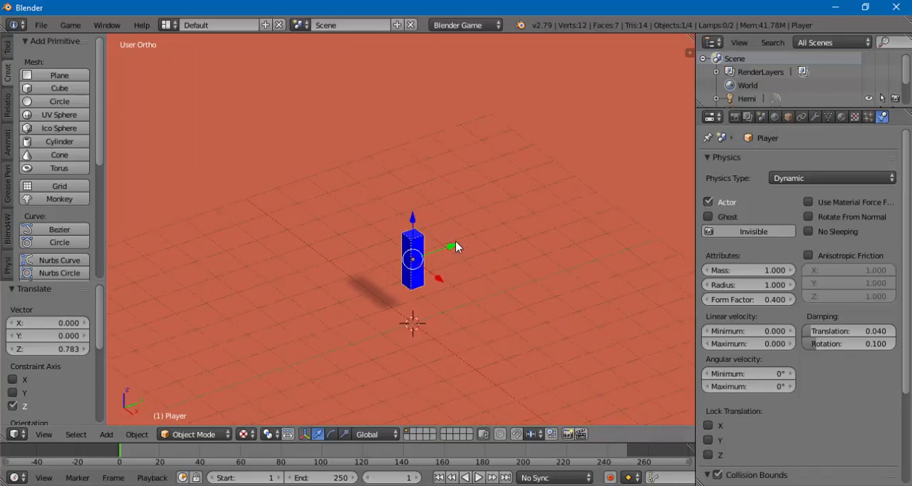
- Put the Player mesh into Edit Mode and show it in the top orthographic view
key("KP_7")
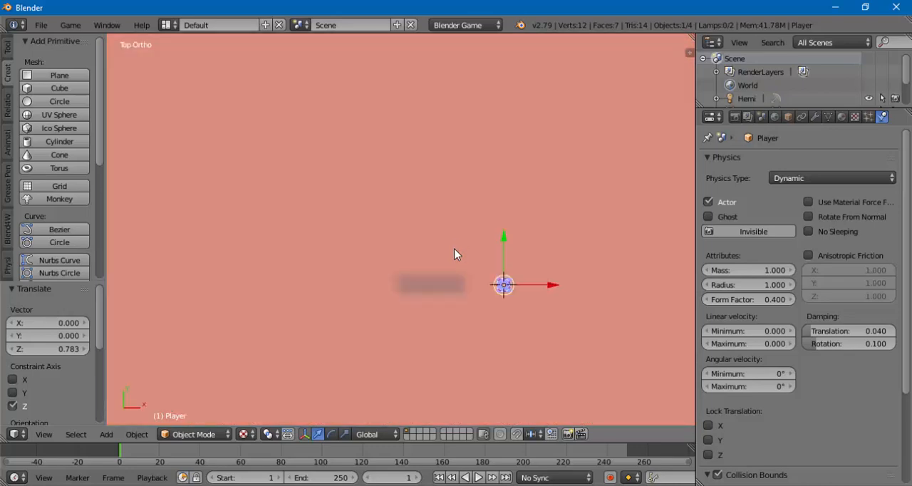
middle_click_drag(443, 296, 325, 249, "shift")
scroll(380, 232, "up", 7)
scroll(342, 236, "up", 2)
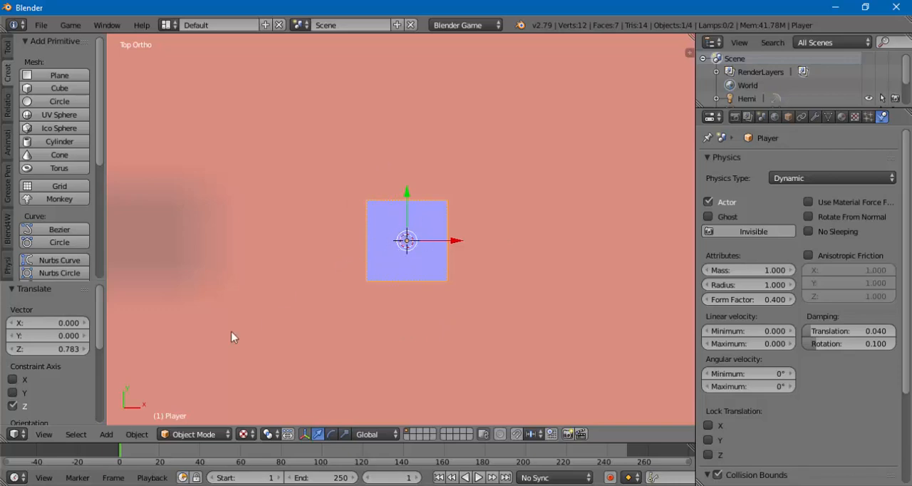
left_click(182, 434)
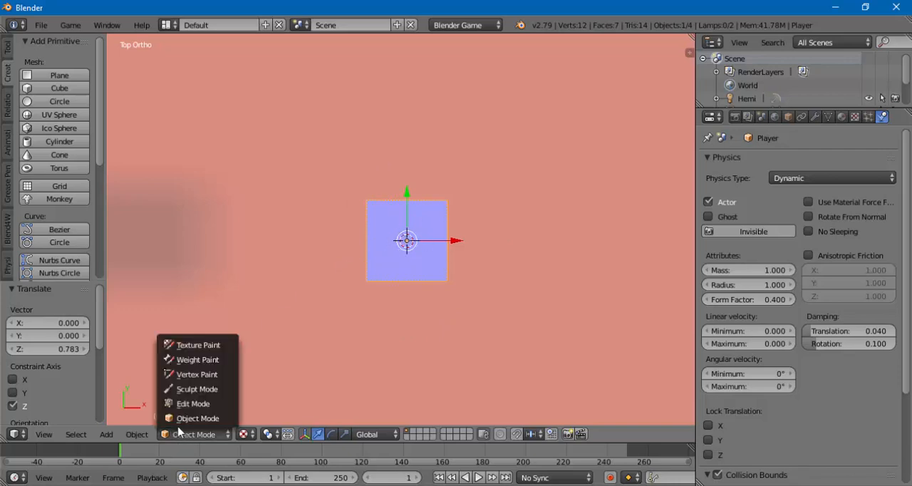
left_click(177, 404)
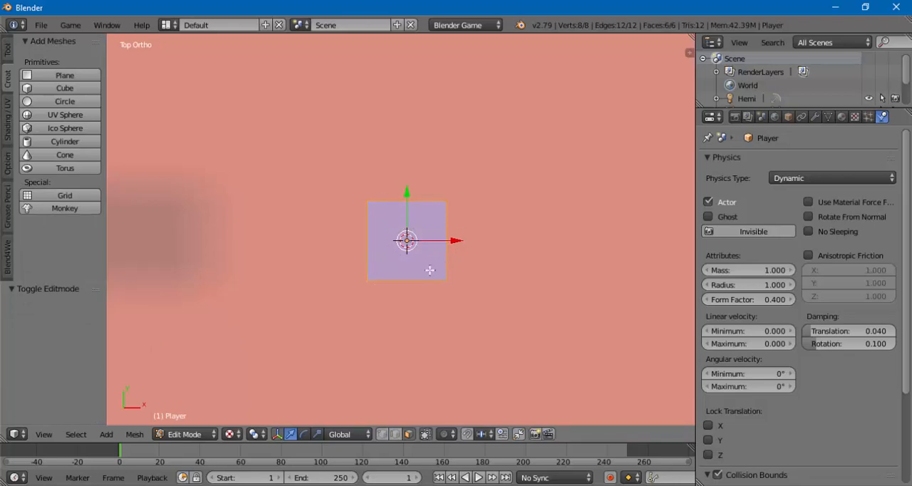
middle_click_drag(392, 280, 310, 196)
scroll(369, 189, "down", 10)
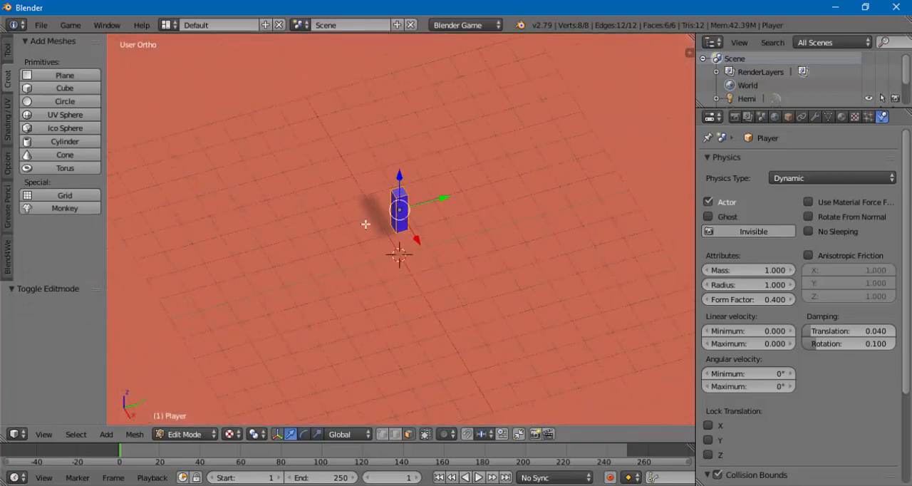
middle_click_drag(377, 237, 399, 226)
key("KP_7")
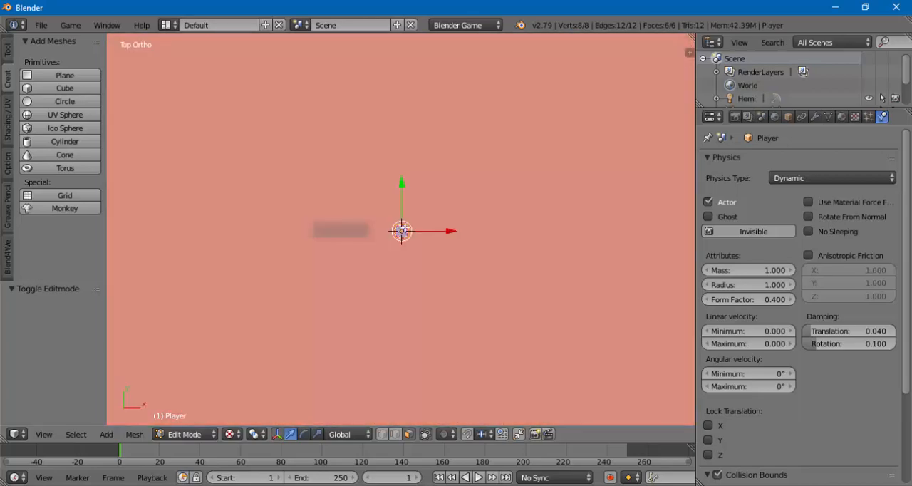
- Add a single centred loop cut across the top of the Player mesh, running along the Y axis without sliding
scroll(403, 228, "up", 8)
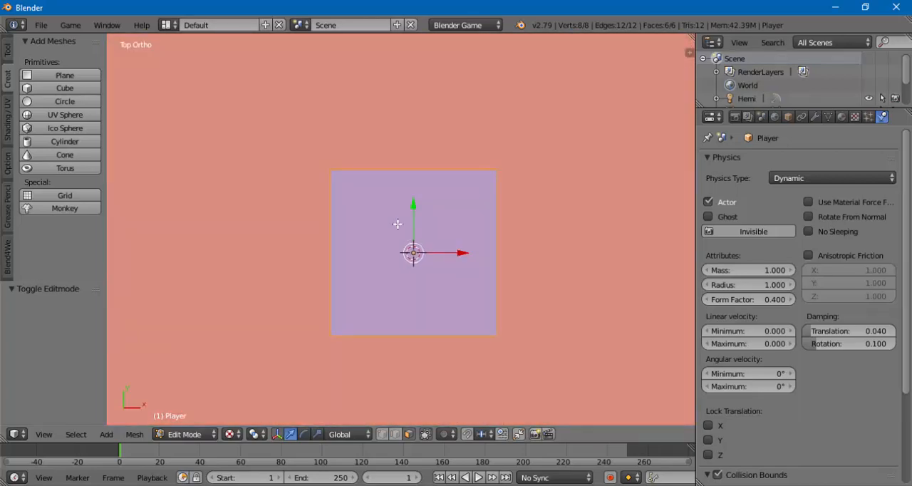
middle_click_drag(398, 224, 403, 249)
key("KP_7")
key("ctrl+r")
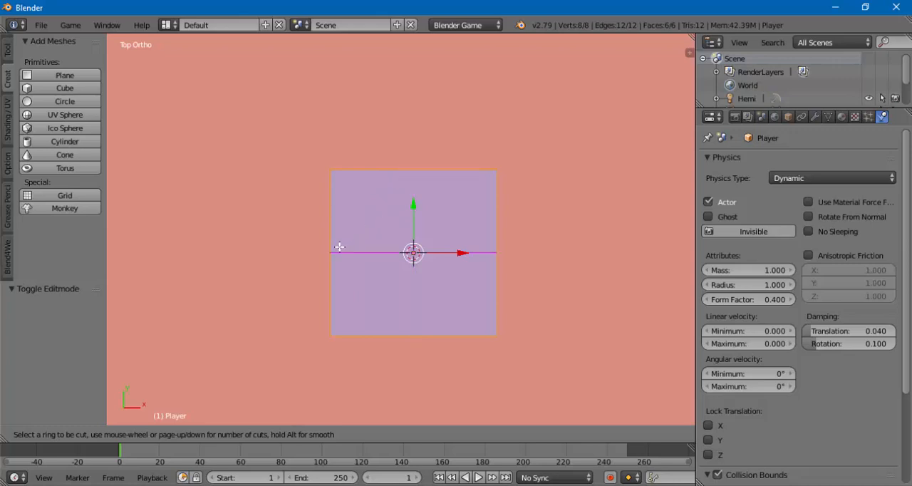
left_click(419, 171)
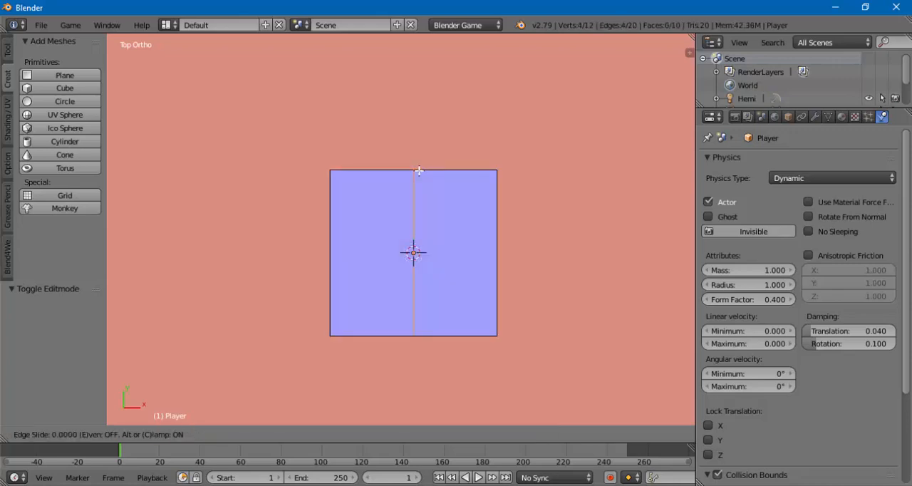
left_click(419, 171)
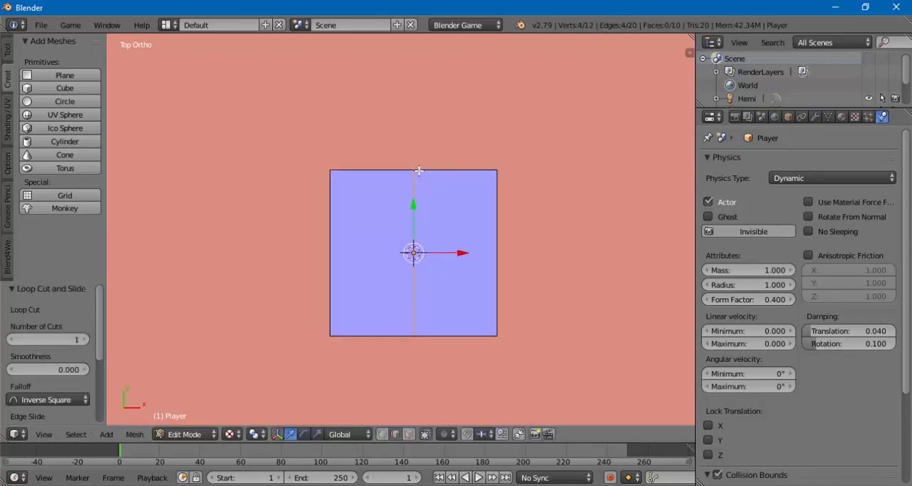
- Move one vertical side edge of the new loop cut outward 0.180 along the Y axis
middle_click_drag(450, 273, 272, 241)
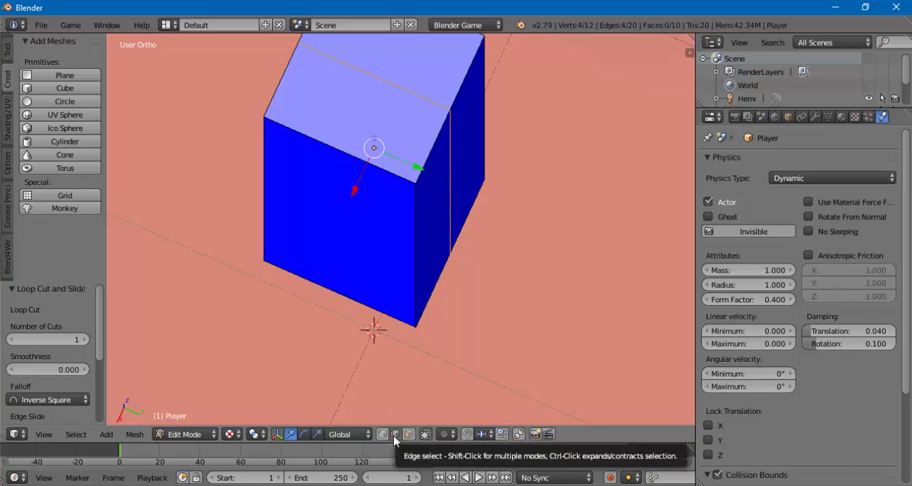
right_click(450, 211)
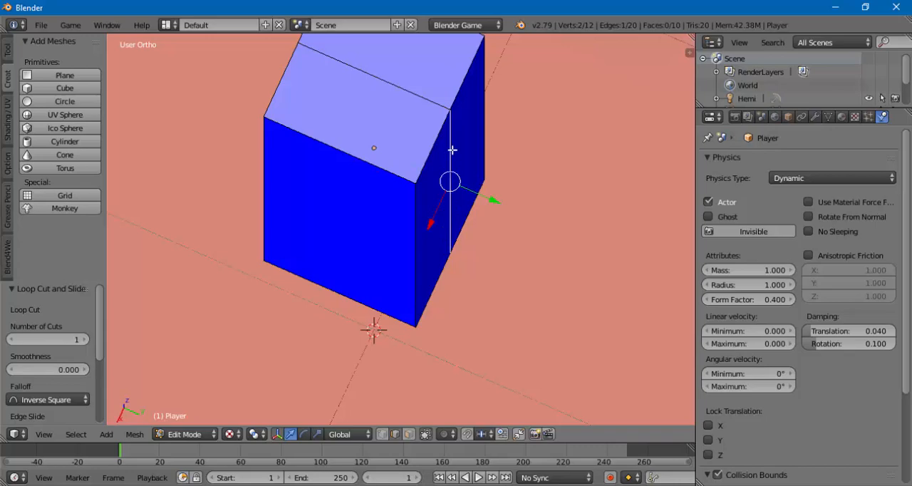
left_click_drag(498, 204, 576, 215)
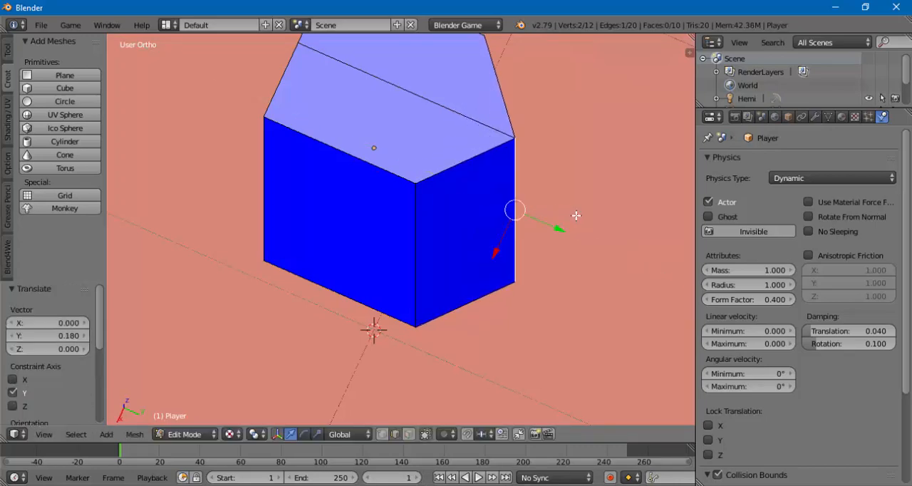
- Return the reshaped Player from Edit Mode to Object Mode
middle_click_drag(436, 248, 431, 215)
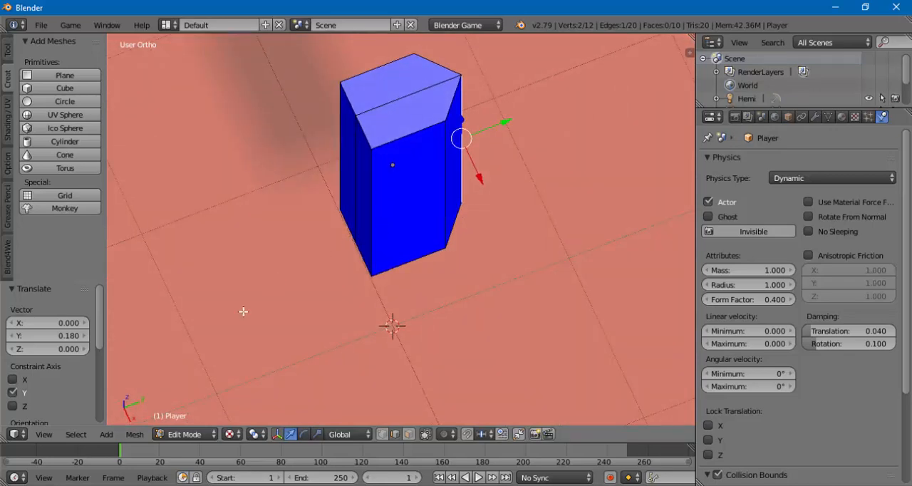
left_click(190, 434)
left_click(188, 425)
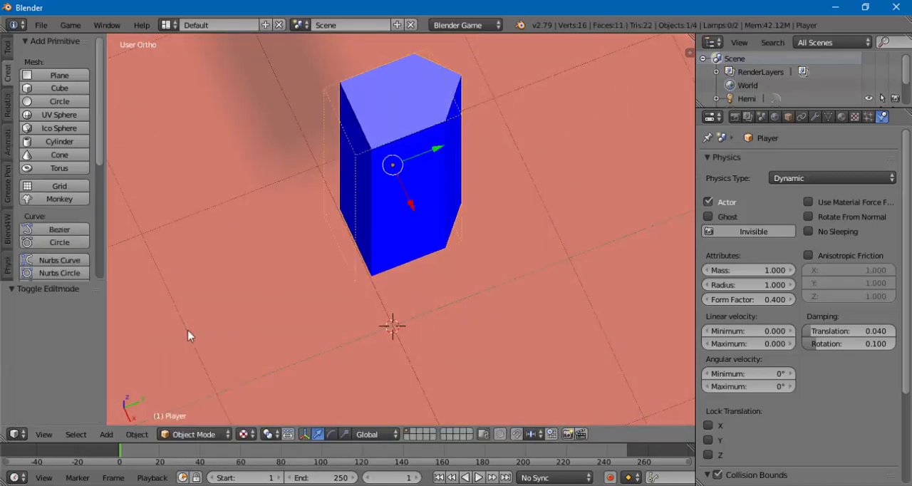
- Examine from several angles how the Player's Box collision bounds fit the reshaped mesh, and check its Collision Bounds settings
scroll(322, 209, "down", 3)
scroll(321, 209, "down", 2)
middle_click_drag(390, 214, 348, 232)
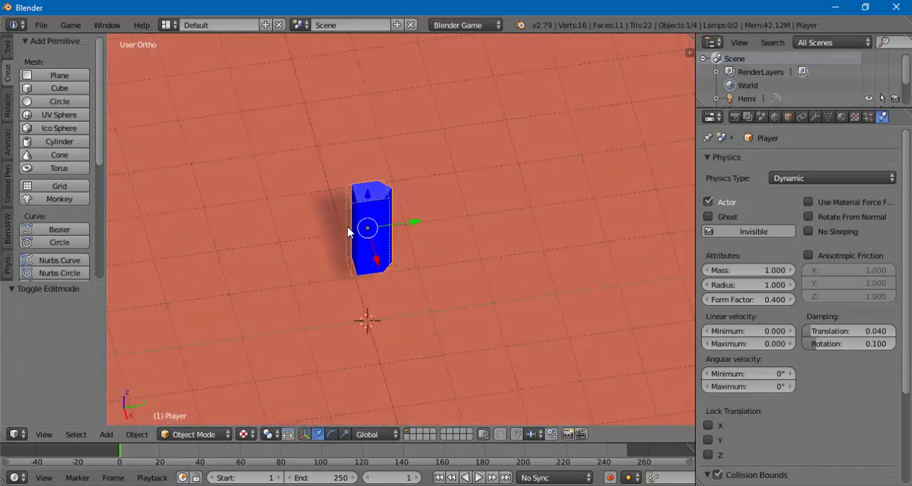
scroll(345, 230, "up", 4)
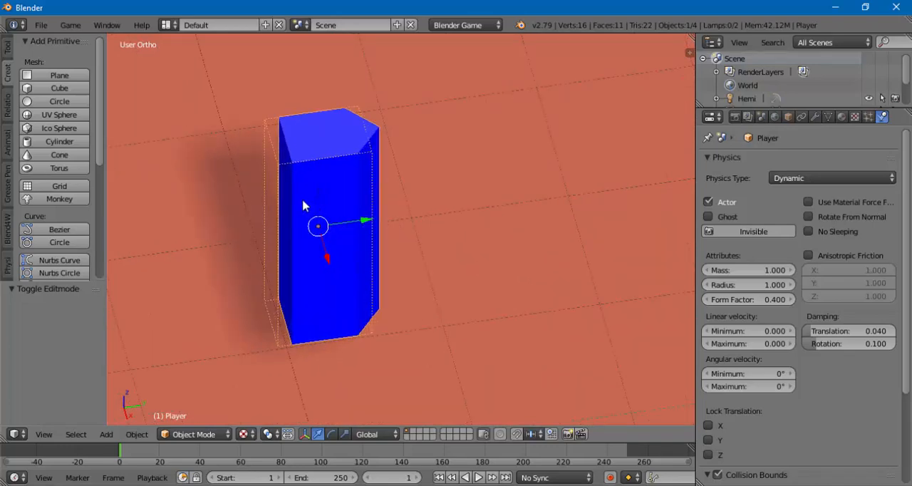
middle_click_drag(305, 204, 328, 209)
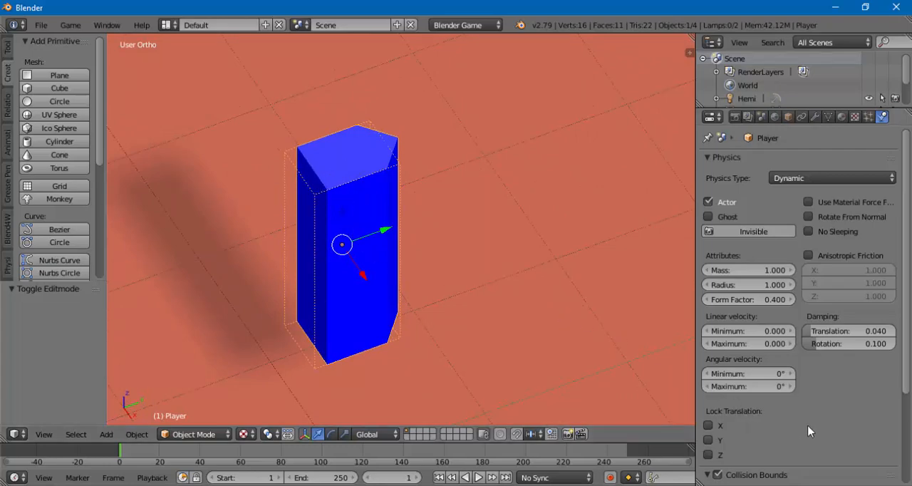
scroll(800, 432, "down", 5)
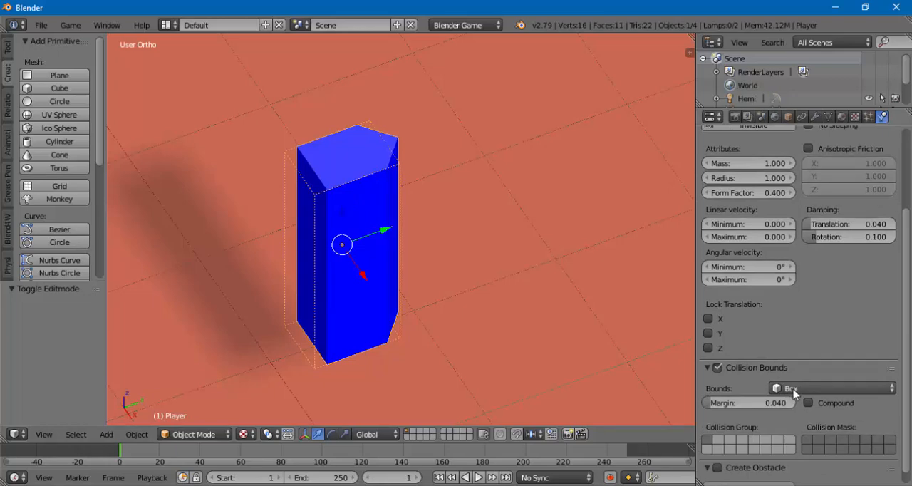
middle_click_drag(383, 230, 399, 255)
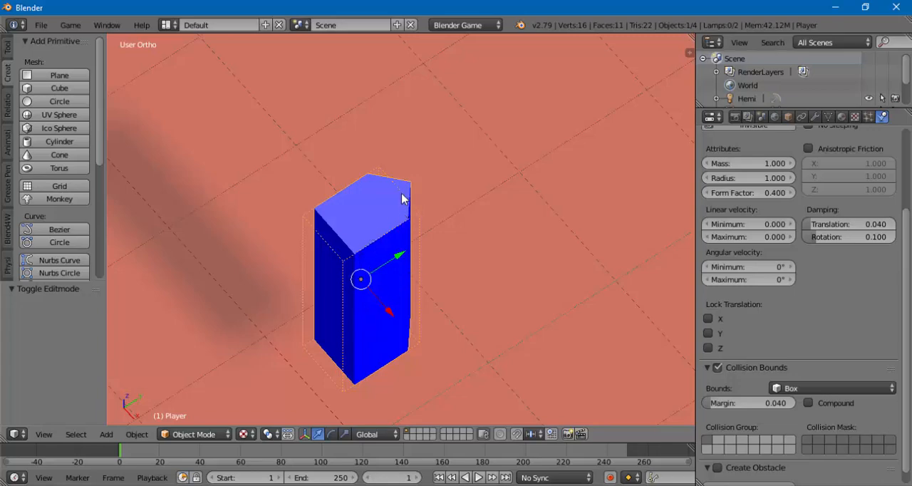
middle_click_drag(380, 204, 344, 205)
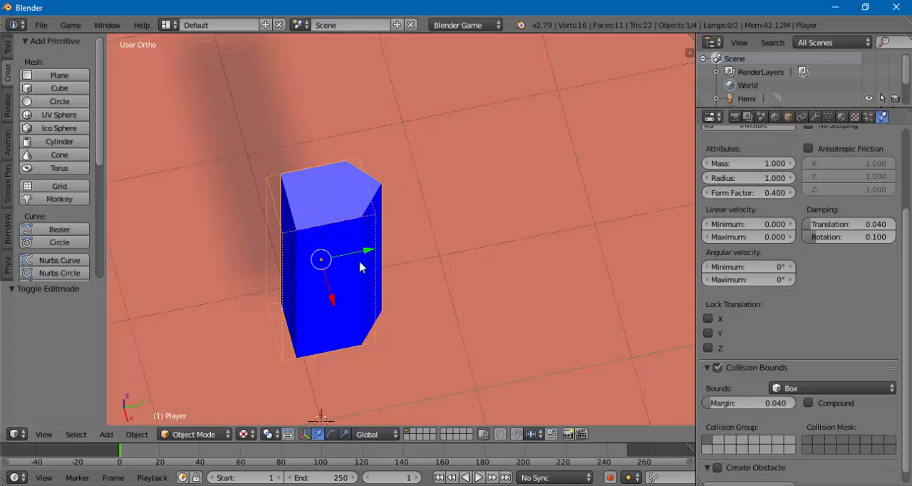
middle_click_drag(346, 228, 370, 225)
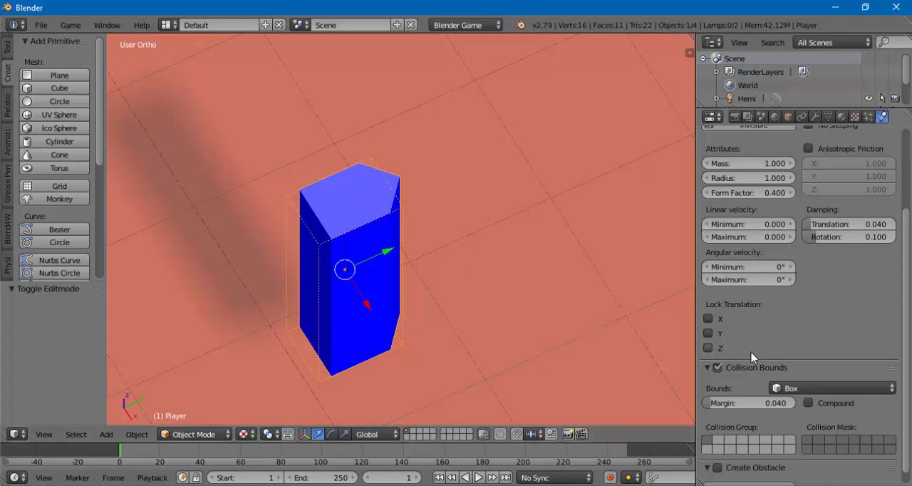
- Set the Player's collision bounds shape to Convex Hull and view the outline around the mesh
left_click(786, 391)
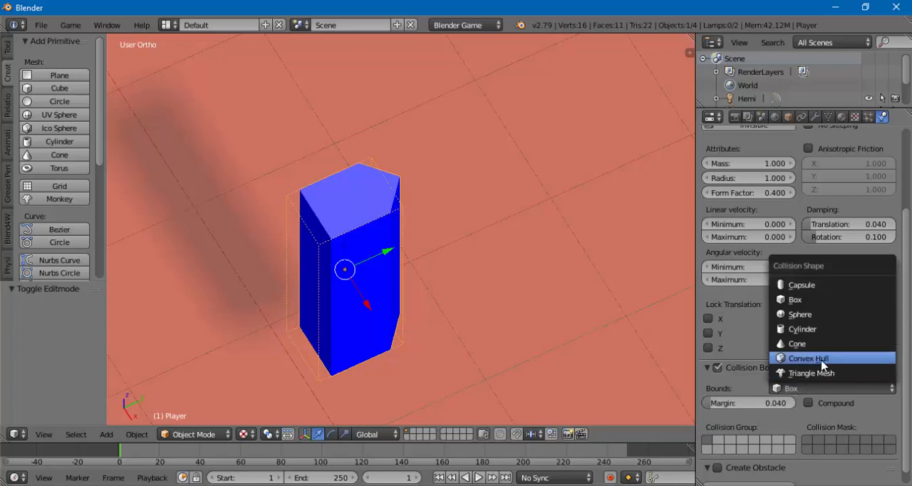
left_click(813, 359)
middle_click_drag(463, 291, 405, 261)
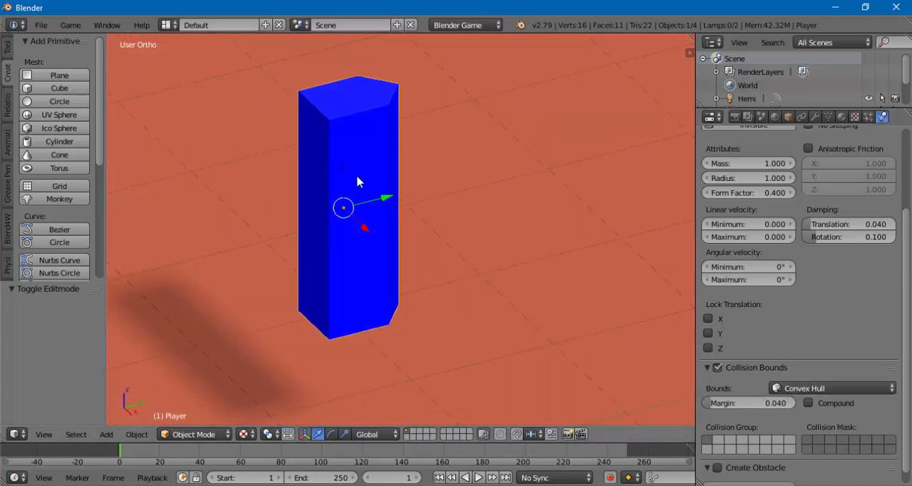
mouse_move(357, 181)
middle_mouse_down()
mouse_move(423, 242)
mouse_move(508, 407)
mouse_move(413, 188)
mouse_move(319, 189)
mouse_move(299, 174)
mouse_move(363, 172)
mouse_move(367, 180)
middle_mouse_up()
- Test-run the game with the Player's Convex Hull bounds, then stop it
scroll(364, 173, "down", 4)
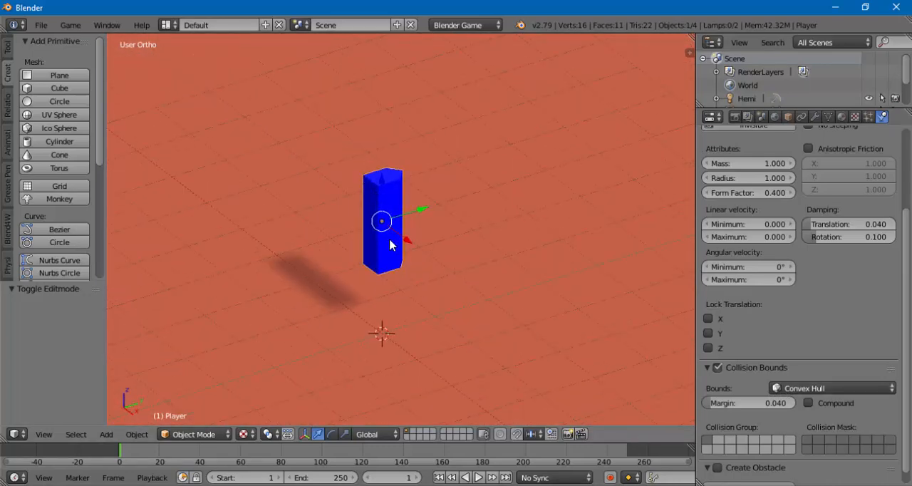
key("p")
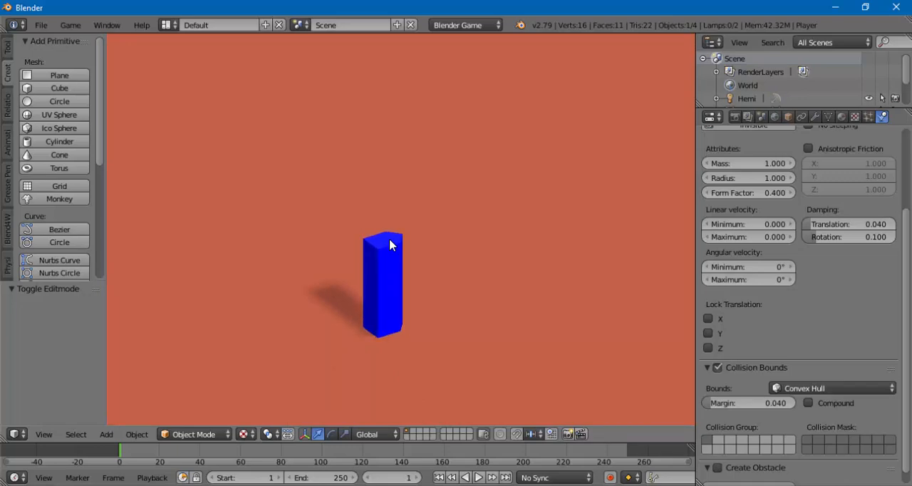
key("Escape")
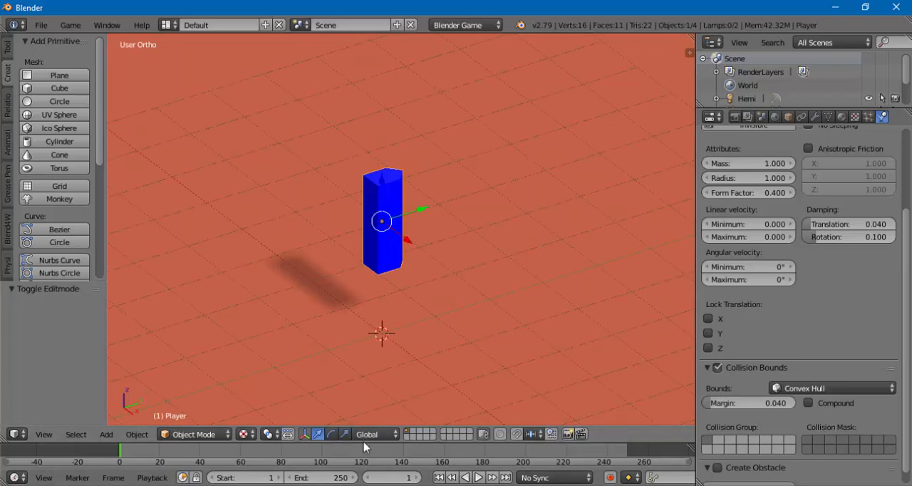
- Add a Keyboard sensor to the Player's game logic and enlarge the lower editor area to show its settings
left_click_drag(363, 442, 345, 361)
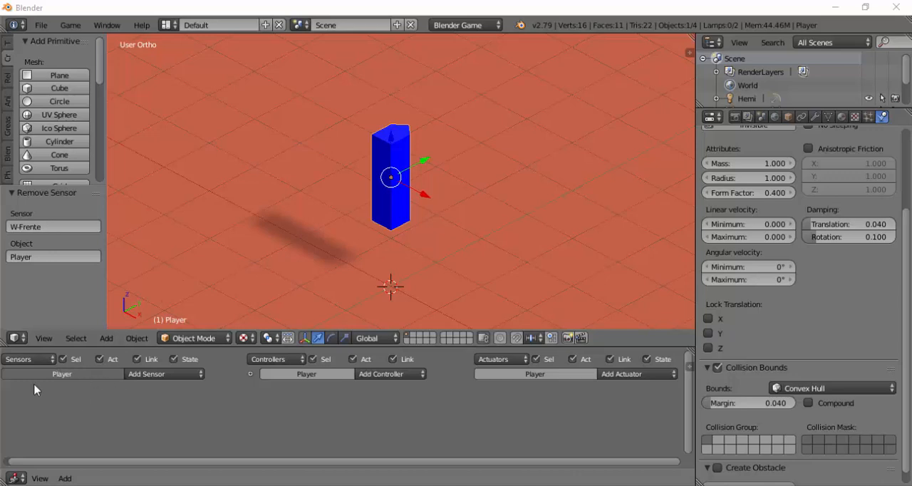
left_click(135, 374)
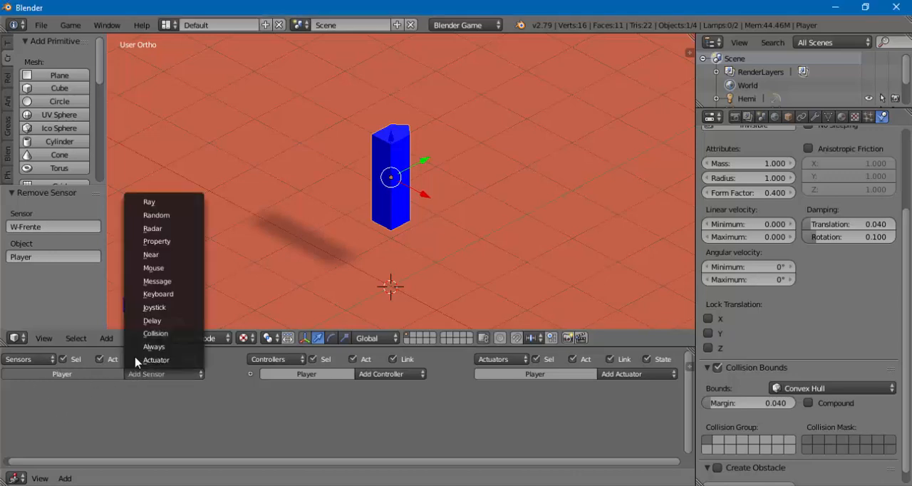
left_click(153, 294)
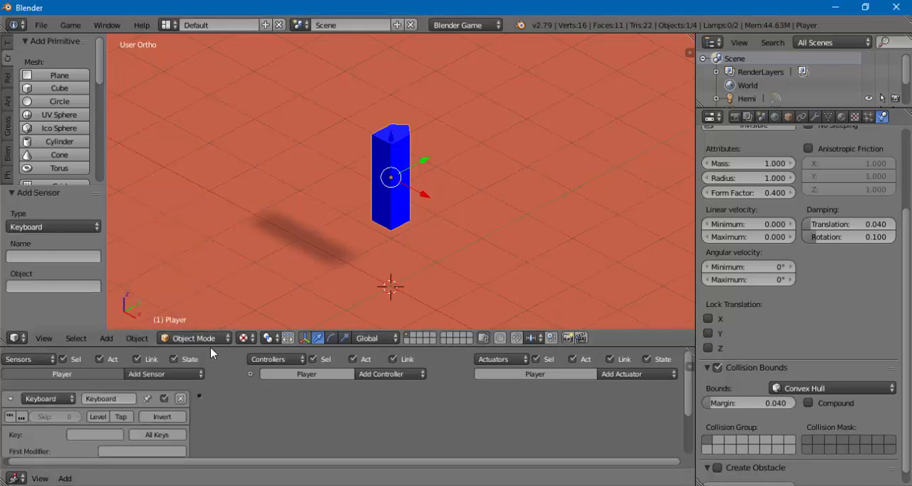
left_click_drag(211, 348, 191, 283)
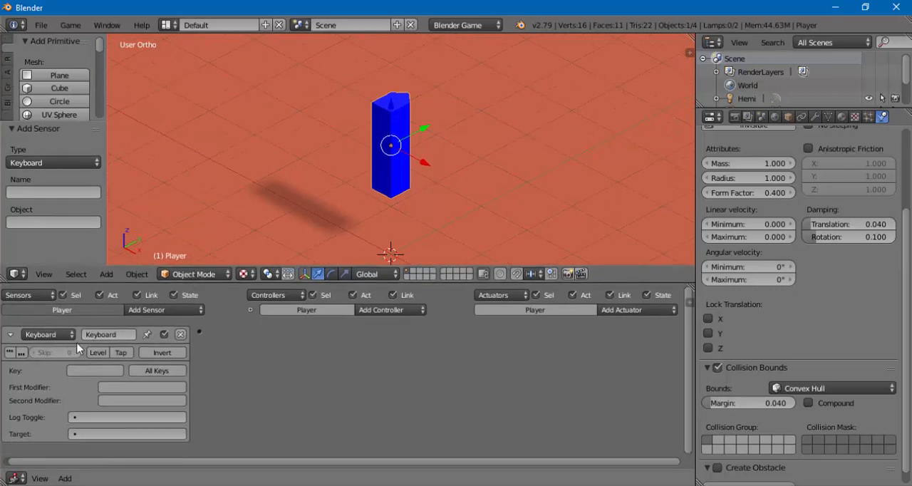
- Assign the W key to the Keyboard sensor, rename the sensor W and collapse it
left_click(85, 371)
key("w")
left_click(94, 335)
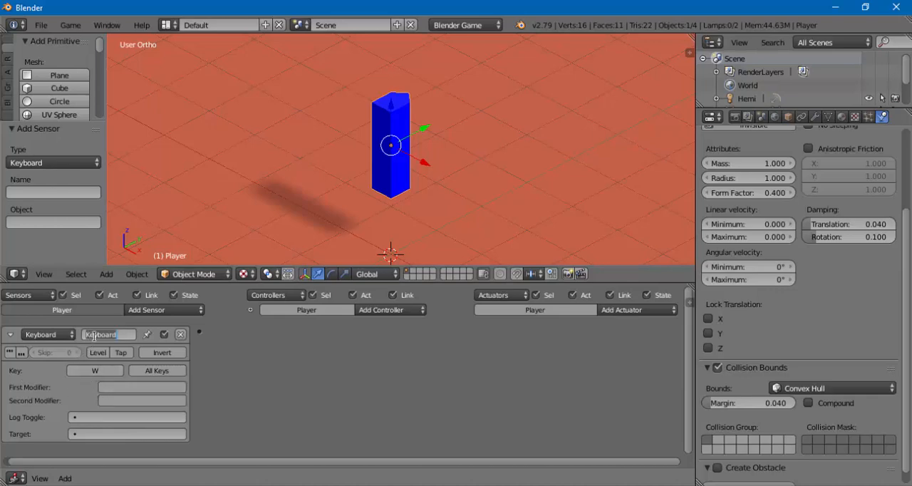
type("W")
key("Return")
left_click(10, 335)
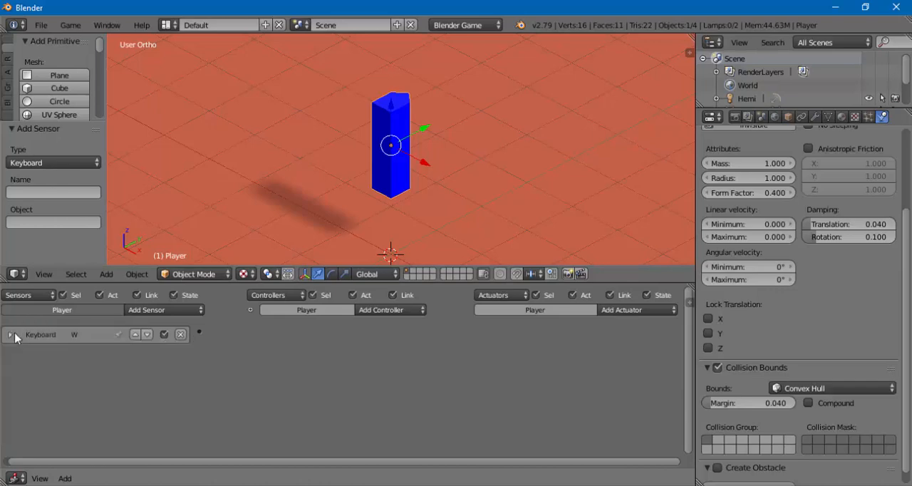
- Add a second Keyboard sensor to the Player, name it S, assign the S key and collapse it
left_click(150, 311)
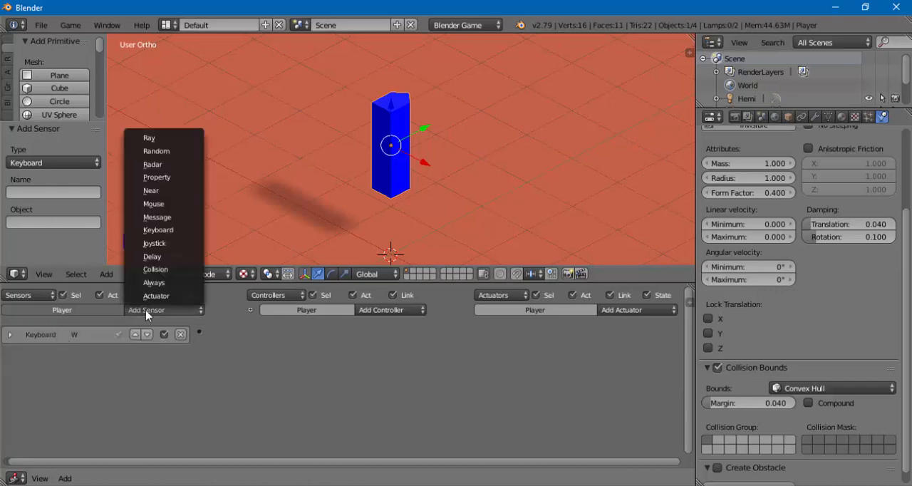
left_click(146, 232)
left_click(97, 353)
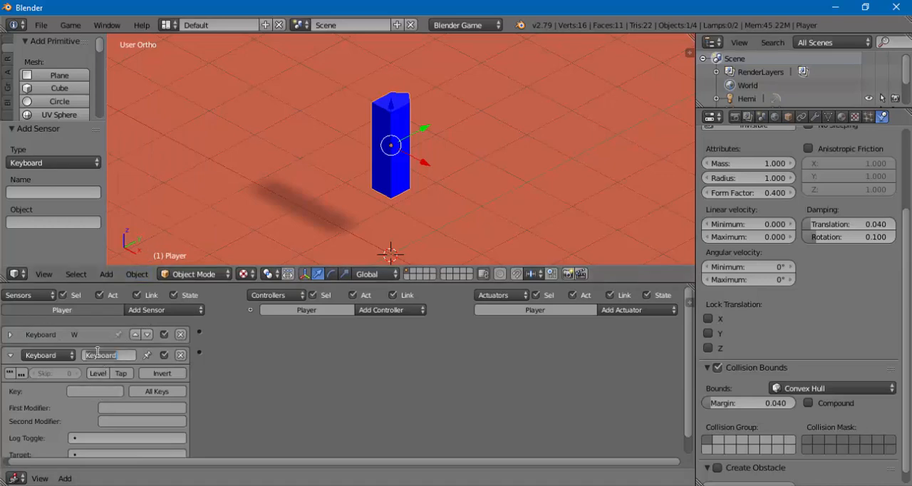
type("S")
left_click(89, 393)
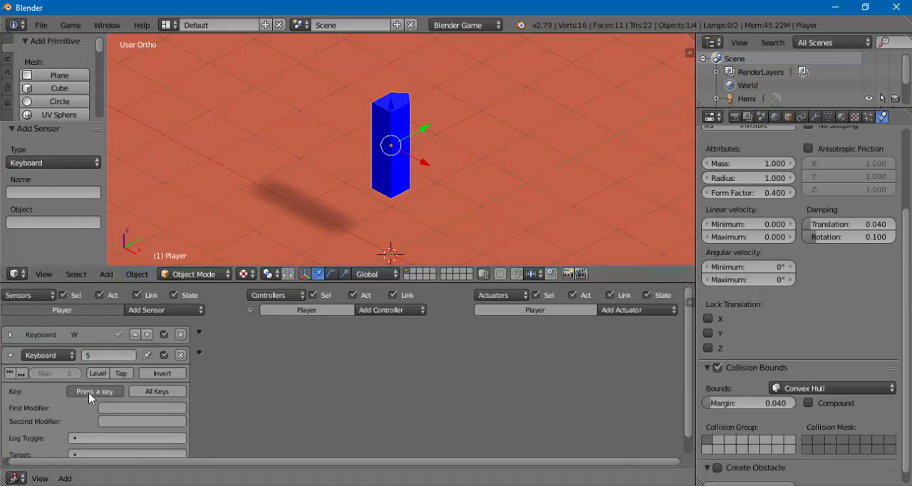
key("s")
left_click(10, 355)
- Add a third Keyboard sensor to the Player, name it A and collapse it
left_click(130, 312)
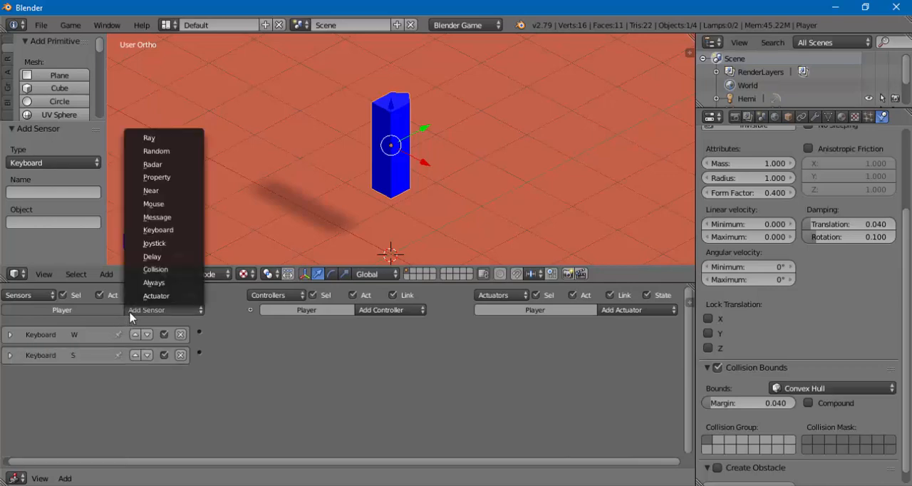
left_click(149, 230)
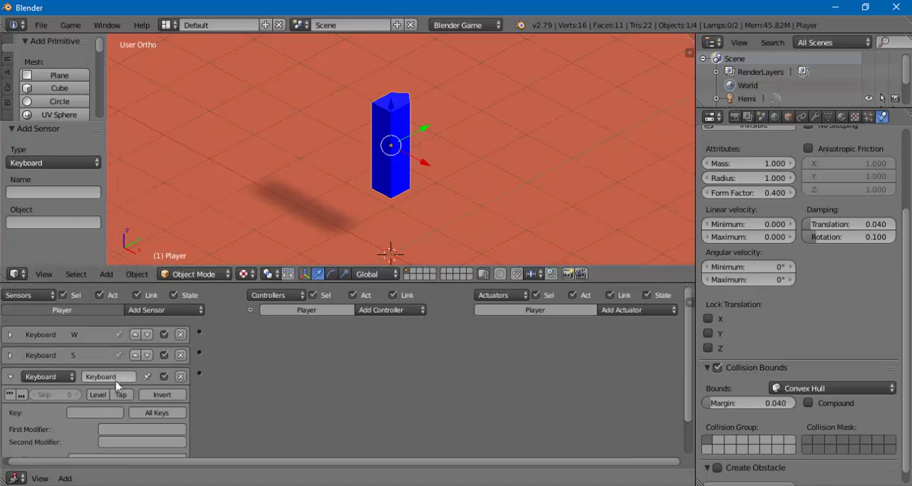
left_click(97, 377)
type("A")
left_click(10, 377)
- Add a fourth Keyboard sensor to the Player, name it D, assign the D key and collapse it
left_click(164, 310)
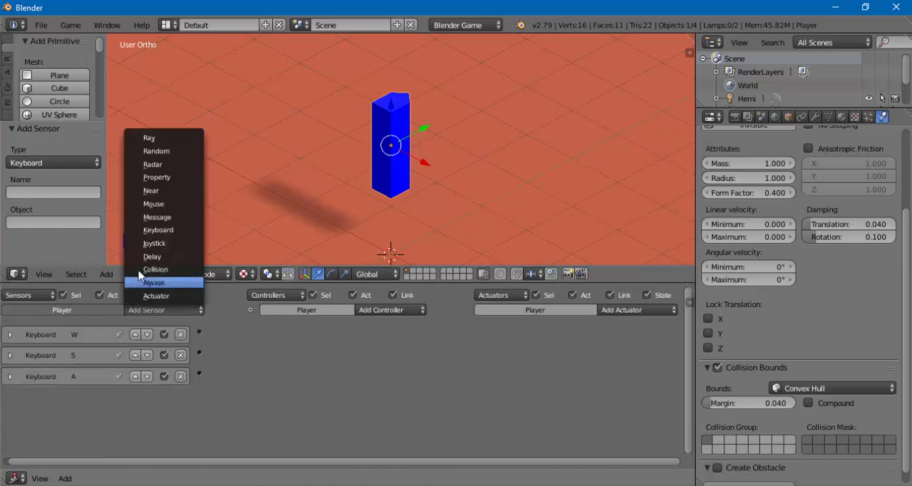
left_click(143, 241)
left_click(107, 397)
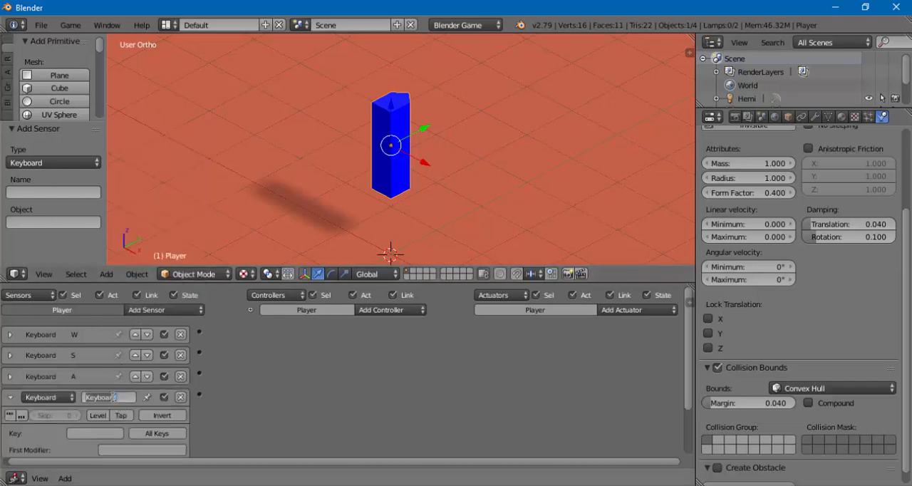
type("D")
left_click(87, 436)
key("d")
left_click(10, 398)
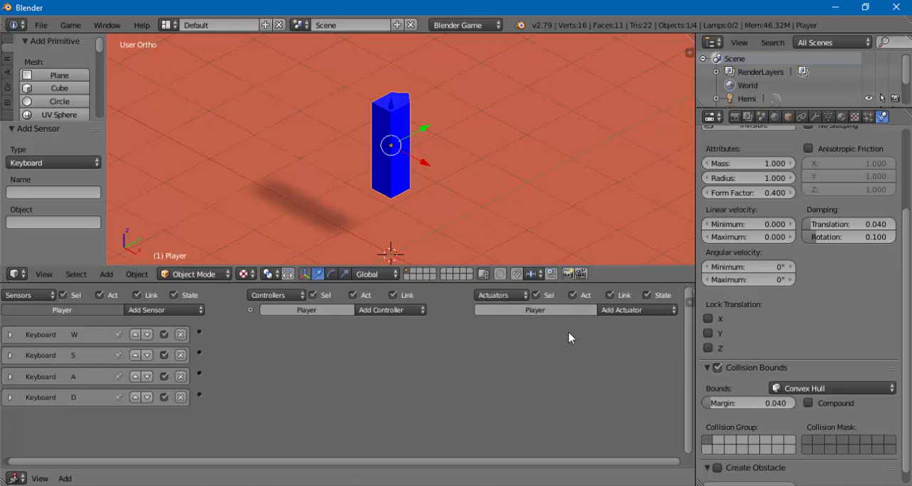
- Move the Player about -0.47 units along Y and add a Motion actuator to it
left_click_drag(553, 283, 553, 273)
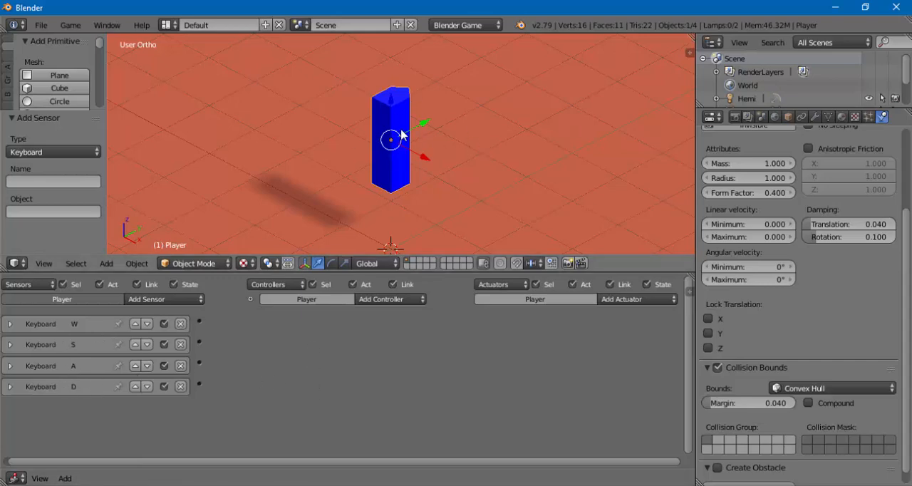
left_click_drag(425, 128, 421, 151)
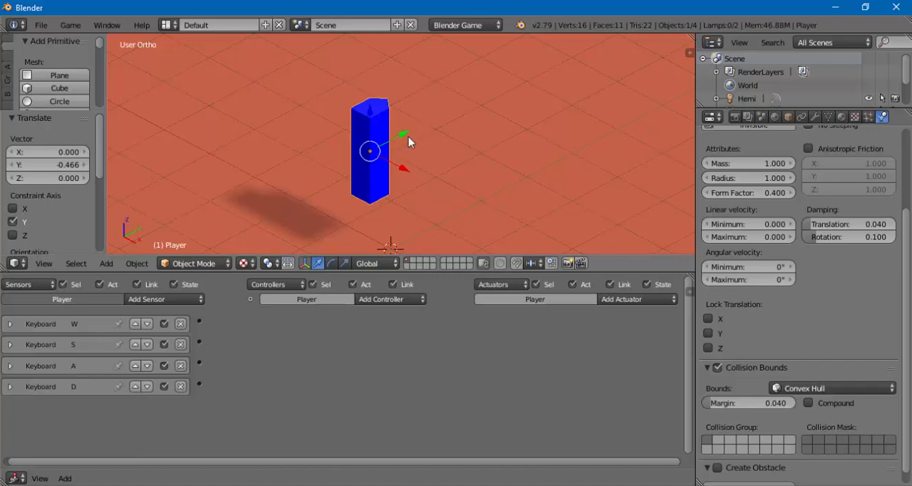
left_click(602, 299)
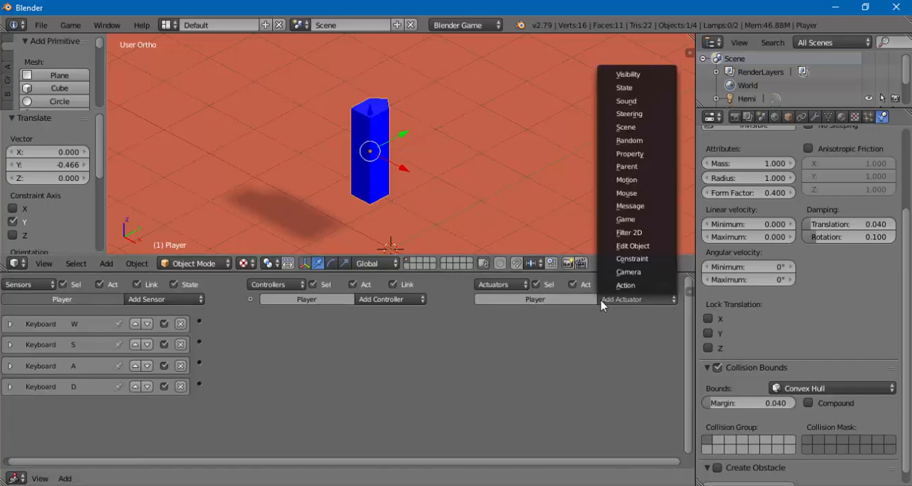
left_click(614, 182)
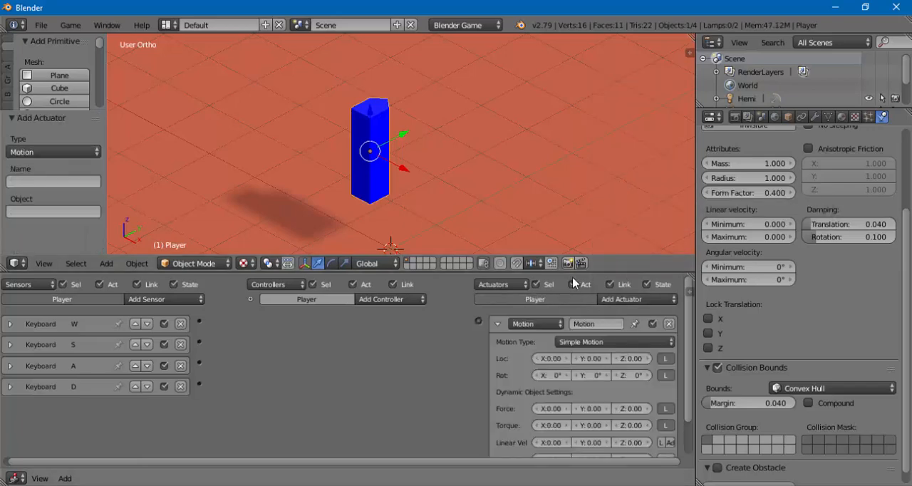
left_click_drag(573, 272, 566, 238)
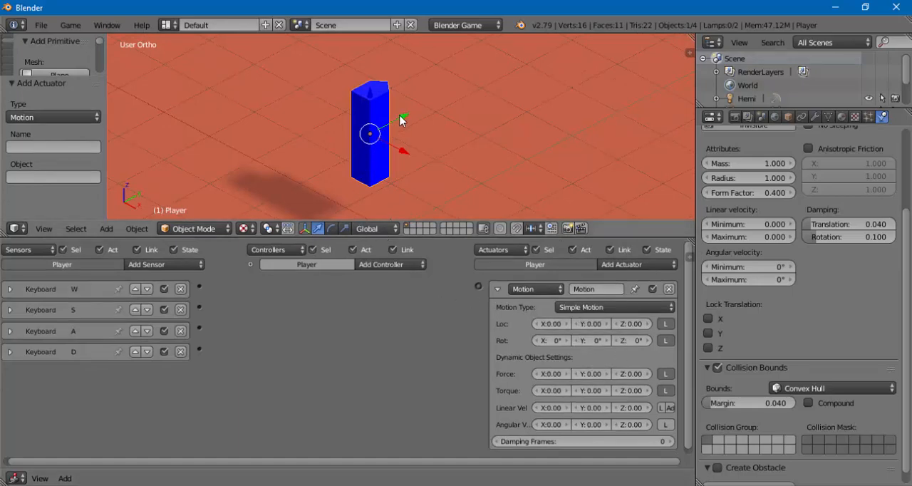
- Set the Motion actuator's Y location to 1.00, link it to the W sensor and collapse the connecting And controller
left_click(607, 325)
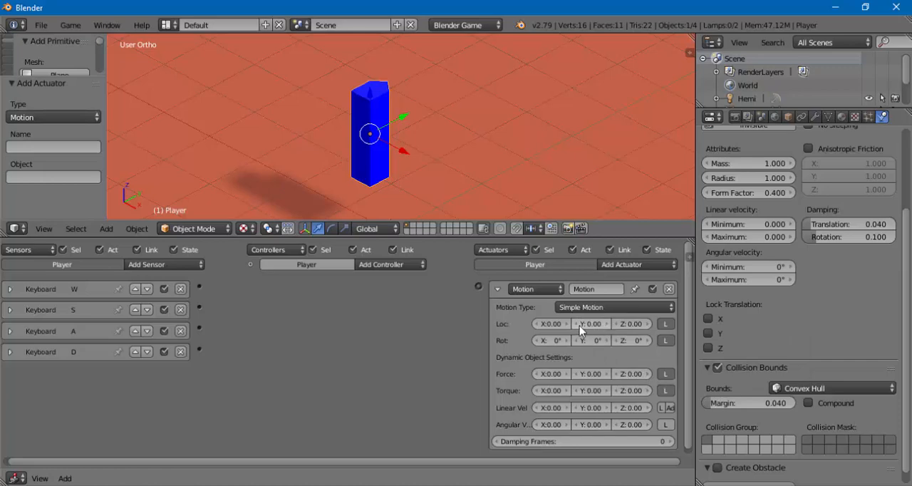
left_click(606, 325)
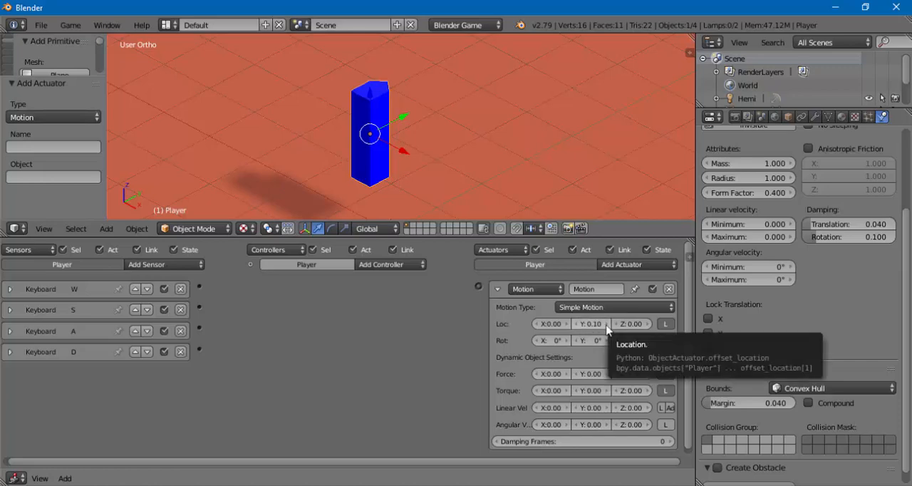
left_click_drag(607, 326, 615, 325)
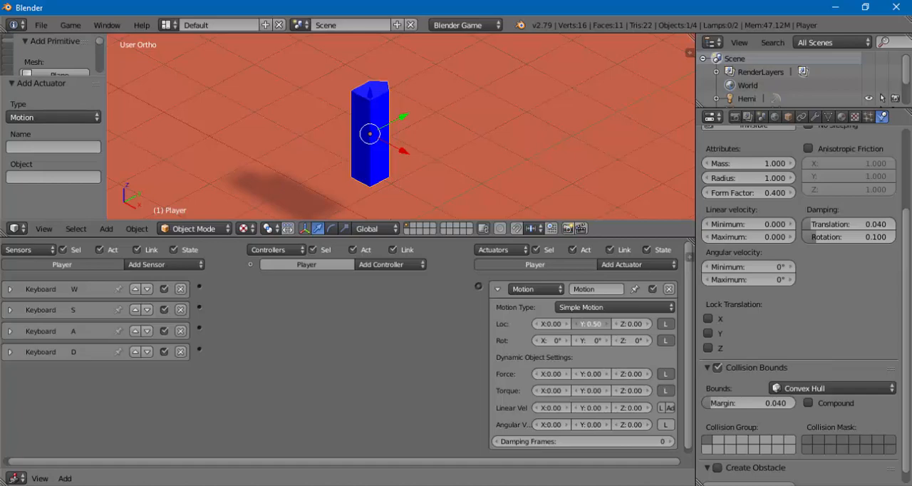
left_click(607, 326)
left_click(607, 325)
left_click(606, 325)
left_click(607, 325)
left_click(575, 323)
left_click_drag(478, 288, 201, 289)
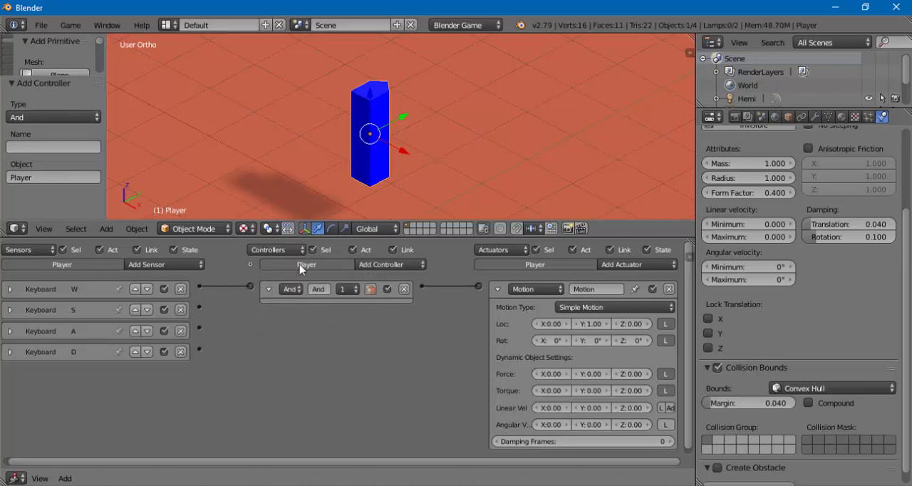
left_click(269, 289)
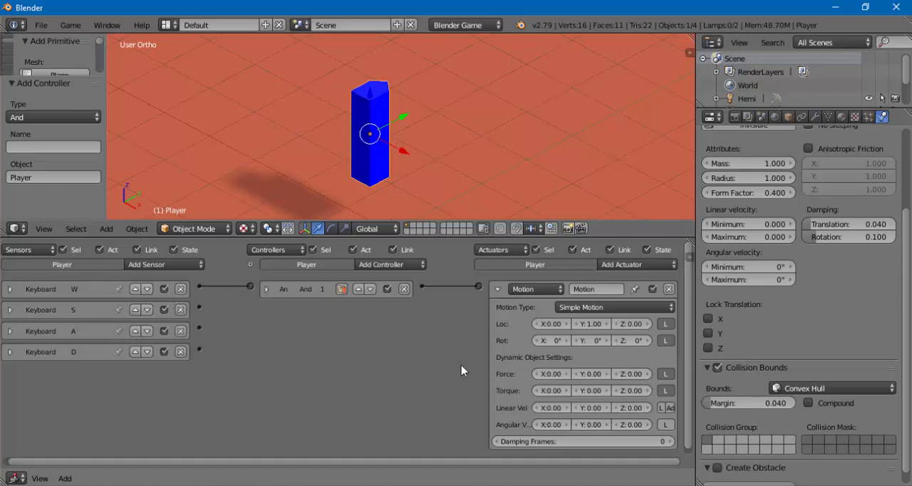
- Rename the Player's Motion actuator Frente and collapse it
left_click(608, 290)
type("W")
key("Return")
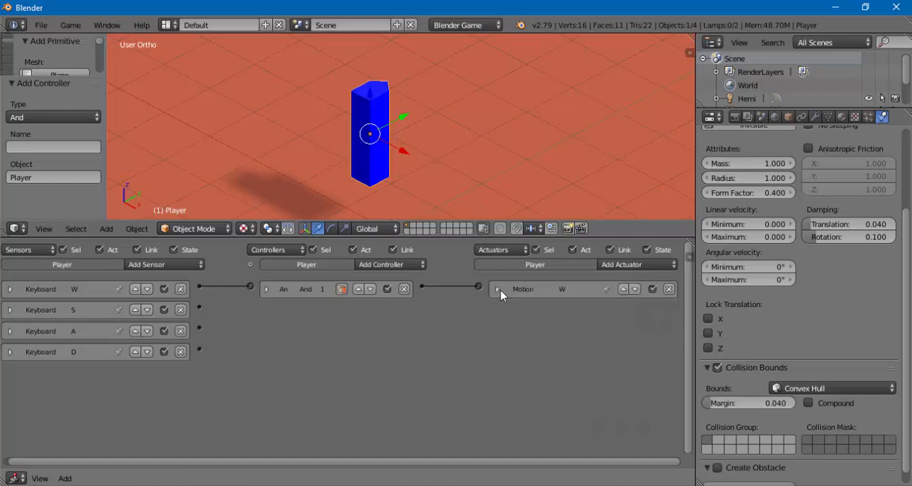
left_click(591, 289)
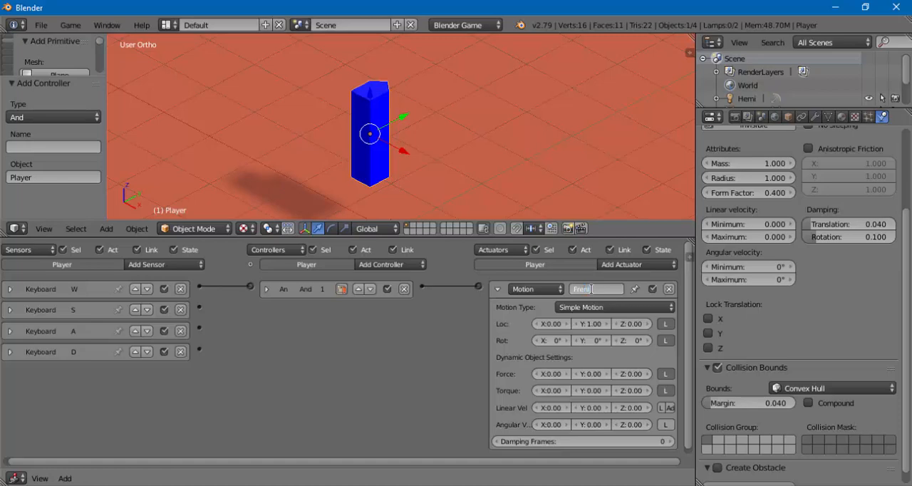
type("Frente")
key("Return")
left_click(497, 288)
- Add a second Motion actuator to the Player and name it Traz
left_click(601, 266)
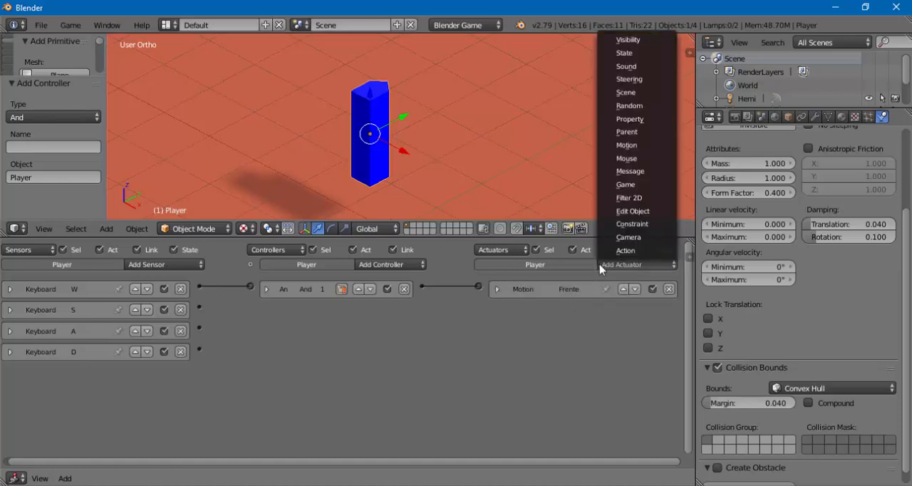
left_click(626, 144)
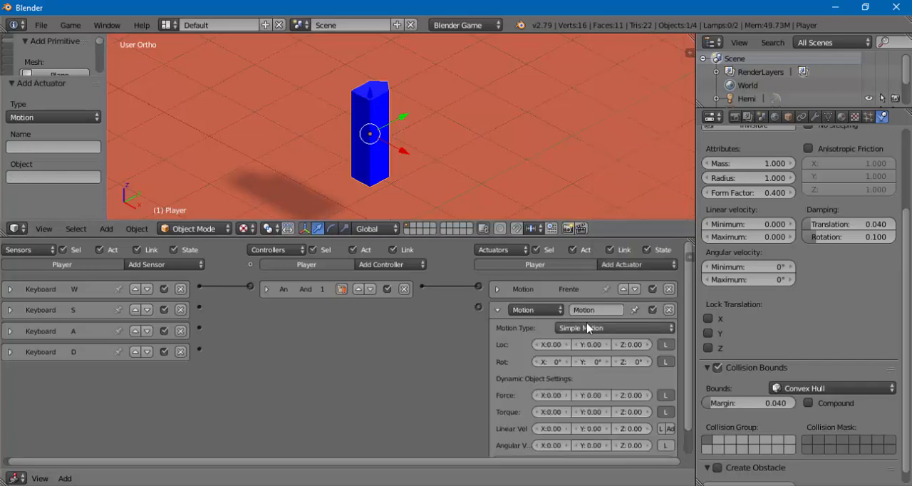
left_click(600, 309)
type("Tras")
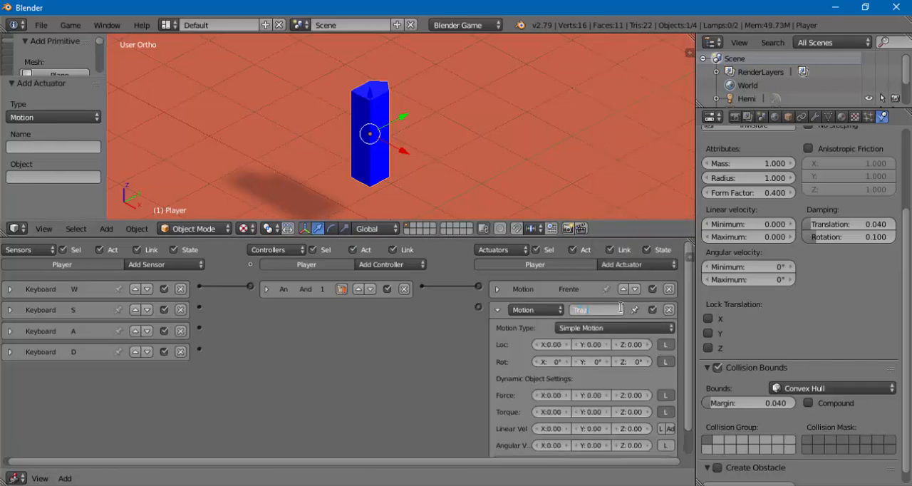
key("Return")
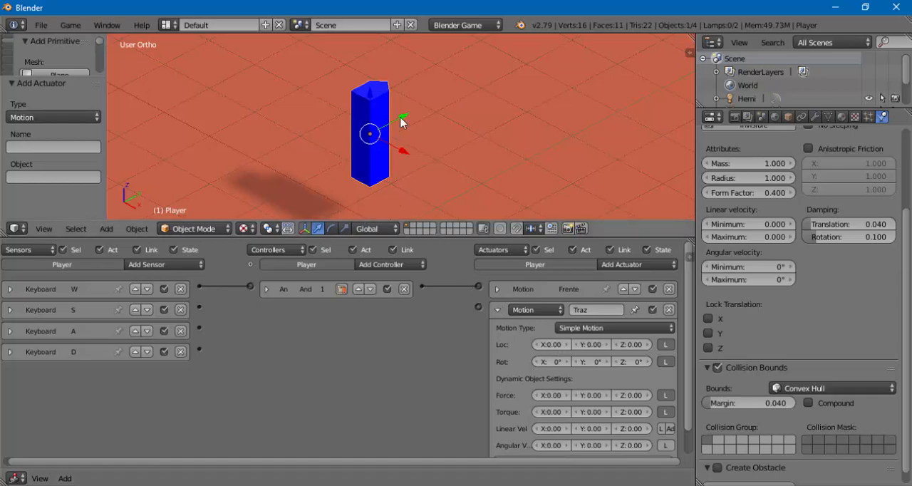
- Move the Player about 0.42 units along the Y axis
key("g")
key("y")
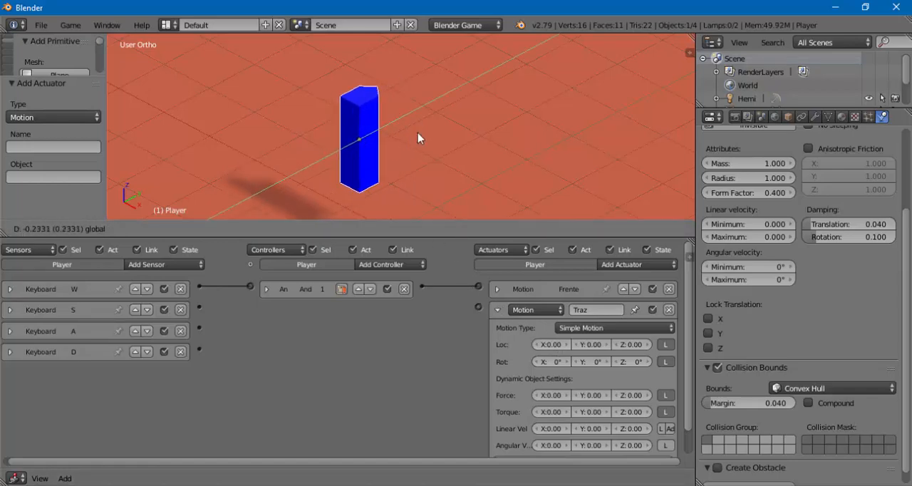
left_click(446, 132)
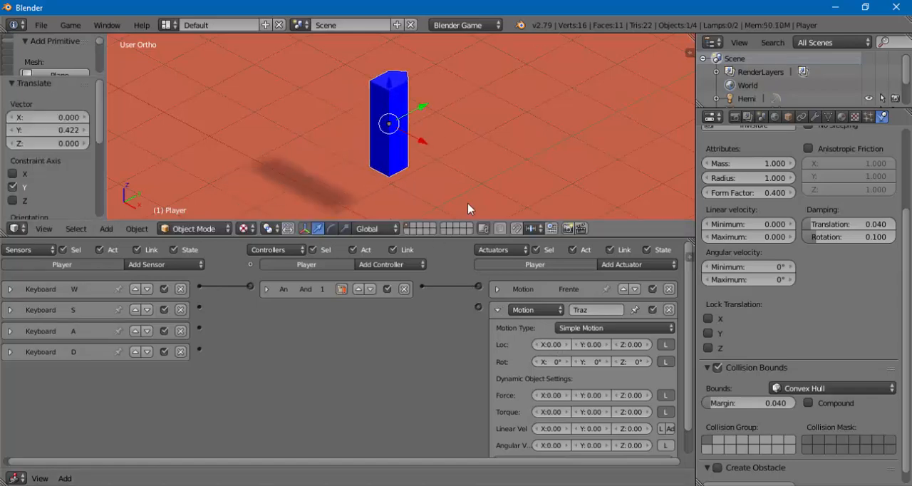
- Set the Traz actuator's Y location to -0.80, link it to the S sensor, and collapse the actuator and its controller
left_click(575, 344)
left_click(575, 345)
left_click(575, 344)
left_click(575, 344)
left_click(575, 345)
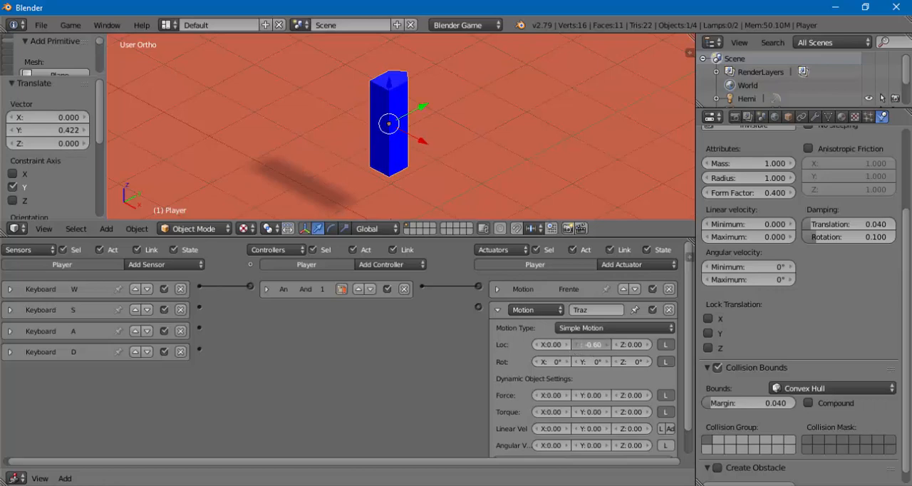
left_click(575, 344)
left_click(575, 344)
left_click_drag(477, 306, 199, 307)
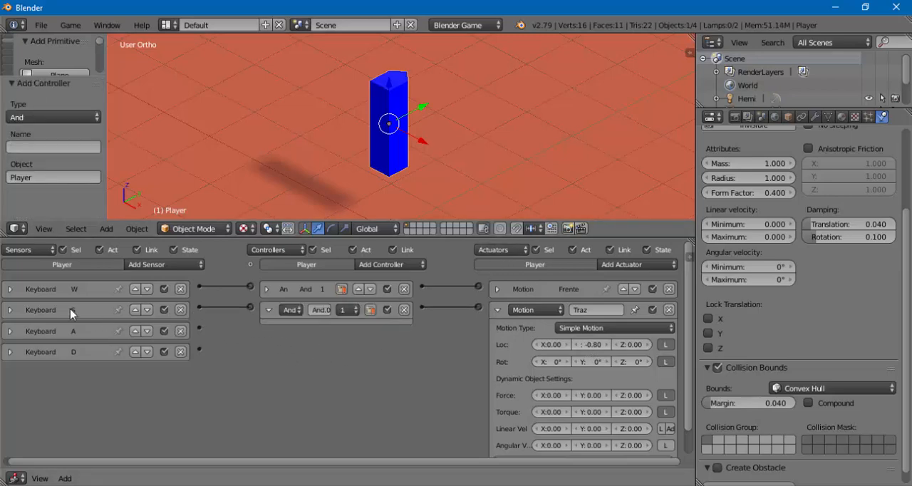
left_click(268, 310)
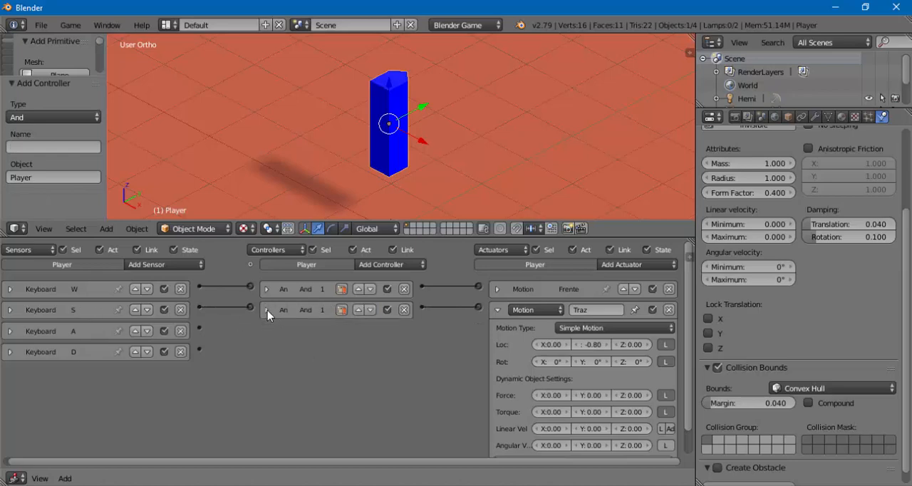
left_click(497, 309)
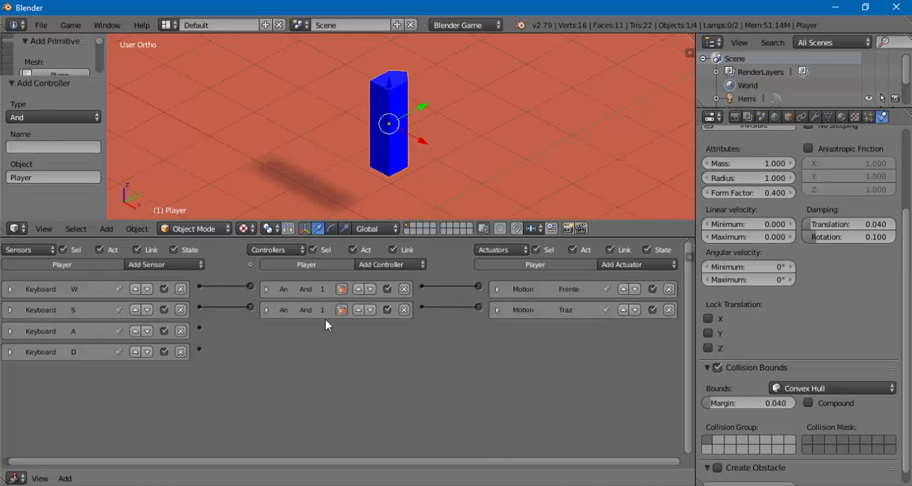
- Run the game, test the Player's forward movement with the W control, and stop the game
left_click_drag(369, 238, 382, 350)
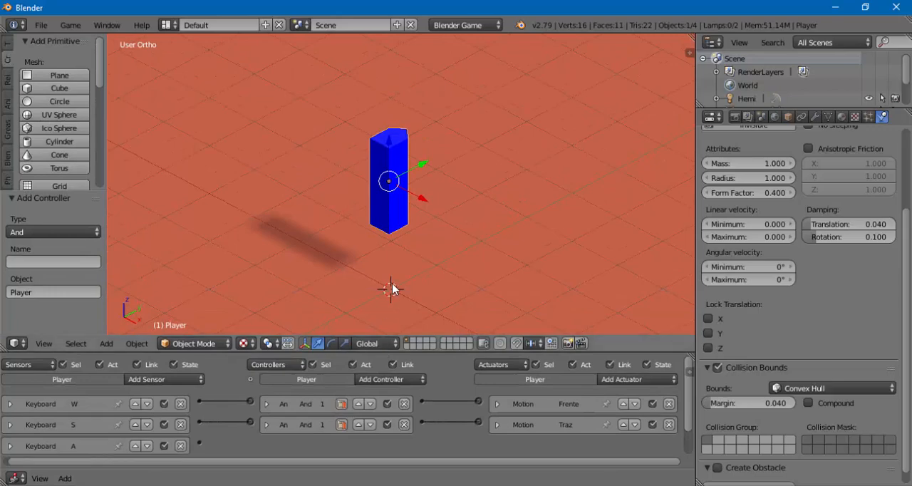
key("p")
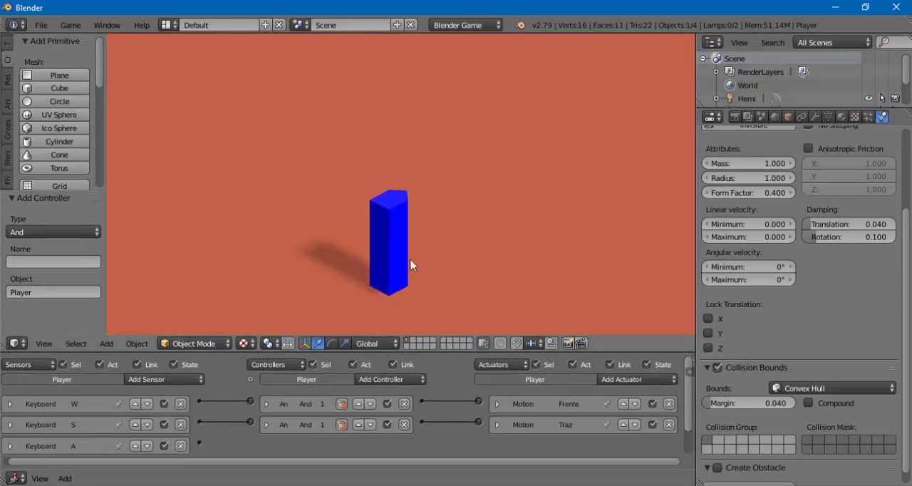
key("w")
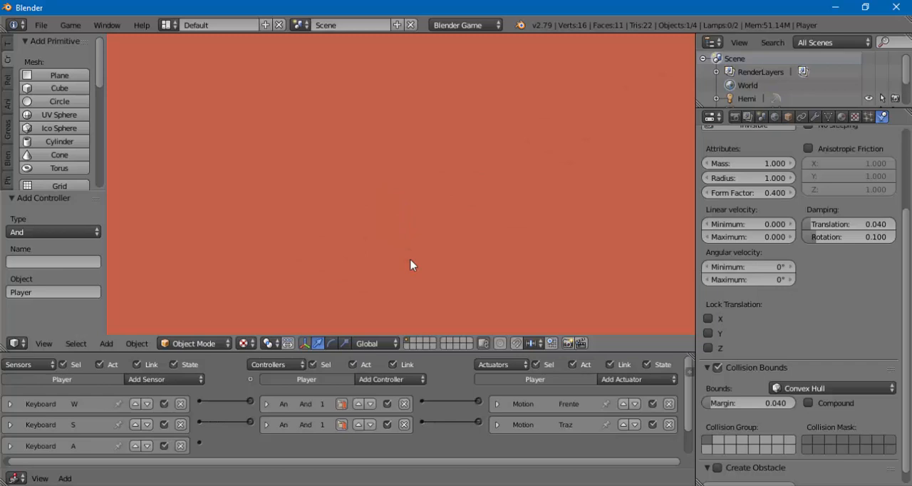
key("Escape")
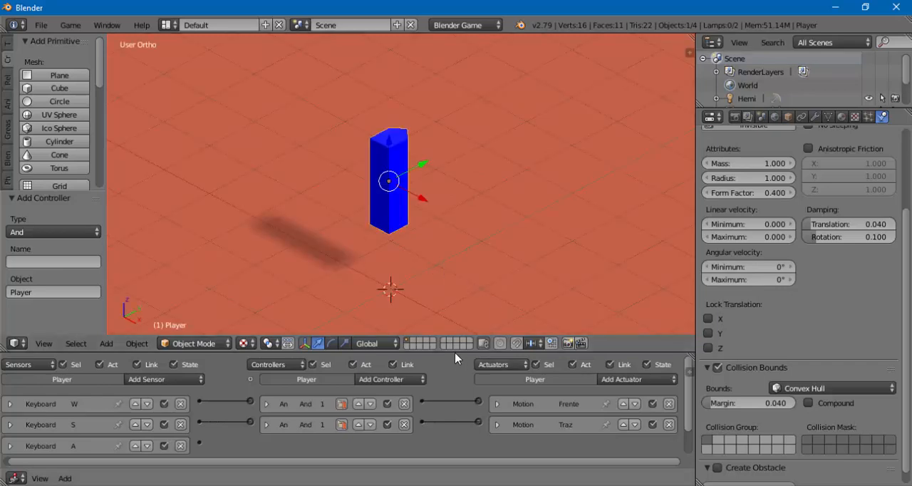
- Reduce the Frente actuator's Y location value to slow the forward movement, and collapse the actuator
left_click_drag(455, 354, 448, 260)
left_click(498, 305)
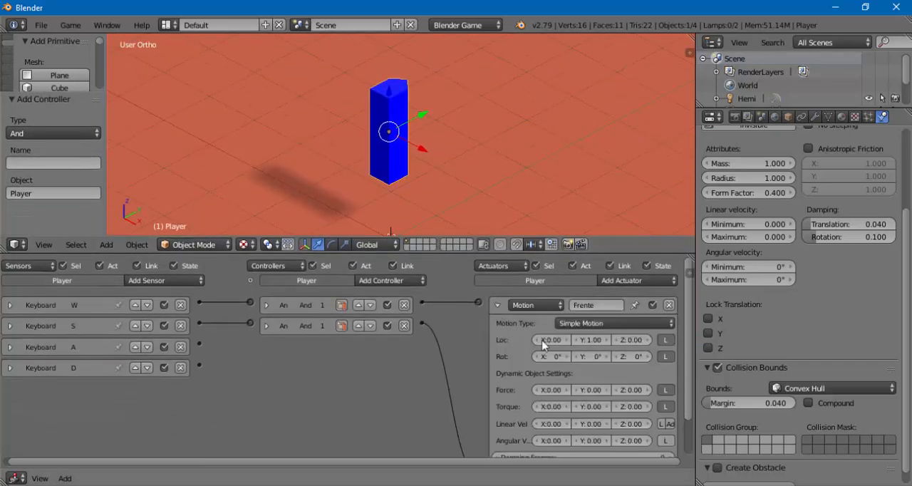
left_click(578, 340)
left_click(577, 340)
left_click(577, 340)
left_click(577, 340)
left_click(577, 340)
left_click(577, 340)
left_click(577, 340)
left_click(497, 305)
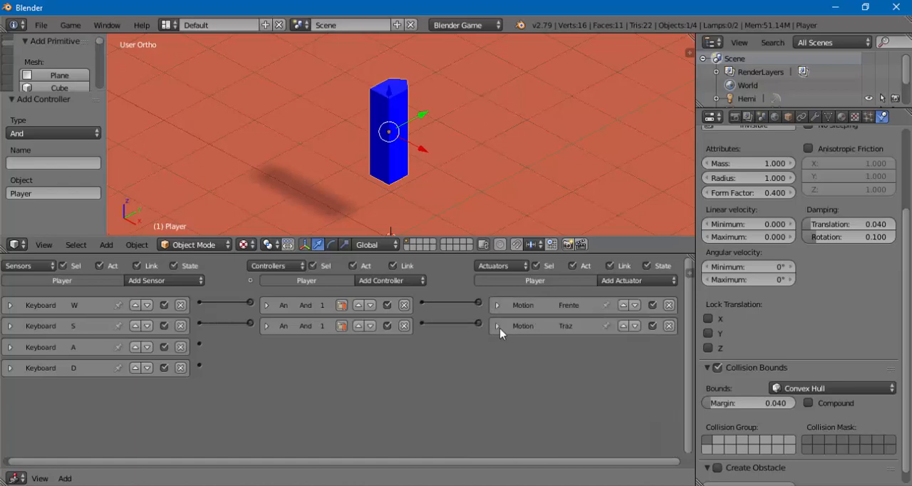
- Set the Traz actuator's Y location to a smaller negative value to slow the backward movement, and collapse the actuator
left_click(498, 326)
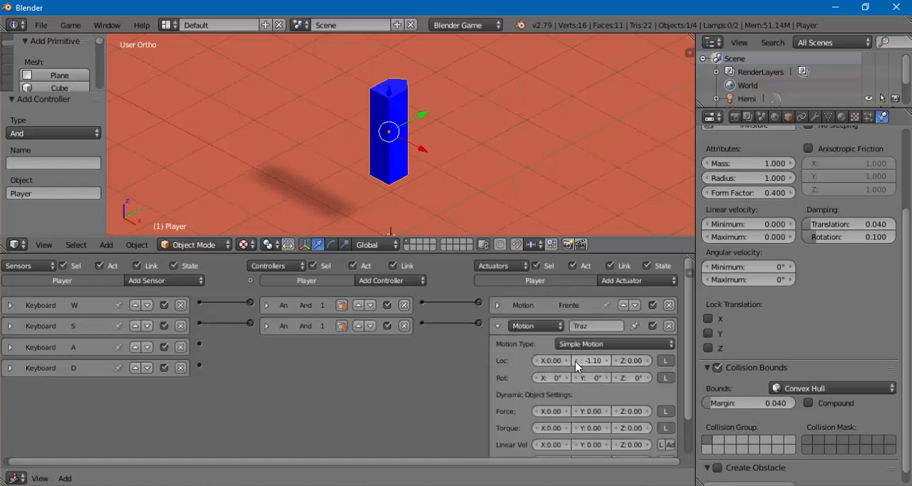
left_click(605, 362)
left_click(605, 362)
left_click(605, 363)
left_click(605, 362)
left_click(607, 362)
left_click(607, 362)
left_click(607, 362)
left_click(601, 360)
type("-0")
key("Return")
left_click(498, 326)
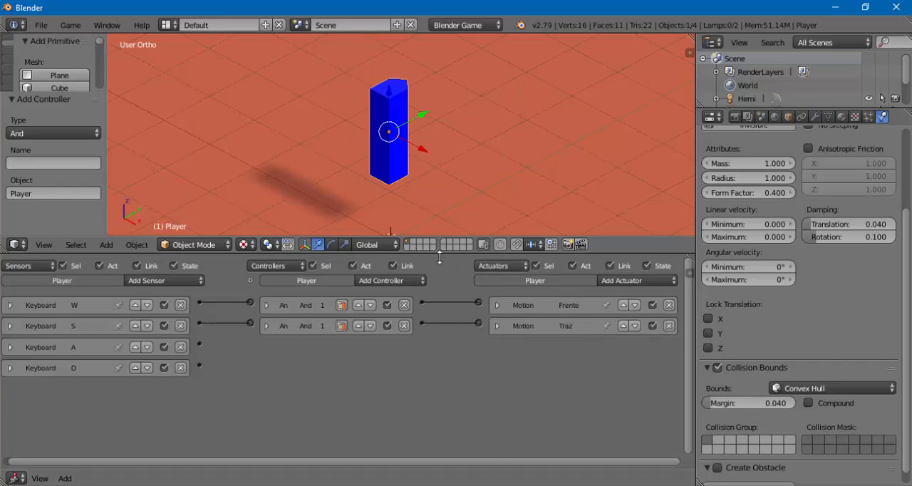
- Run the game, test the Player's forward and backward movement with the W and S controls, and stop the game
left_click_drag(427, 237, 438, 329)
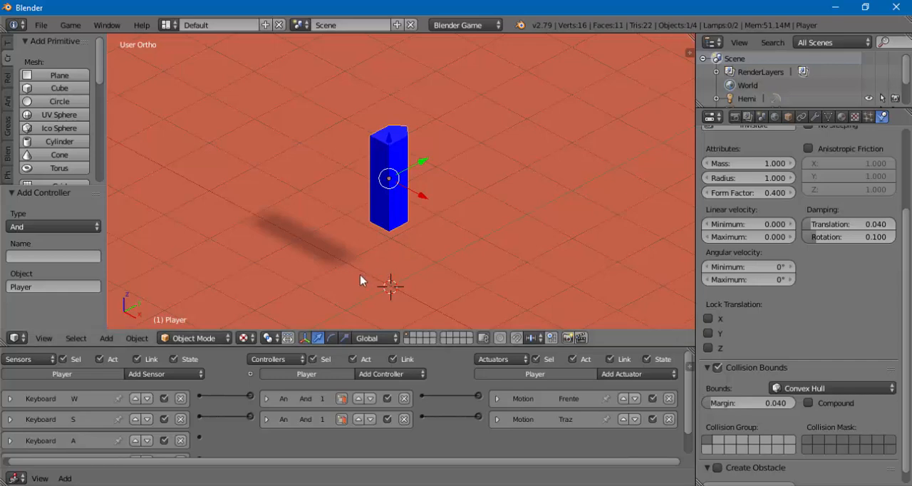
key("p")
key("w")
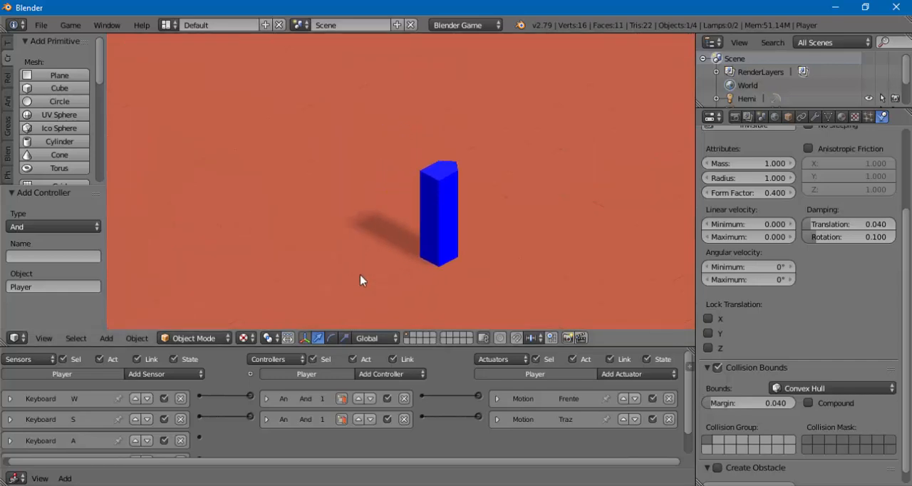
key("w")
key("w")
key("s")
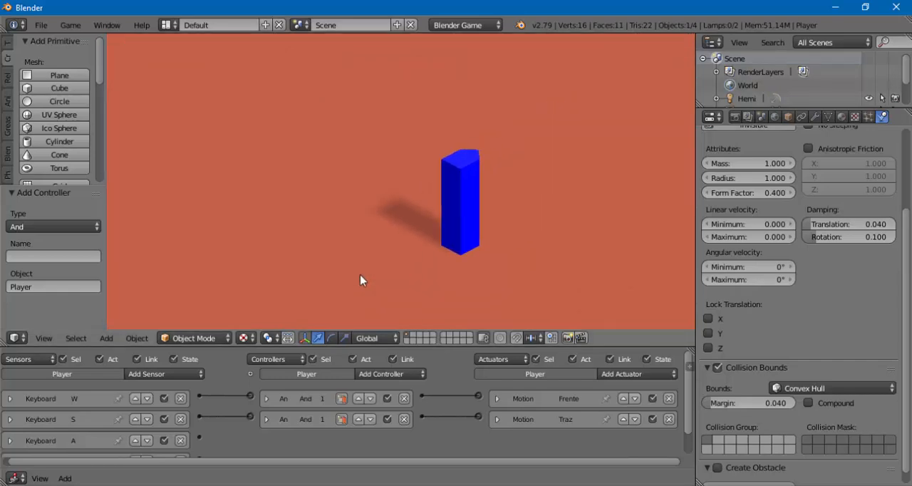
key("w")
key("s")
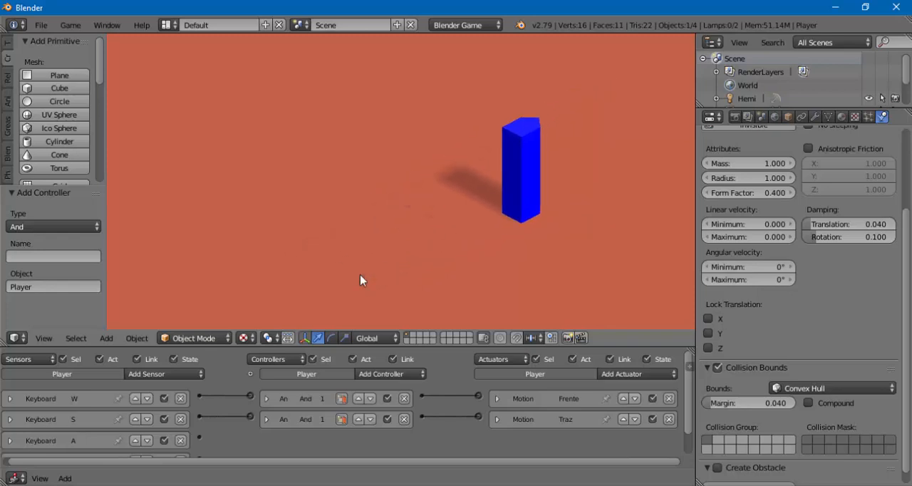
key("w")
key("s")
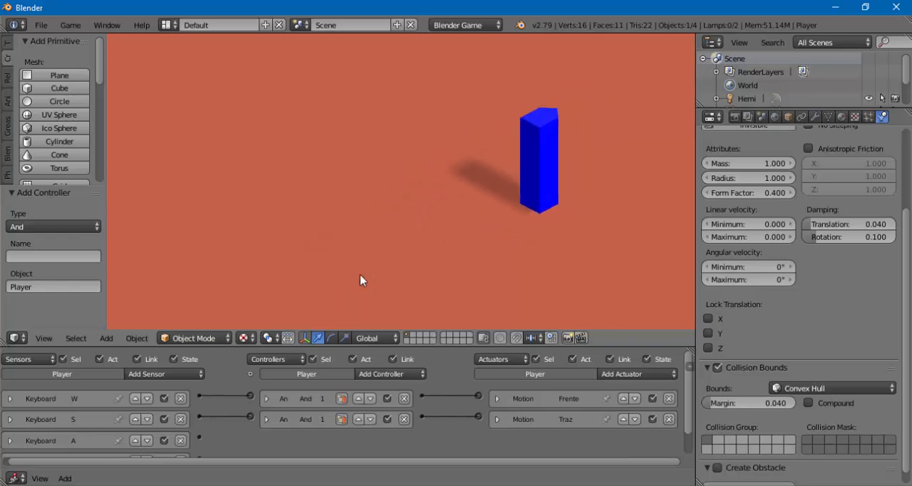
key("Escape")
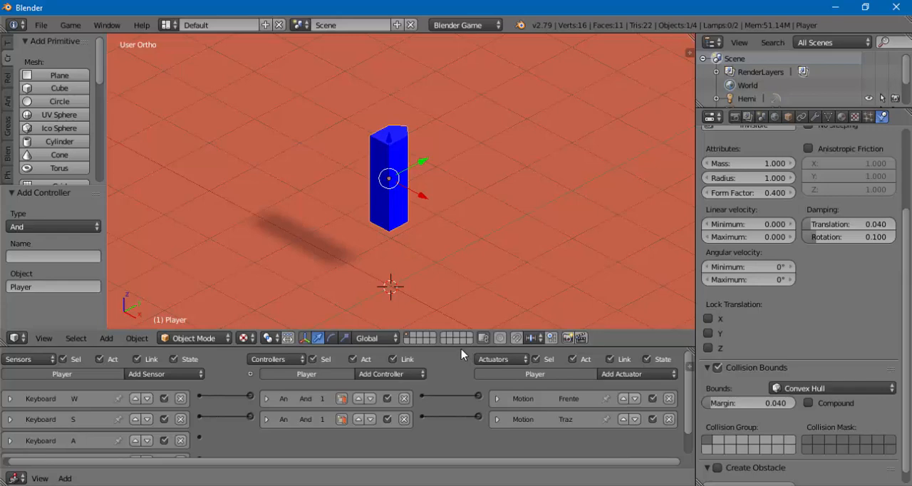
- Enlarge the logic brick area, adjust the Frente actuator's Y location value, and collapse the actuator
left_click_drag(459, 330, 462, 262)
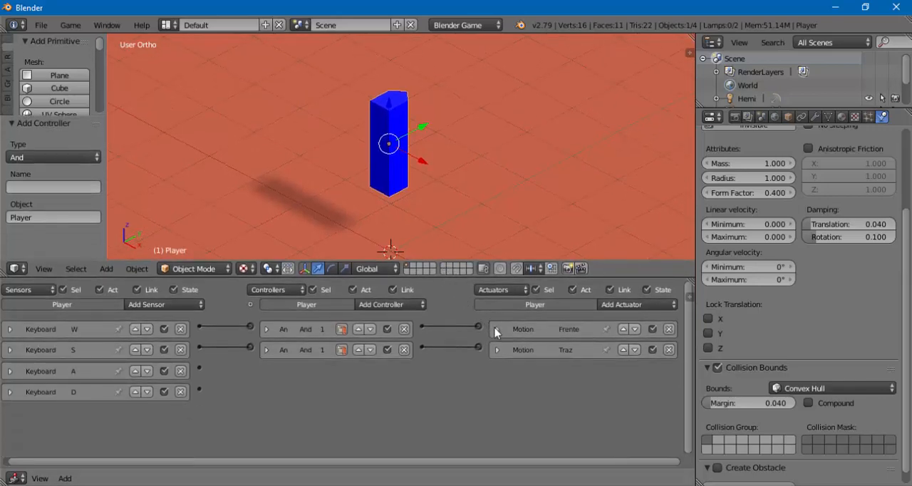
left_click(497, 330)
left_click(603, 364)
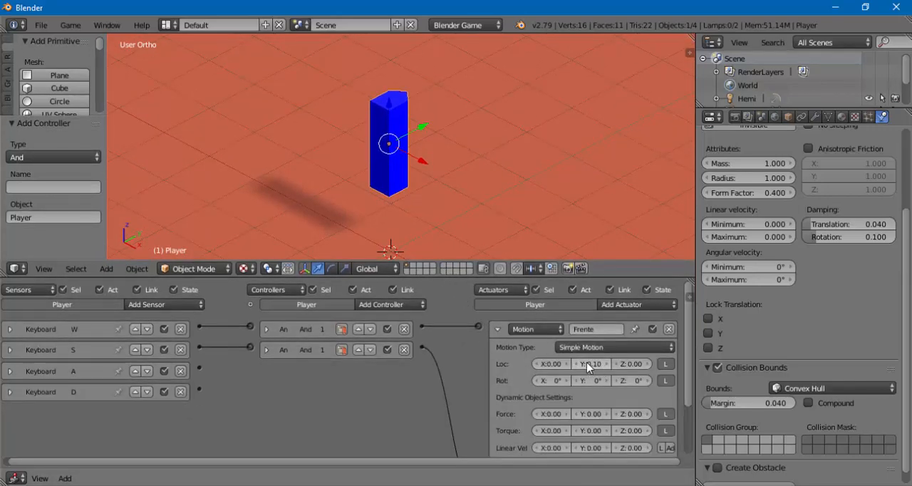
left_click(590, 364)
left_click(496, 330)
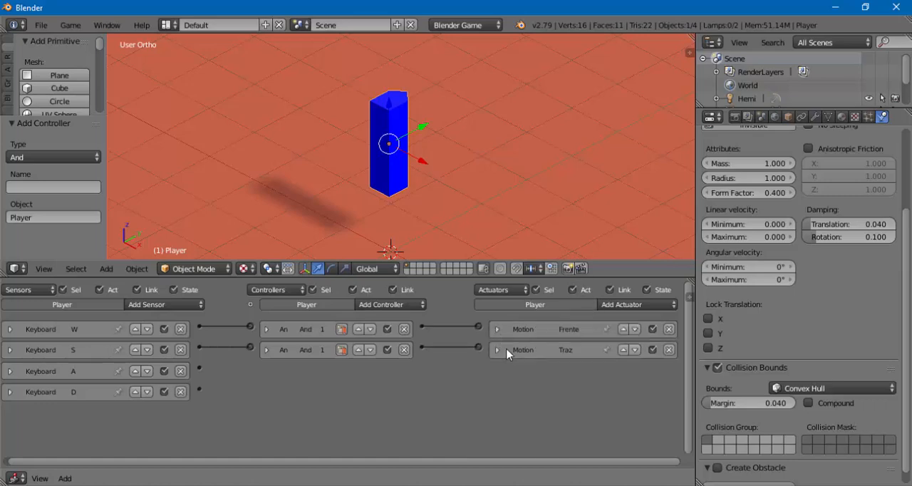
- Set the Traz actuator's Y location to -0.06 and collapse the actuator
left_click(496, 350)
left_click(595, 385)
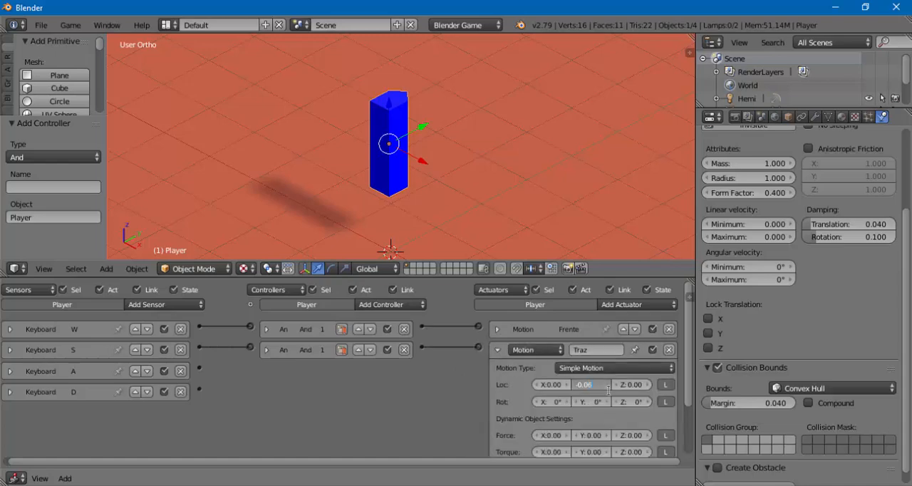
key("Return")
left_click(497, 350)
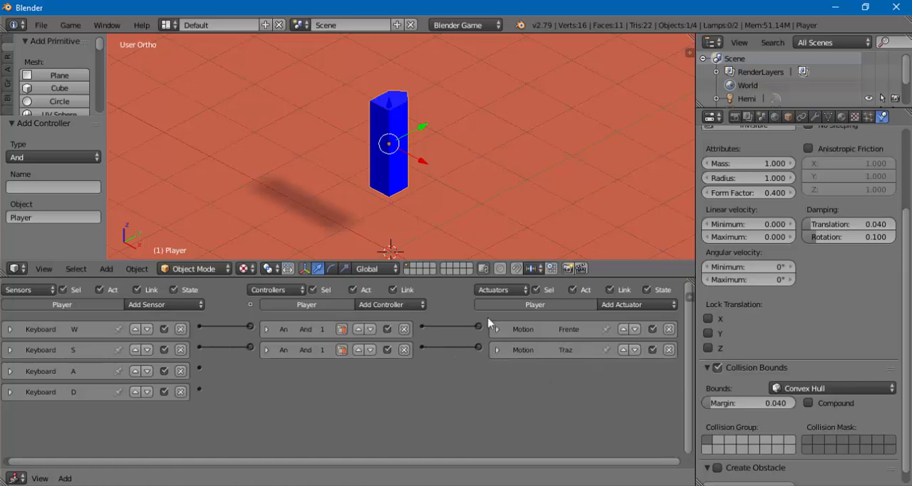
- Run the game in an enlarged 3D view, retest the W and S movement, then stop it and bring back the logic bricks
left_click_drag(462, 277, 470, 401)
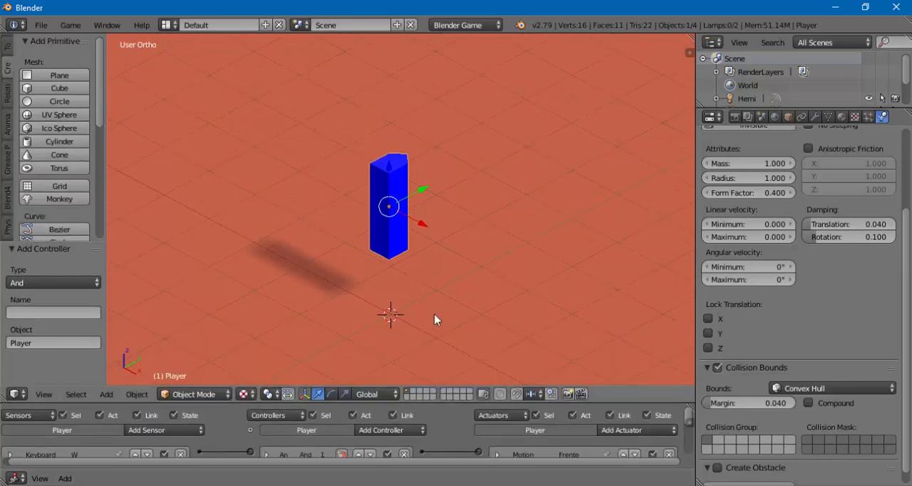
key("p")
key("w")
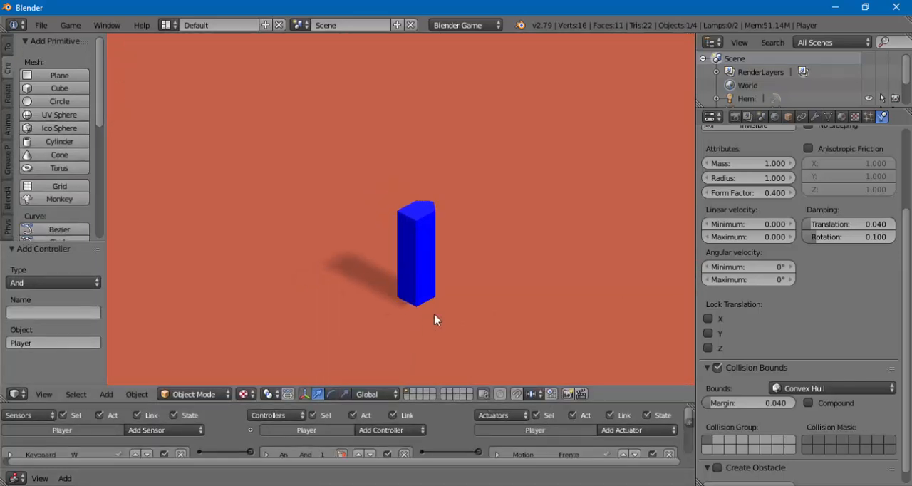
key("s")
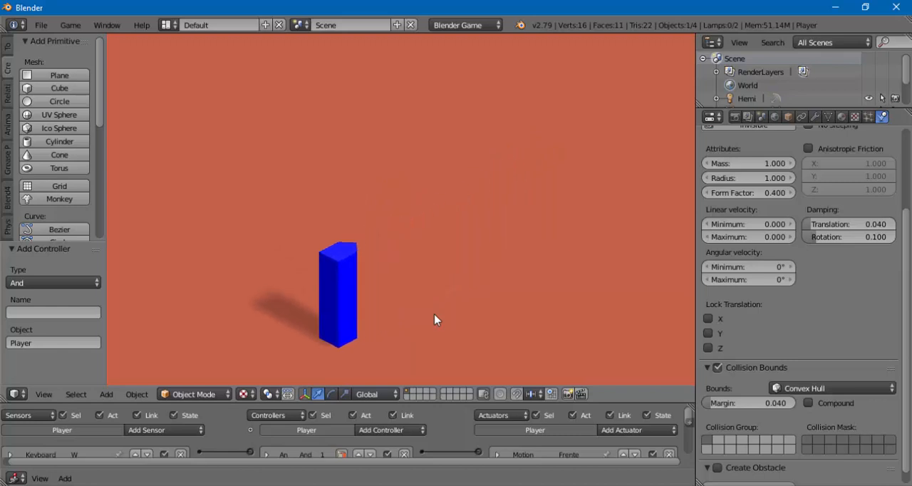
key("w")
key("Escape")
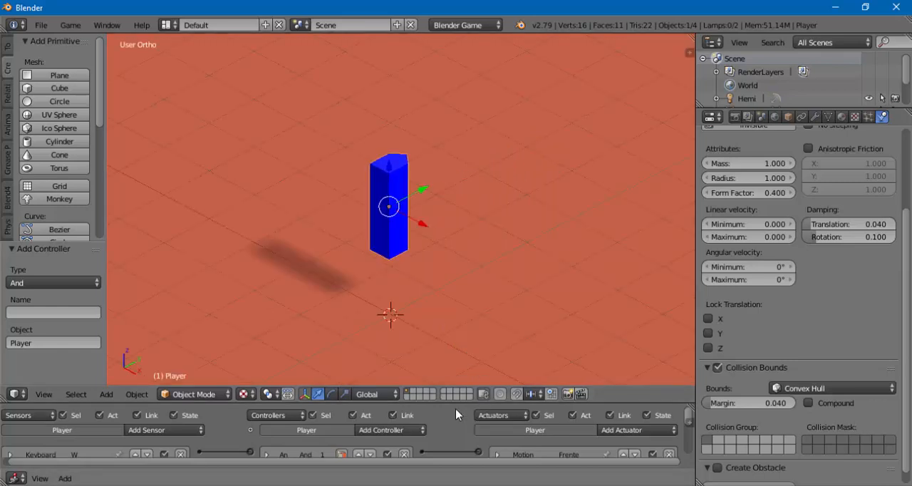
left_click_drag(453, 403, 449, 287)
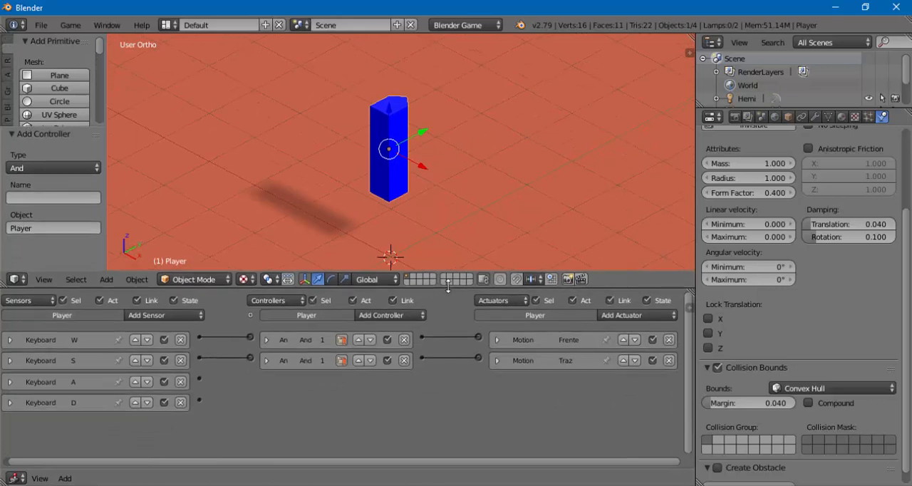
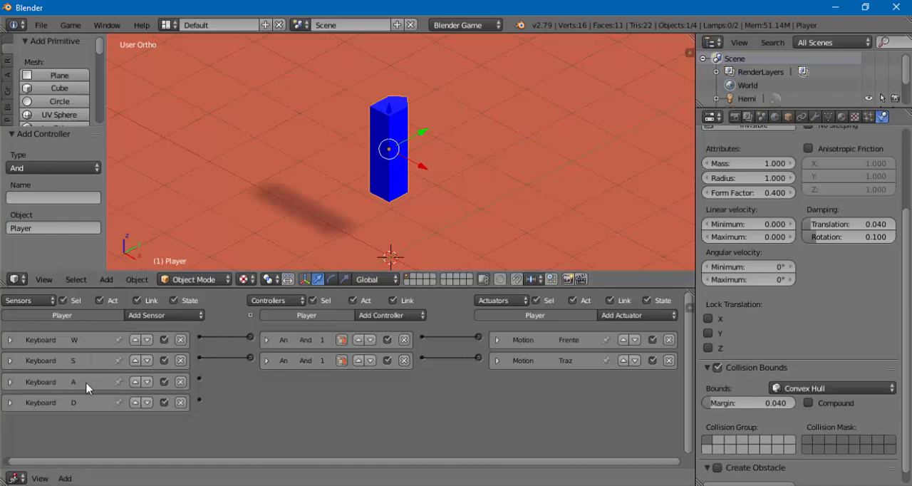
- Add a third Motion actuator to the Player, enlarge the logic brick area, and lower the Player about 0.098 along Z
left_click(606, 318)
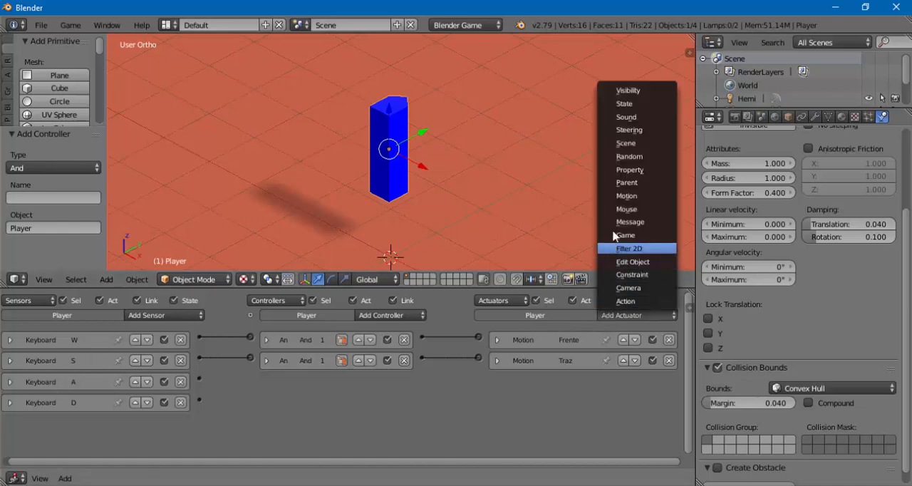
left_click(617, 202)
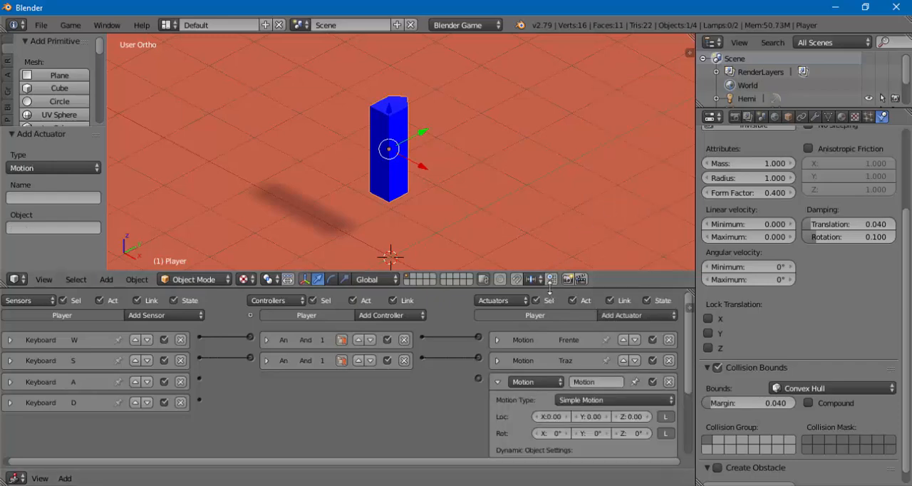
left_click_drag(547, 270, 535, 194)
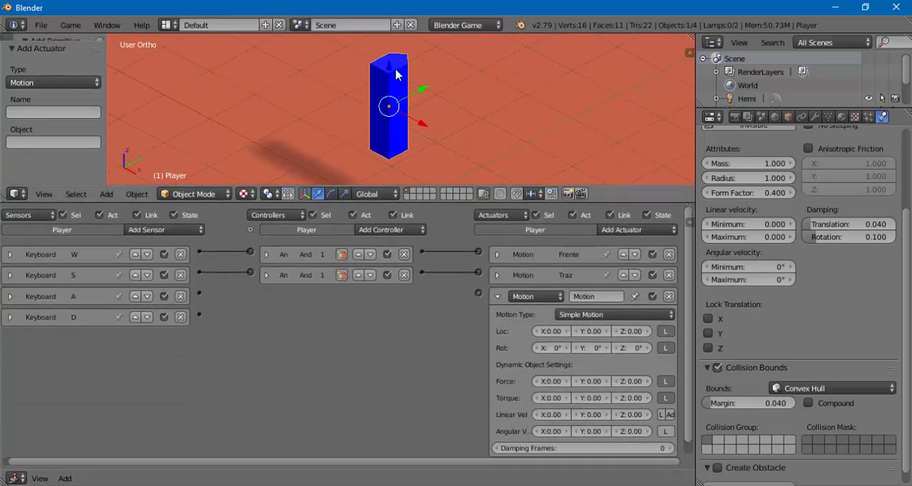
left_click_drag(390, 69, 387, 77)
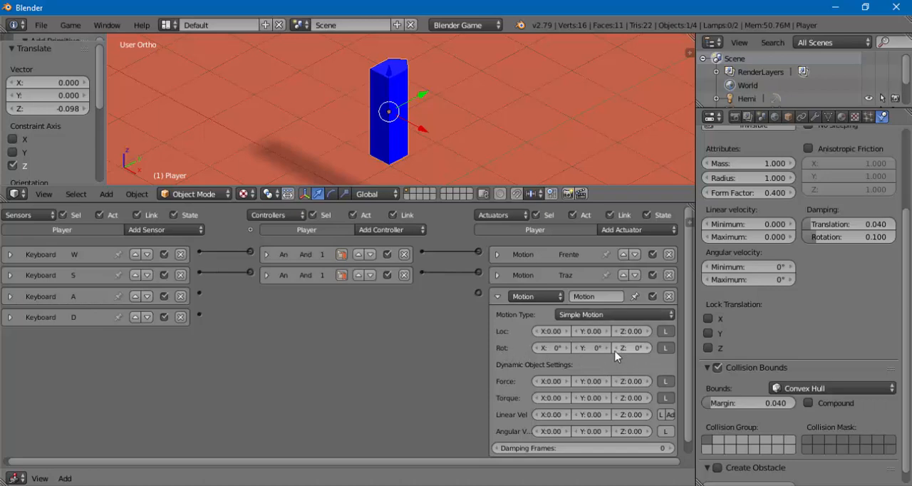
- Set the new Motion actuator's Z rotation to 0.3°
left_click_drag(617, 356, 647, 353)
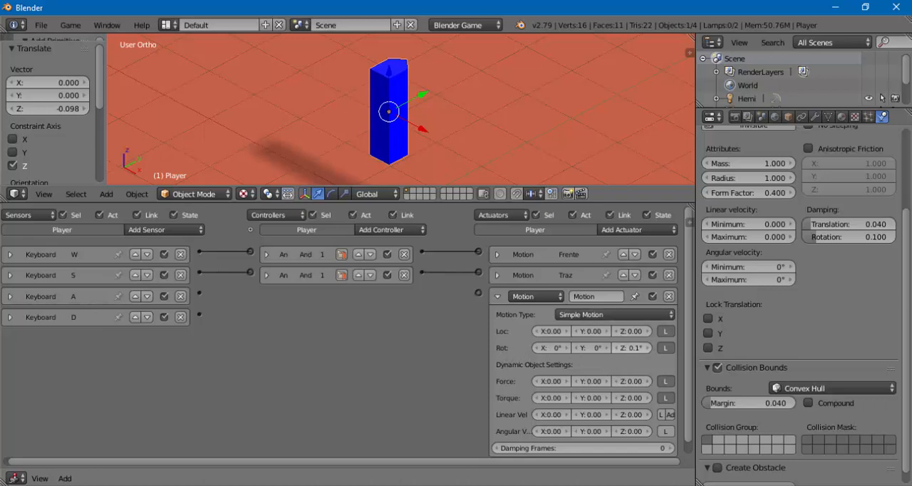
left_click(648, 348)
left_click(649, 347)
left_click(650, 349)
left_click(649, 349)
left_click(649, 349)
left_click(616, 348)
left_click(616, 347)
left_click(616, 348)
left_click(616, 348)
left_click(615, 348)
left_click(616, 348)
- Link the A keyboard sensor to the new Motion actuator, name the actuator Esquerda, and collapse it
left_click_drag(476, 293, 200, 294)
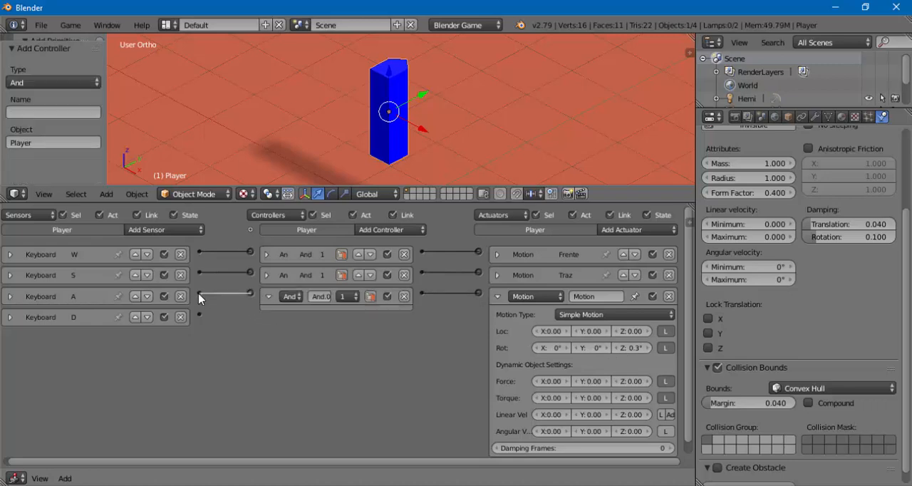
left_click(592, 297)
key("BackSpace")
type("Esquerda")
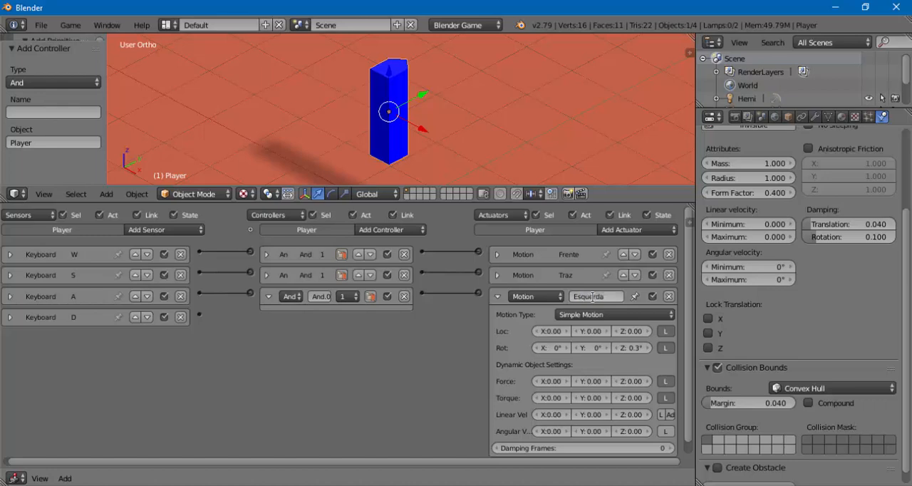
key("Return")
left_click(497, 297)
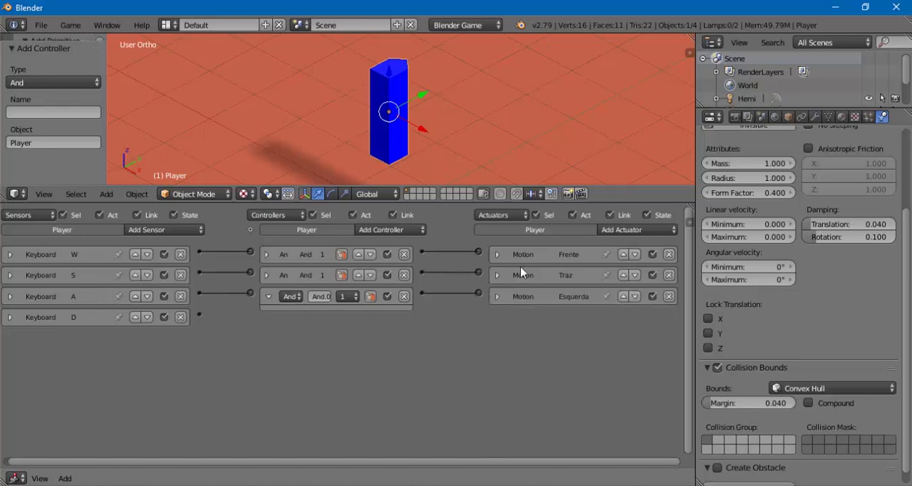
- Add a fourth Motion actuator to the Player and name it Direita
left_click(604, 230)
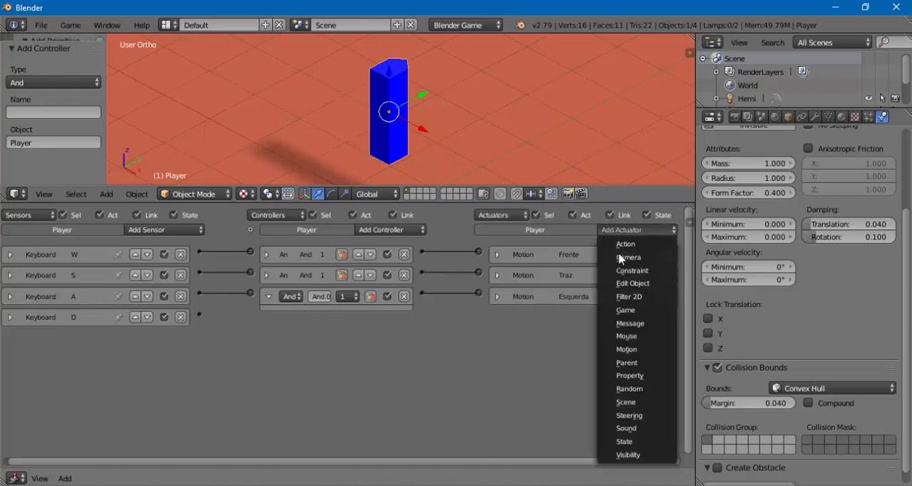
left_click(626, 349)
left_click(601, 318)
type("Direita")
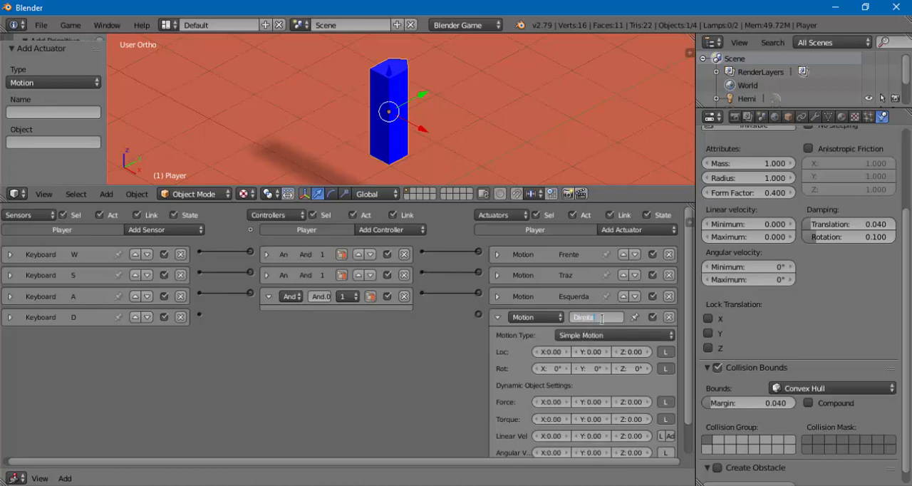
- Check the Esquerda actuator's rotation value and set the Direita actuator's Z rotation to -0.3°
left_click(497, 303)
left_click(498, 299)
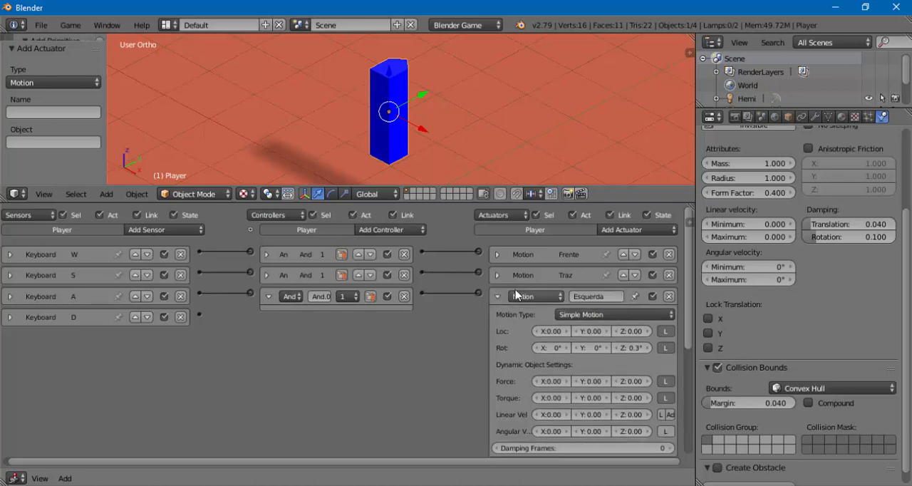
left_click(497, 297)
left_click(624, 368)
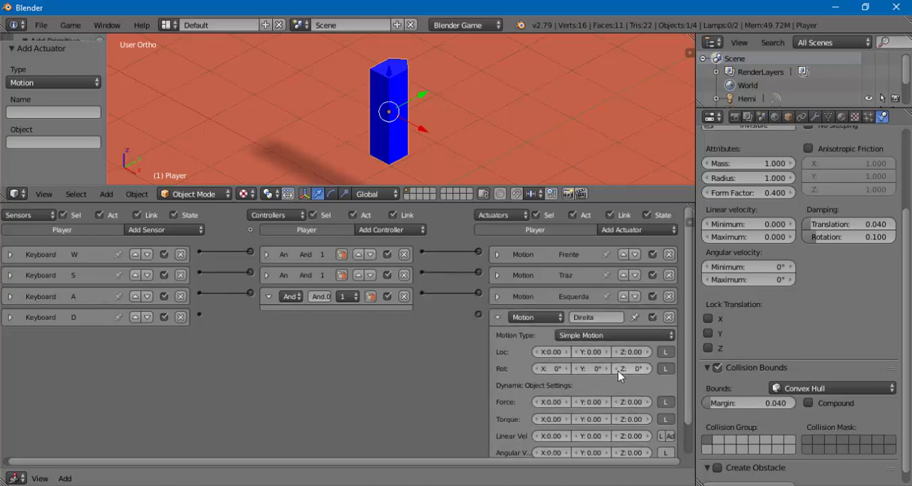
type("-0.3")
key("Return")
- Link the D keyboard sensor to the Direita actuator, and collapse that actuator and the two expanded And controllers
left_click_drag(200, 315, 478, 315)
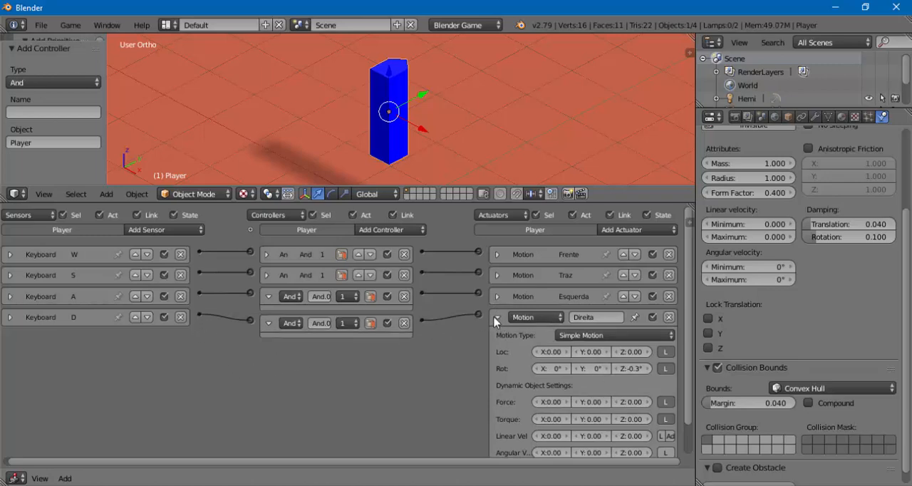
left_click(497, 317)
left_click(269, 297)
left_click(268, 318)
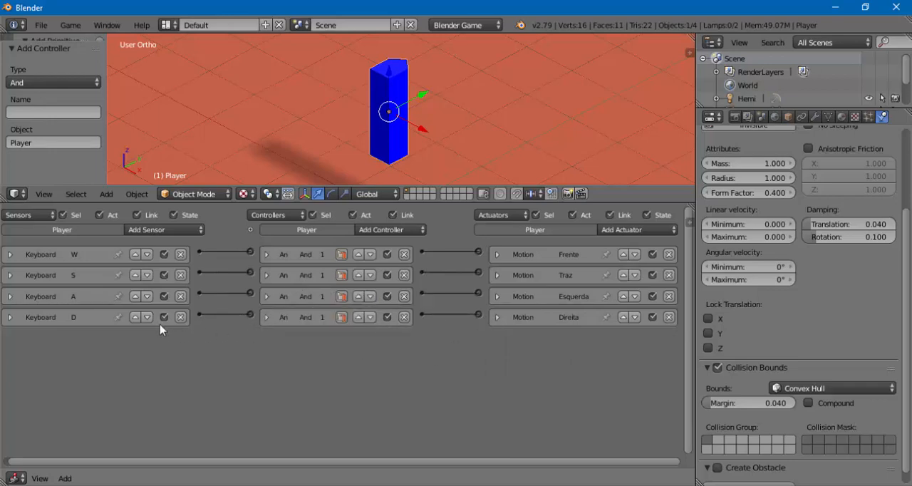
- Run the game in an enlarged 3D view, test the Player's movement and turning controls, and stop the game
left_click_drag(389, 204, 413, 369)
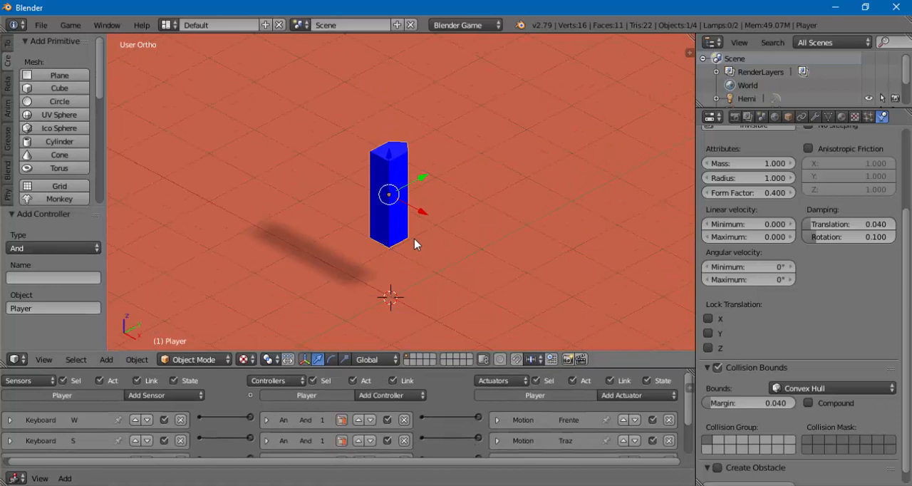
key("p")
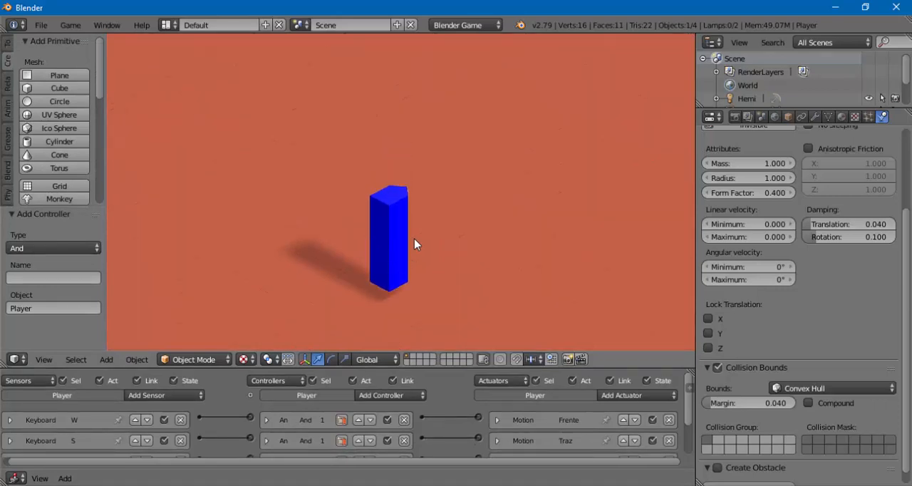
key("w")
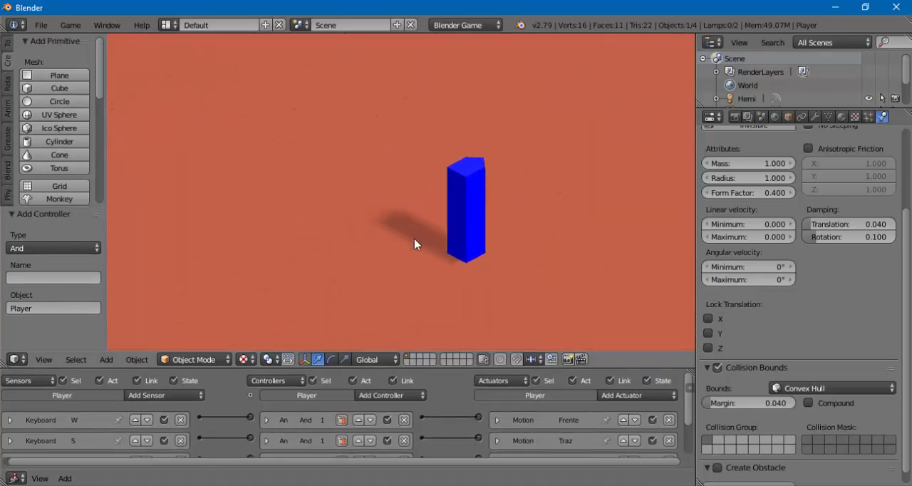
key("s")
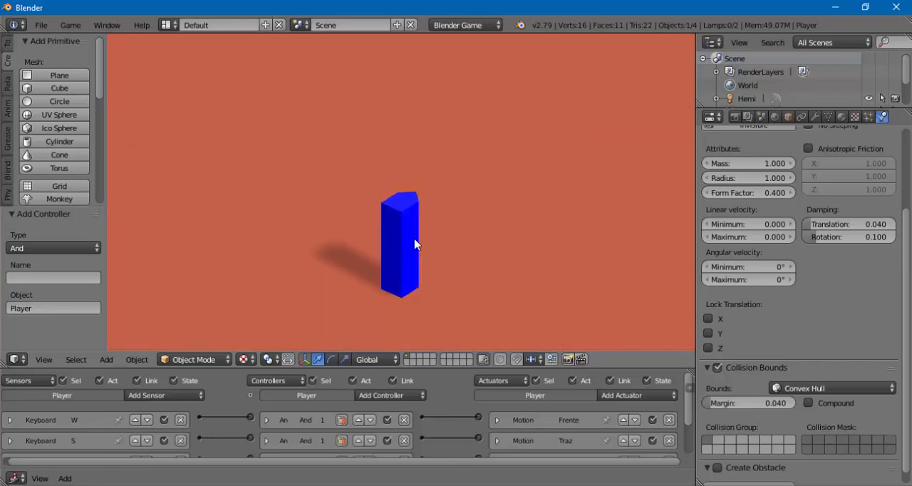
key("w")
key("s")
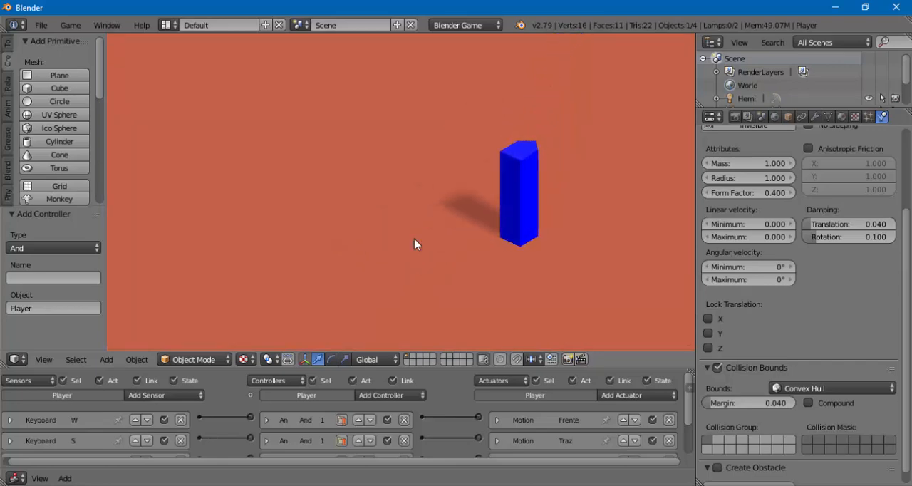
key("Escape")
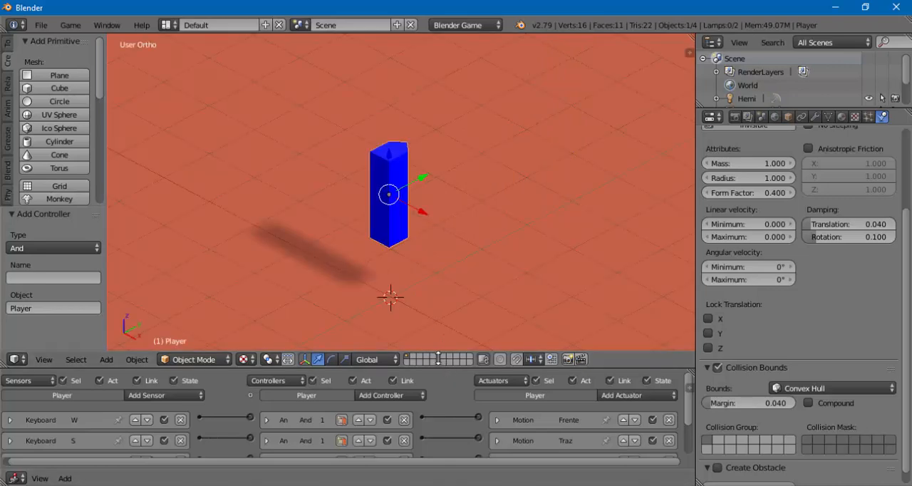
- Enlarge the logic brick area, increase the Esquerda actuator's Z rotation, and collapse the actuator
left_click_drag(441, 351, 422, 197)
left_click(497, 315)
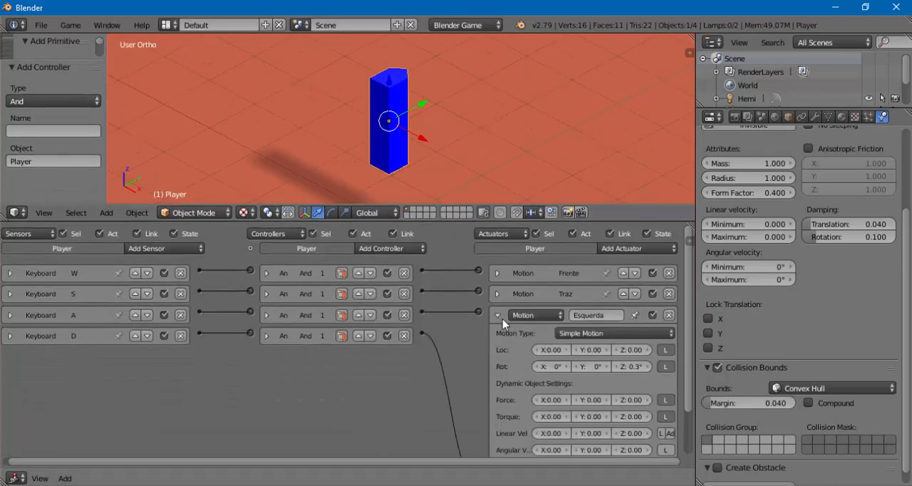
left_click(648, 369)
left_click(648, 370)
left_click(648, 369)
left_click(648, 370)
left_click(648, 369)
left_click(648, 369)
left_click(648, 369)
left_click(497, 315)
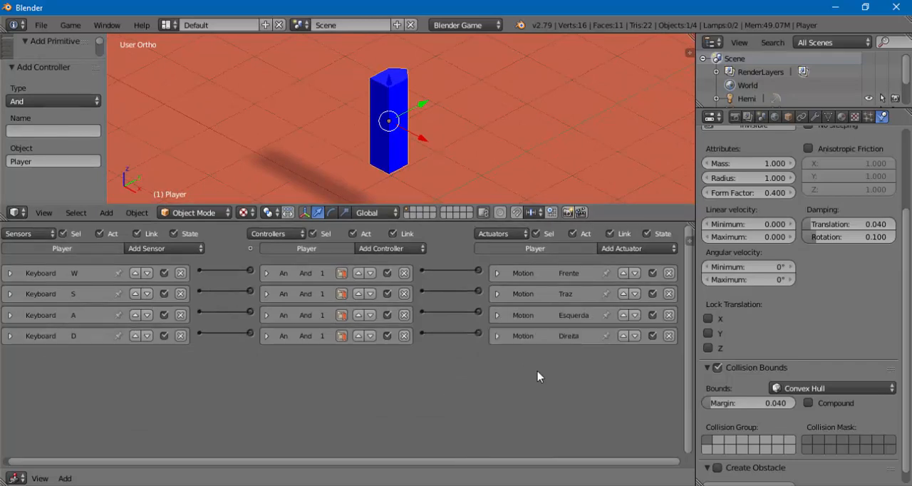
- Make the Direita actuator's Z rotation more negative for faster turning and collapse the actuator
left_click(498, 335)
left_click(615, 387)
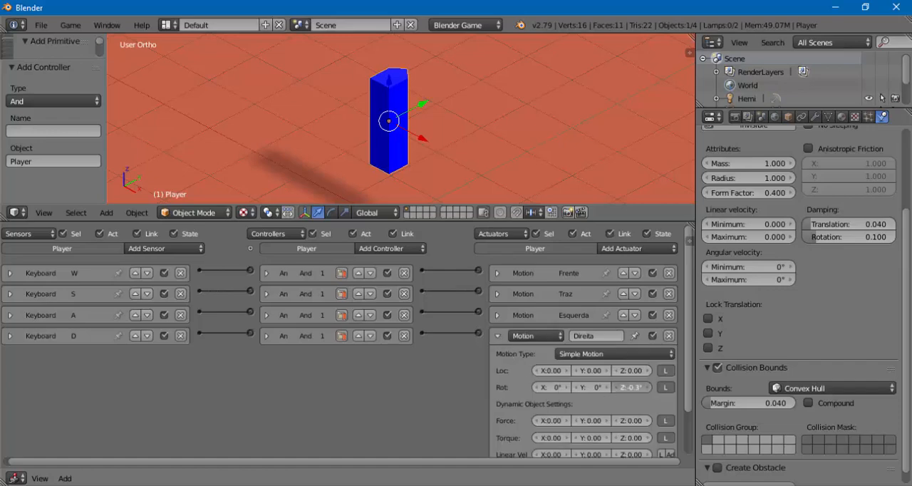
left_click(616, 388)
left_click(615, 388)
left_click(615, 388)
left_click(615, 387)
left_click(615, 387)
left_click(498, 336)
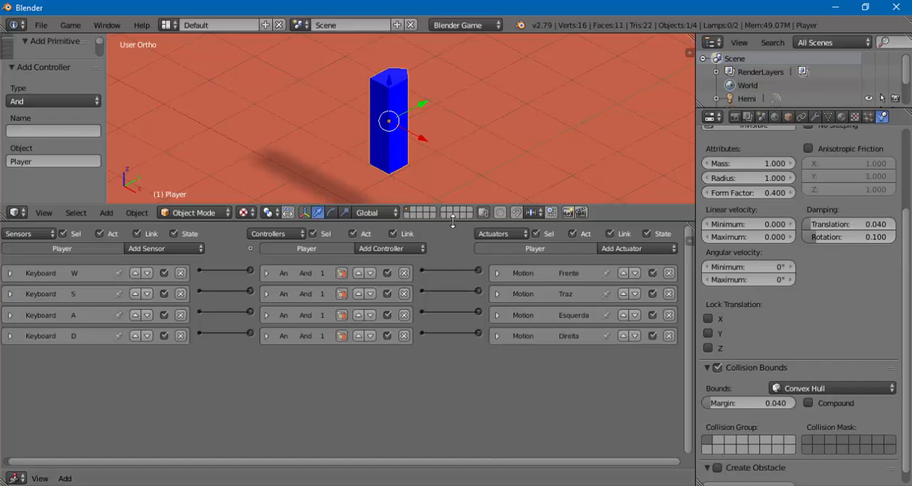
- Run the game in an enlarged 3D view, test the Player's movement and turning with W, A, S and D, and stop it
left_click_drag(453, 220, 447, 370)
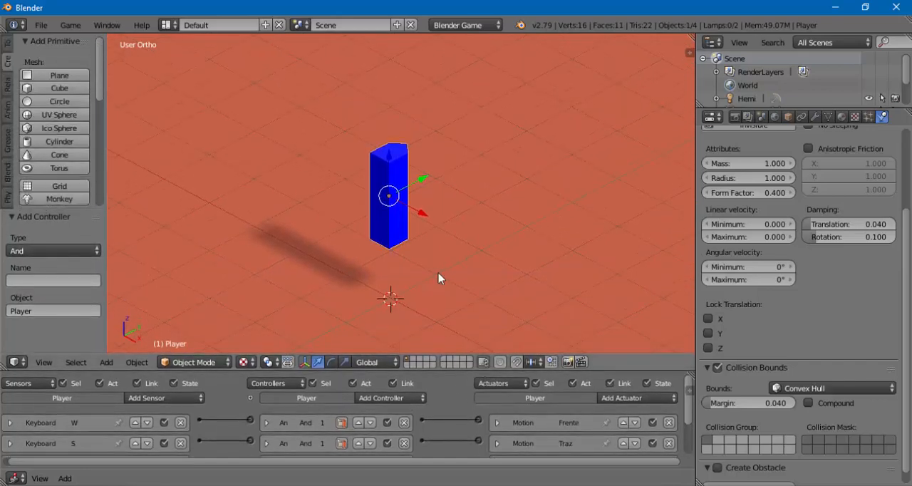
key("p")
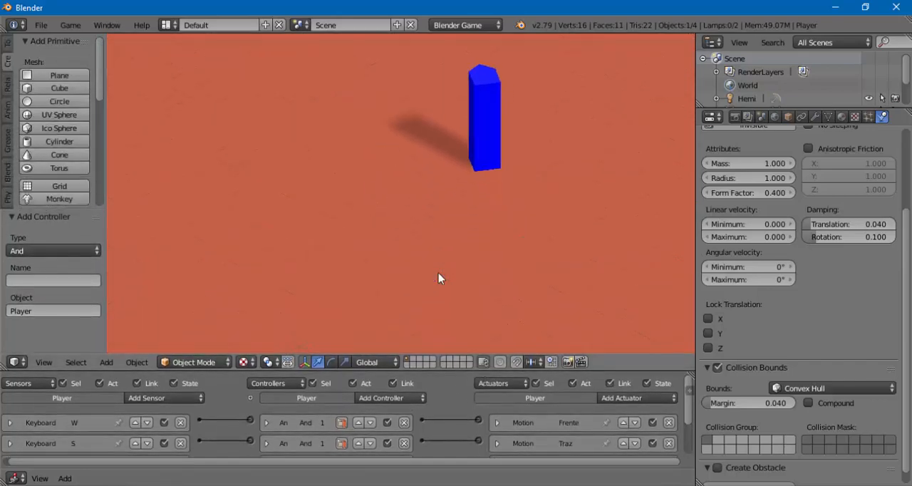
key("w")
key("a")
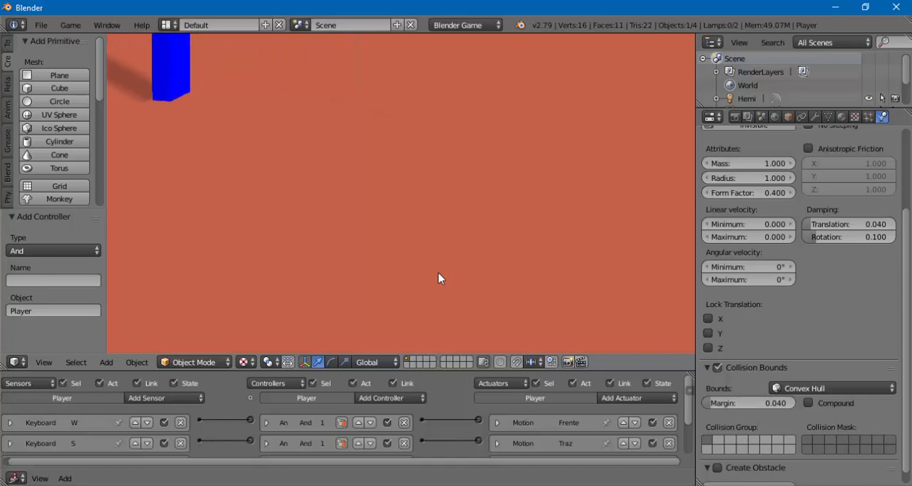
key("s")
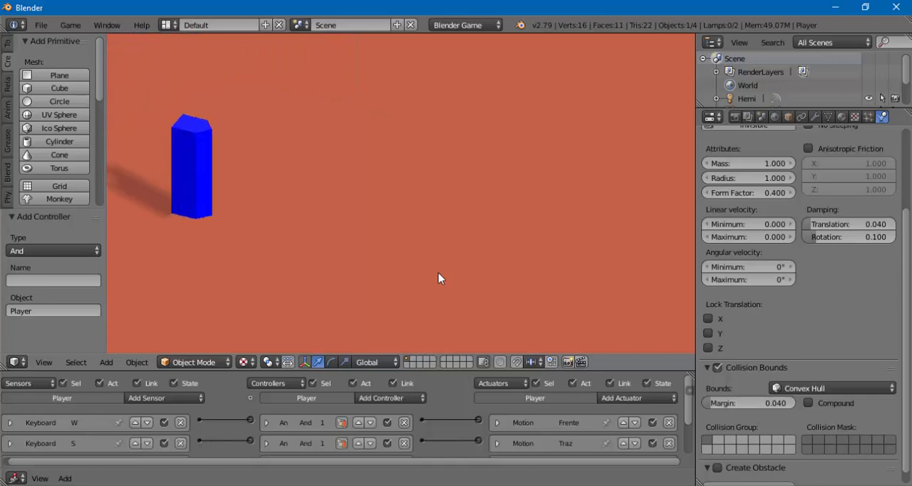
key("w")
key("d")
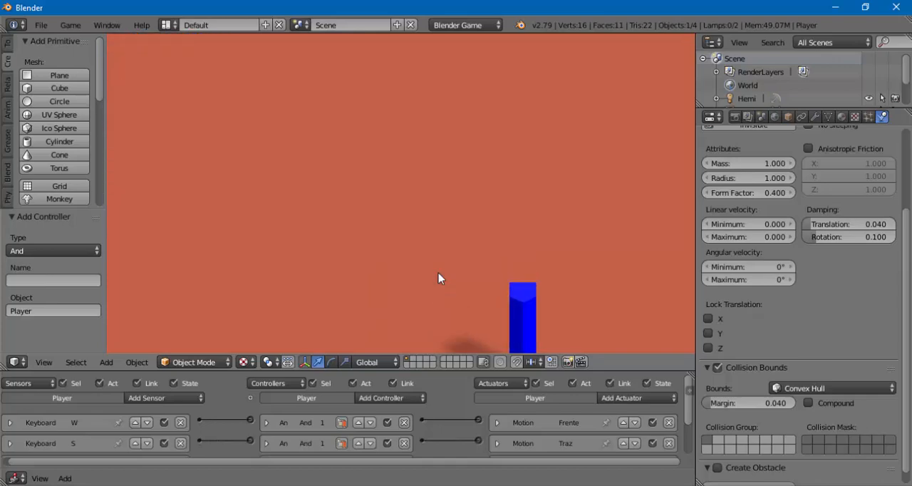
key("d")
key("w")
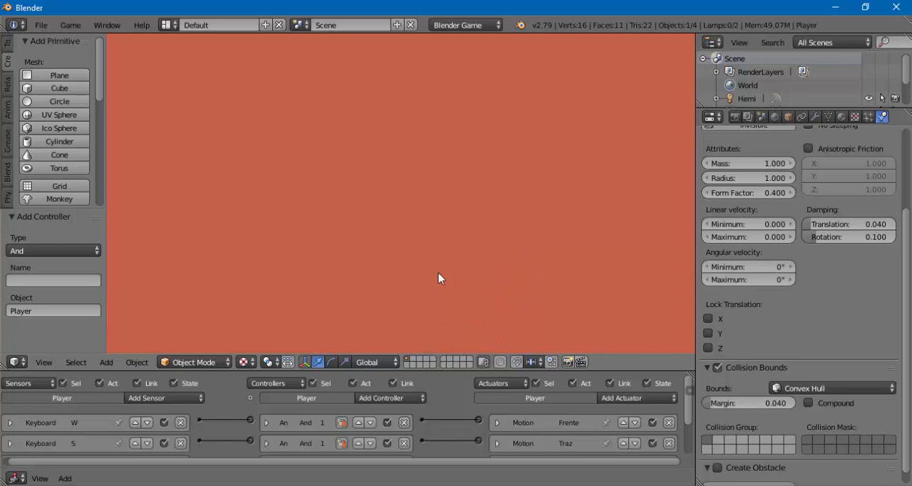
key("w")
key("d")
key("w")
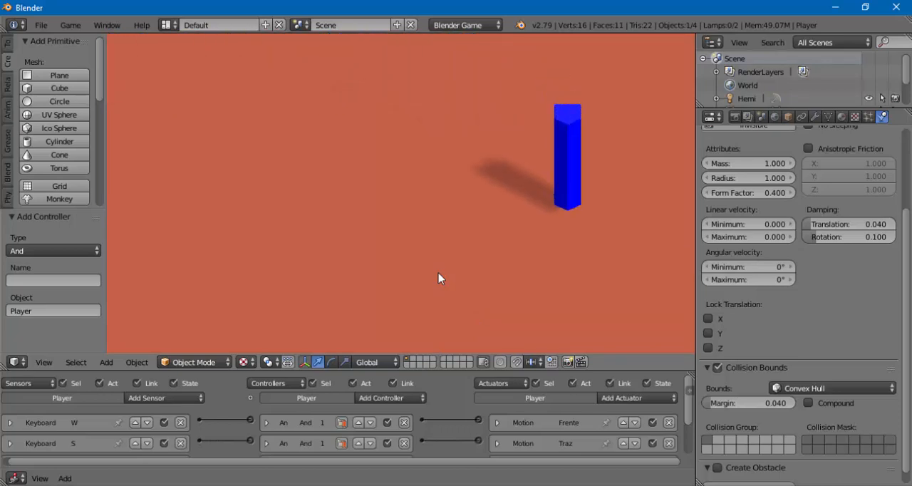
key("d")
key("w")
key("d")
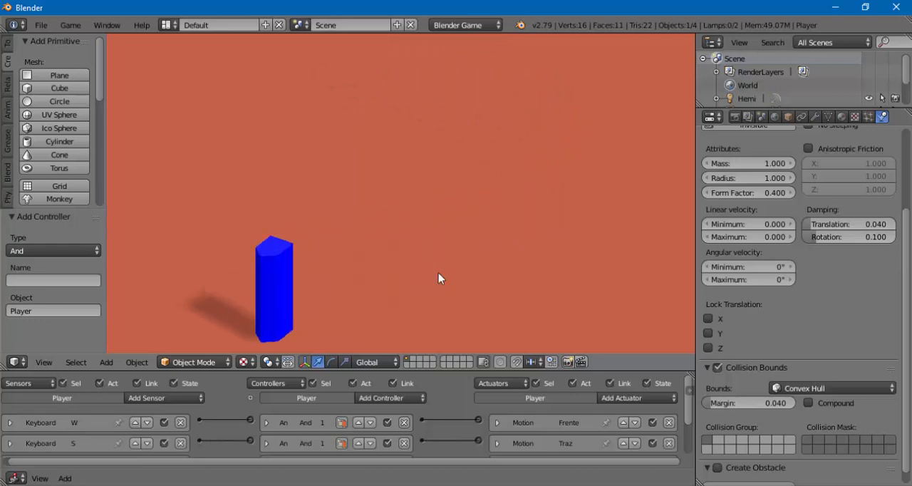
key("w")
key("s")
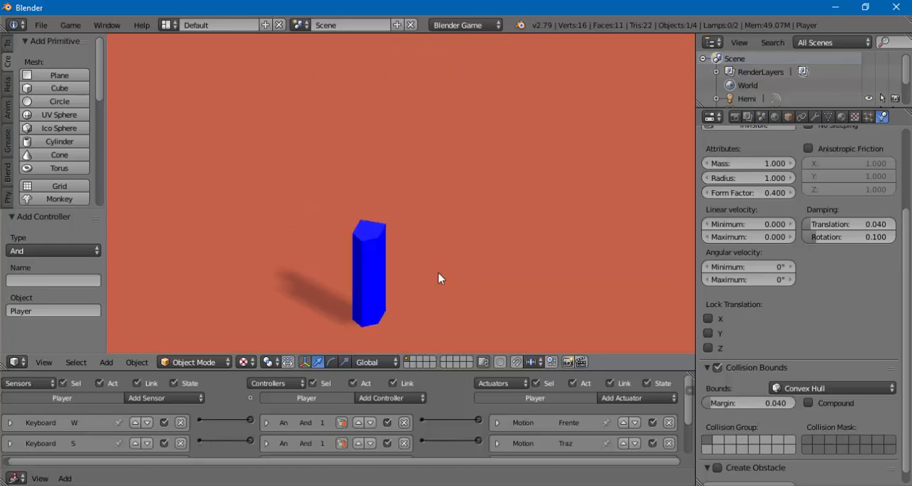
key("w")
key("Escape")
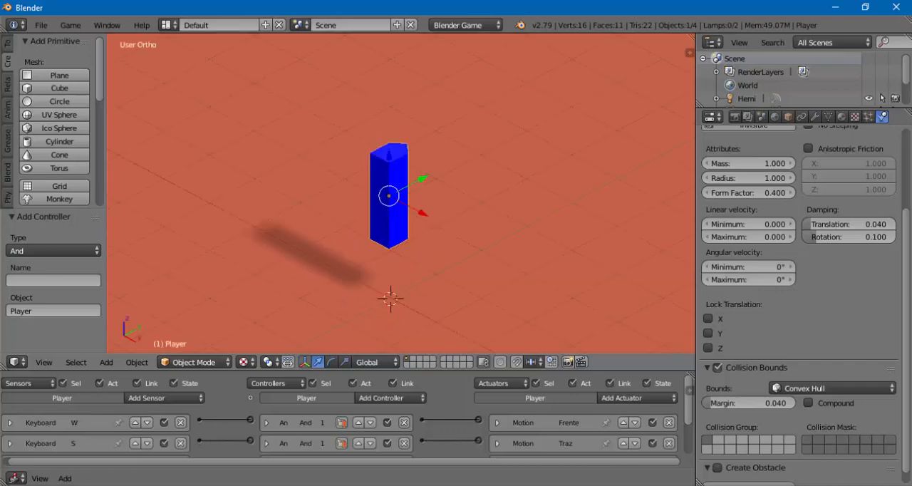
left_click_drag(441, 370, 426, 320)
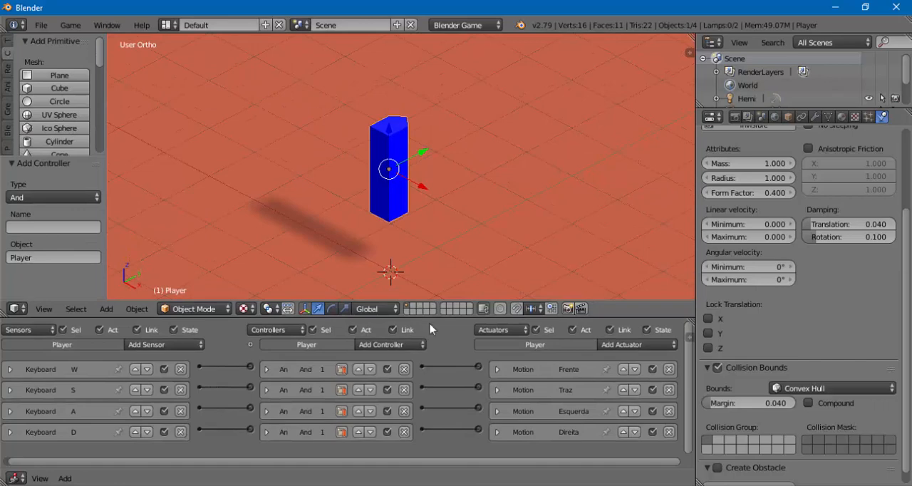
left_click_drag(441, 319, 446, 408)
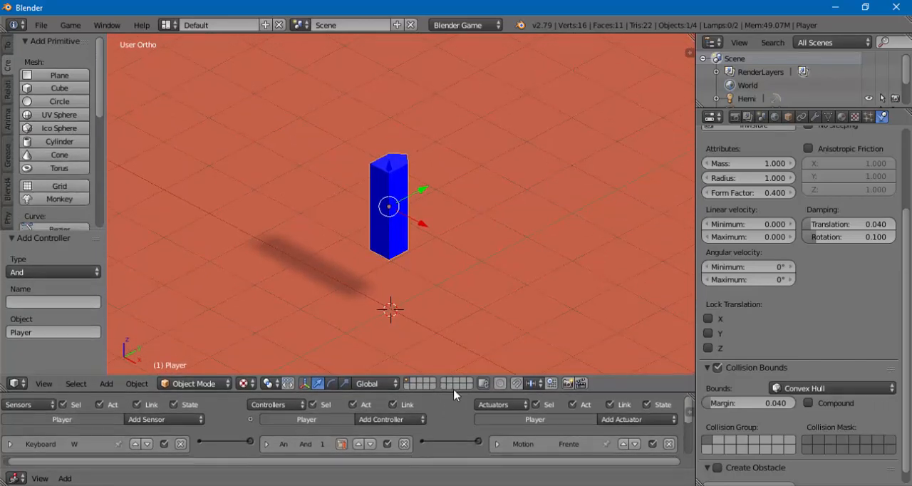
- Run the game from a zoomed-out view, test the Player's forward movement with W, and stop the game
scroll(403, 238, "down", 3)
mouse_move(405, 260)
middle_mouse_down()
mouse_move(426, 269)
mouse_move(489, 264)
mouse_move(429, 262)
mouse_move(418, 279)
mouse_move(430, 291)
mouse_move(406, 265)
middle_mouse_up()
key("p")
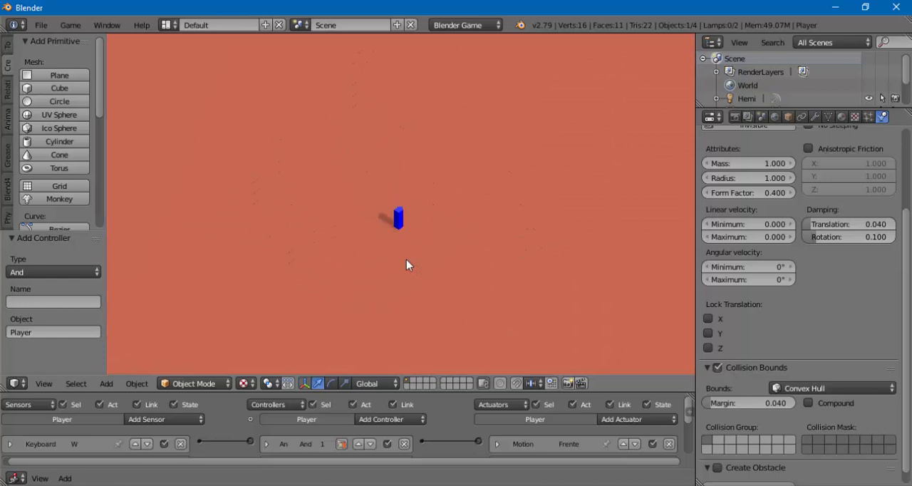
key("w")
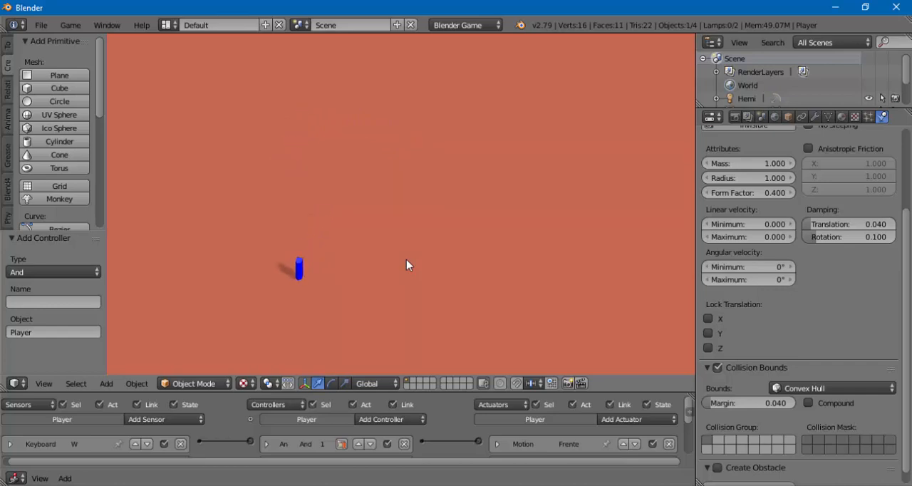
key("Escape")
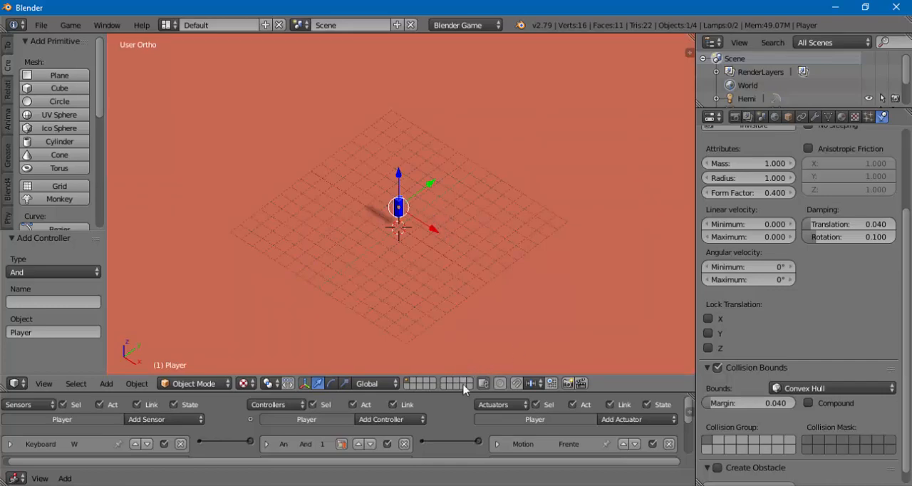
- Examine the Player's four keyboard-to-motion logic brick rows and inspect the Player from several angles and distances
left_click_drag(463, 391, 439, 330)
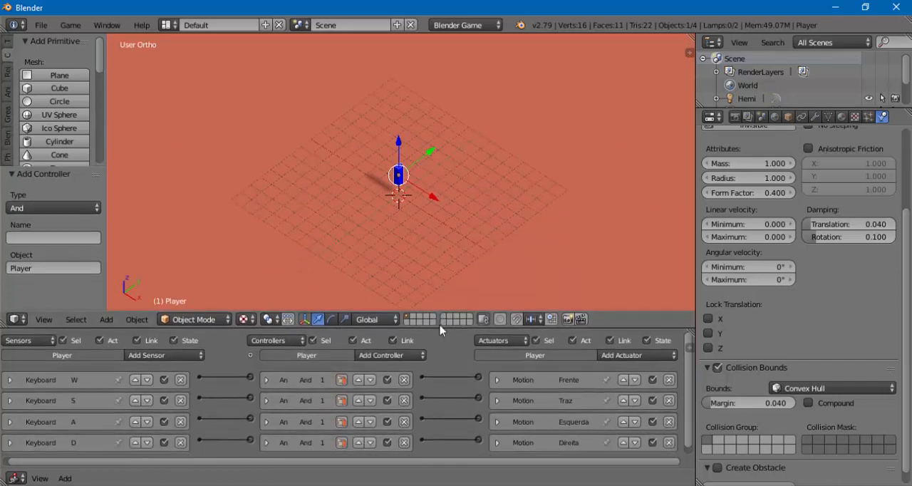
middle_click_drag(432, 226, 390, 177)
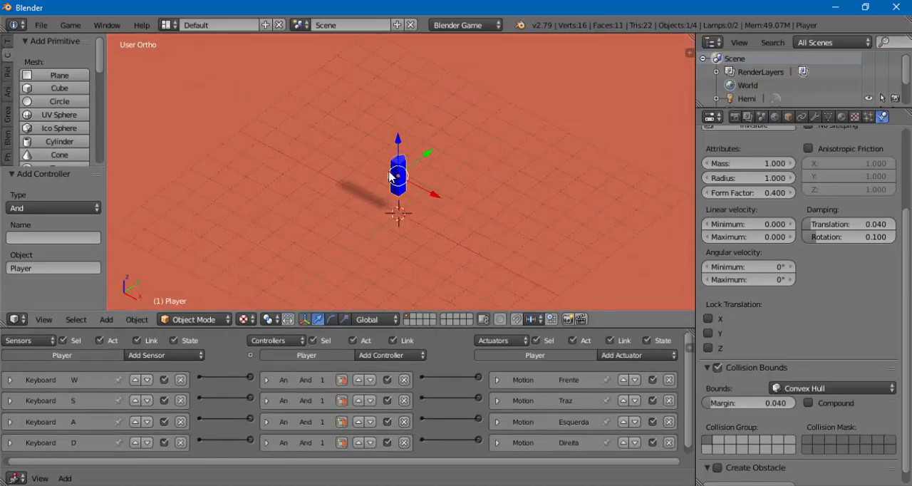
scroll(390, 177, "up", 3)
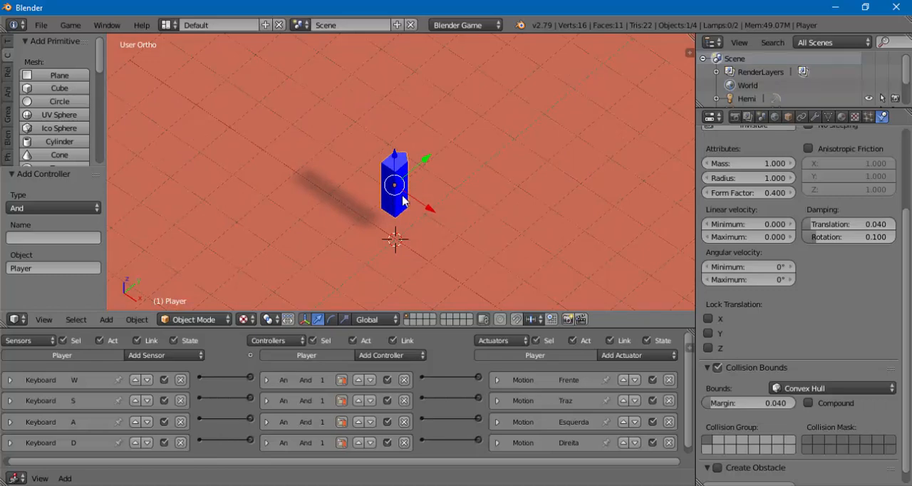
middle_click_drag(436, 213, 440, 188)
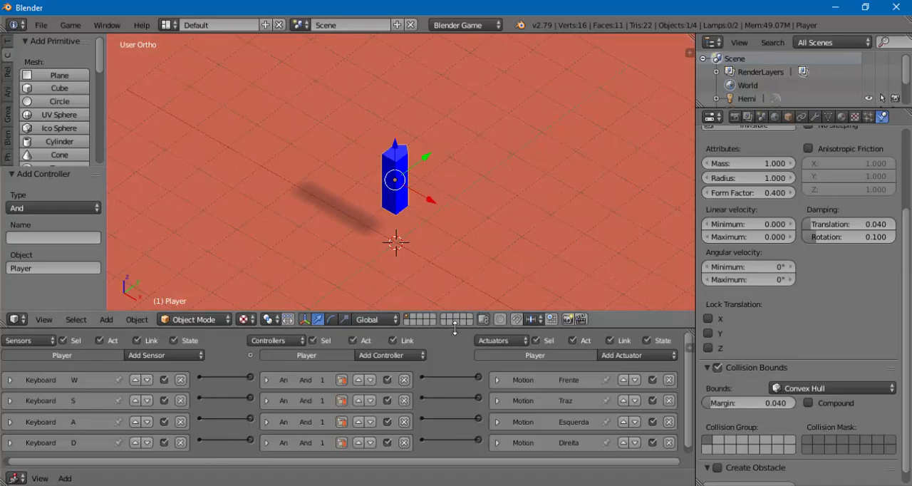
left_click_drag(458, 329, 460, 363)
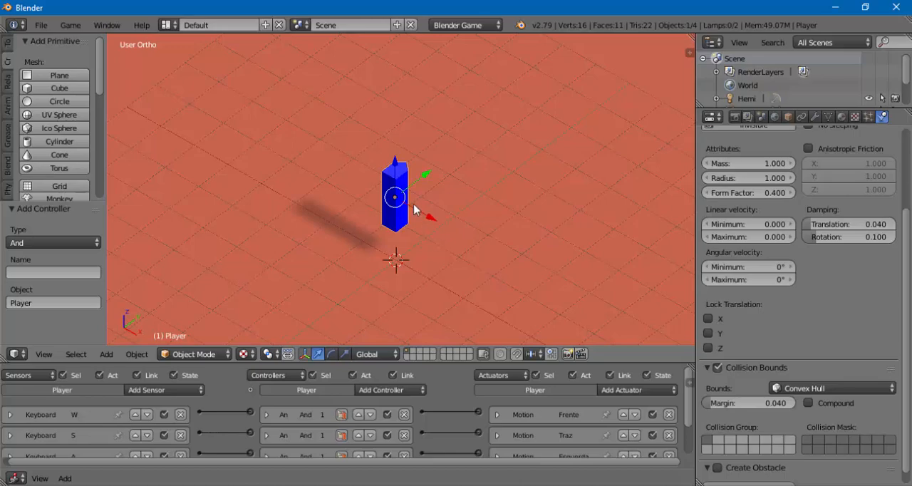
scroll(413, 208, "down", 2)
middle_click_drag(408, 223, 419, 203)
middle_click_drag(374, 230, 418, 206)
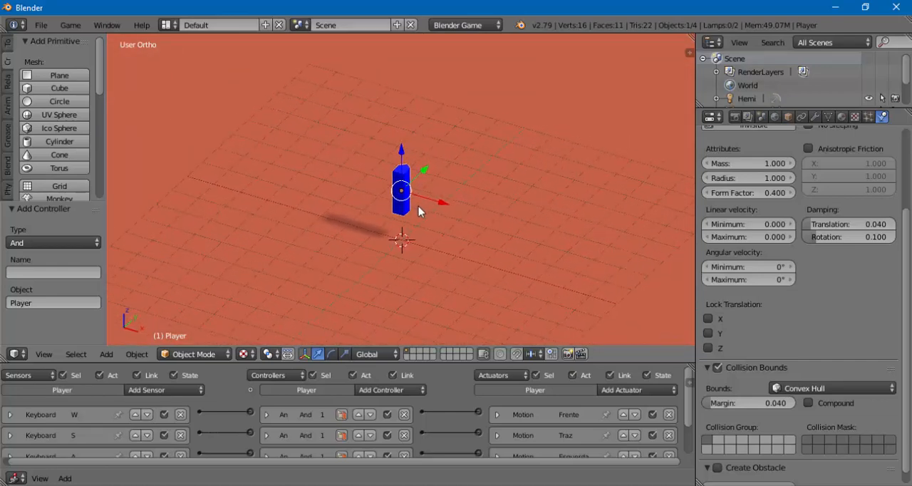
scroll(410, 174, "up", 4)
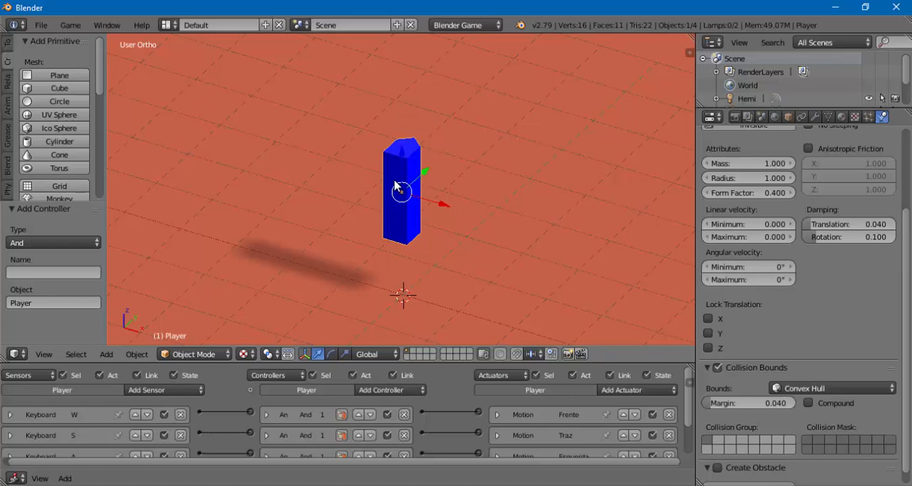
scroll(396, 186, "down", 3)
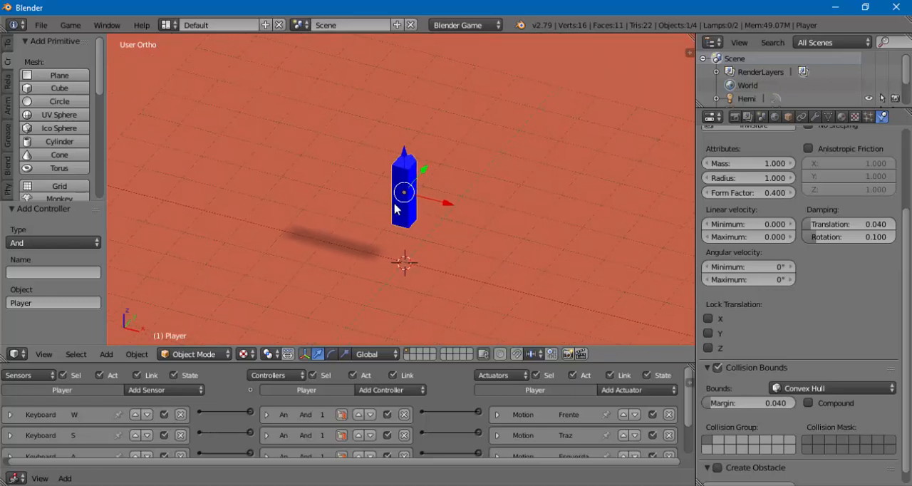
middle_click_drag(395, 204, 386, 213)
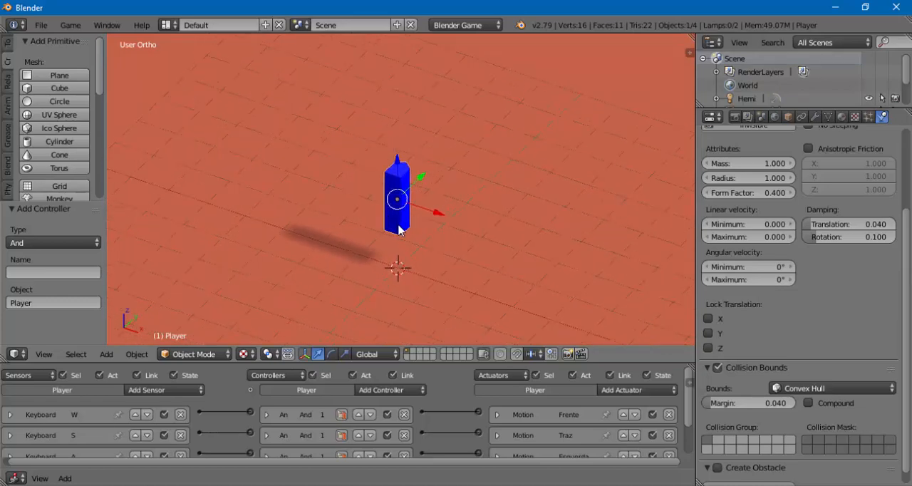
scroll(396, 221, "down", 2)
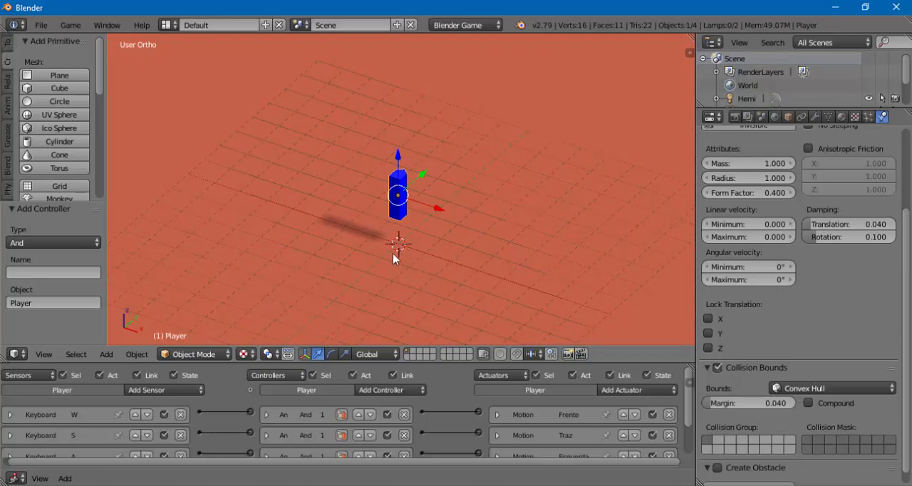
- Place the 3D cursor at several different spots around the Player on the floor
left_click(301, 245)
left_click(306, 124)
left_click(476, 153)
left_click(507, 237)
left_click(361, 268)
- Snap the 3D cursor to the scene center and add a Plain Axes empty there
key("shift+s")
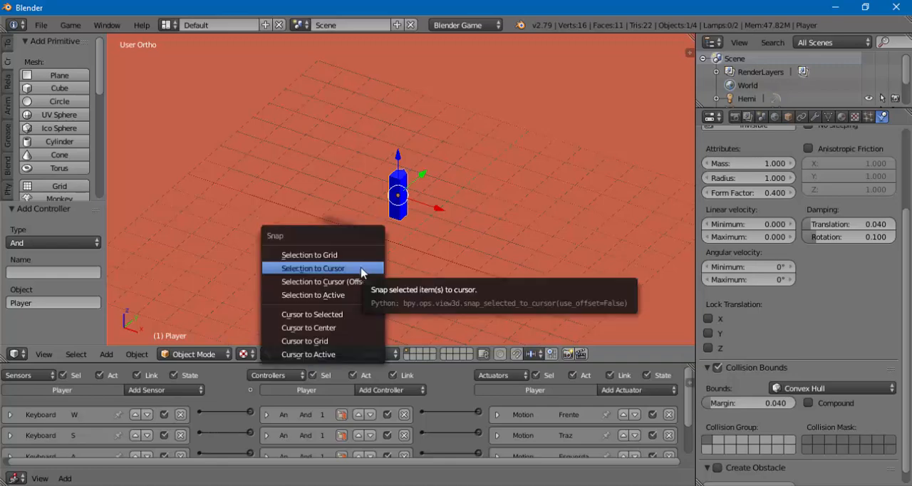
left_click(323, 329)
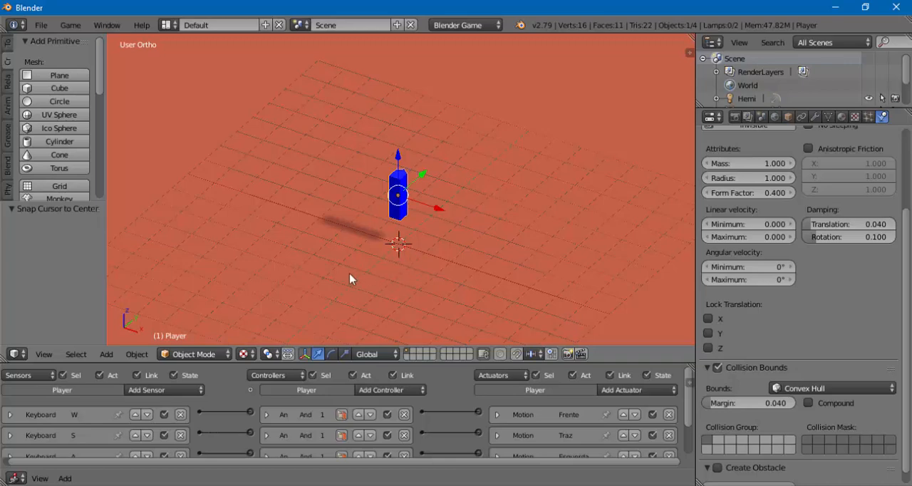
key("shift+a")
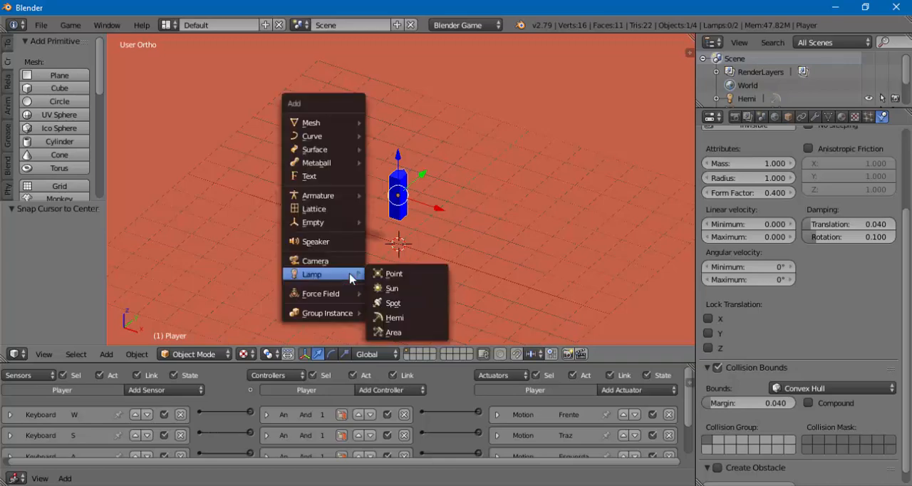
mouse_move(314, 224)
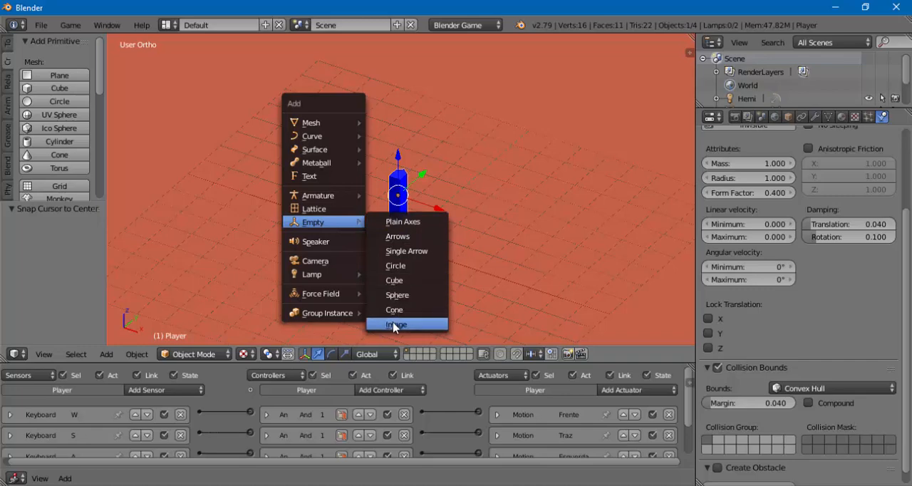
left_click(396, 222)
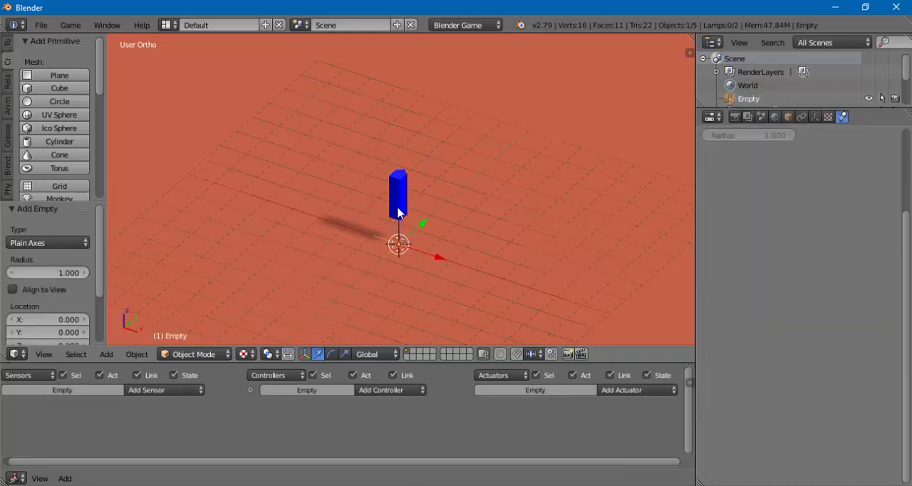
- Raise the empty along Z to the top of the Player, at about 2.88, and scale it to about 0.91
left_click_drag(396, 199, 399, 132)
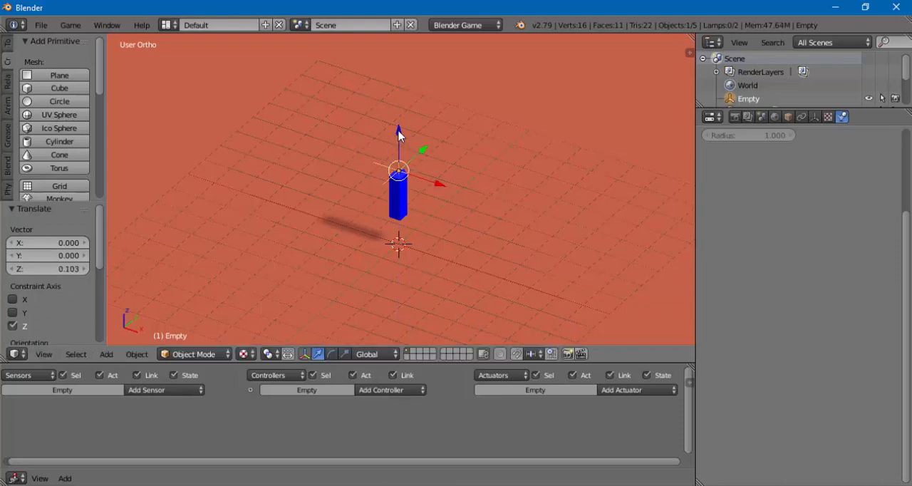
scroll(405, 179, "up", 2)
middle_click_drag(392, 168, 372, 176)
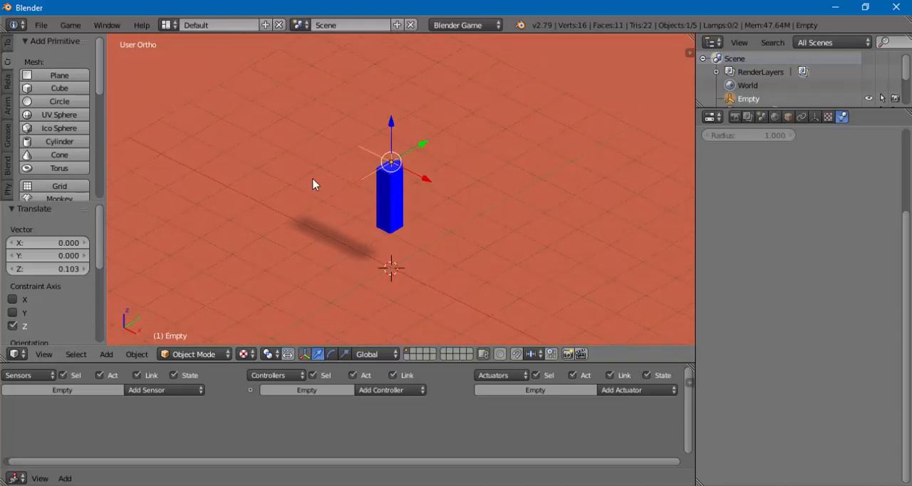
key("s")
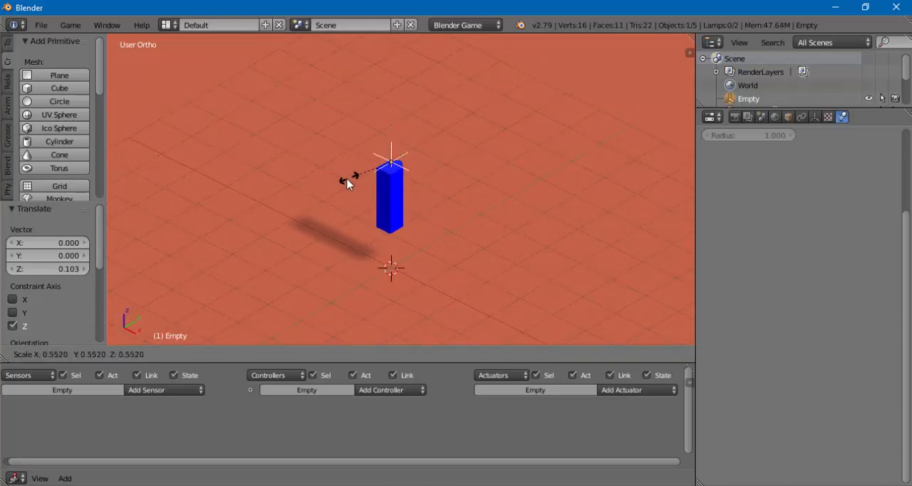
left_click(322, 188)
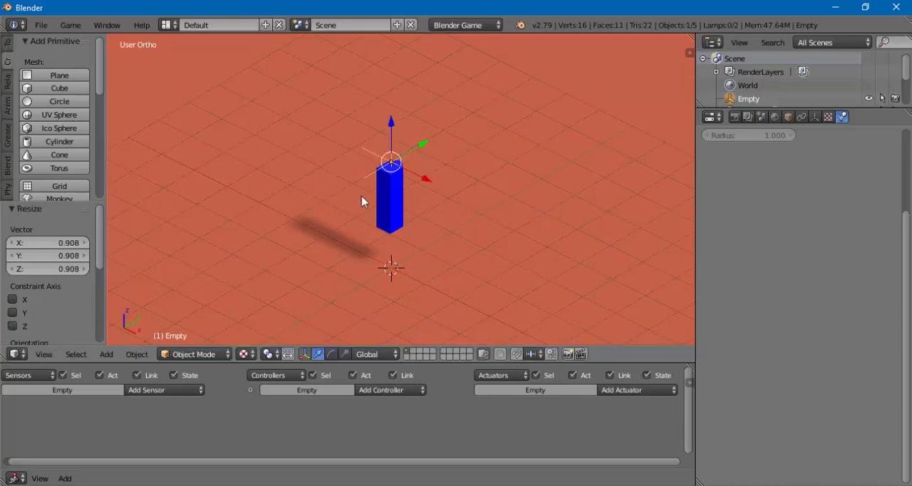
left_click_drag(390, 127, 390, 128)
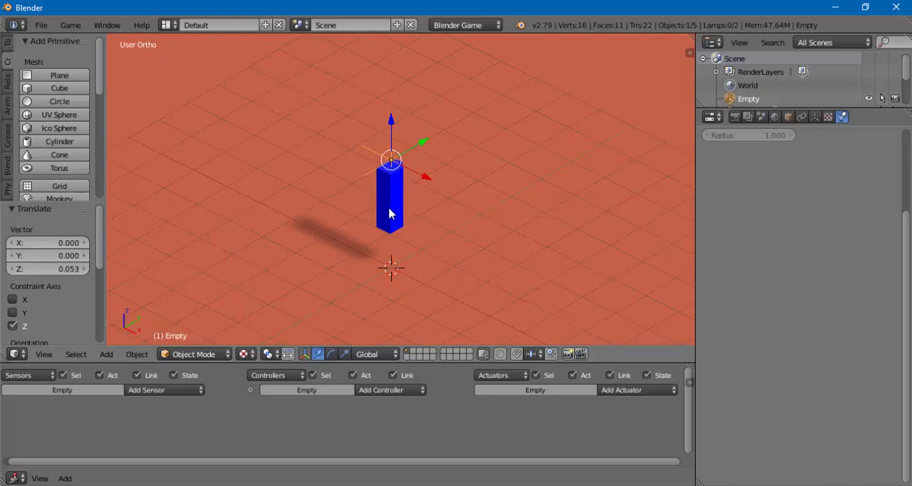
middle_click_drag(384, 221, 413, 250)
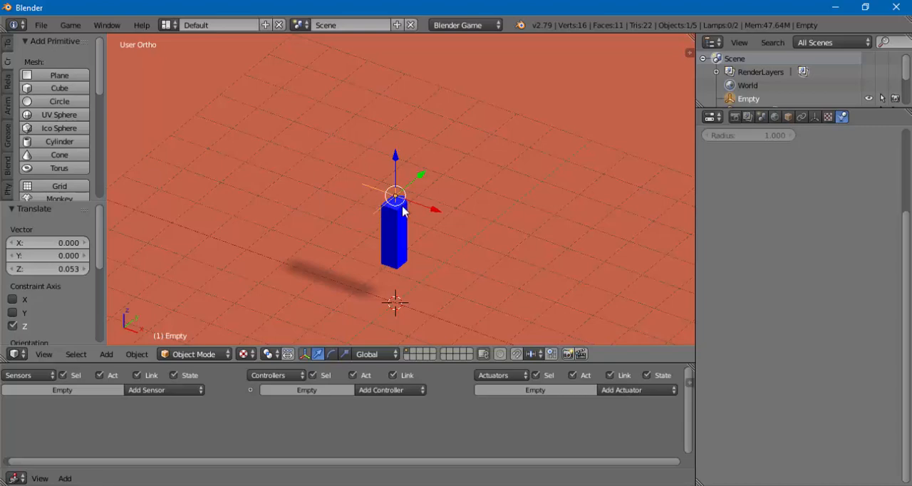
- Rename the empty as Pivot in its object properties
left_click(789, 117)
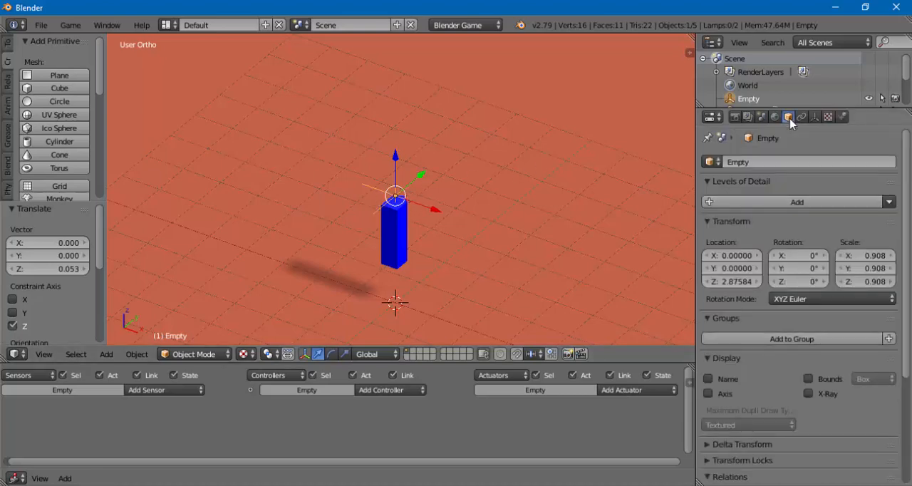
left_click(770, 165)
key("BackSpace")
type("Pivot")
key("Return")
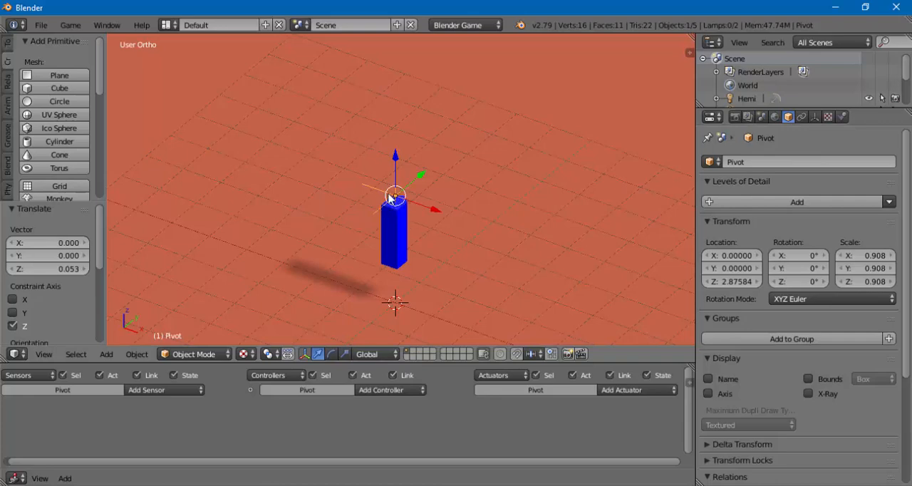
- Parent the Pivot empty to the Player with the Object option, and briefly run and stop the game as a check
right_click(394, 241, "shift")
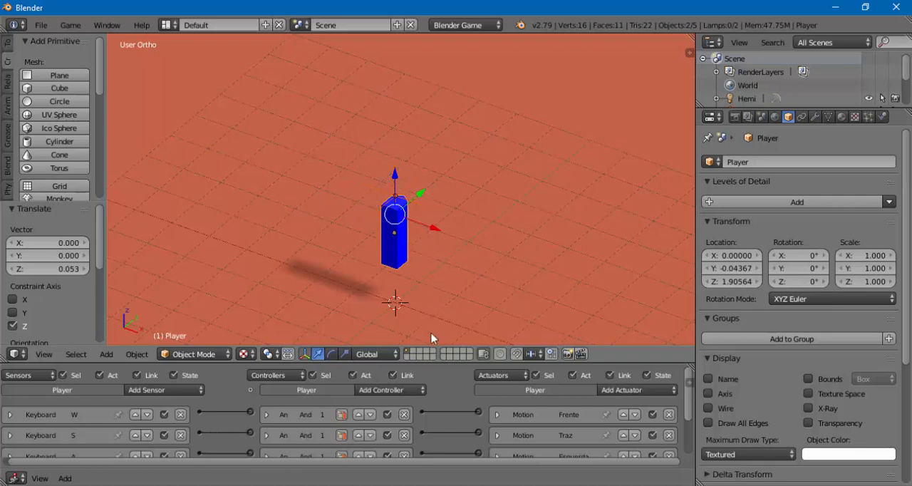
left_click_drag(439, 363, 428, 303)
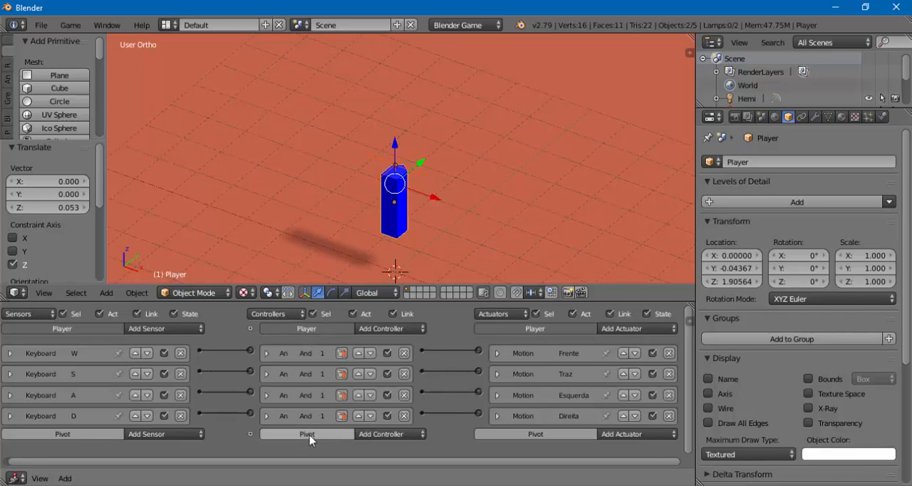
left_click_drag(456, 302, 455, 382)
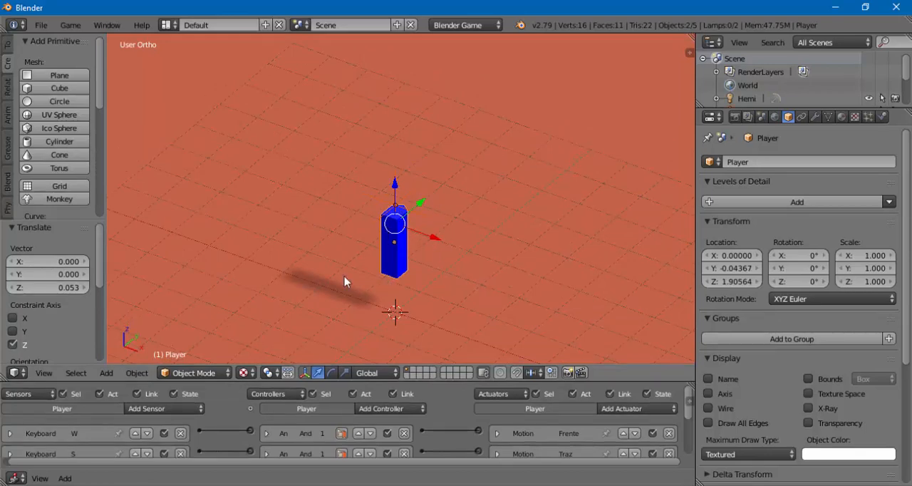
key("ctrl+p")
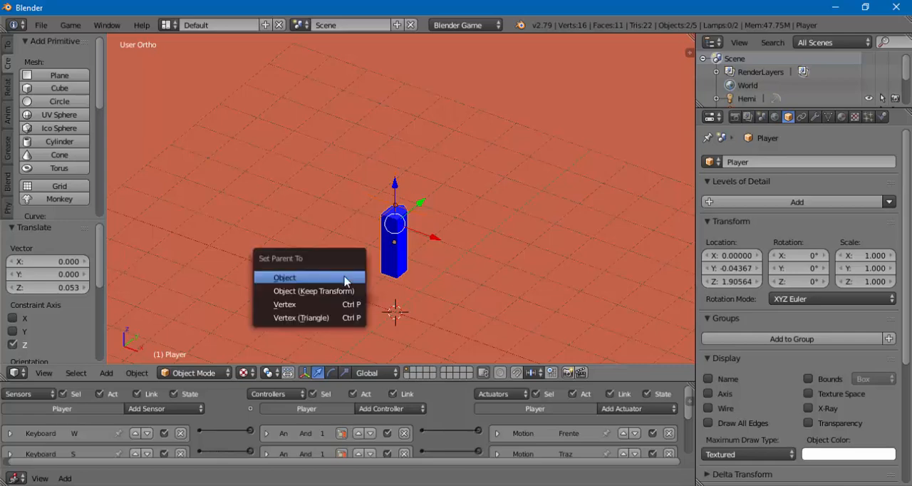
left_click(297, 275)
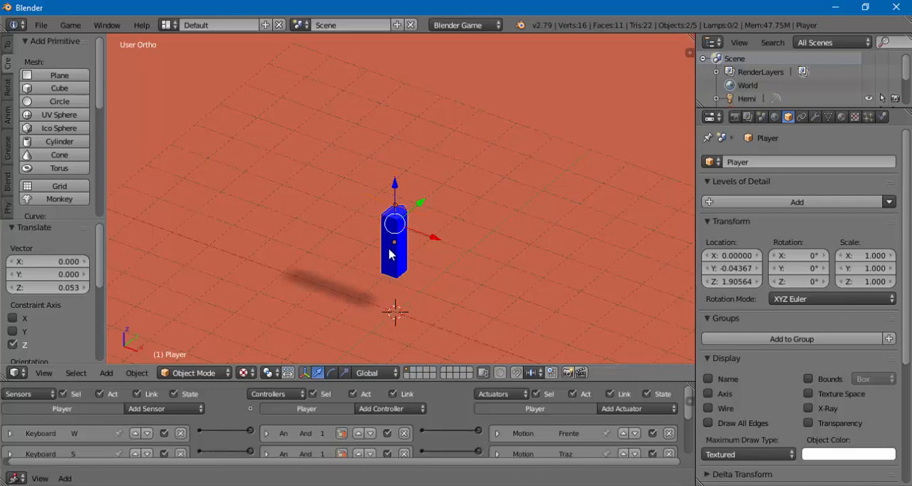
key("ctrl+p")
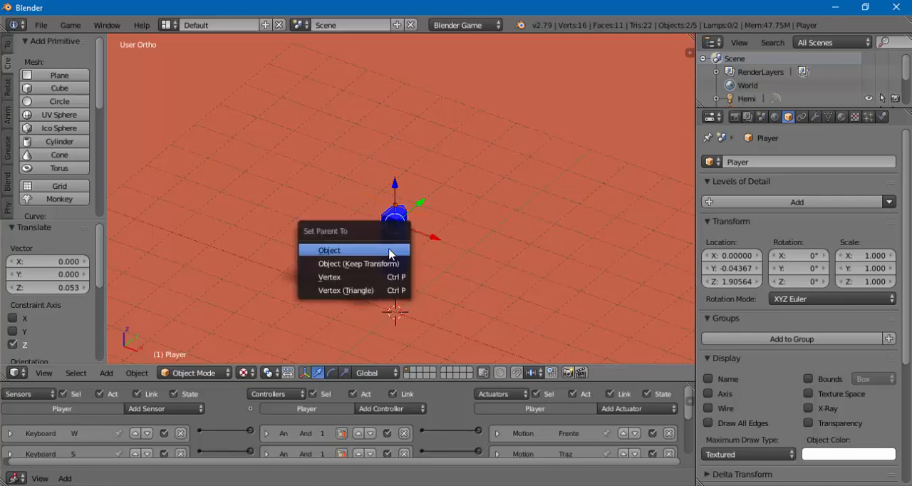
left_click(330, 251)
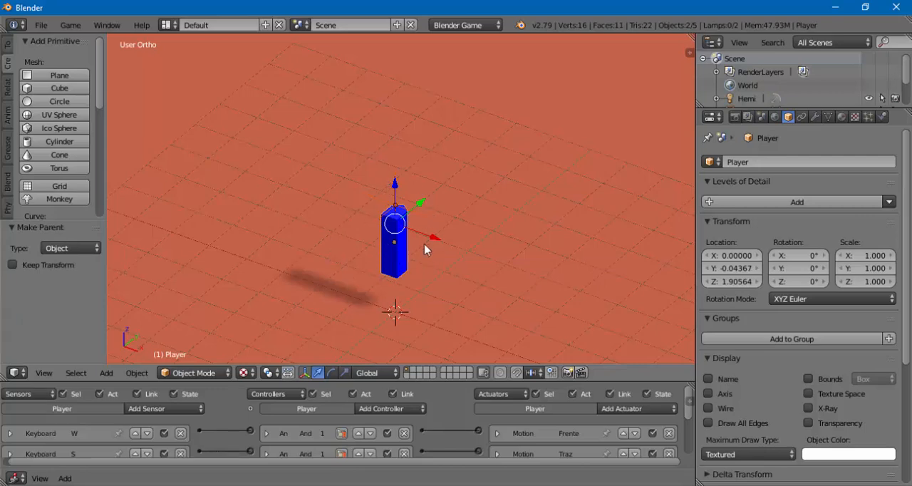
key("p")
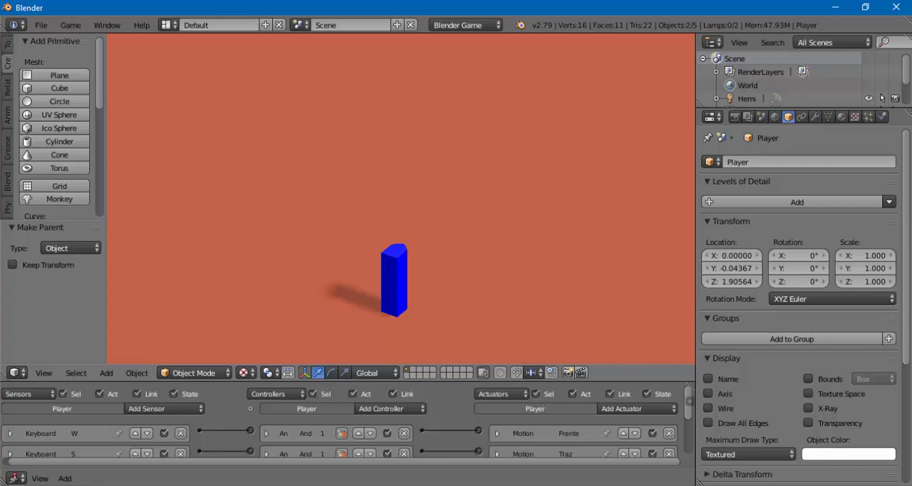
key("Escape")
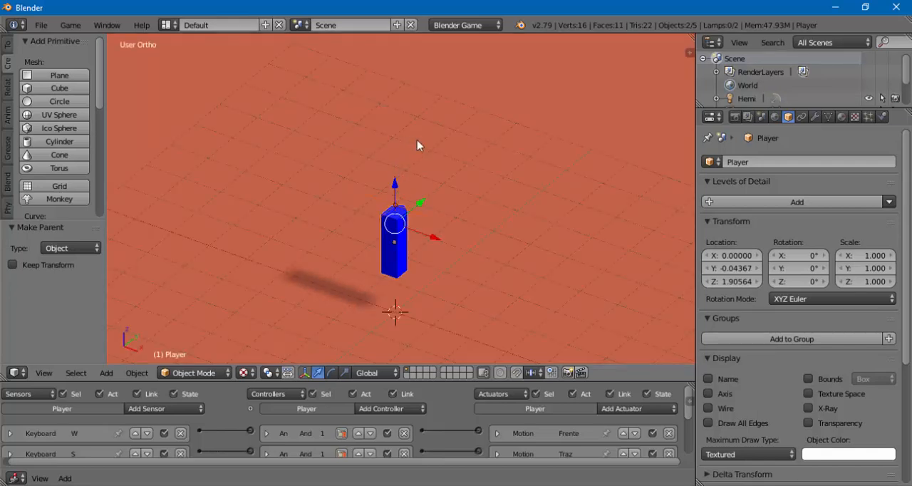
- Deselect everything and add a camera at the 3D cursor in the scene center
key("a")
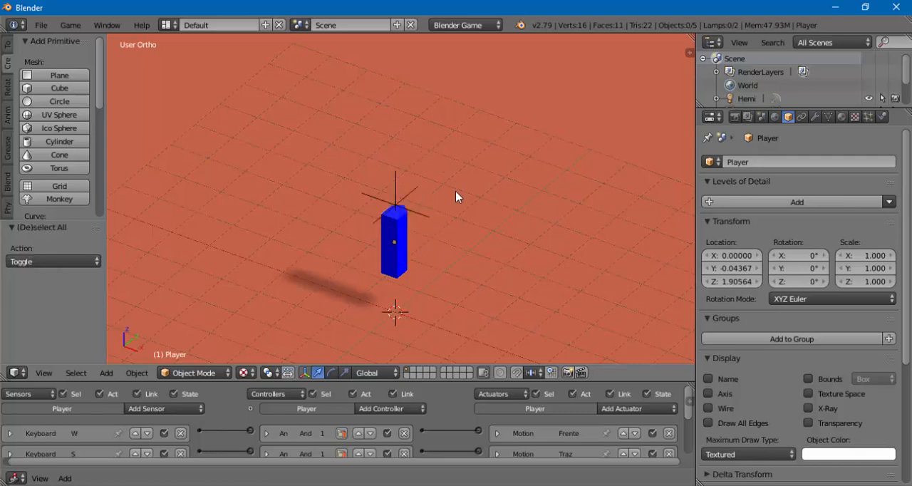
middle_click_drag(466, 228, 417, 214)
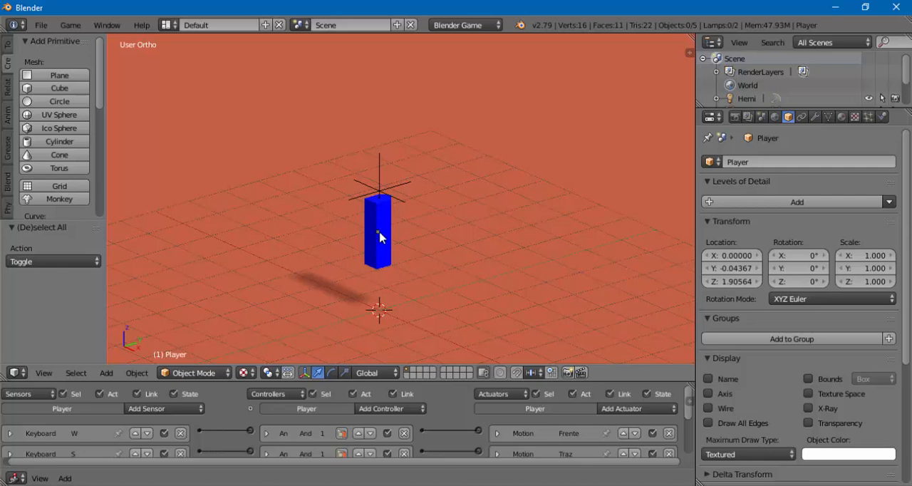
scroll(418, 287, "down", 4)
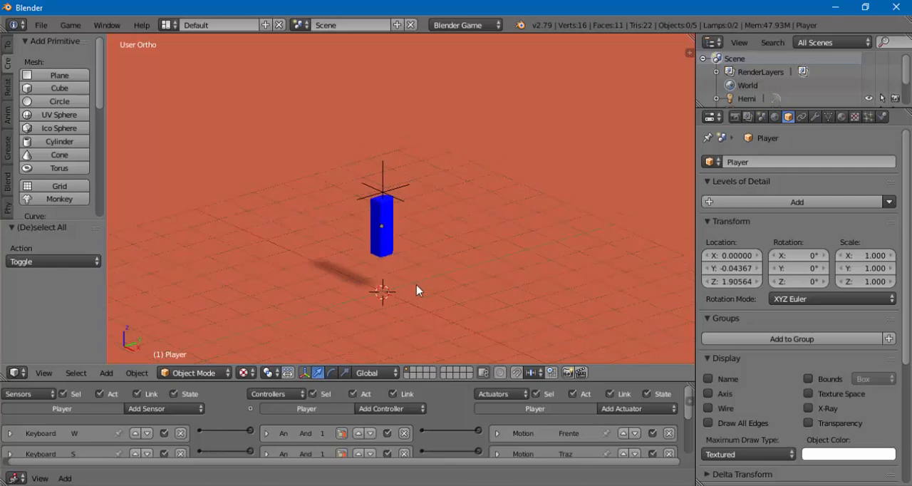
middle_click_drag(424, 305, 404, 226)
scroll(416, 233, "up", 1)
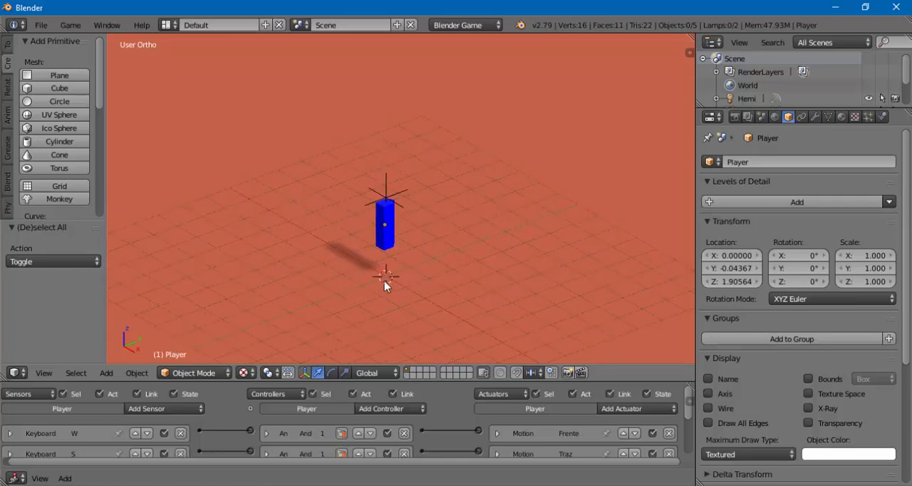
mouse_move(316, 281)
middle_mouse_down()
mouse_move(320, 261)
mouse_move(311, 269)
middle_mouse_up()
key("shift+a")
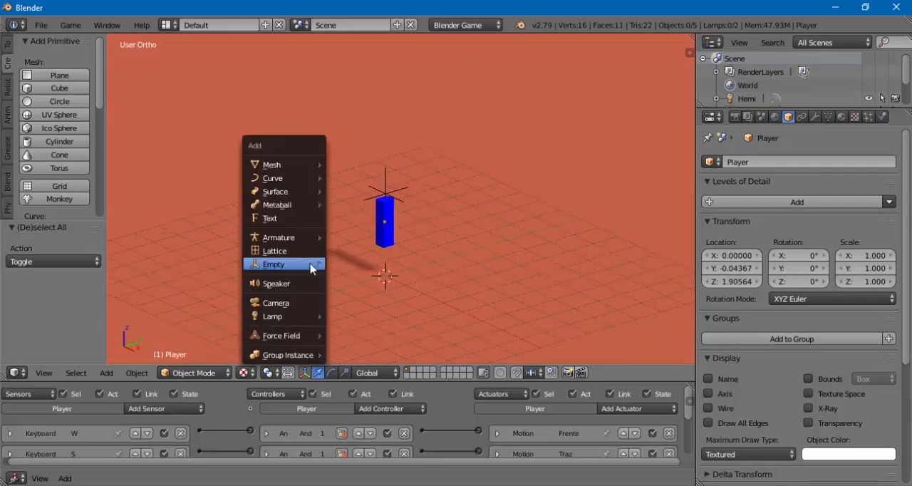
mouse_move(312, 268)
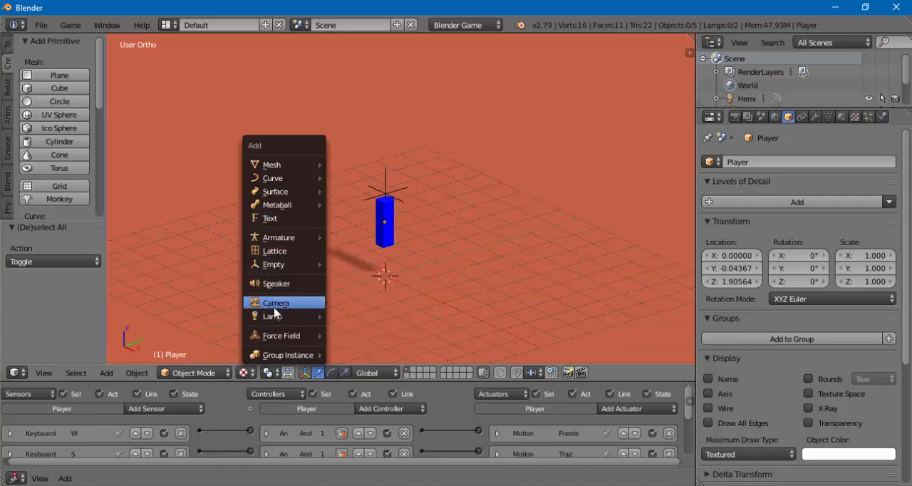
mouse_move(272, 318)
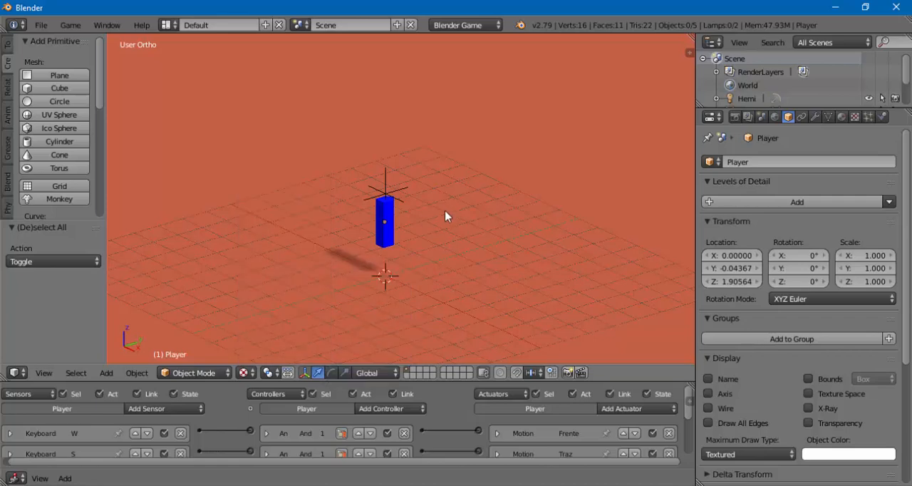
key("shift+a")
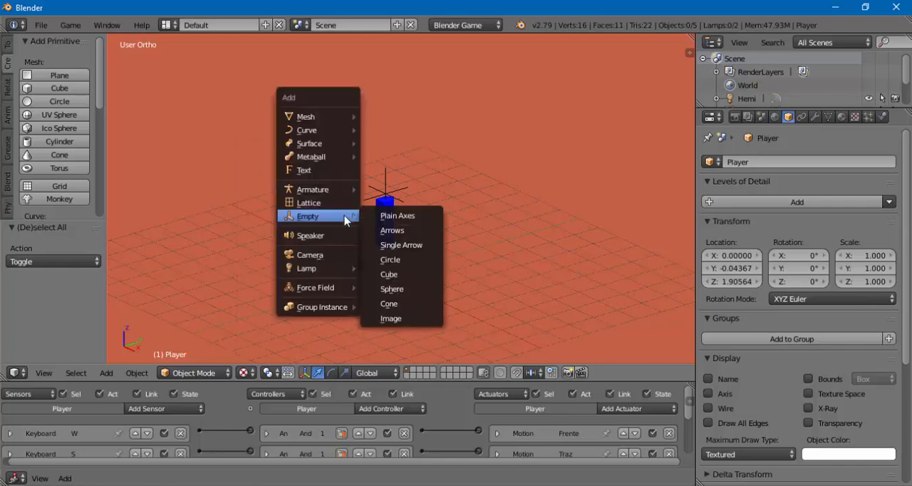
left_click(310, 257)
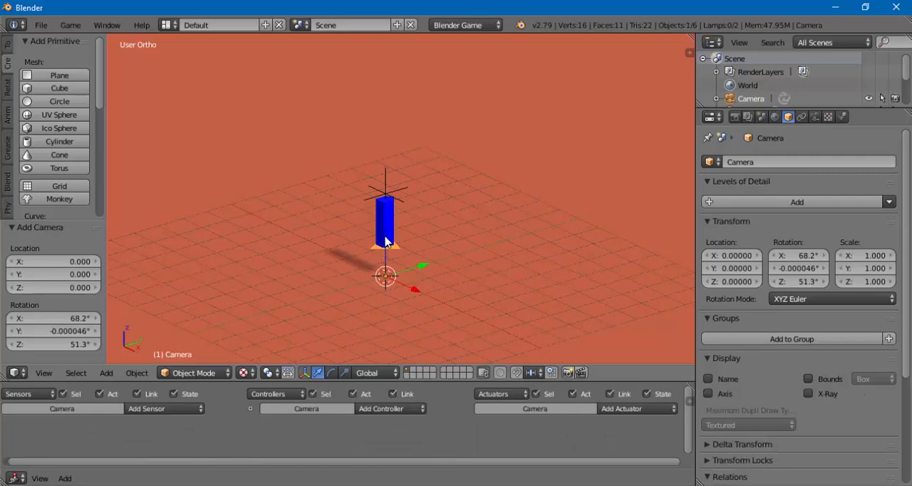
- Raise the camera along Z above the Player to about 5.49 and clear its rotation
left_click_drag(384, 240, 378, 120)
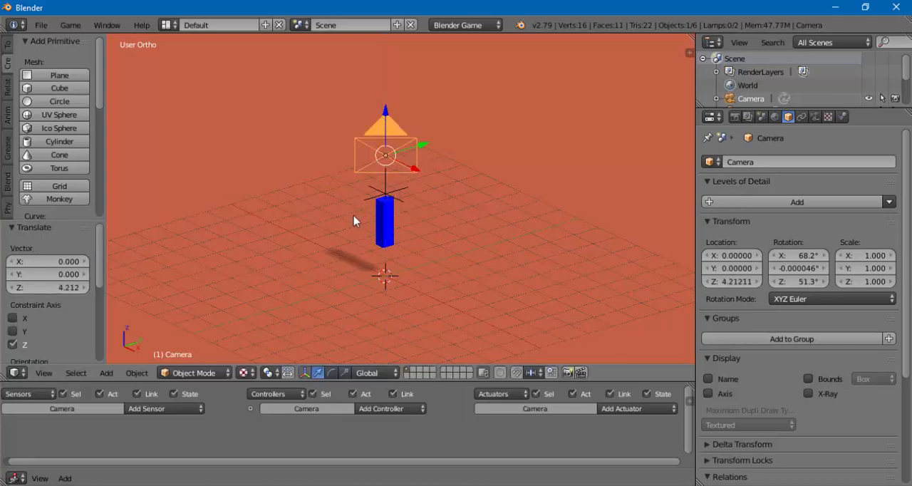
middle_click_drag(356, 221, 401, 247)
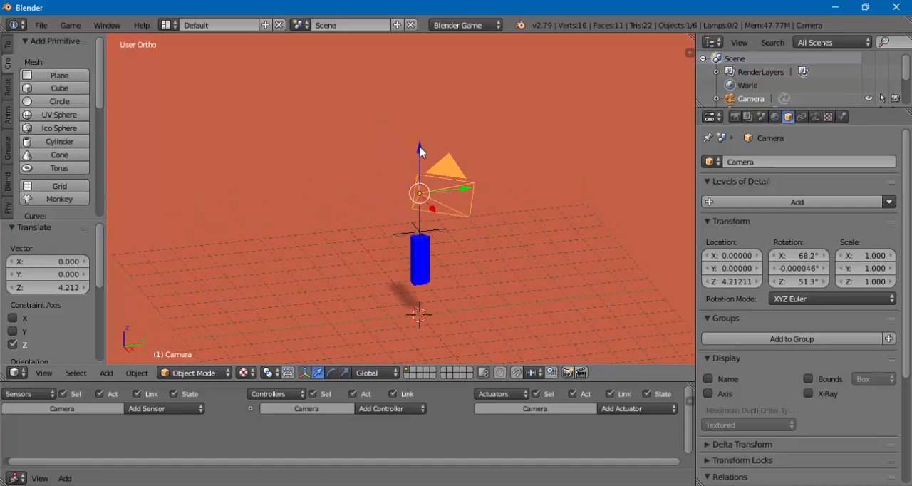
left_click_drag(421, 154, 419, 106)
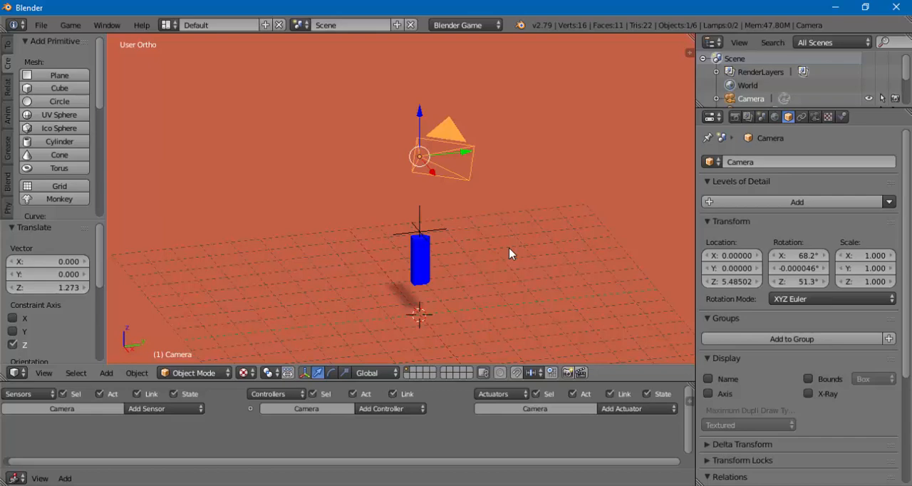
key("alt+r")
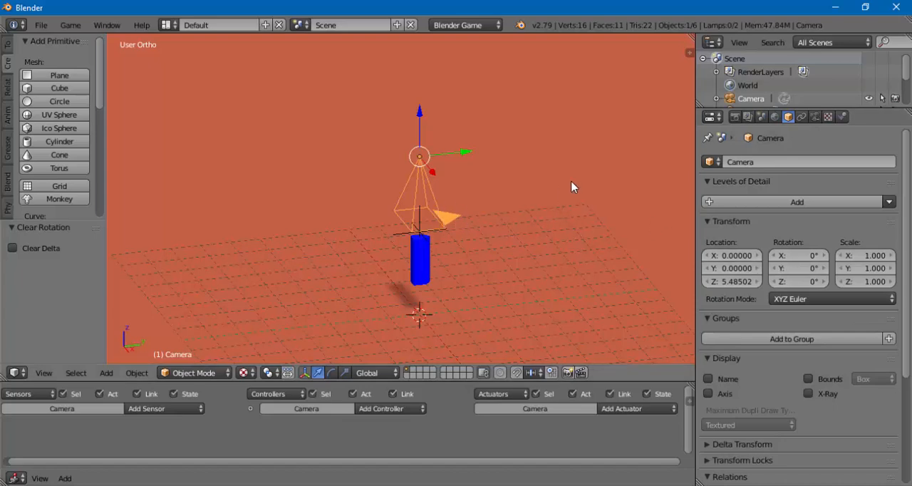
key("n")
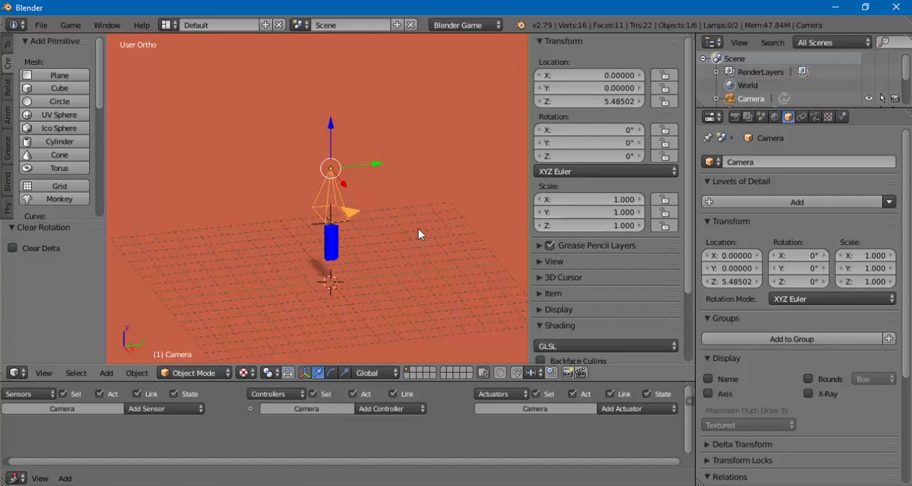
key("n")
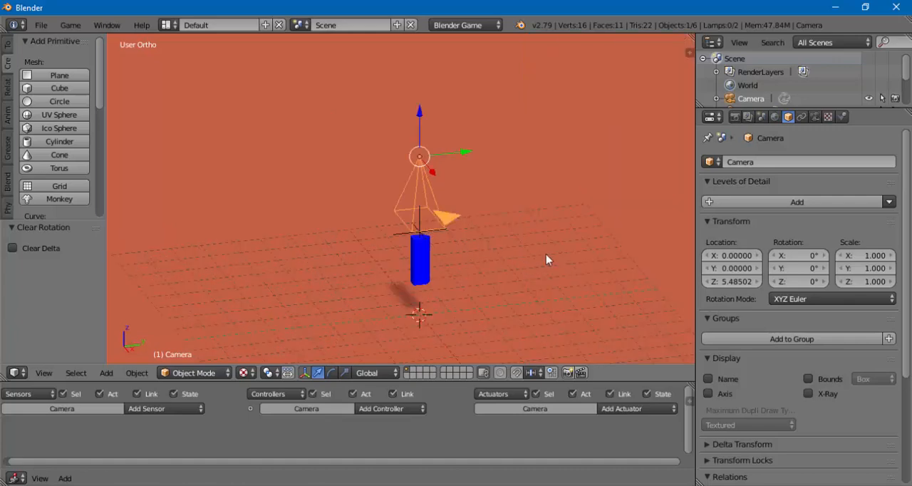
left_click_drag(701, 311, 709, 312)
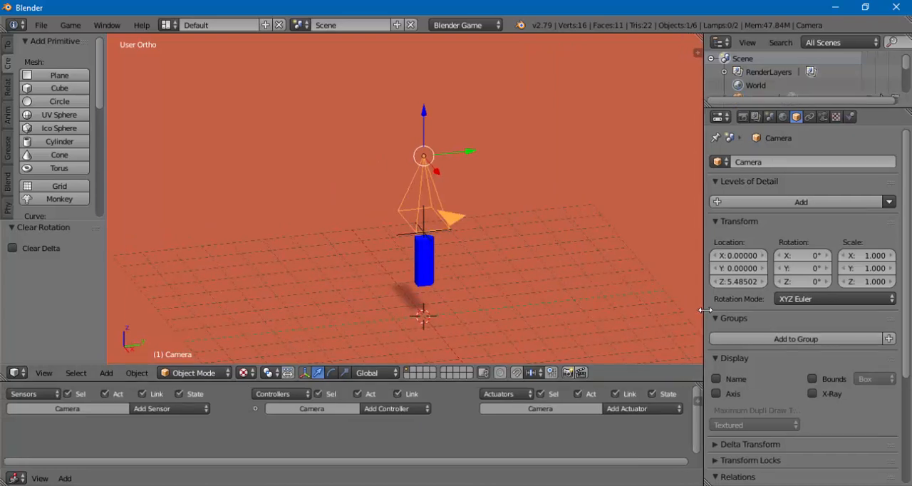
scroll(475, 235, "down", 1)
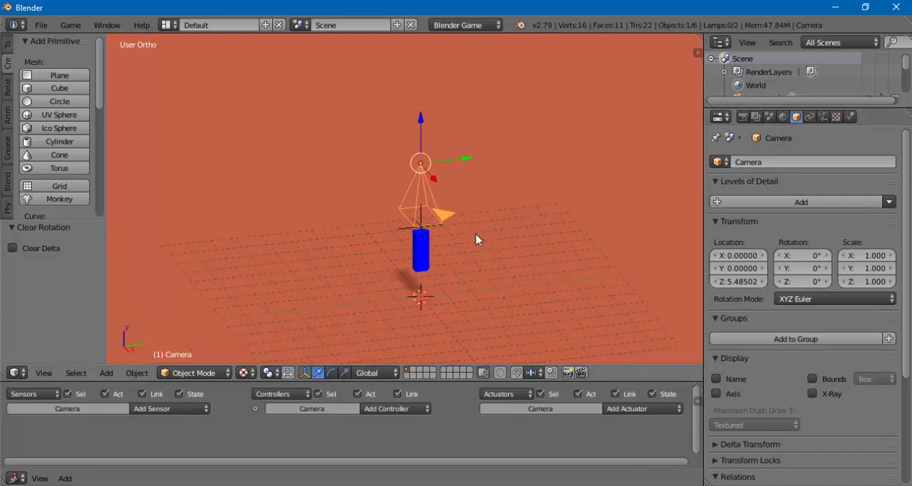
middle_click_drag(453, 258, 483, 255)
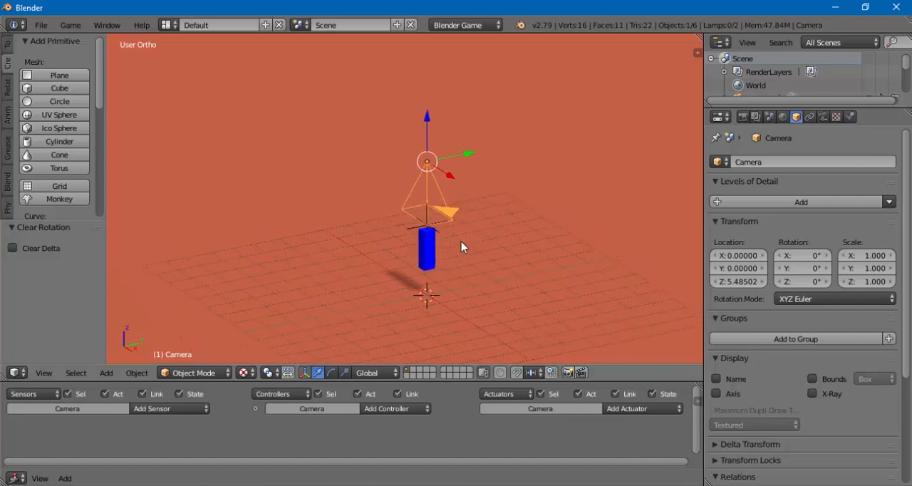
scroll(490, 217, "up", 2)
mouse_move(492, 220)
middle_mouse_down()
mouse_move(501, 242)
mouse_move(482, 232)
mouse_move(488, 208)
middle_mouse_up()
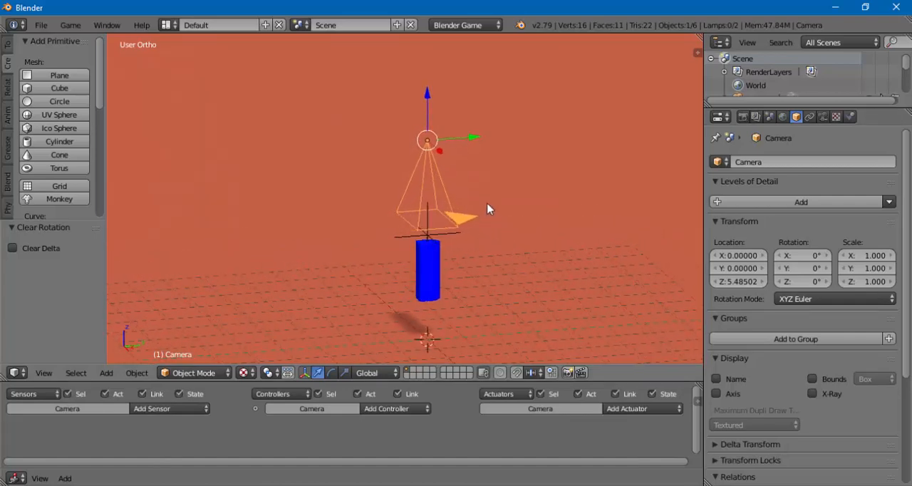
scroll(483, 228, "down", 1)
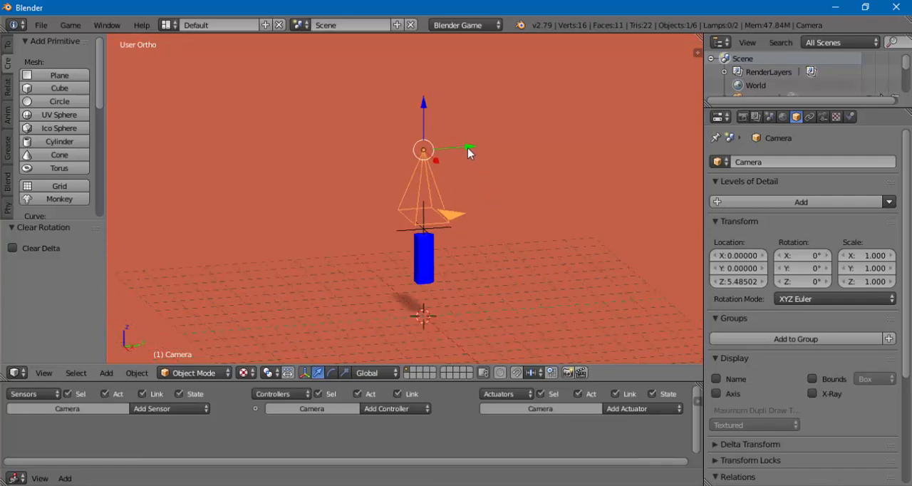
- Set the transform orientation to Local and compare the axis directions of the Player and the camera
right_click(419, 278)
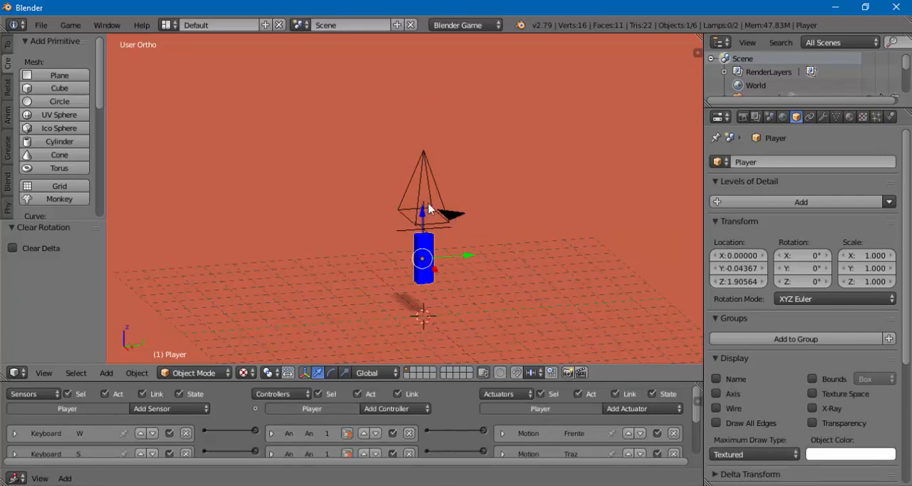
right_click(450, 216)
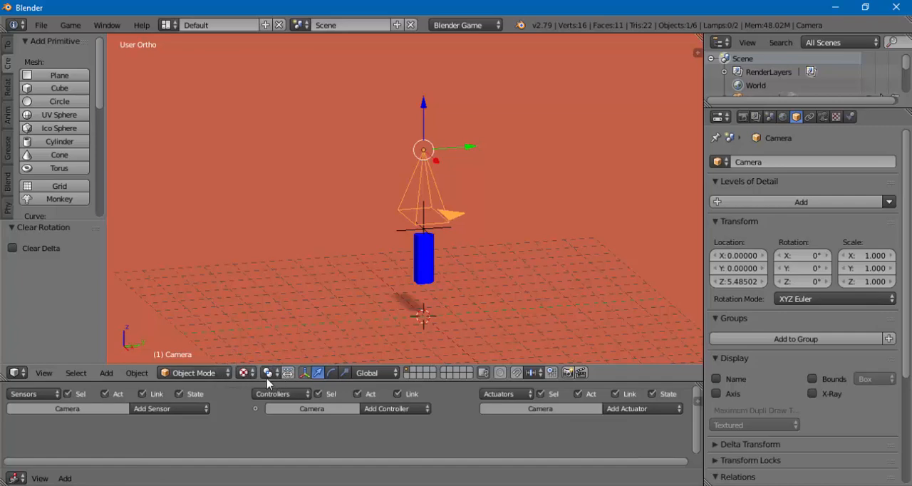
left_click(364, 375)
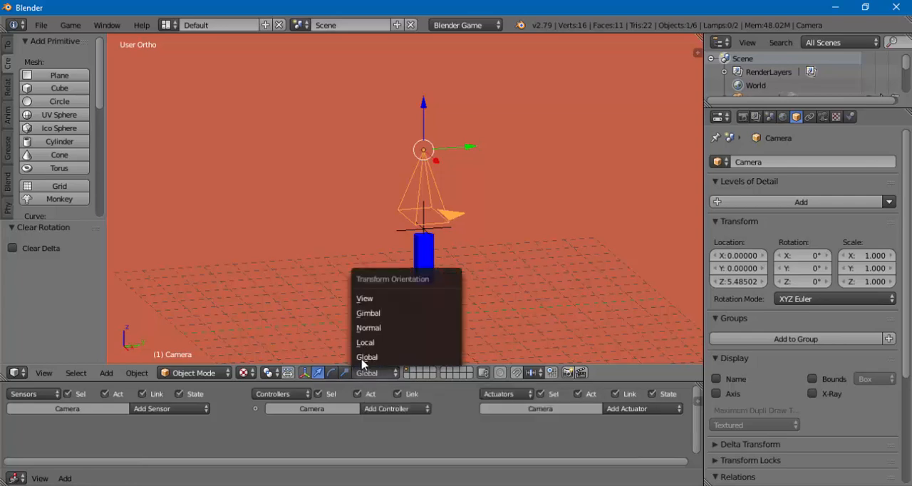
left_click(362, 342)
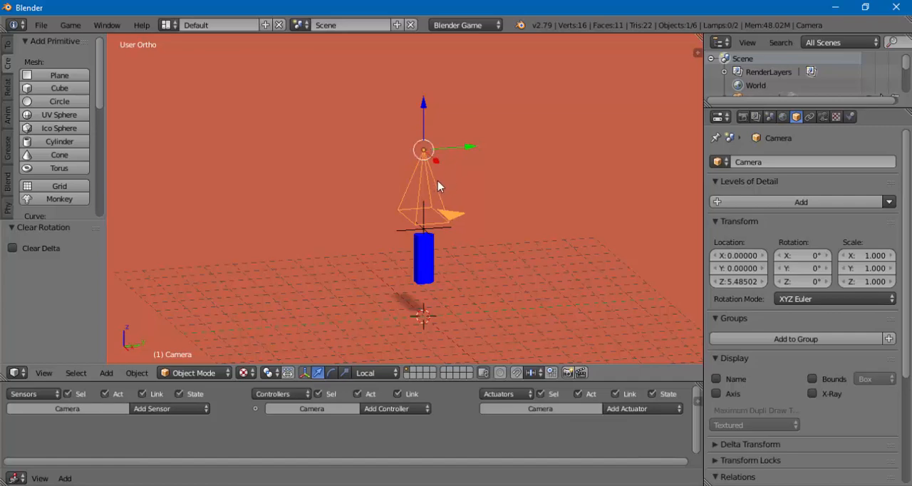
right_click(422, 262)
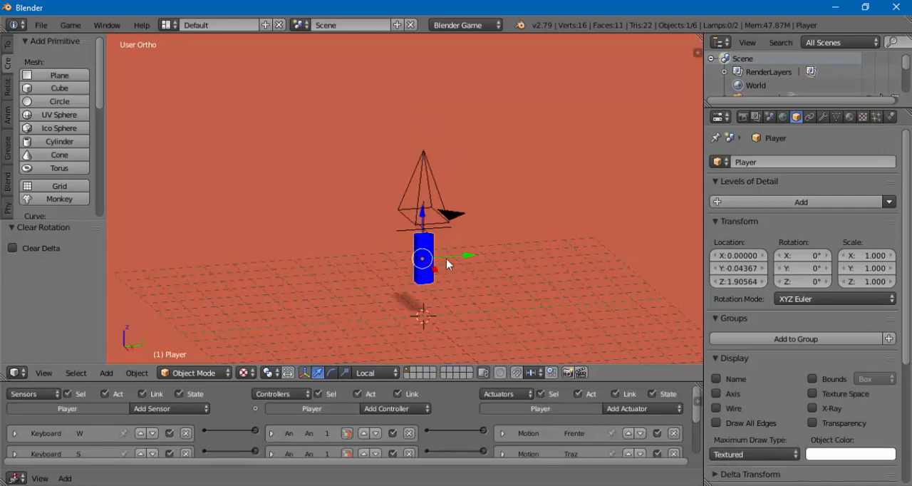
right_click(447, 217)
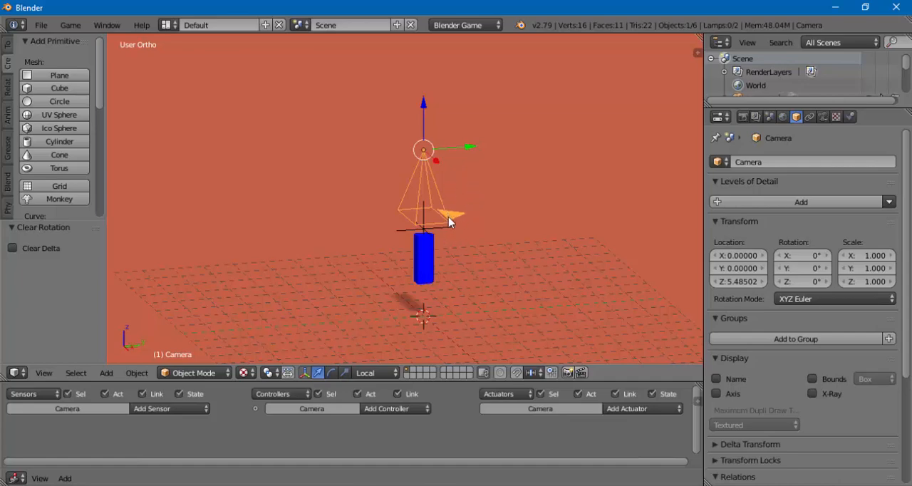
- Rotate the camera about the X axis by about 82.6° so it faces forward along Y
key("a")
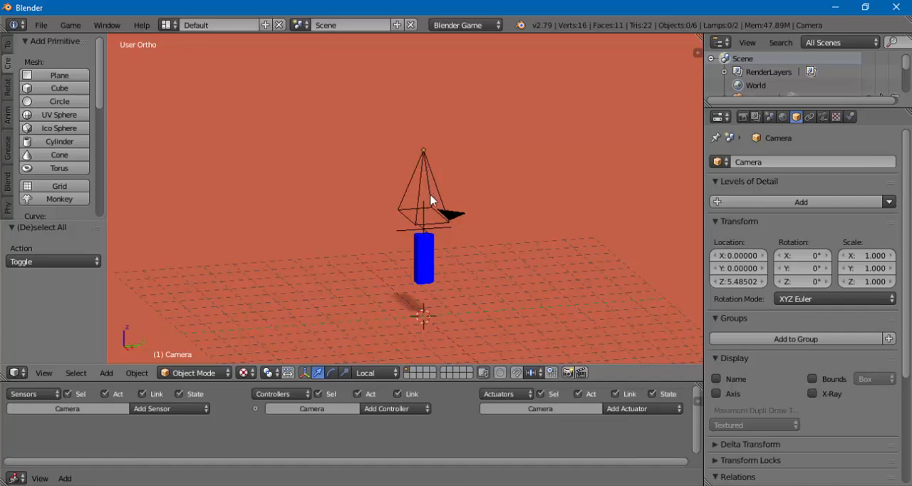
right_click(450, 220)
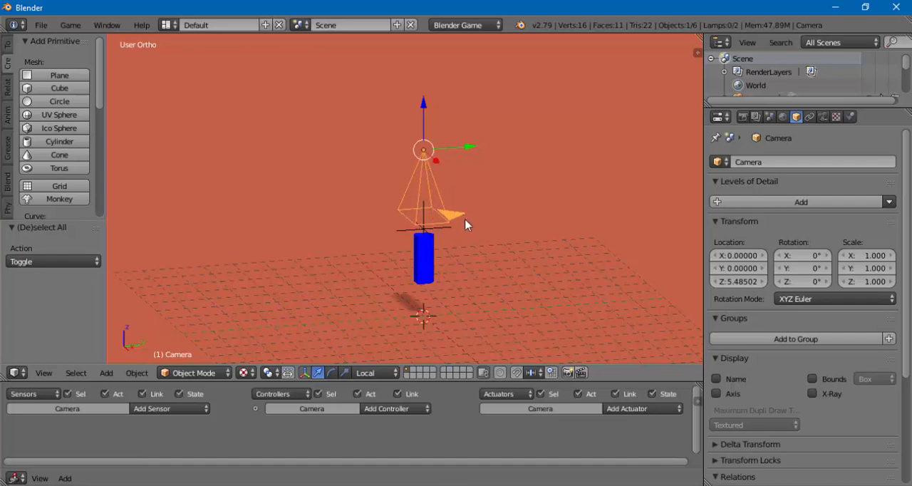
key("r")
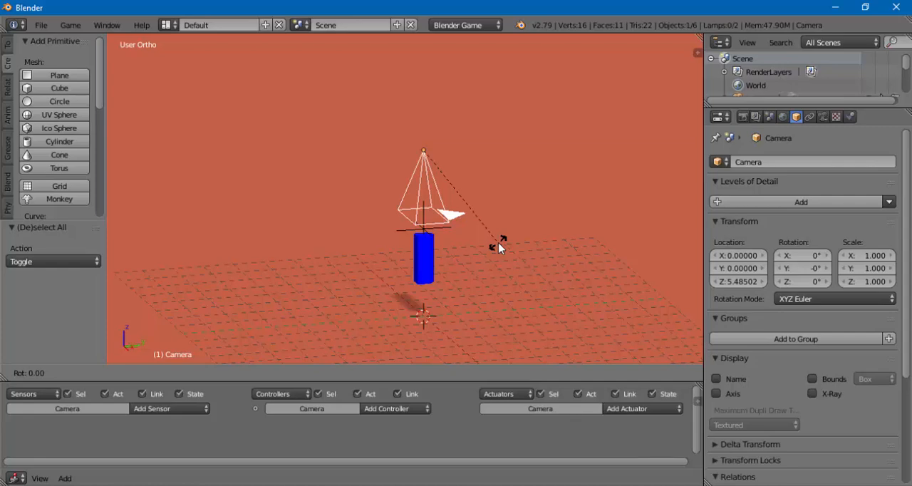
key("x")
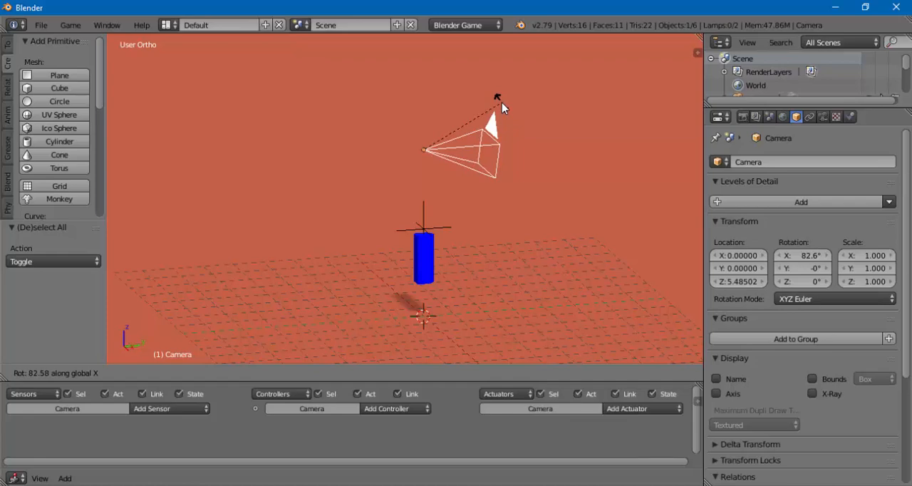
left_click(502, 107)
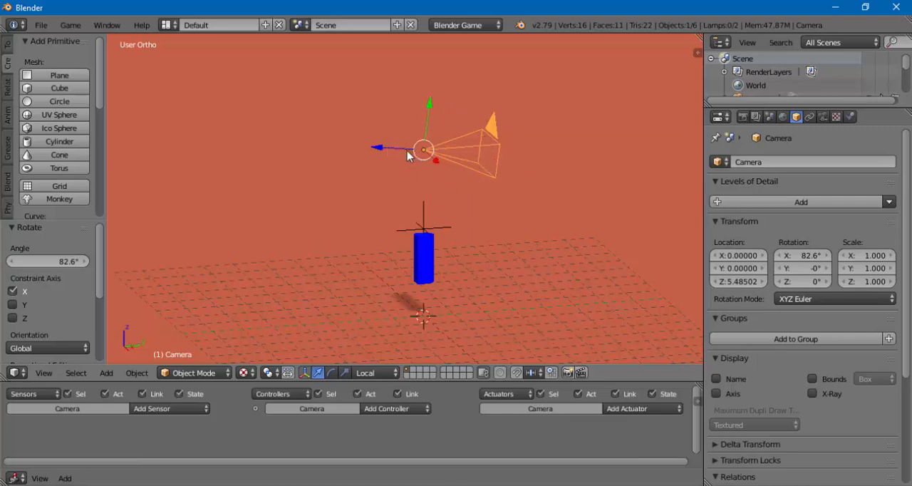
- Set the transform orientation to Global and move the camera behind the Player along Y by about -12.32
left_click(366, 372)
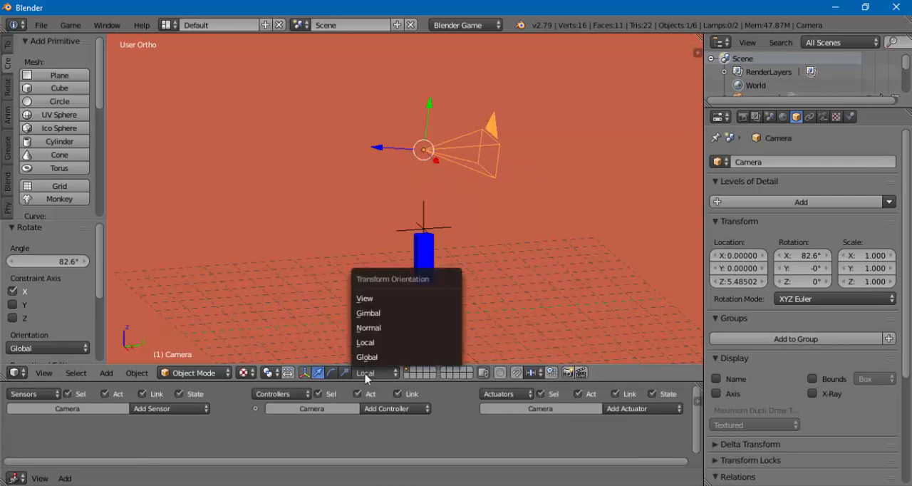
left_click(366, 357)
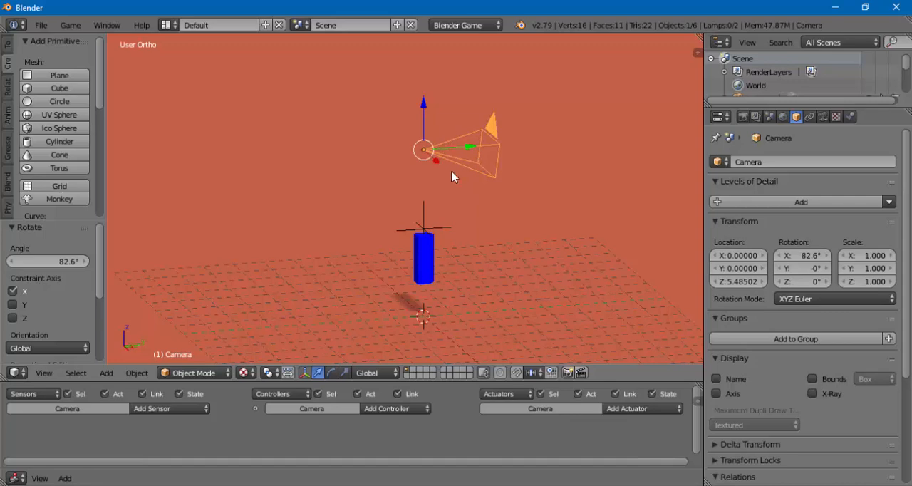
middle_click_drag(470, 160, 471, 182)
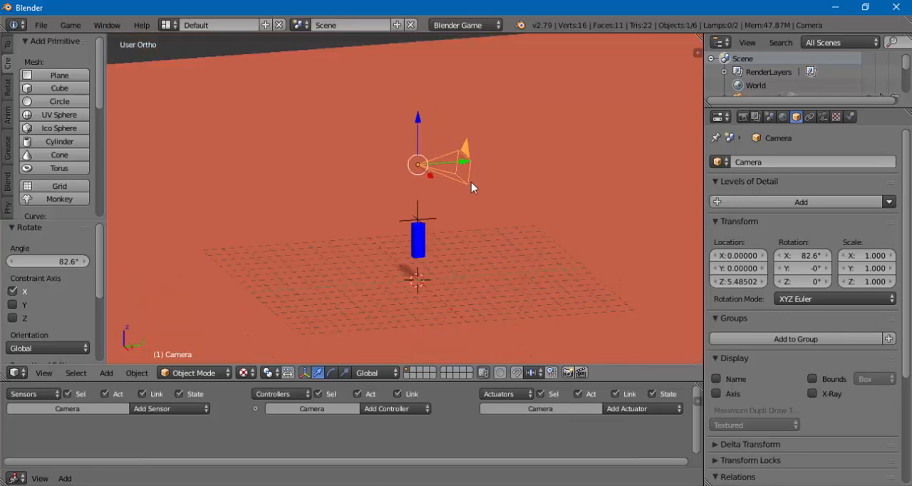
key("g")
key("y")
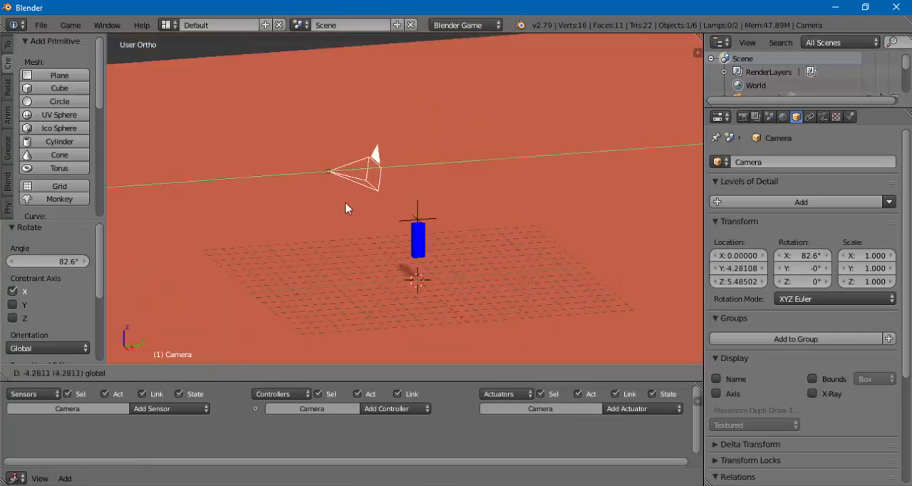
left_click(253, 248)
scroll(256, 249, "down", 3)
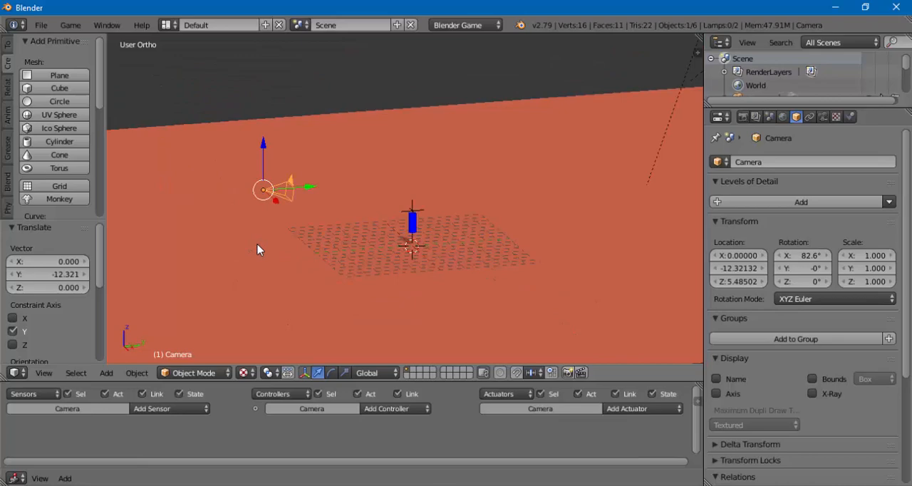
- Lower the camera to about 3.89 on Z and nudge it along Y to about -12.26
middle_click_drag(258, 249, 292, 218)
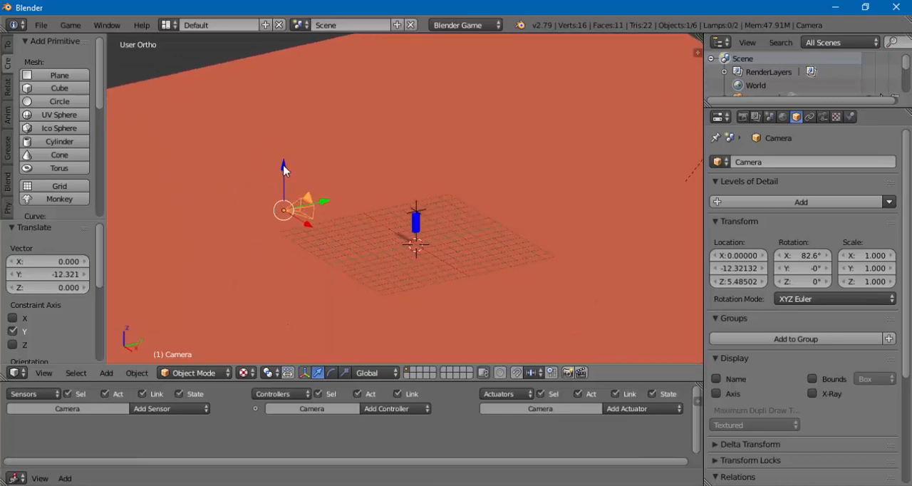
left_click_drag(283, 169, 285, 188)
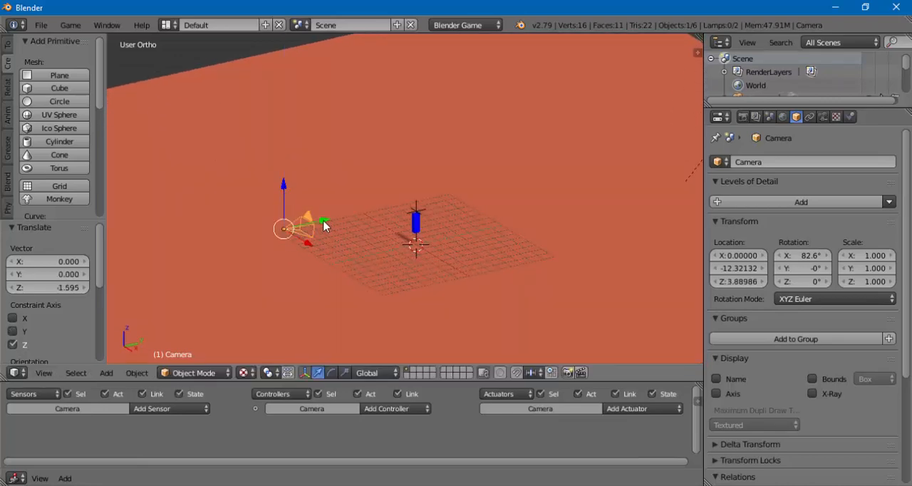
left_click_drag(324, 221, 325, 221)
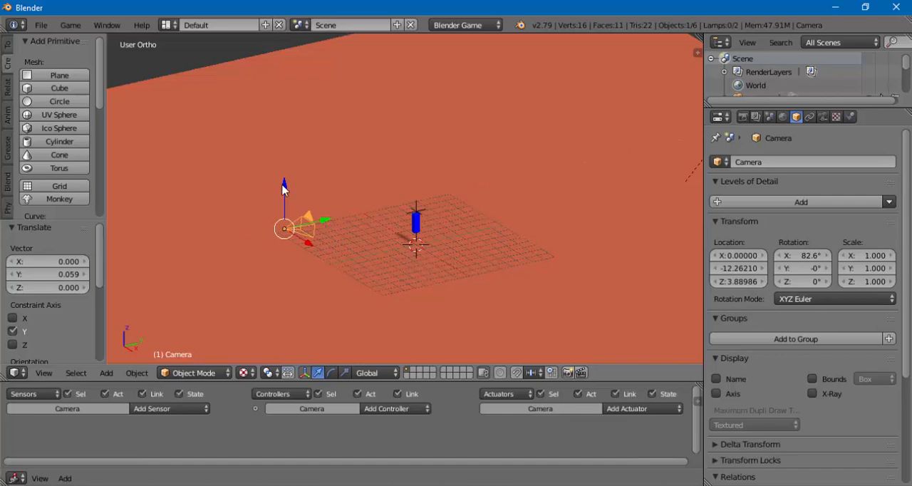
left_click(283, 185)
- Examine from behind and from the side how the camera lines up with the Pivot empty and the Player
middle_click_drag(402, 244, 495, 258)
scroll(420, 238, "up", 6)
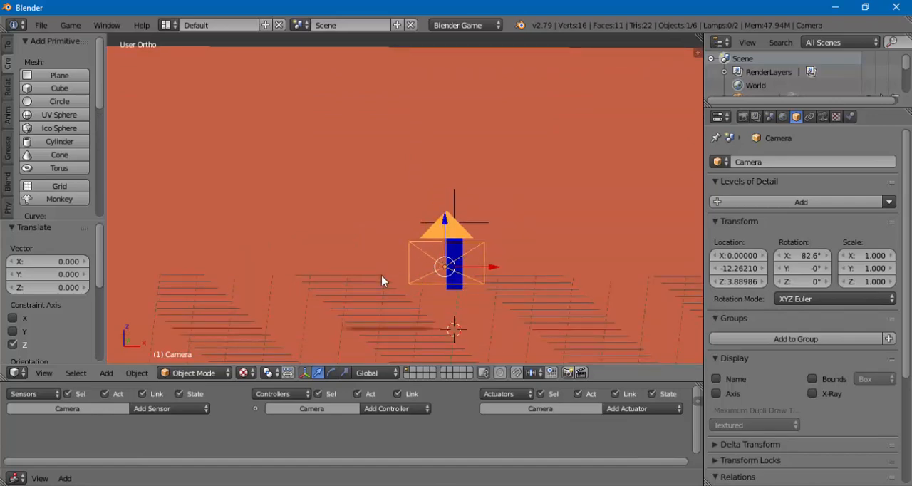
middle_click_drag(382, 275, 369, 219, "shift")
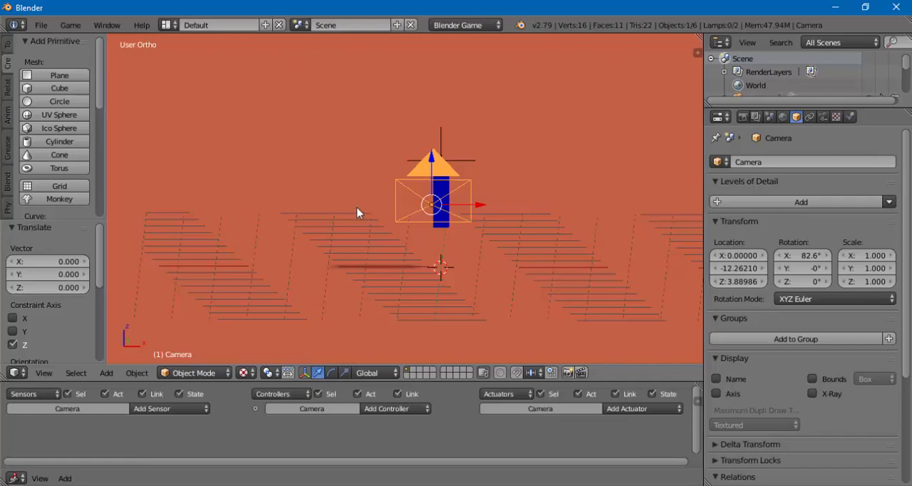
mouse_move(357, 212)
middle_mouse_down()
mouse_move(336, 204)
mouse_move(336, 183)
mouse_move(394, 188)
mouse_move(376, 237)
mouse_move(285, 207)
mouse_move(300, 188)
mouse_move(350, 209)
mouse_move(397, 200)
mouse_move(373, 219)
mouse_move(362, 213)
middle_mouse_up()
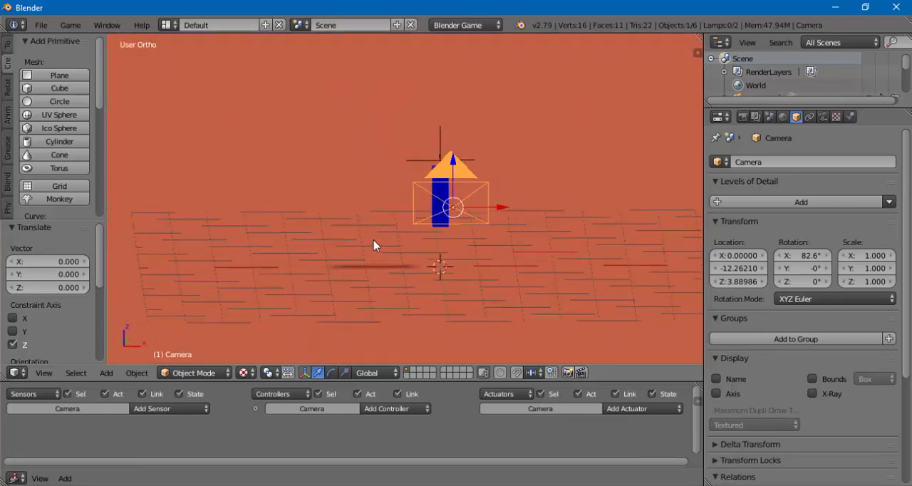
middle_click_drag(373, 244, 360, 205, "shift")
scroll(401, 170, "up", 5)
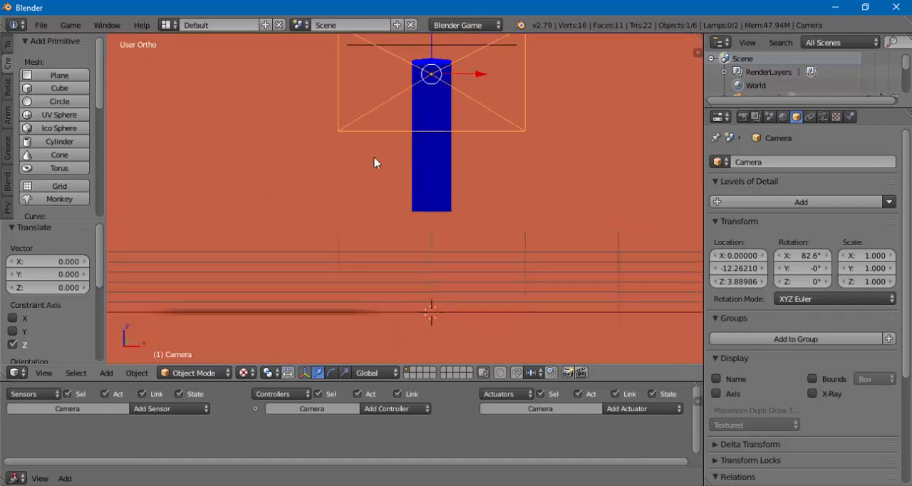
middle_click_drag(373, 163, 377, 249, "shift")
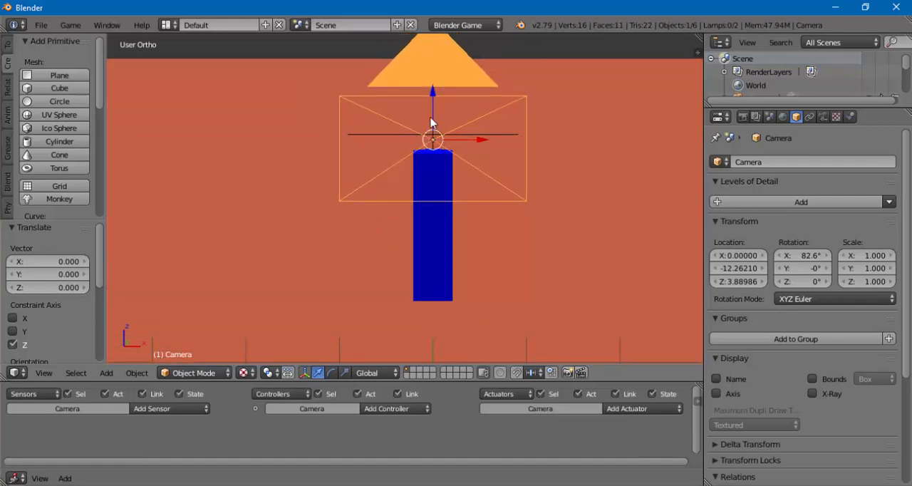
right_click(491, 136)
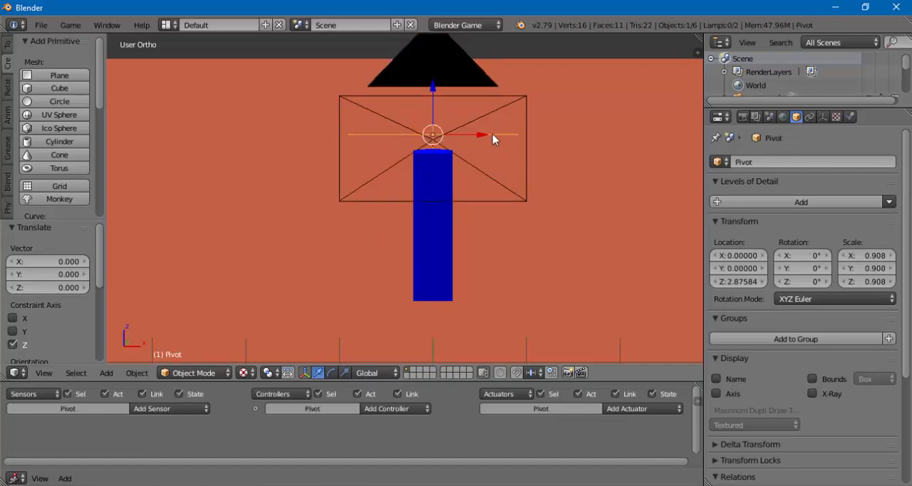
right_click(489, 120)
middle_click_drag(503, 157, 352, 186)
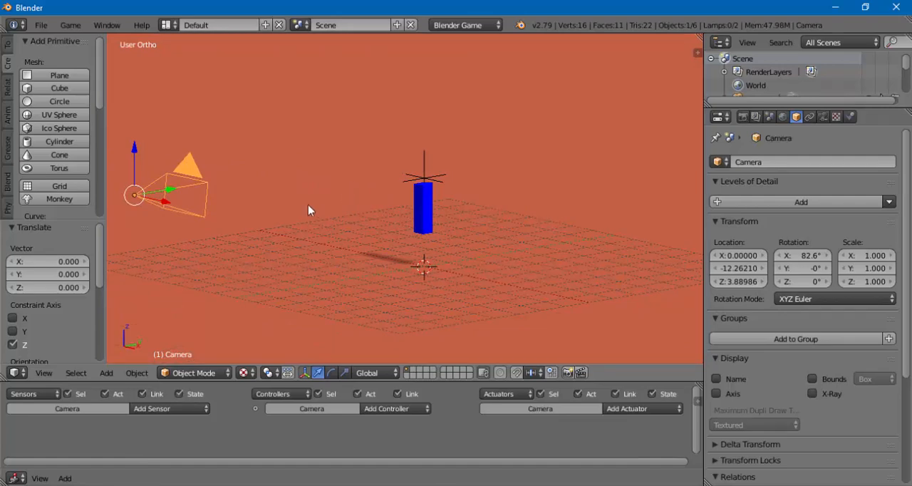
middle_click_drag(309, 207, 315, 204)
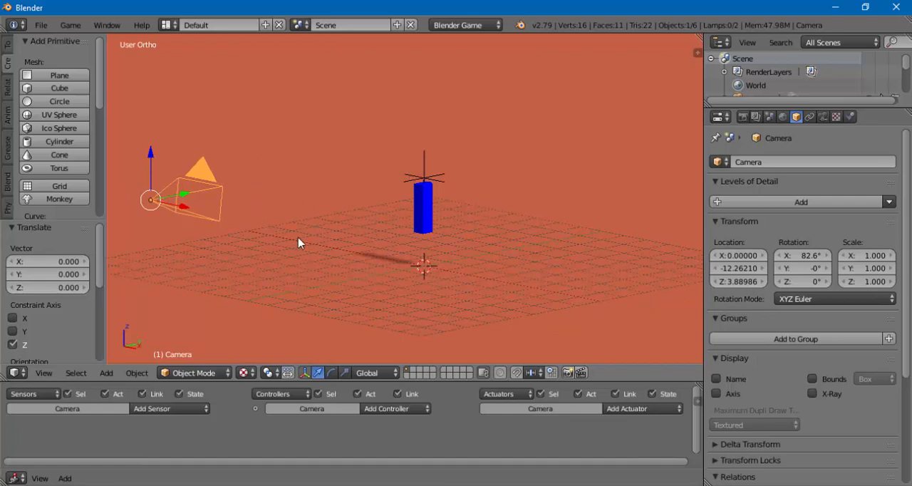
middle_click_drag(295, 242, 290, 222)
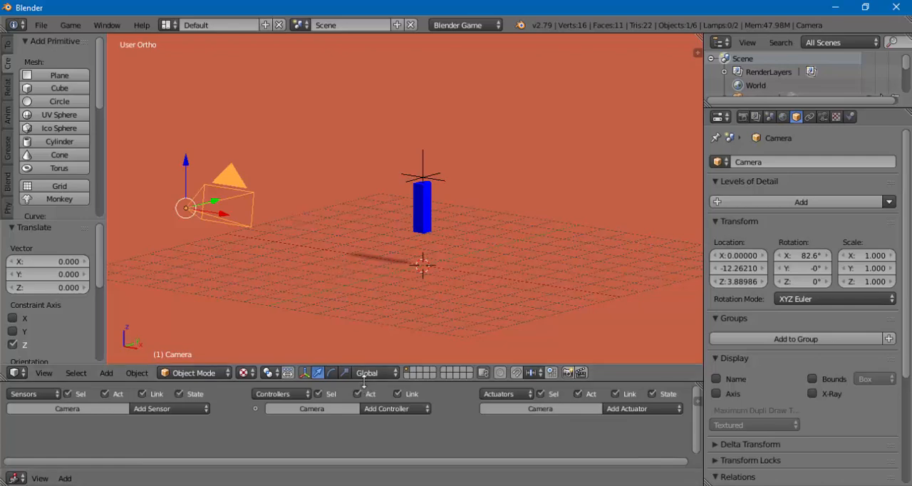
- Enlarge the logic editor and add an Always sensor and a Camera actuator to the camera
left_click_drag(364, 378, 360, 314)
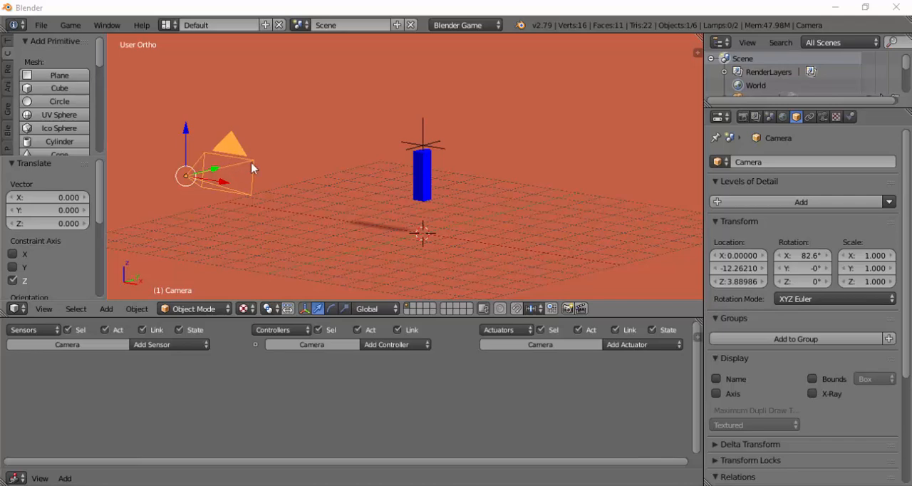
left_click(136, 346)
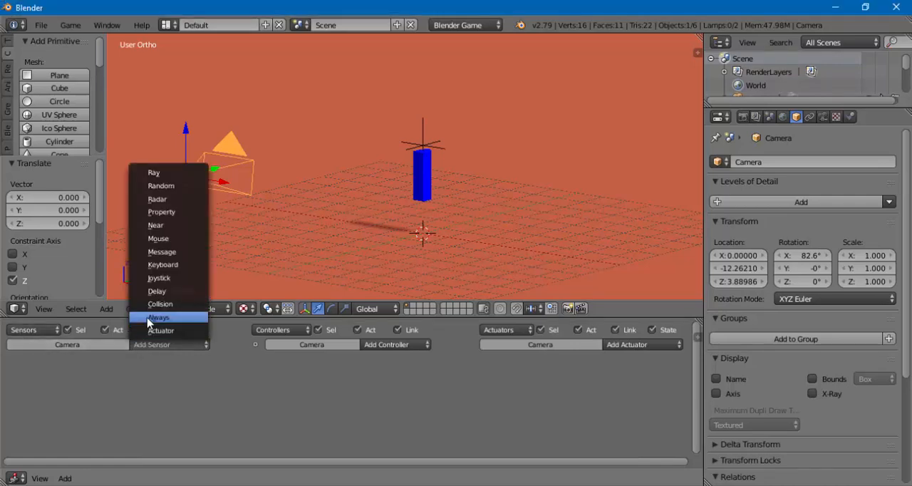
left_click(151, 317)
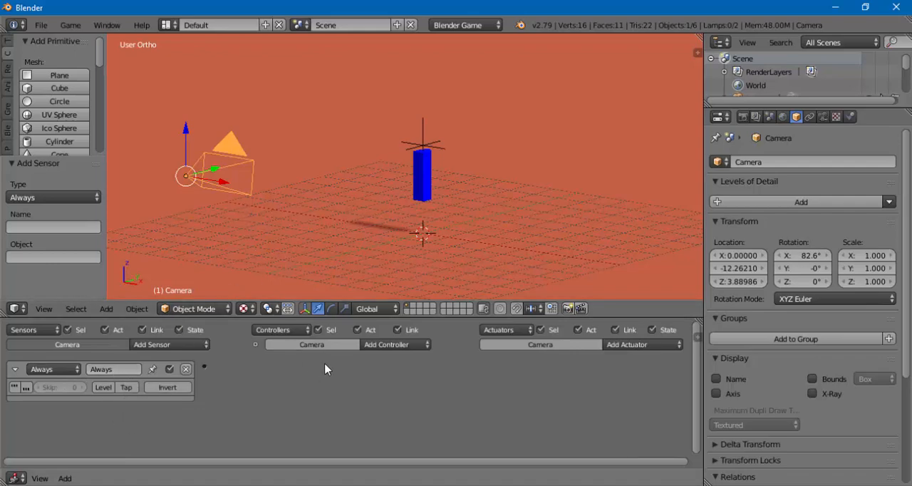
left_click(623, 346)
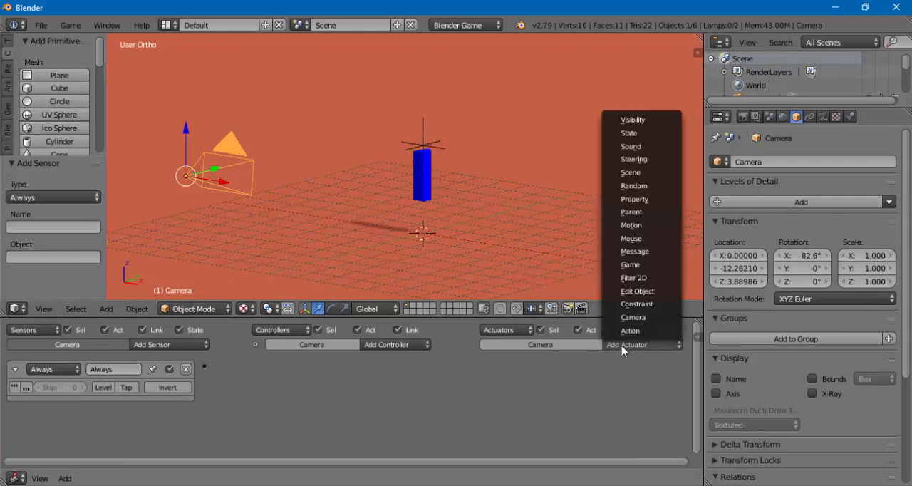
left_click(631, 318)
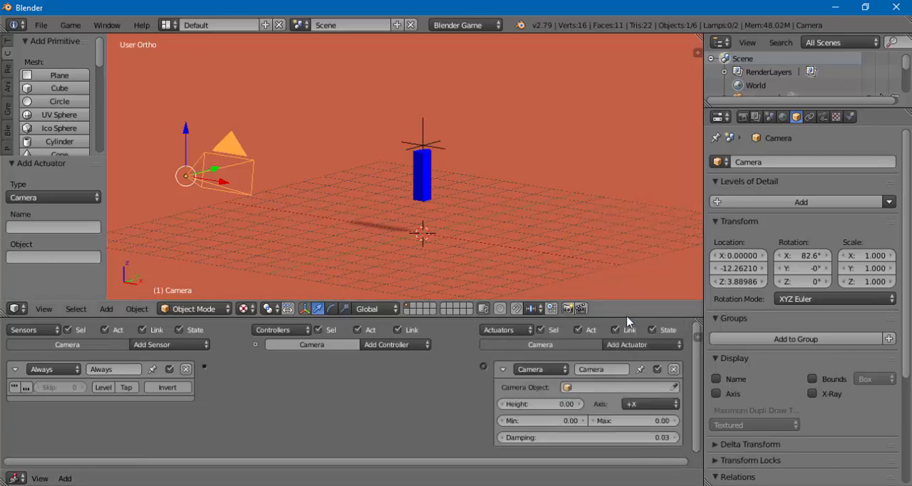
- Make more room for the logic bricks and set the Camera actuator's target object to Pivot
left_click_drag(611, 318, 602, 284)
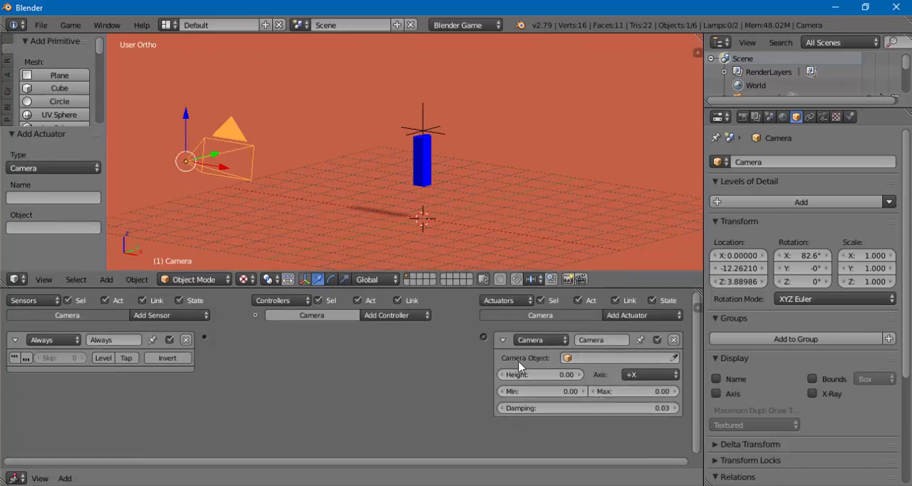
left_click(603, 359)
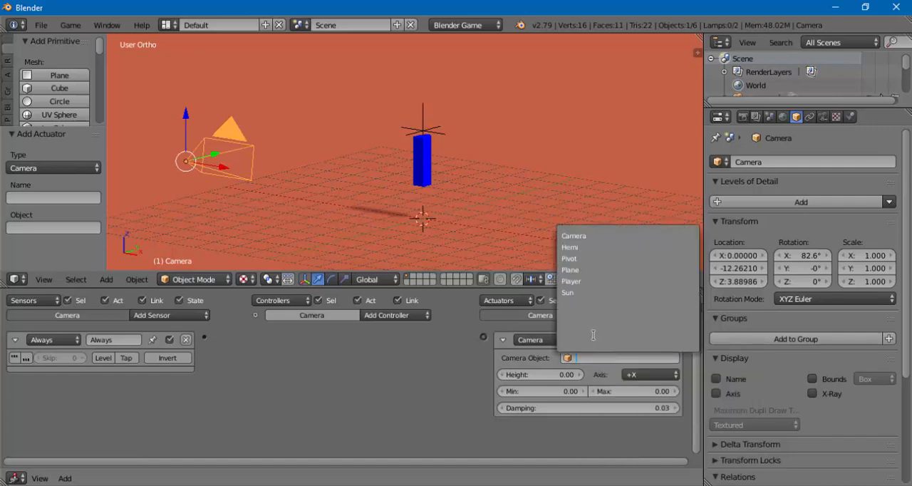
left_click(580, 260)
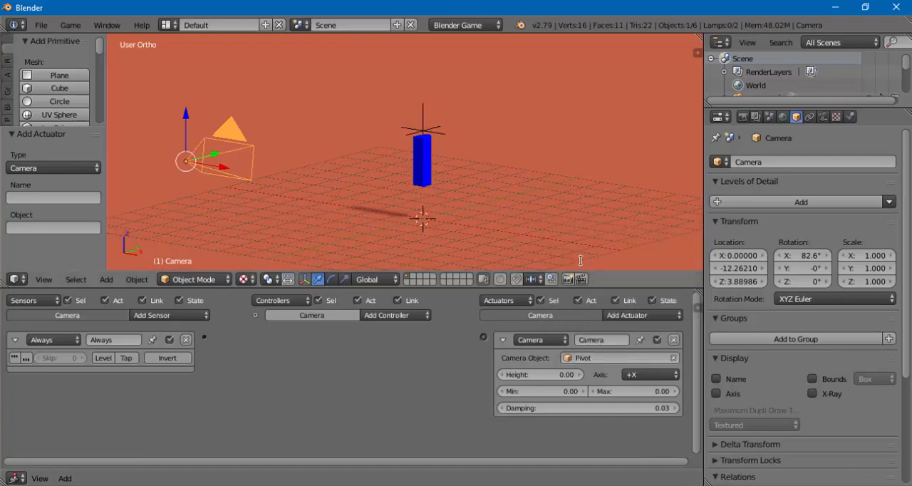
left_click(606, 359)
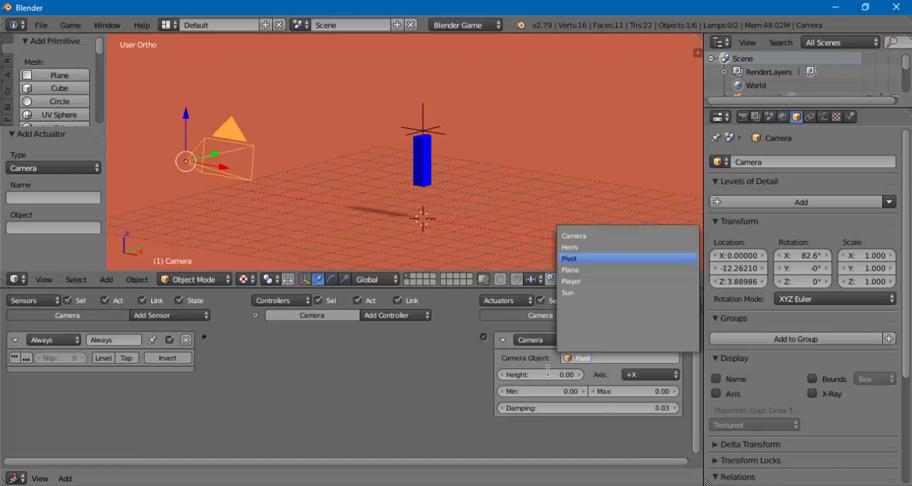
left_click(505, 364)
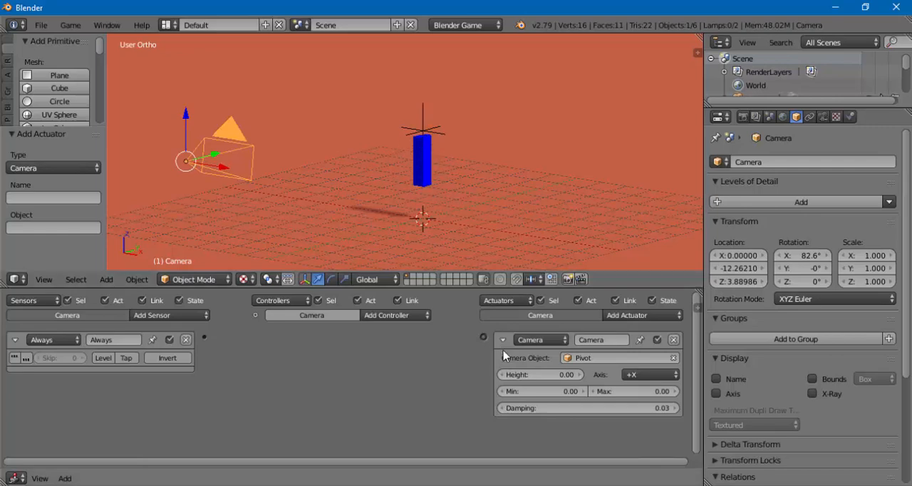
- Set the Camera actuator's height to 4
left_click(545, 374)
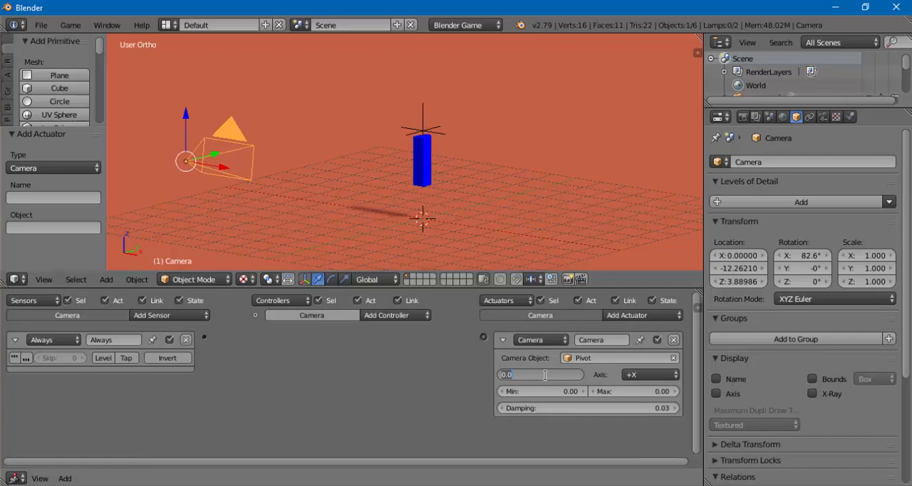
type("4")
key("Return")
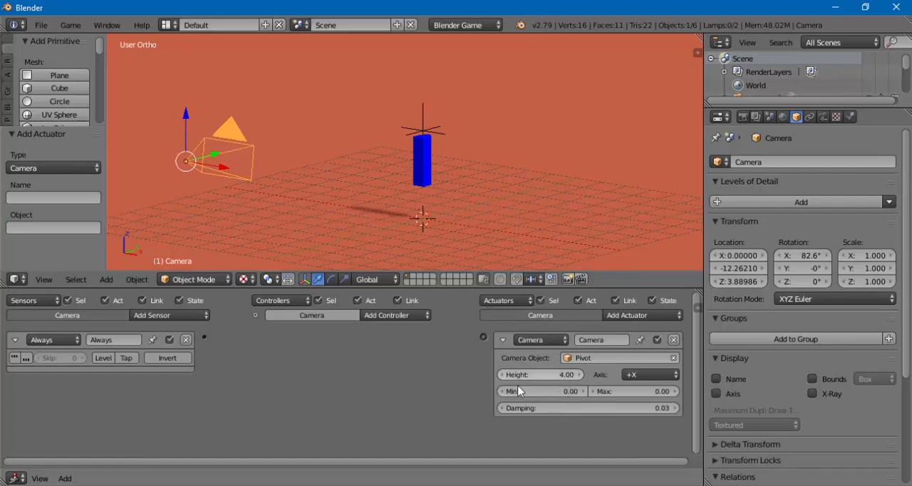
- Set the Camera actuator's minimum distance to 10 and its maximum distance to 15
left_click(548, 392)
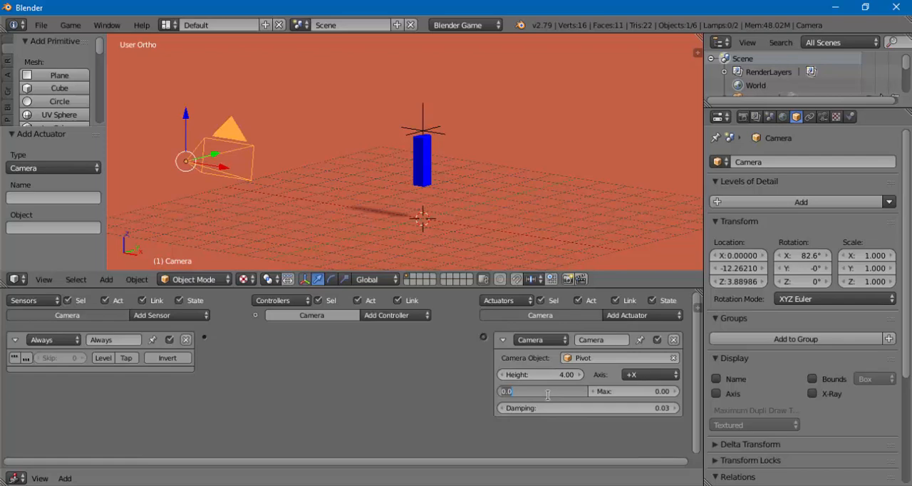
type("8")
key("Return")
left_click(599, 391)
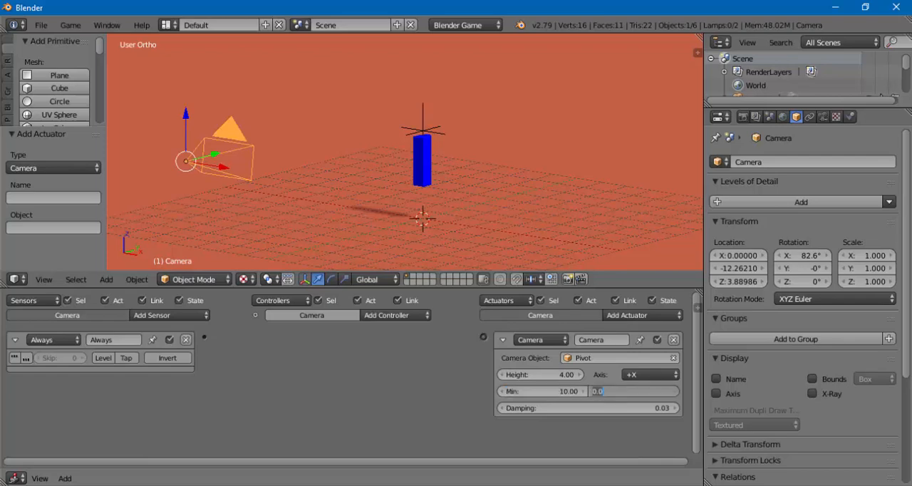
type("15")
key("Return")
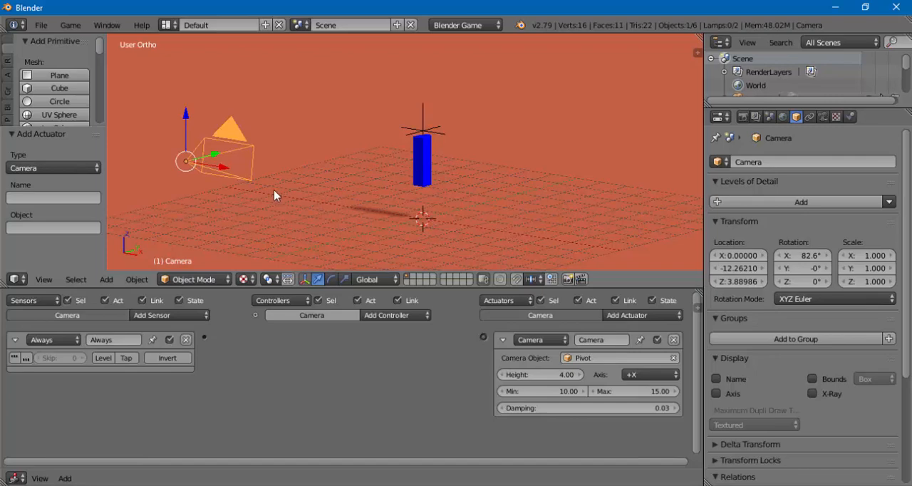
- Set the Camera actuator's damping to 1.3 and its axis to +Y
left_click(600, 414)
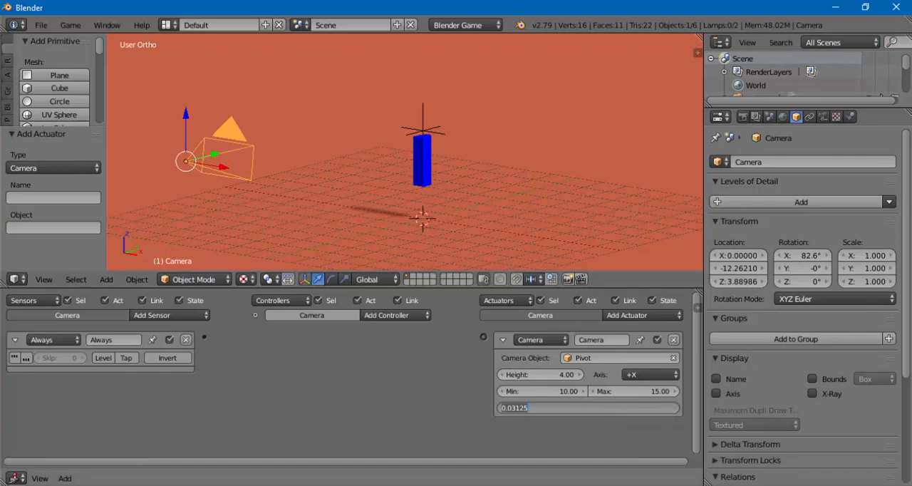
type("1.3")
key("Return")
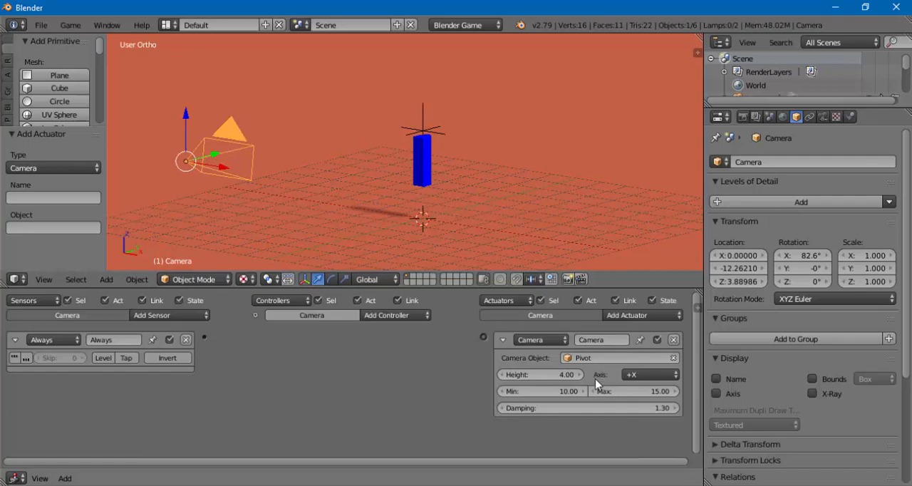
left_click(636, 376)
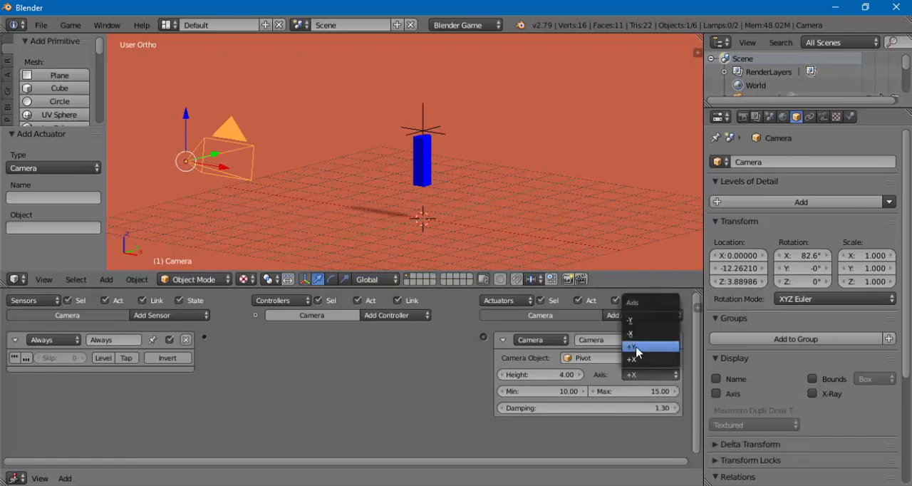
left_click(636, 347)
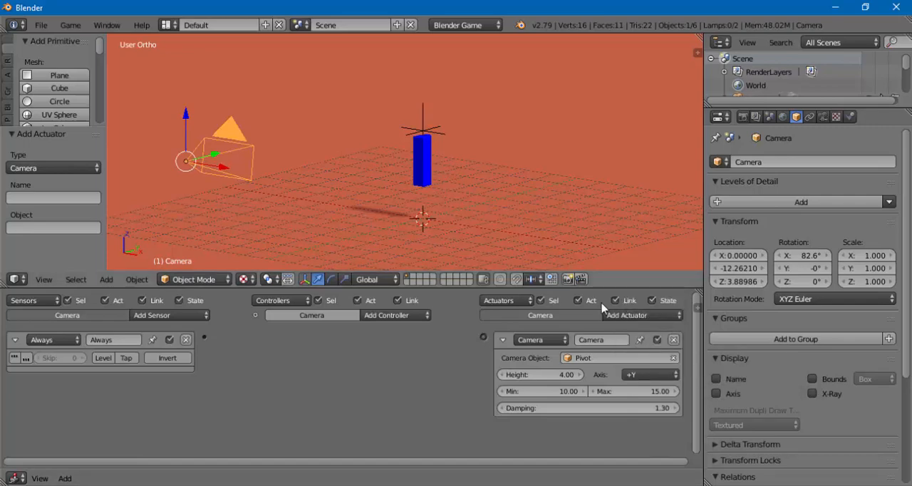
left_click(648, 375)
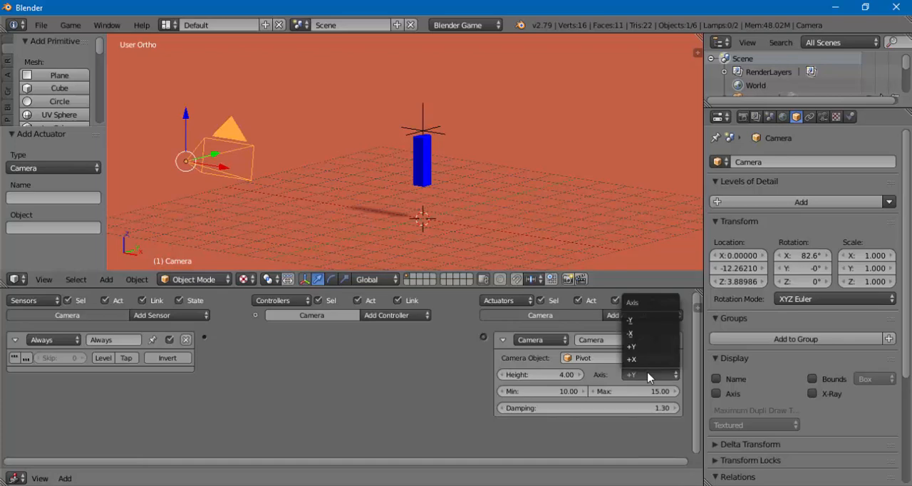
left_click(649, 376)
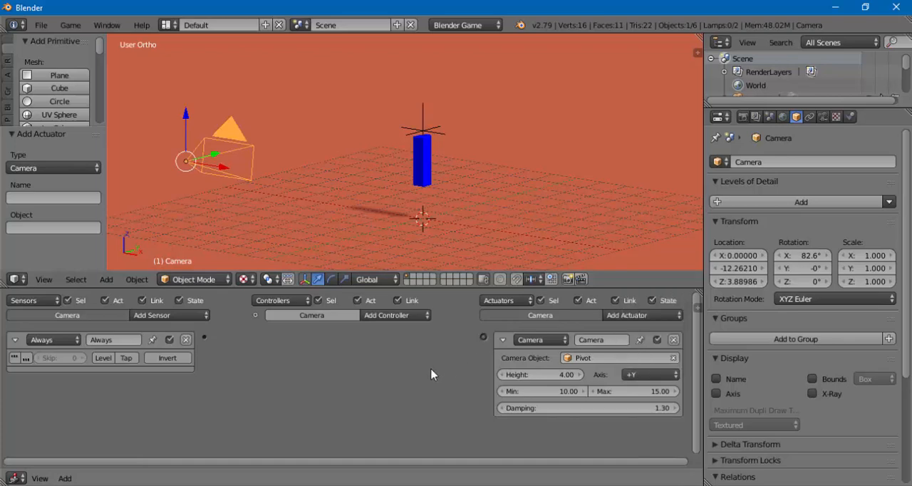
- Link the camera's Always sensor to its Camera actuator, collapse the logic bricks and shrink the logic editor
left_click_drag(484, 338, 204, 342)
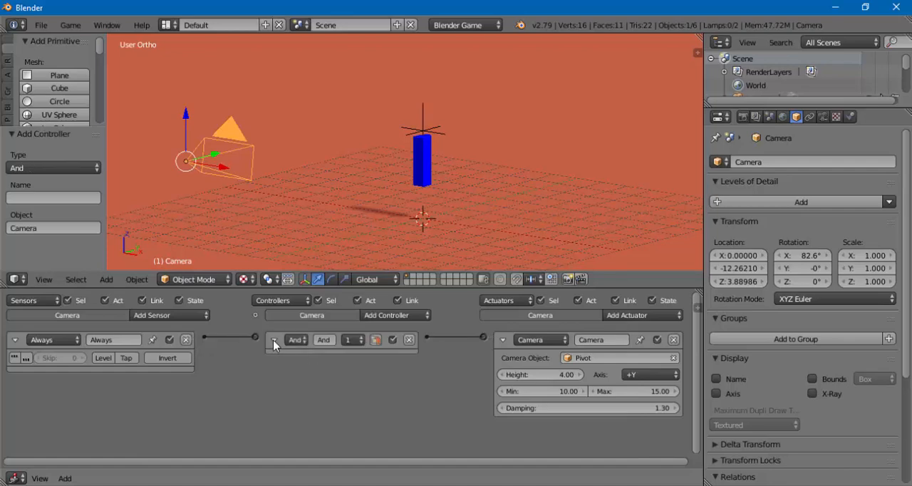
left_click(274, 341)
left_click(14, 340)
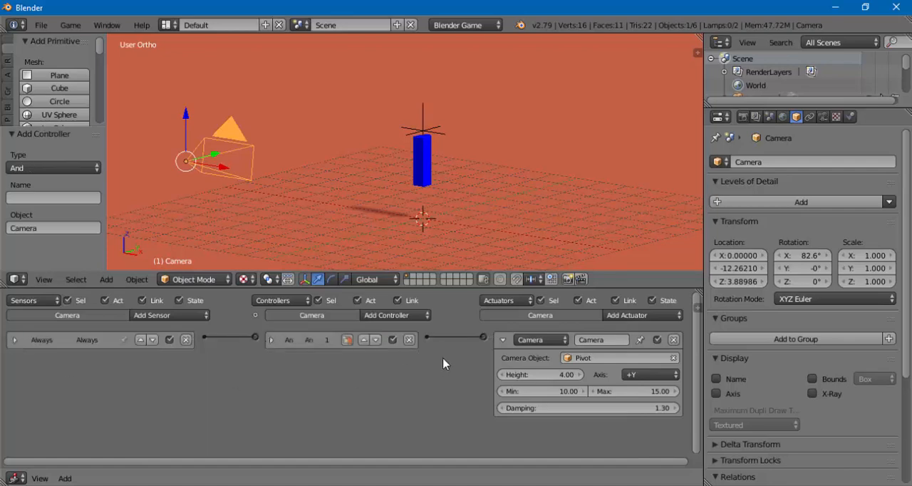
left_click(502, 340)
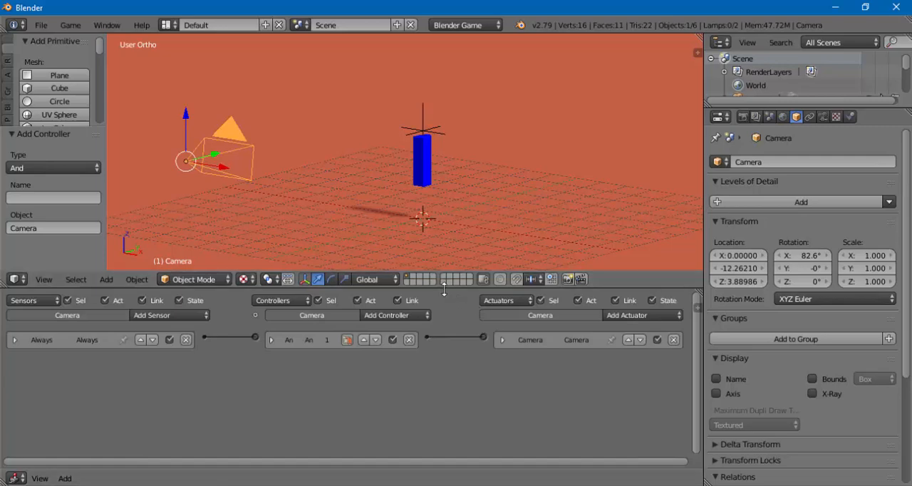
left_click_drag(444, 288, 456, 379)
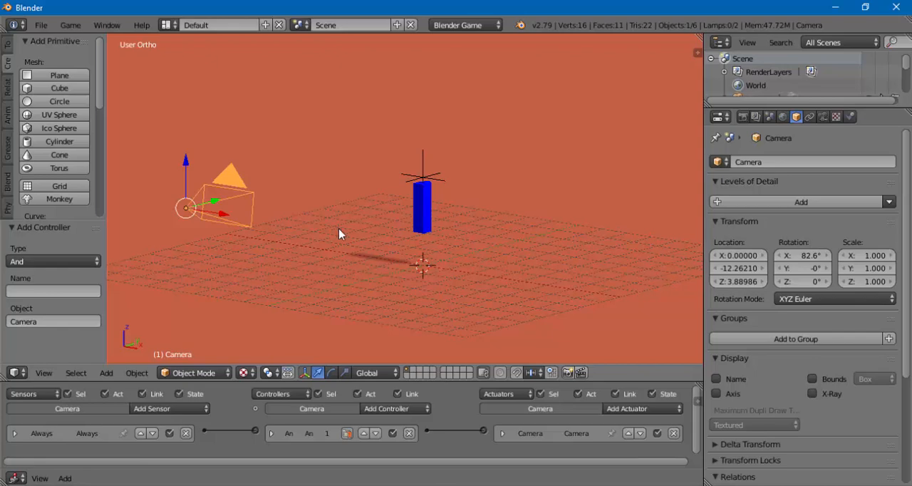
- Switch the 3D viewport to the scene camera's view
left_click(44, 374)
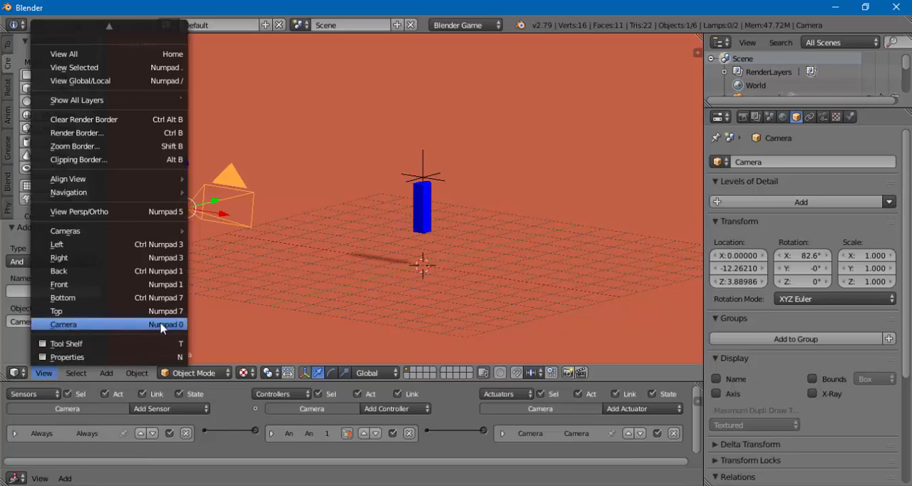
key("Escape")
key("KP_0")
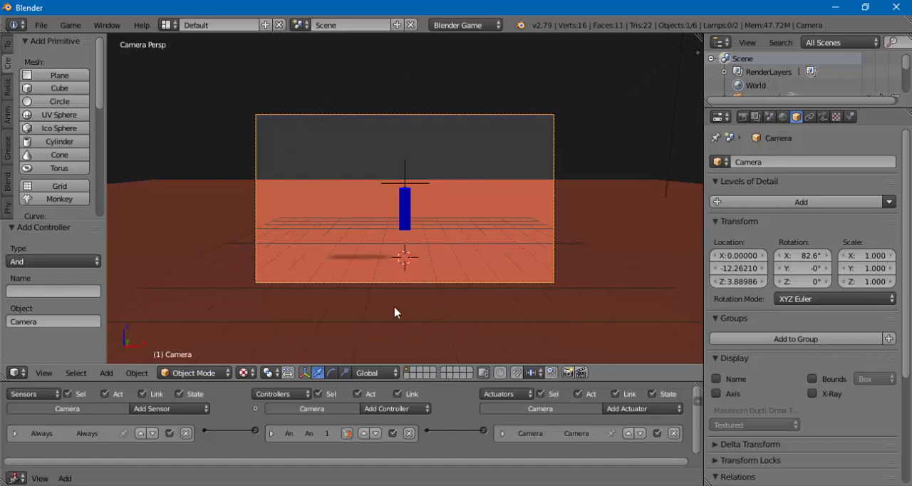
key("KP_0")
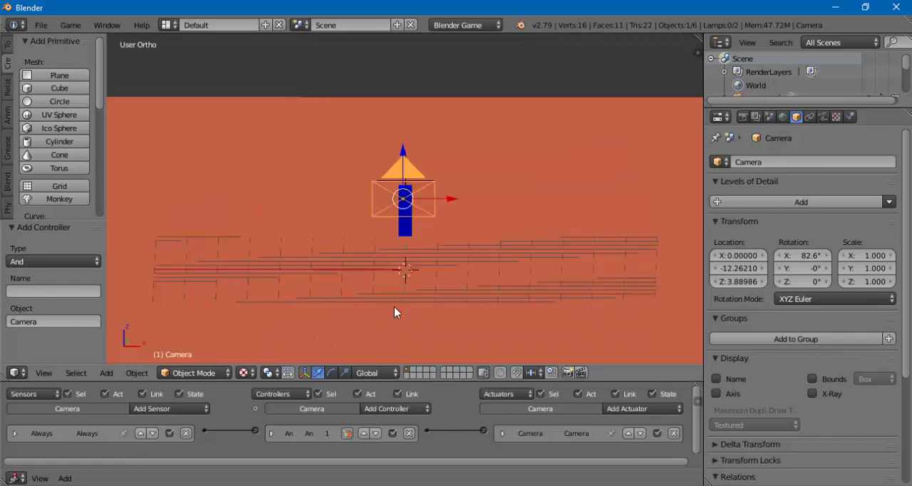
key("KP_0")
key("KP_0")
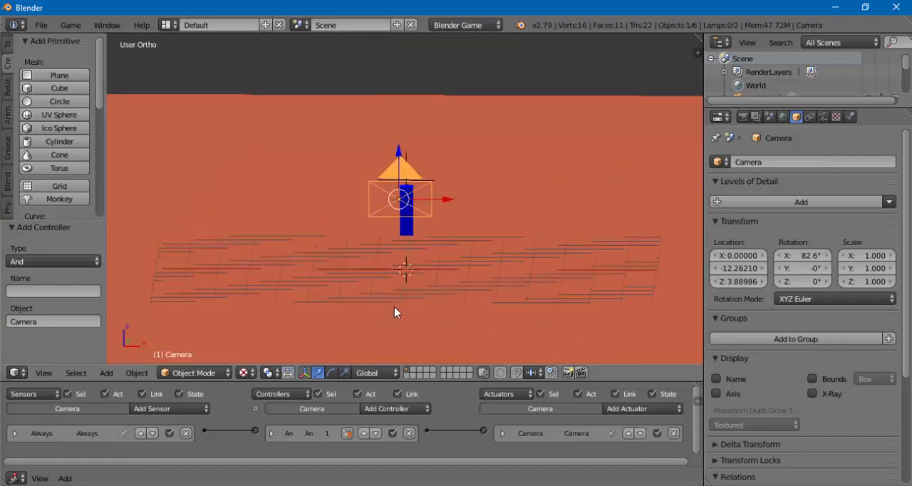
key("KP_0")
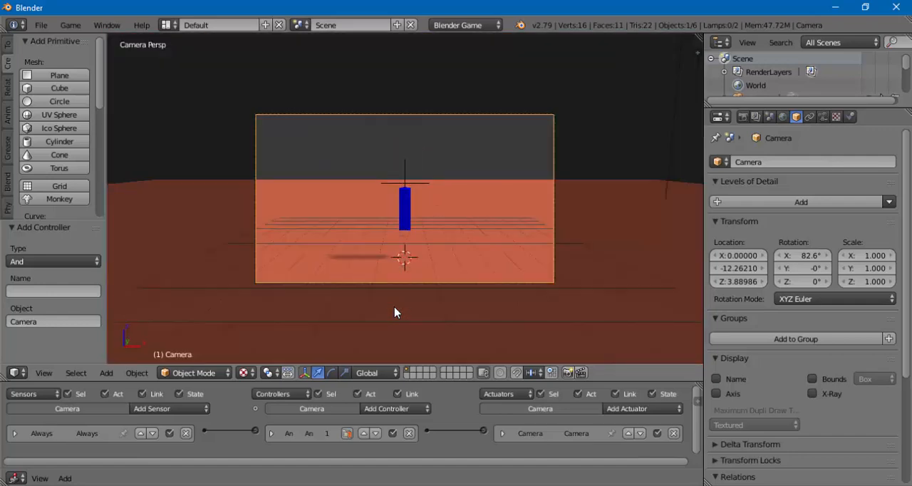
- Run the game from the camera view to test how the camera follows the Player, and stop it
scroll(392, 299, "up", 3)
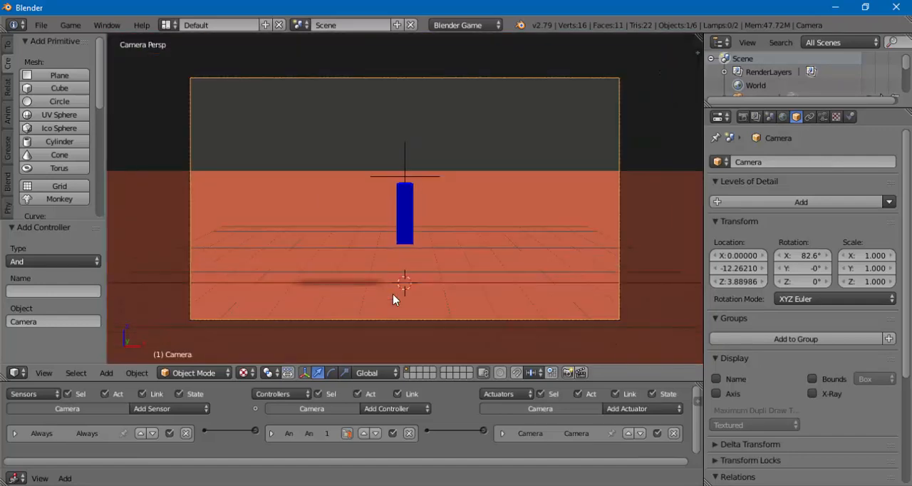
scroll(392, 294, "down", 2)
scroll(392, 300, "up", 3)
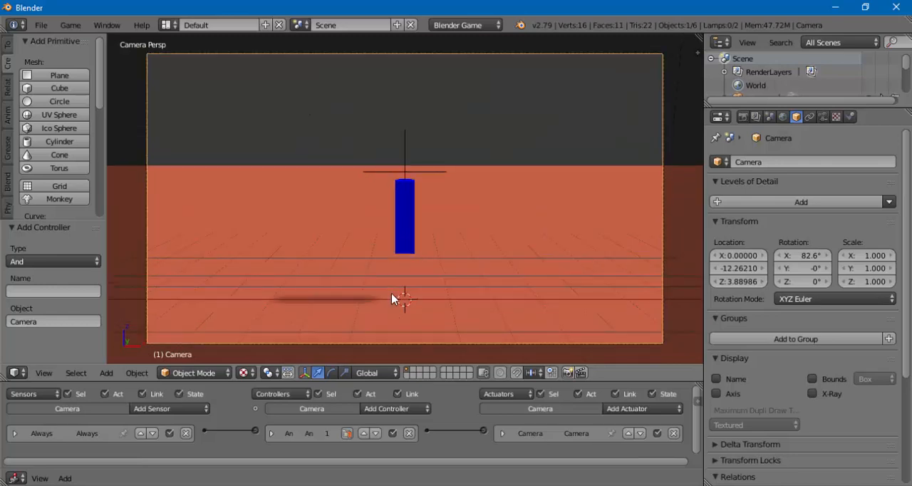
scroll(393, 299, "up", 1)
scroll(393, 300, "down", 3)
scroll(393, 300, "up", 2)
key("p")
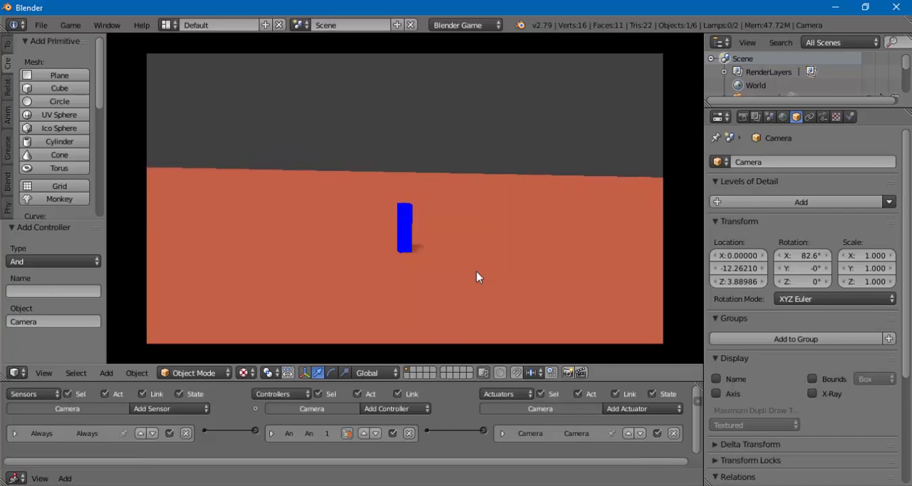
key("Escape")
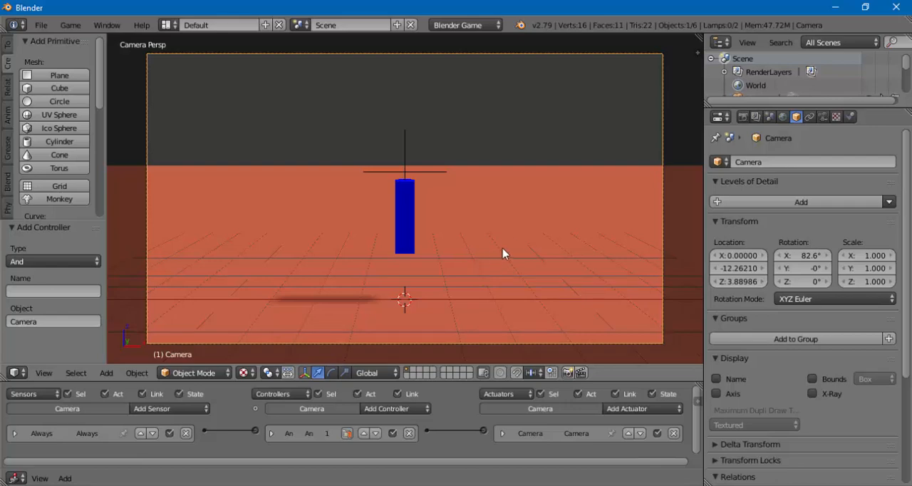
- Select the Player and review the motion settings of its Esquerda and Direita actuators in the enlarged logic editor
middle_click_drag(511, 246, 415, 322)
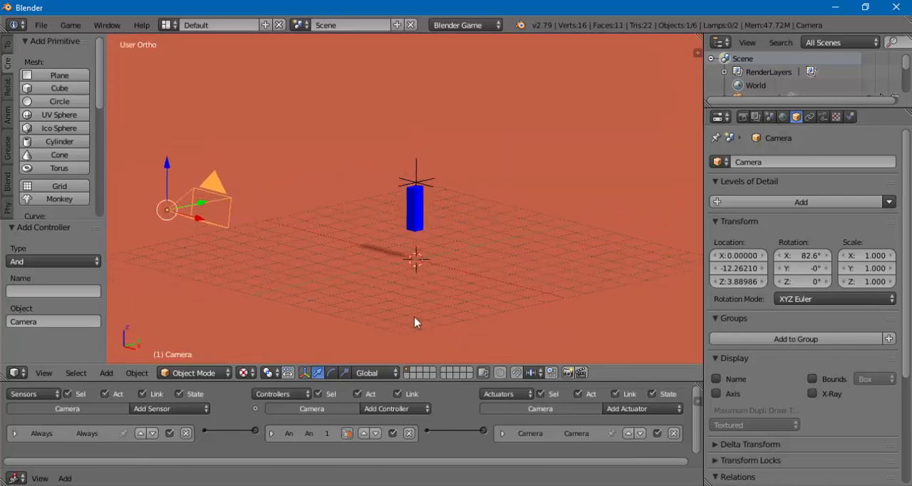
right_click(407, 216)
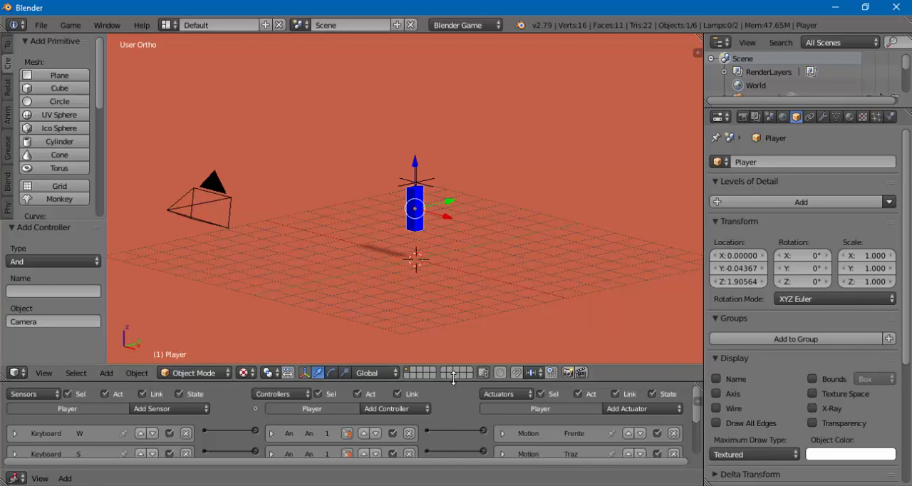
left_click_drag(453, 383, 396, 244)
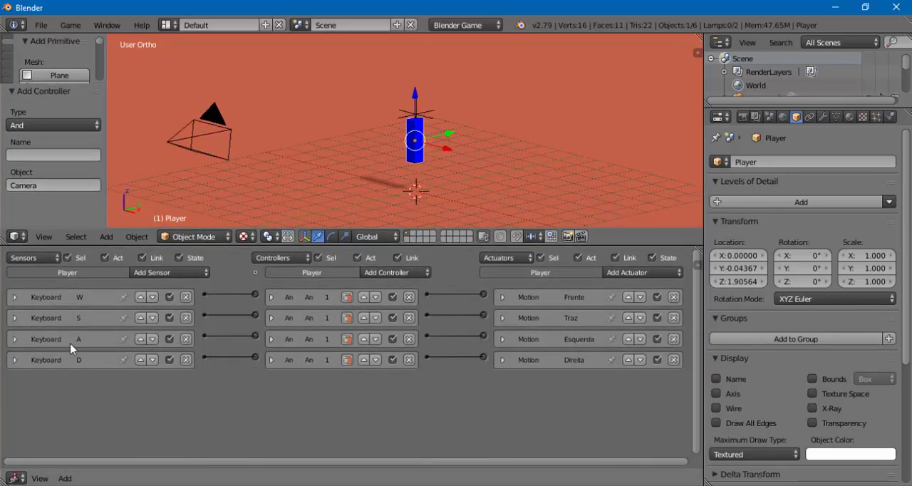
left_click(502, 340)
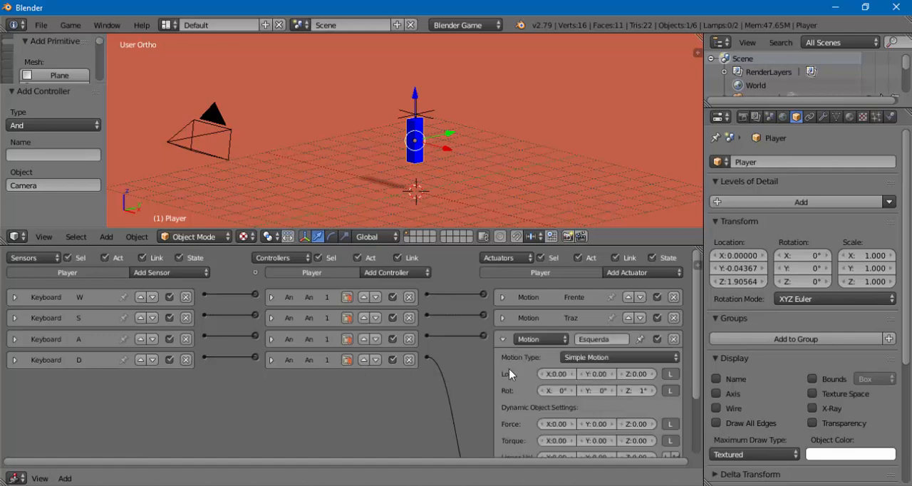
left_click(504, 339)
left_click(504, 360)
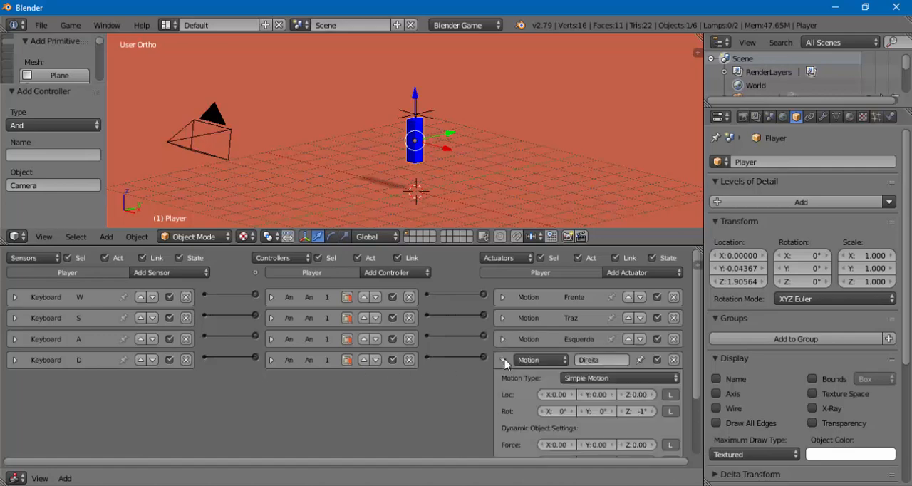
left_click(504, 359)
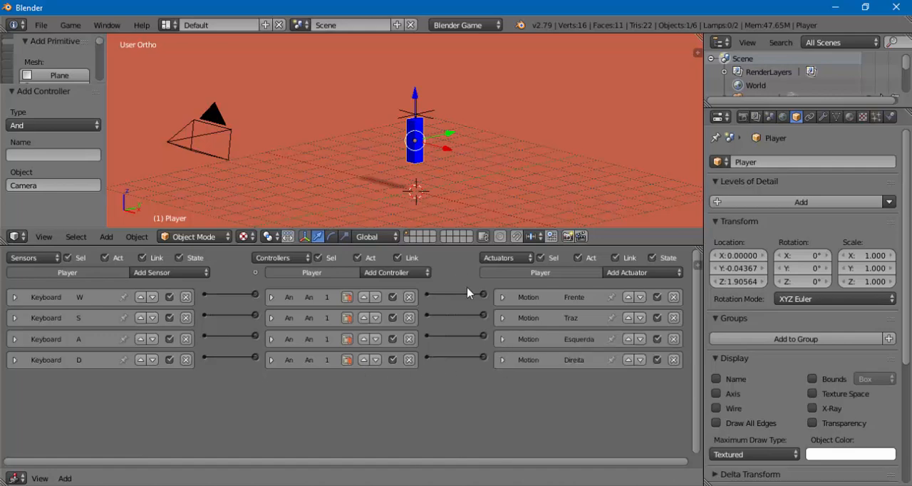
- Set the Z rotation of the Player's Esquerda motion actuator to 0° and collapse the brick
left_click_drag(449, 245, 449, 290)
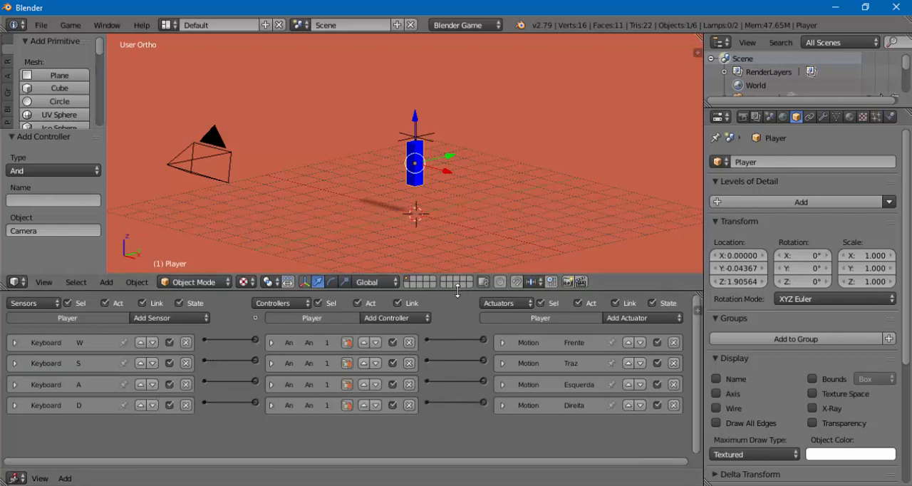
left_click_drag(458, 289, 452, 279)
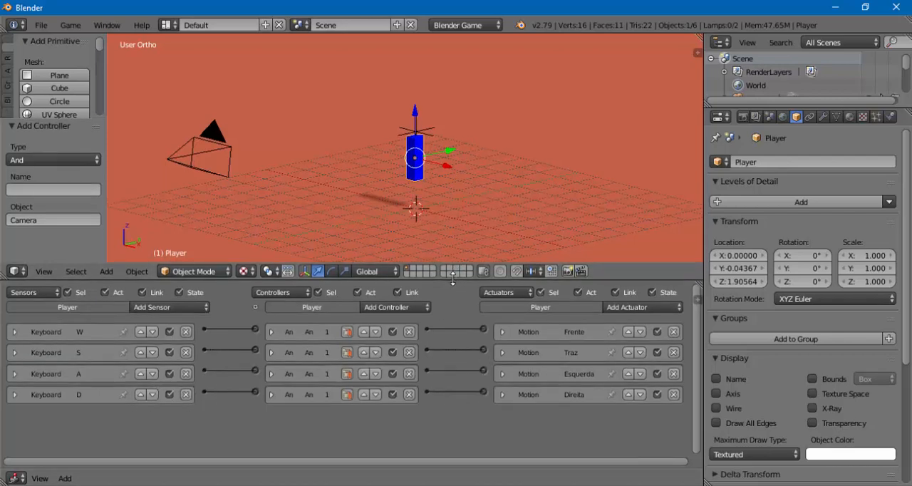
left_click(502, 375)
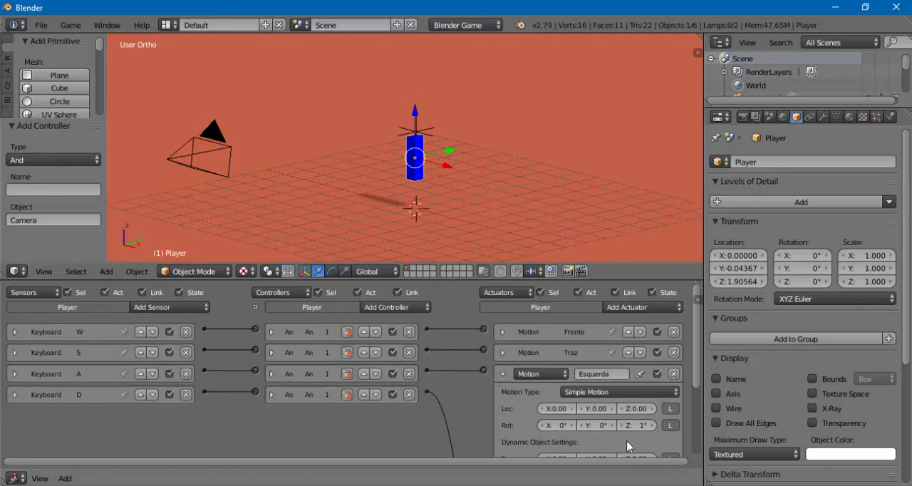
left_click(636, 425)
key("Return")
left_click(505, 375)
- Set the Z rotation of the Player's Direita motion actuator to 0° and collapse the brick
left_click(503, 396)
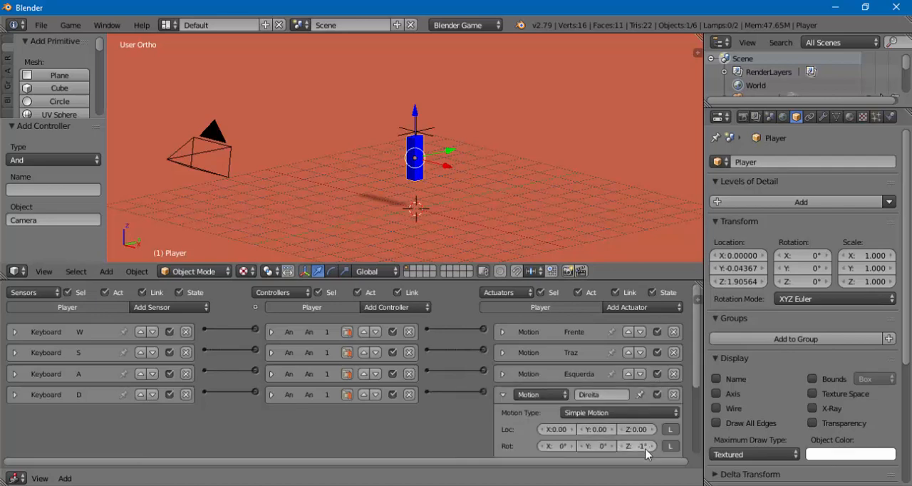
key("Return")
left_click(502, 394)
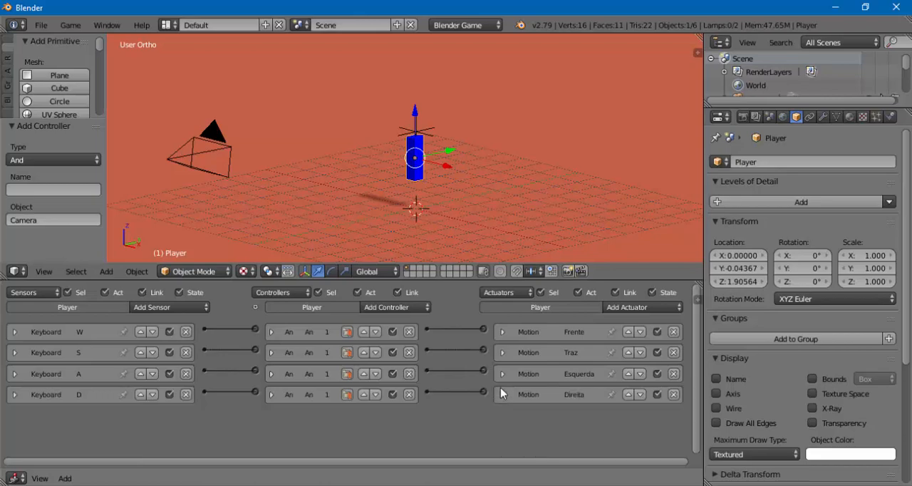
- Set the X location of the Esquerda motion actuator to 0.10, checking it against the Frente actuator's settings
left_click(503, 373)
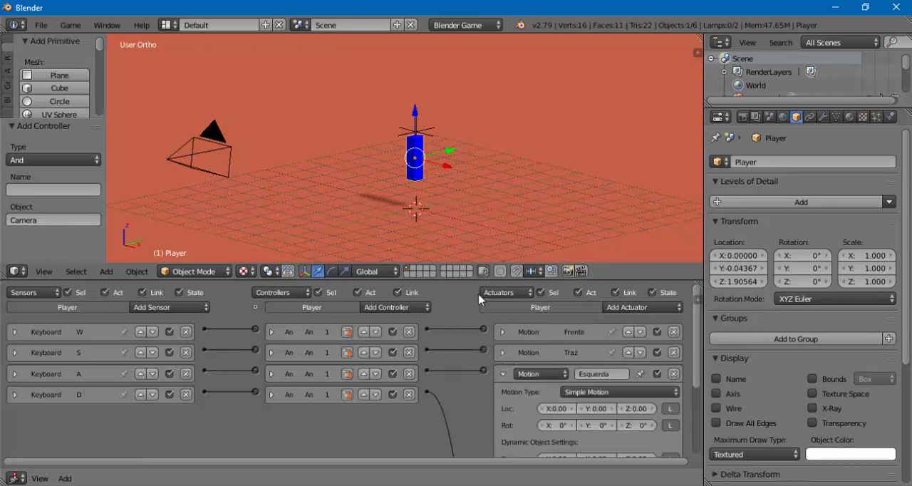
scroll(640, 376, "down", 2)
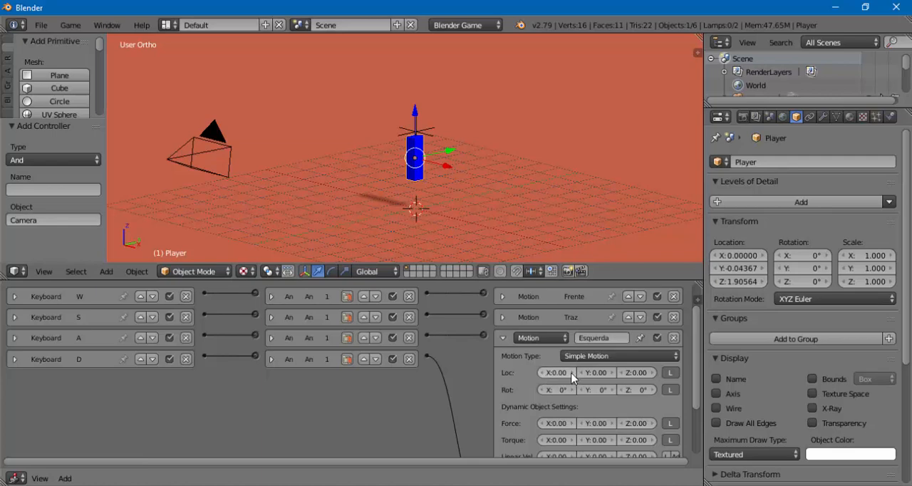
left_click_drag(572, 377, 553, 378)
left_click(504, 298)
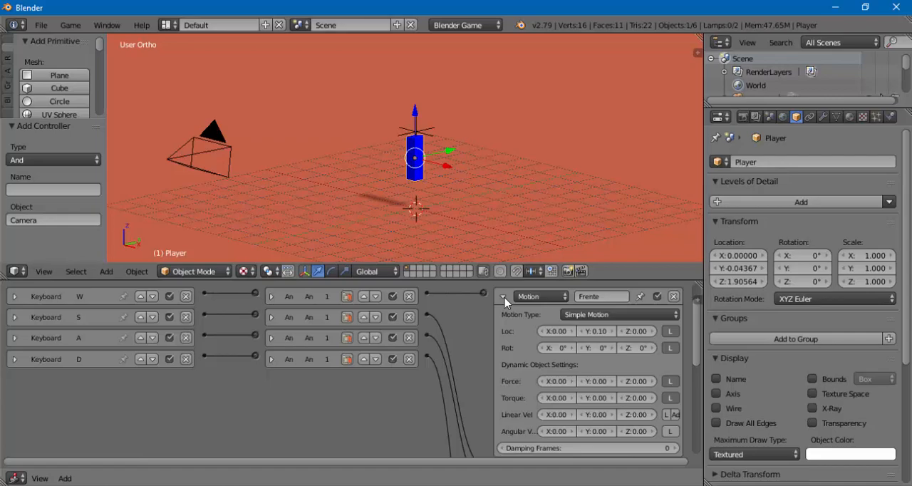
left_click(504, 298)
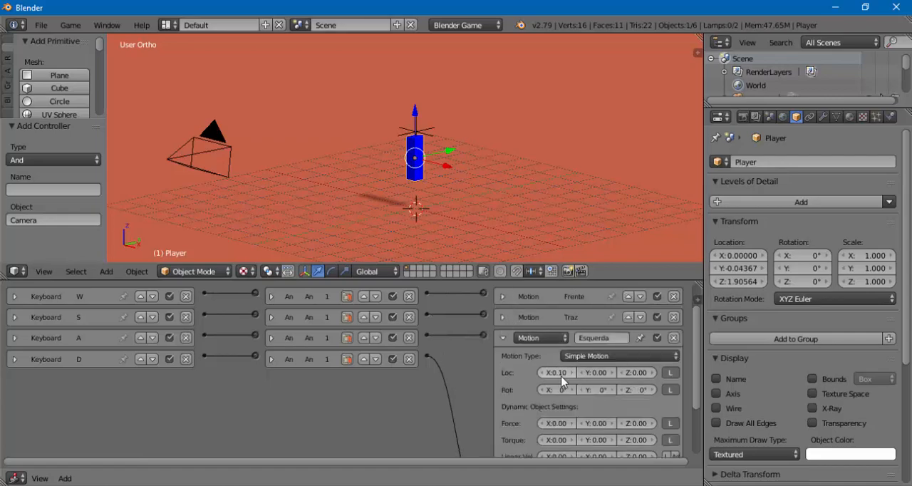
left_click(504, 338)
- Set the X location of the Player's Direita motion actuator to 0.10 and collapse the brick
left_click(502, 396)
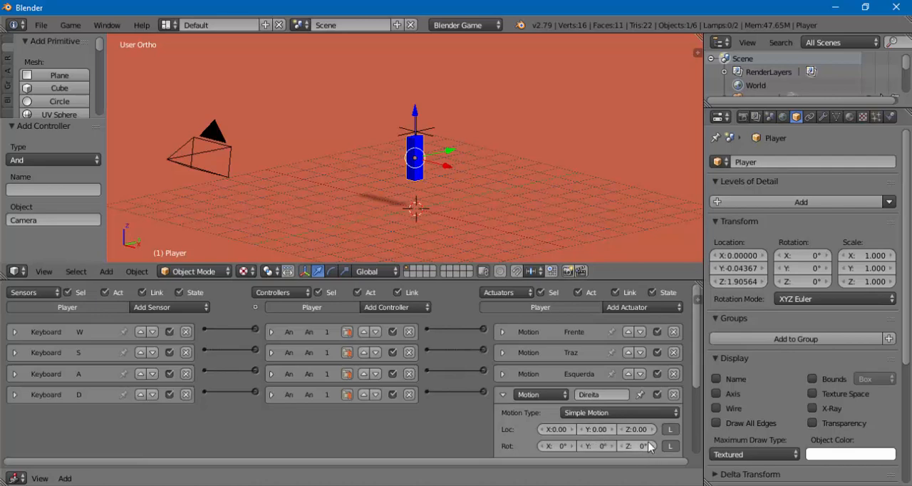
left_click(573, 429)
left_click(503, 395)
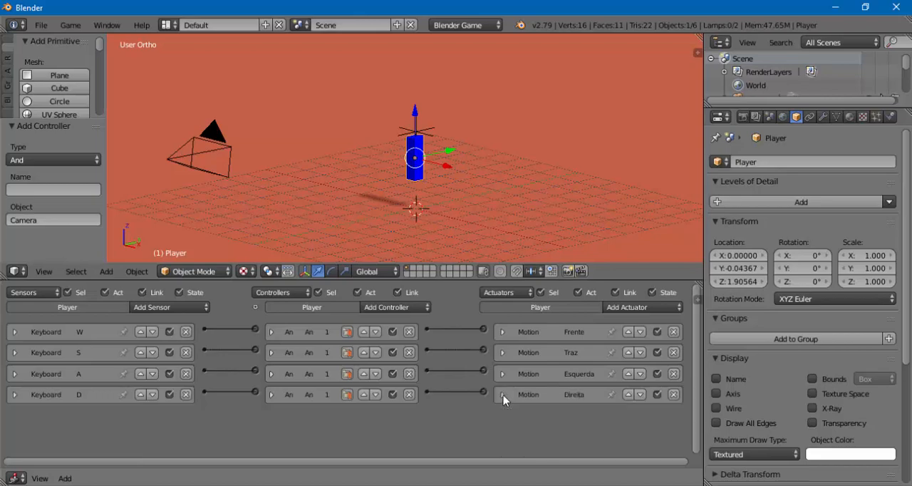
- Run the game from the camera view in an enlarged viewport, test the D key's sideways movement, and stop the game
left_click_drag(462, 303, 456, 367)
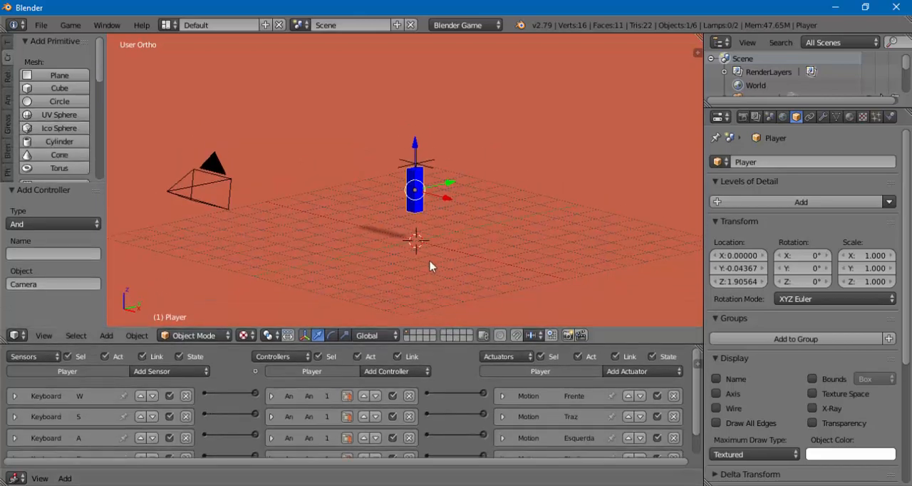
key("KP_0")
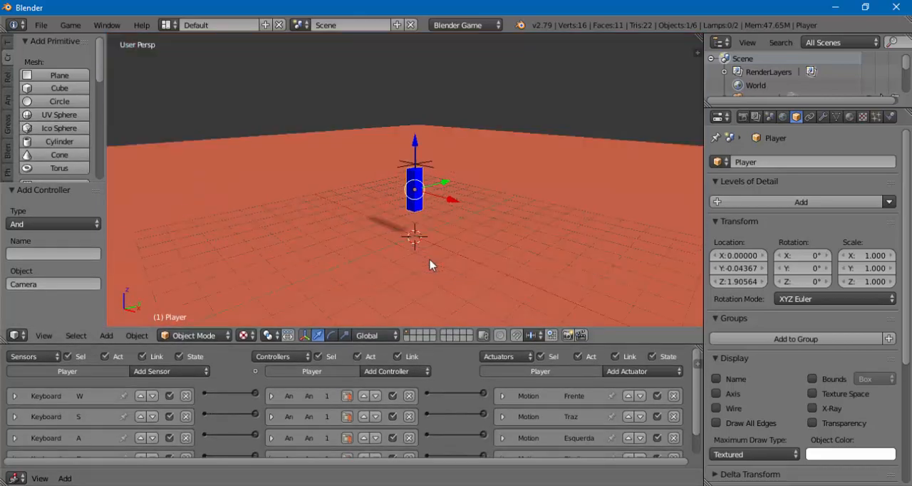
key("p")
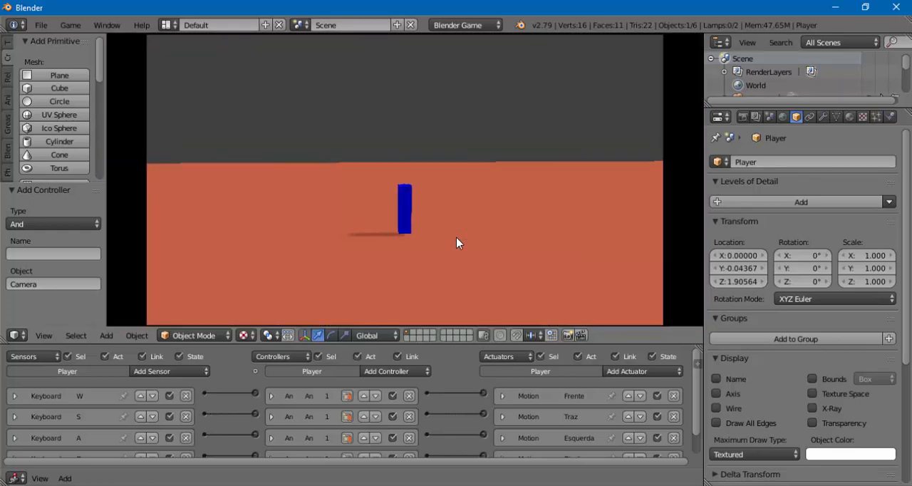
key("d")
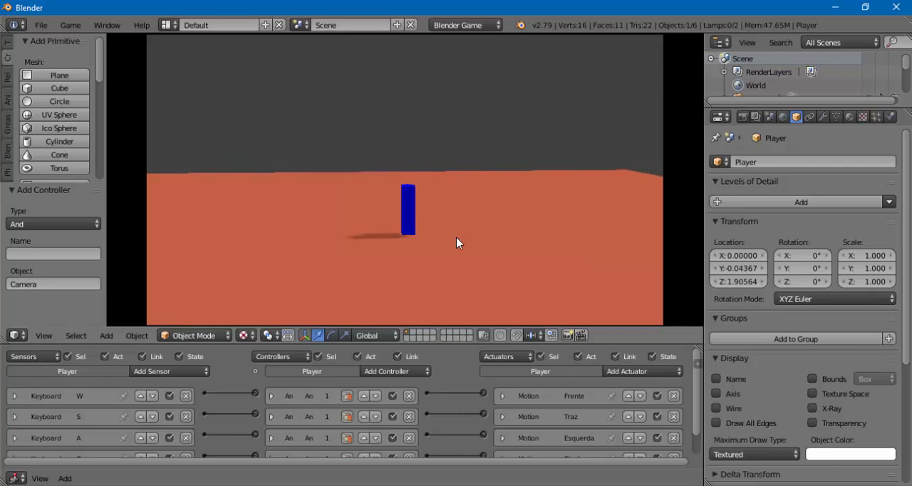
key("d")
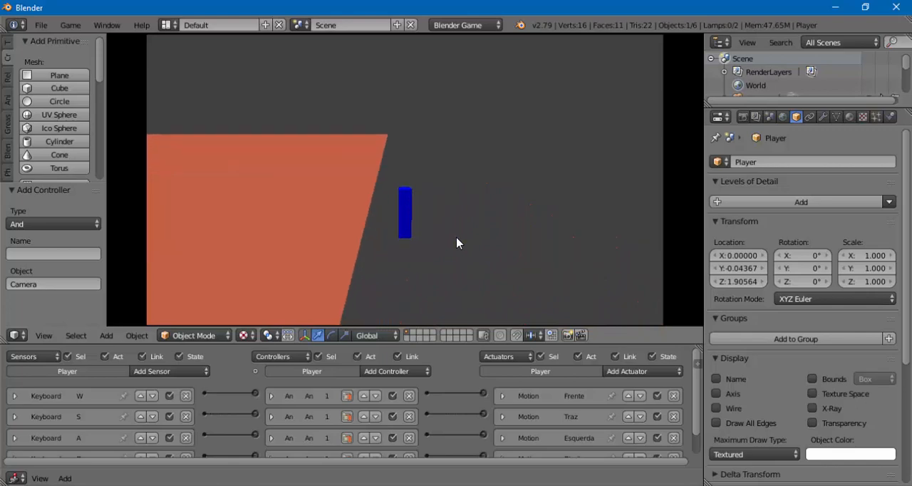
key("Escape")
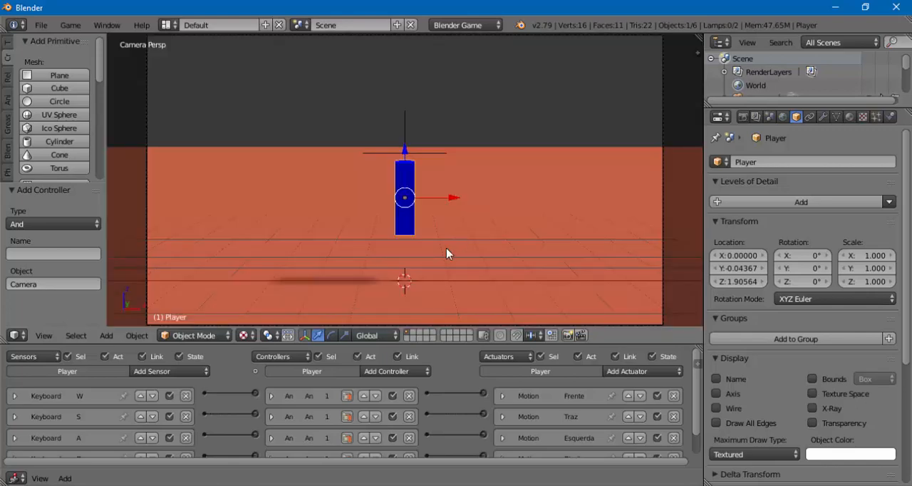
- Check the Direita actuator's settings, set the X location of the Esquerda motion actuator to -0.10, and collapse the brick
left_click_drag(440, 346, 424, 188)
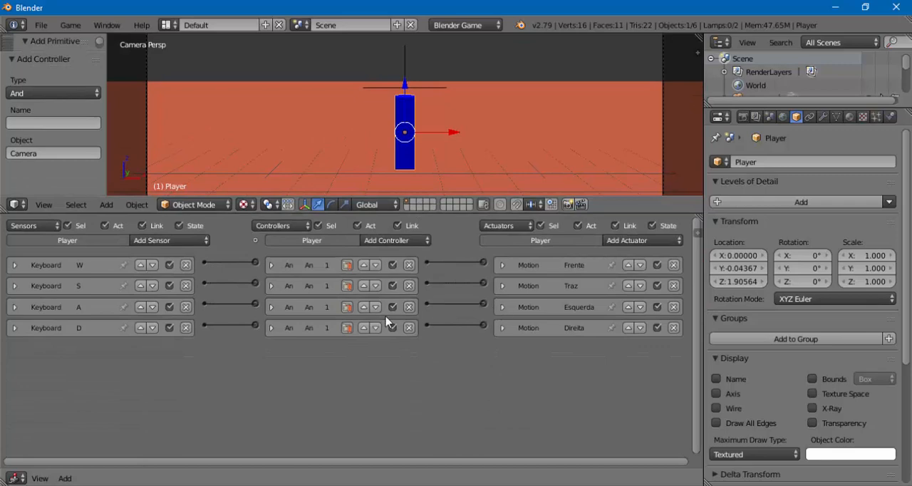
left_click(503, 329)
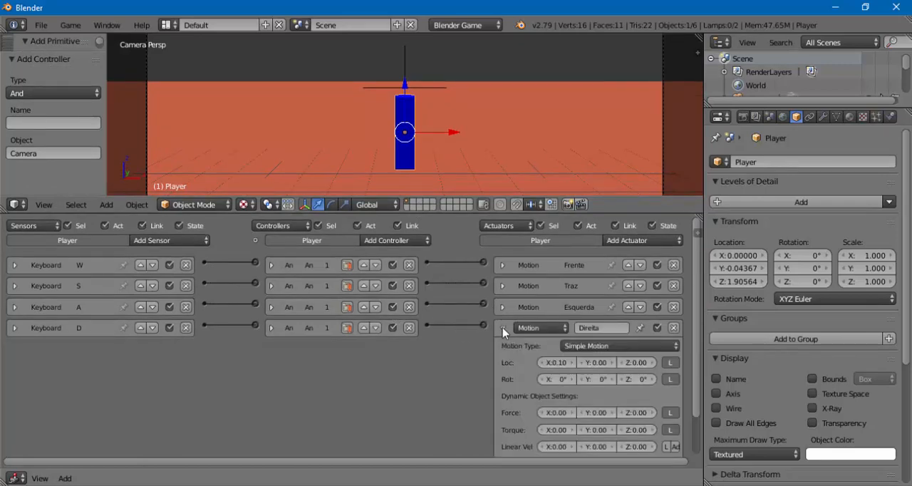
left_click(504, 330)
left_click(503, 307)
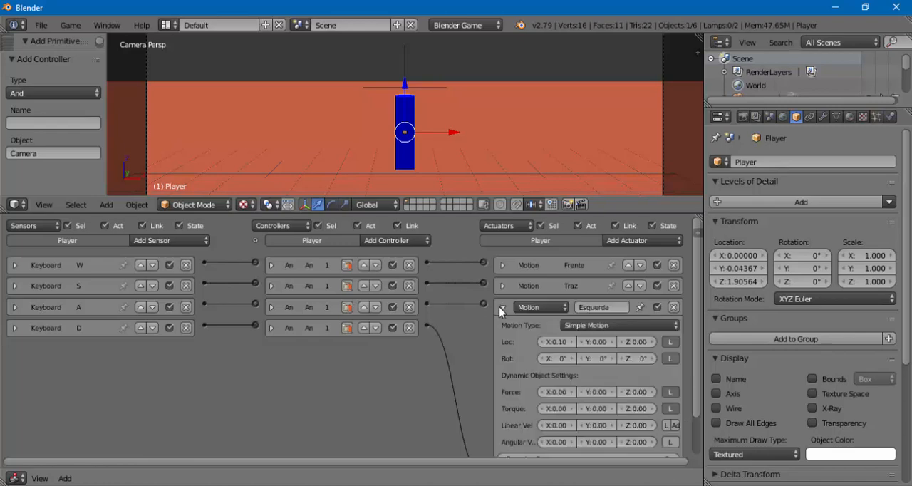
left_click(541, 344)
left_click(542, 343)
left_click(542, 344)
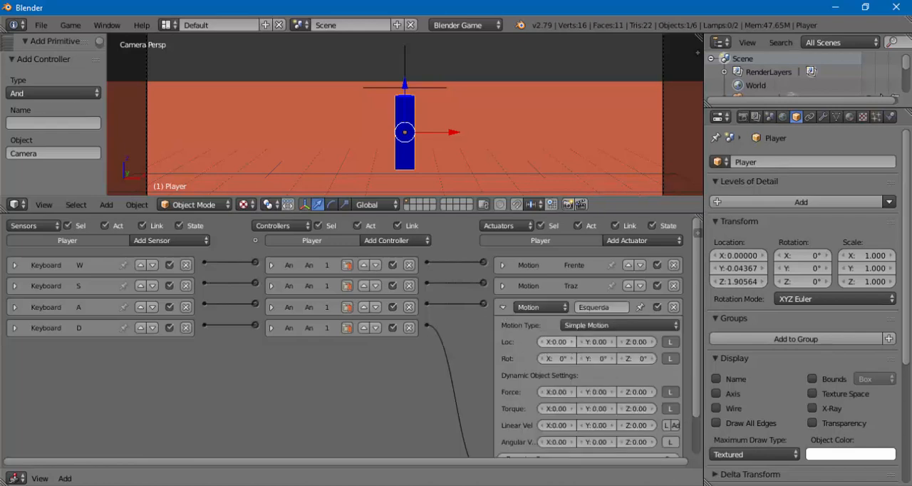
left_click(503, 307)
- Enlarge the viewport and run the game to test the Player's corrected sideways movement, stopping it when done
left_click_drag(474, 223, 474, 404)
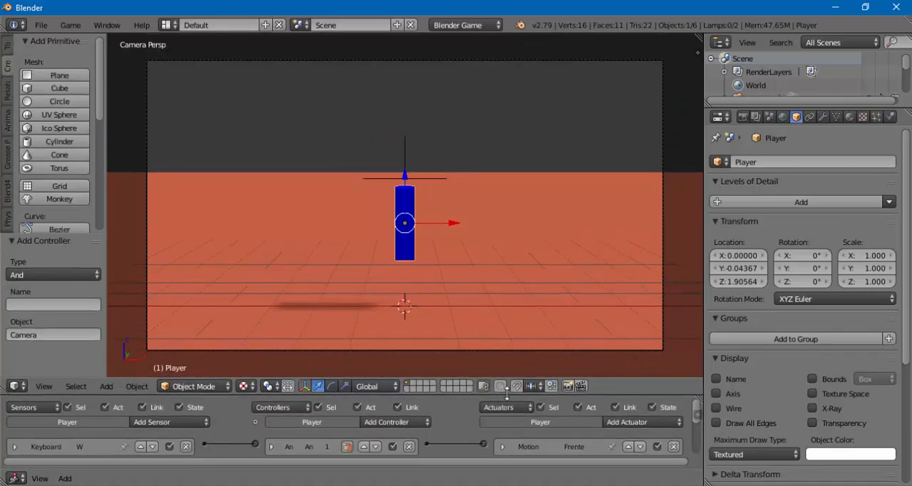
key("p")
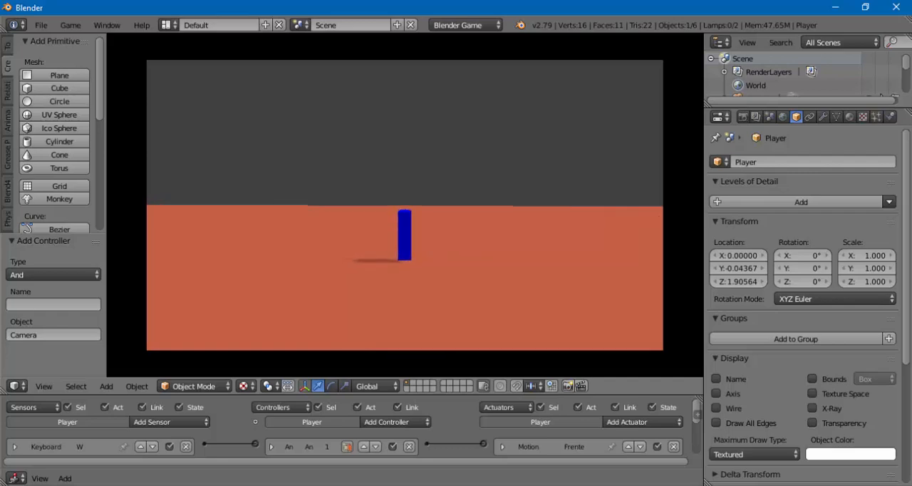
key("Escape")
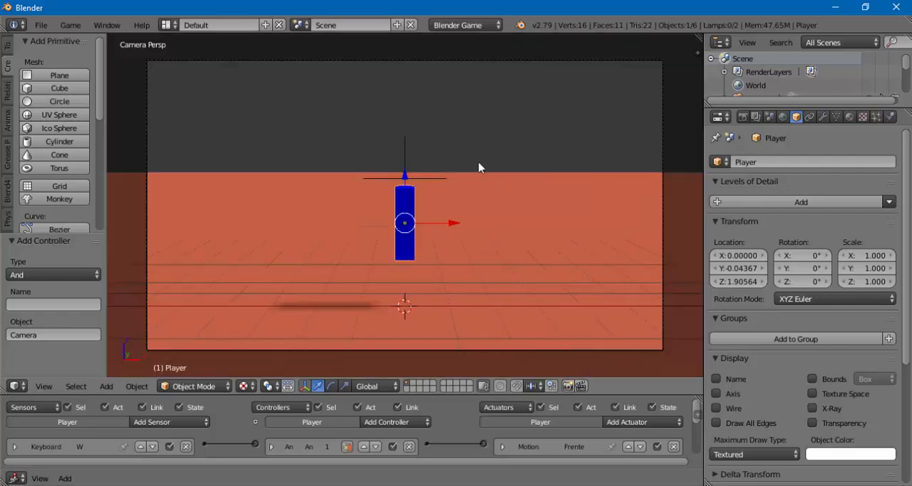
- Select the Pivot empty above the Player and add a Mouse sensor to it in the enlarged logic editor
right_click(405, 178)
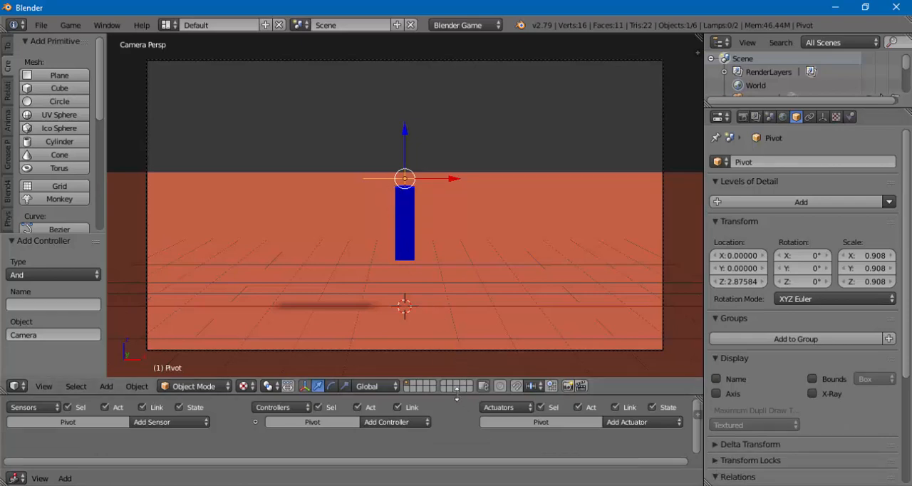
left_click_drag(457, 394, 456, 283)
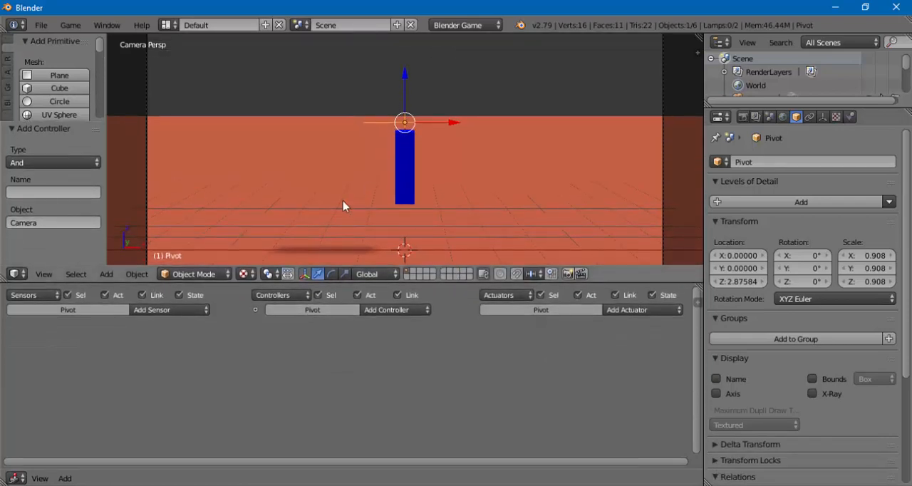
left_click(141, 311)
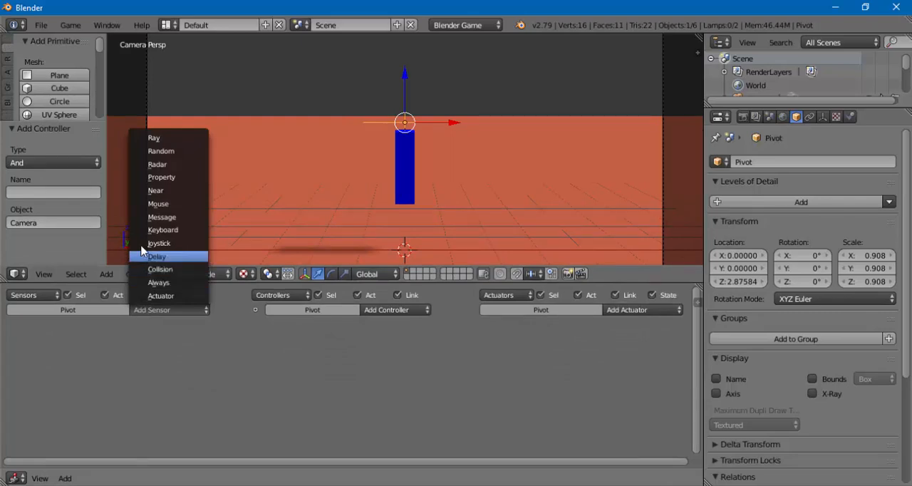
left_click(159, 204)
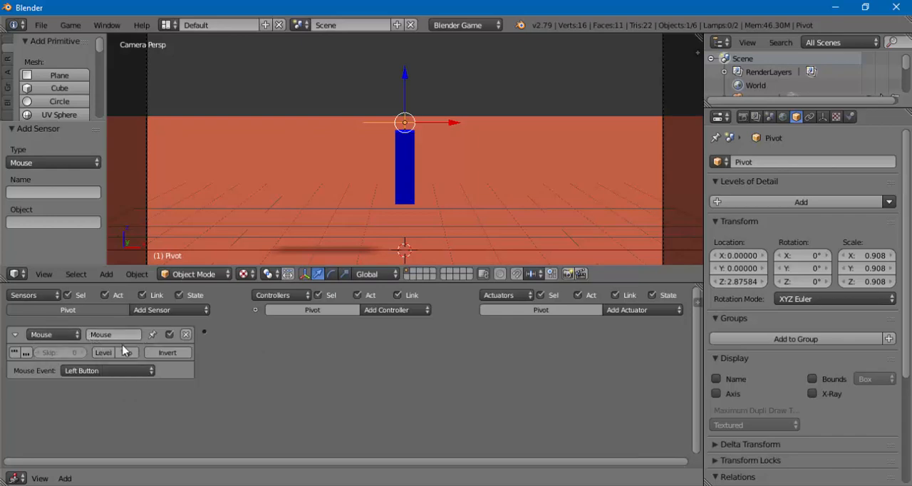
- Name the Pivot's mouse sensor MouseLook and set its mouse event to Movement
left_click(122, 335)
key("Return")
left_click(132, 336)
key("Return")
left_click(67, 371)
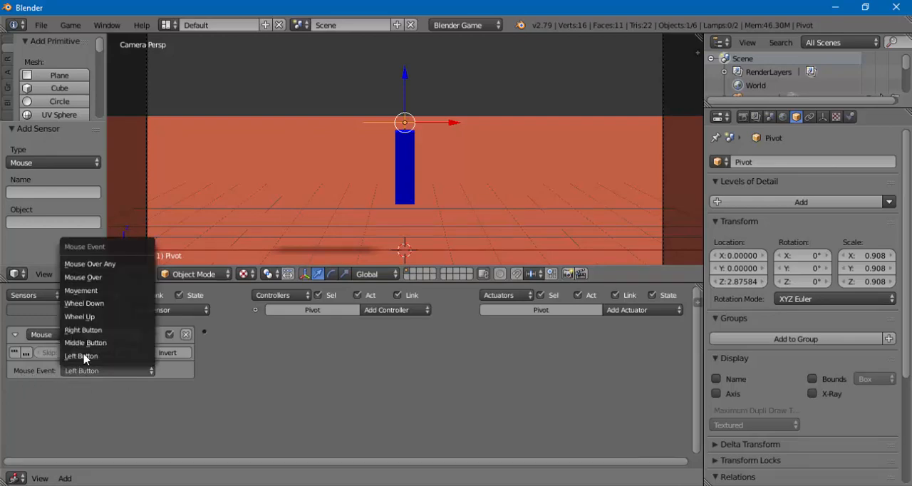
left_click(84, 292)
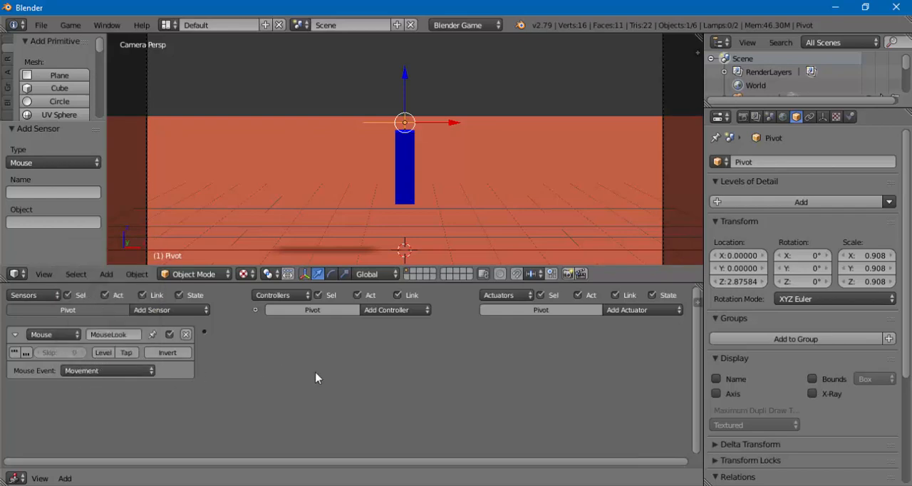
- Add a Mouse actuator to the Pivot, set its mode to Look, and disable Use Y Axis
left_click(627, 313)
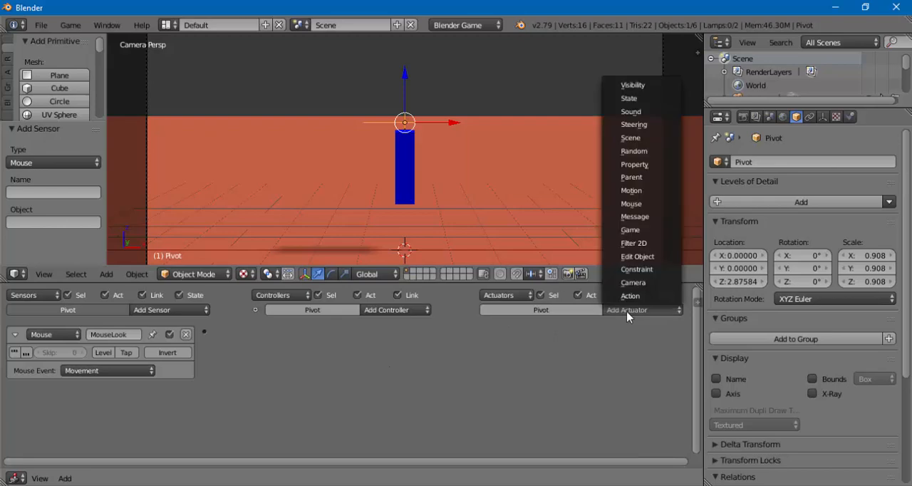
left_click(636, 204)
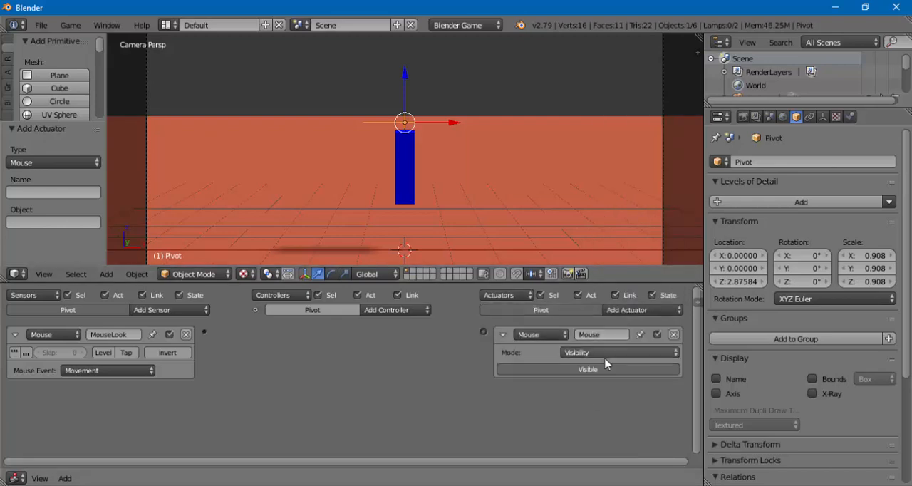
left_click(579, 355)
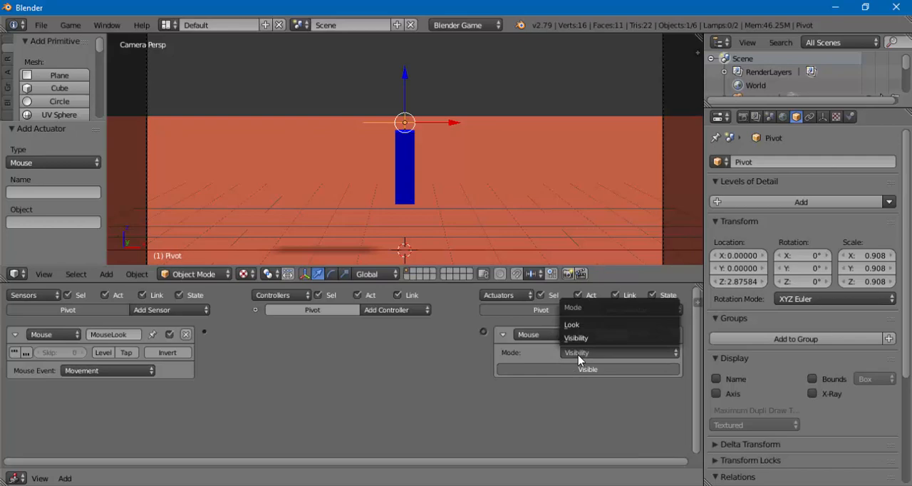
left_click(572, 326)
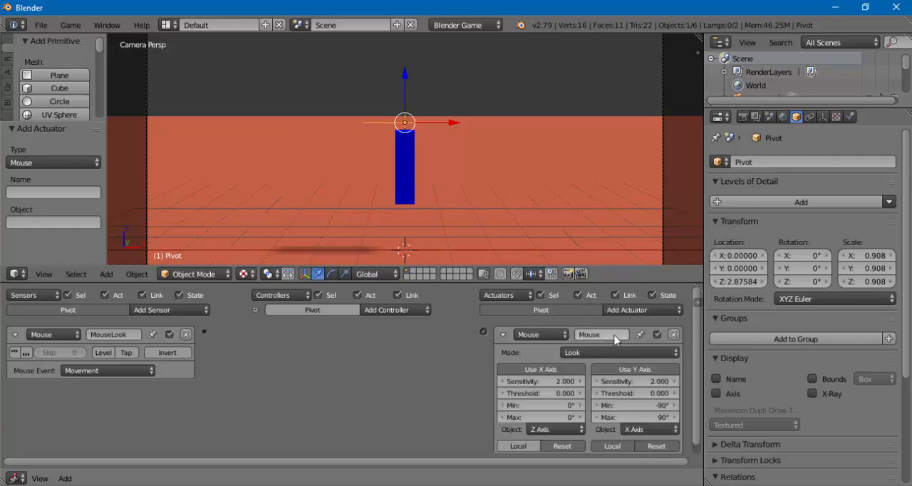
left_click_drag(696, 340, 698, 353)
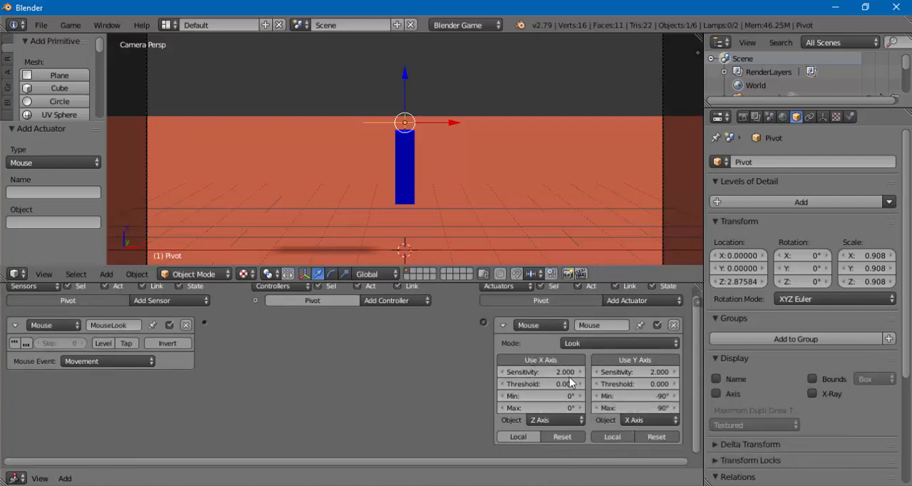
left_click(626, 360)
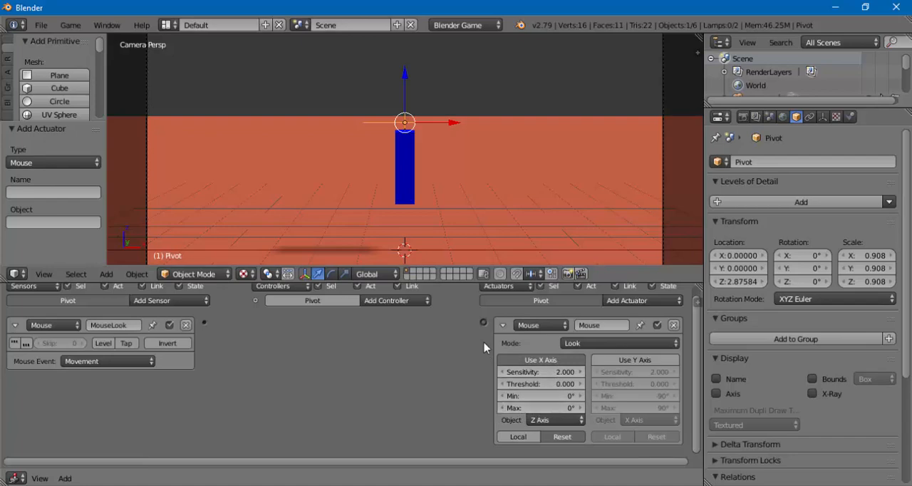
- Link the MouseLook sensor to the Pivot's Mouse actuator through an And controller and collapse both bricks
left_click_drag(483, 322, 205, 323)
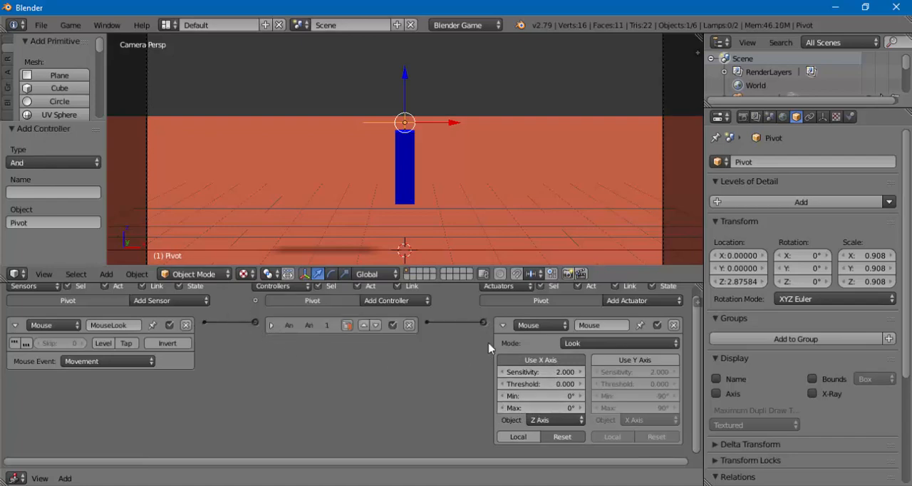
left_click(503, 326)
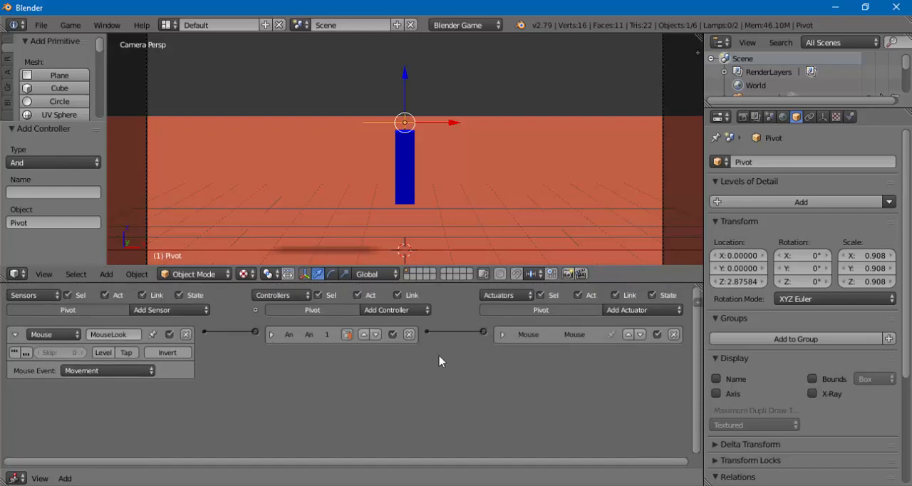
left_click(14, 334)
- Enlarge the viewport and run the game to test the Pivot's horizontal mouse look, stopping it when done
left_click_drag(161, 314, 169, 399)
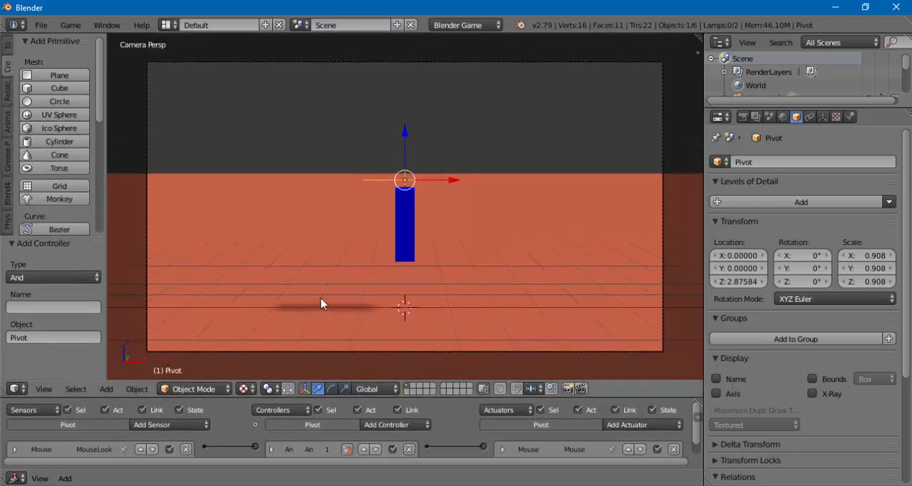
key("p")
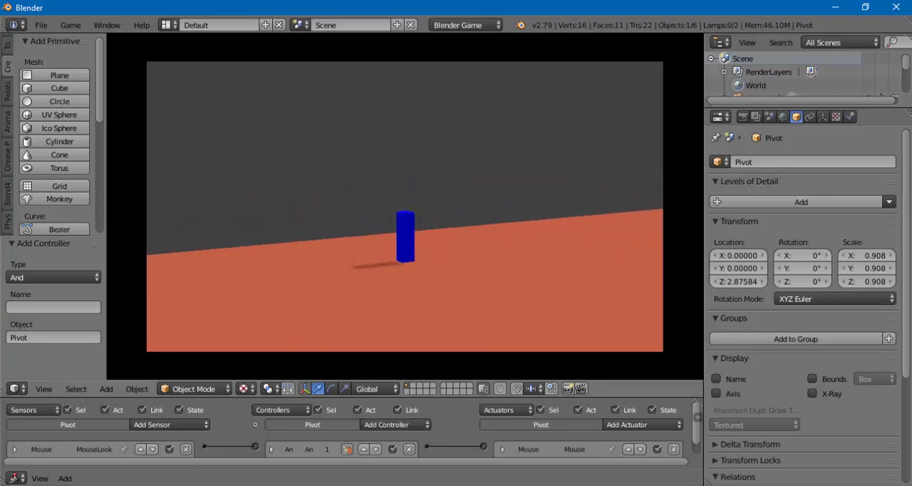
key("Escape")
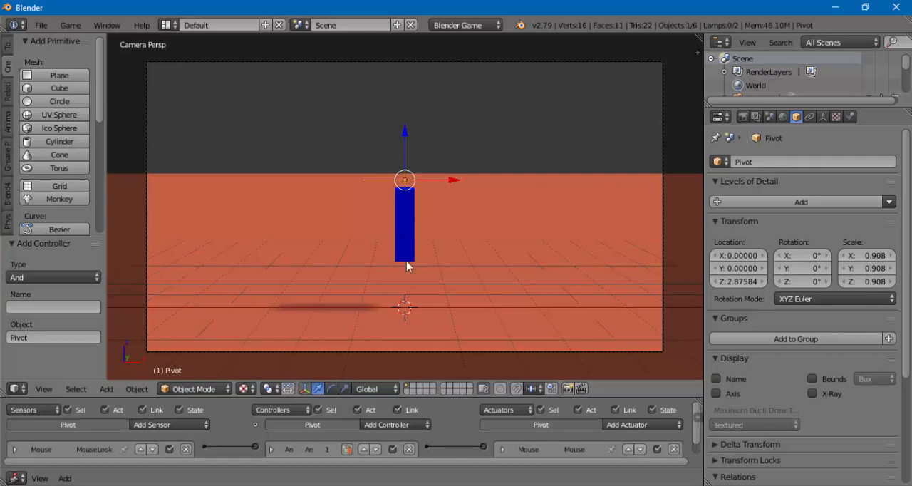
- Remove the Mouse actuator, the And controller and the MouseLook sensor from the Pivot
left_click_drag(441, 397, 431, 353)
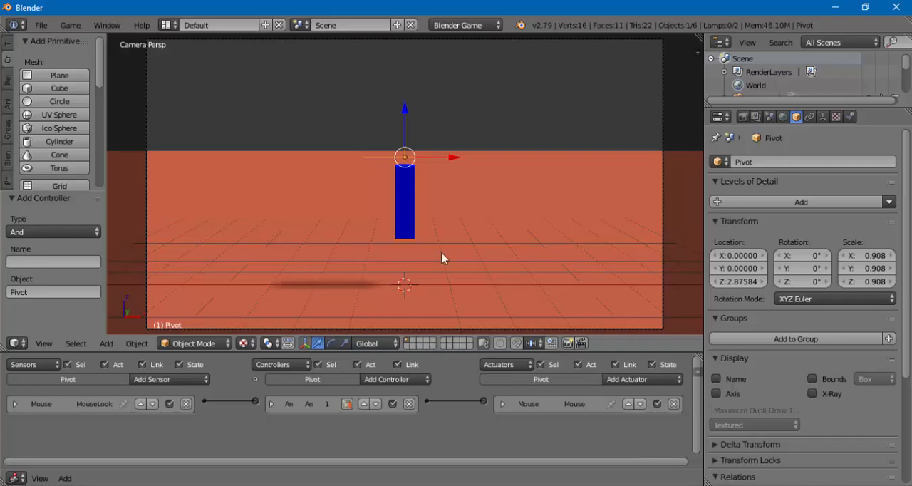
left_click(674, 404)
left_click(409, 404)
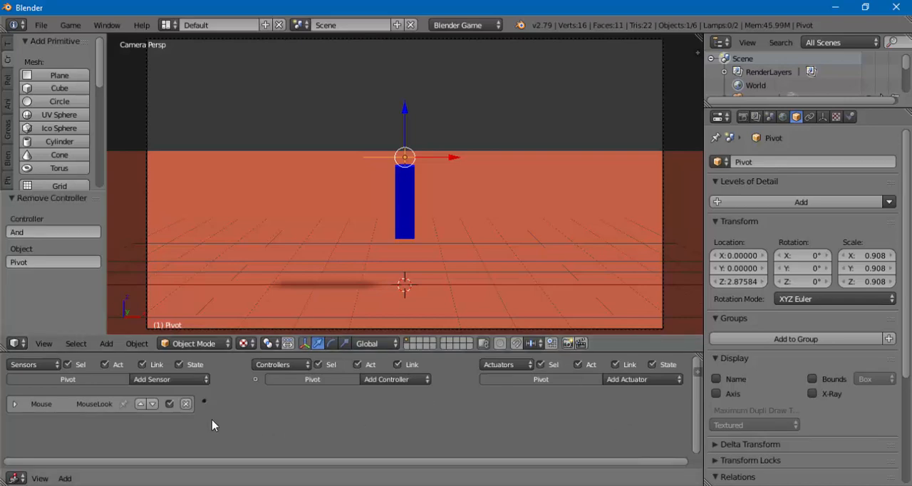
left_click(186, 404)
- Add a Mouse sensor named MouseLook to the Player and set its mouse event to Movement
right_click(403, 200)
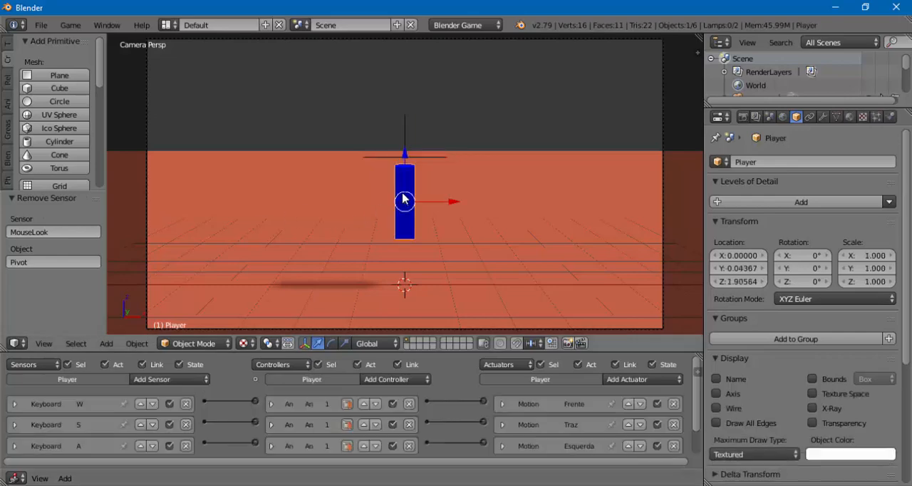
left_click_drag(446, 336, 424, 254)
left_click(160, 285)
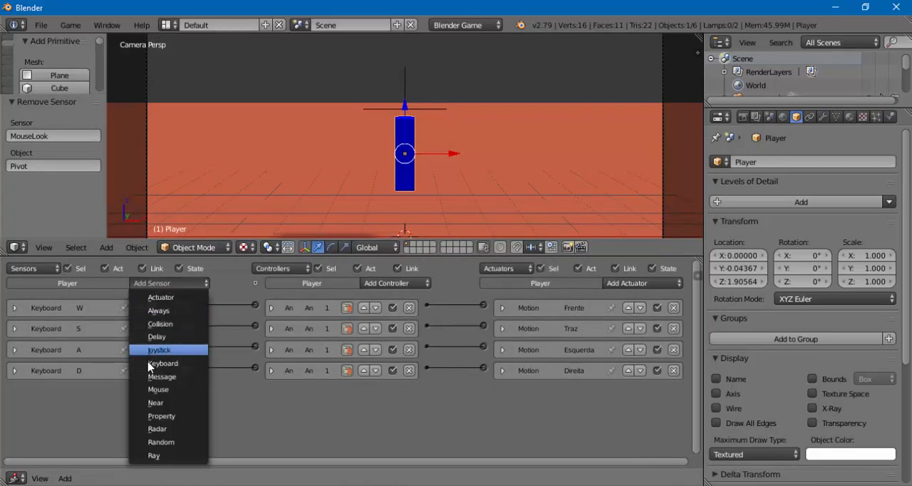
left_click(153, 389)
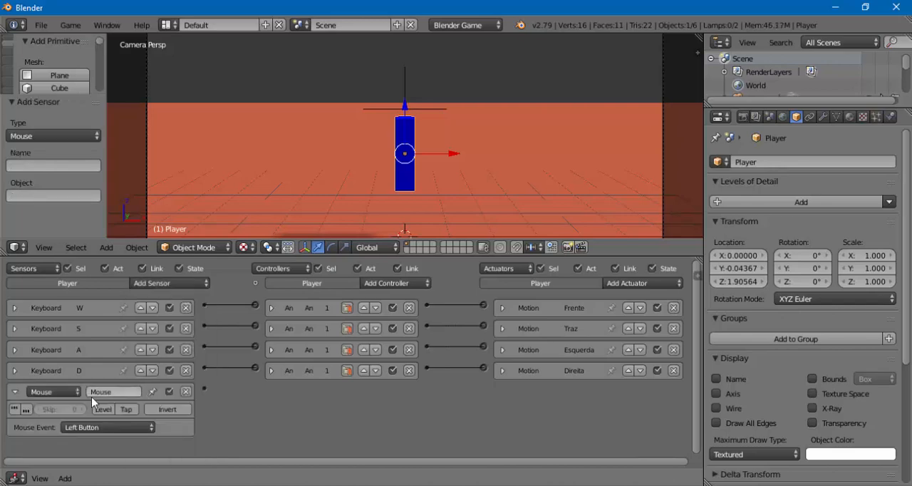
left_click(74, 430)
left_click(71, 360)
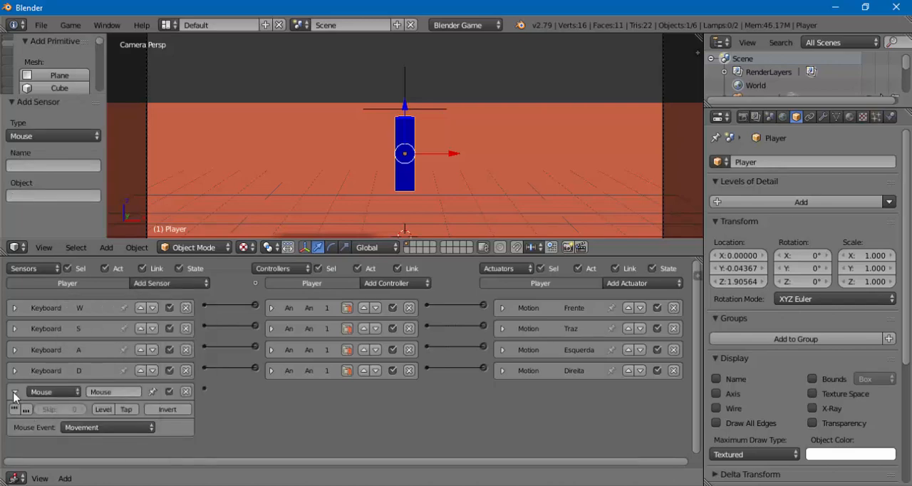
left_click(120, 391)
type("MouseLook")
key("Return")
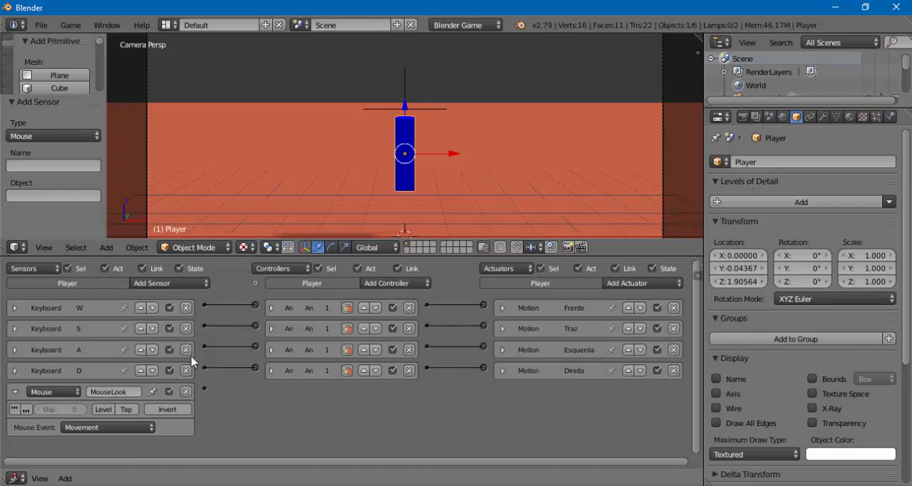
- Add a Mouse actuator to the Player, set its mode to Look, and disable Use Y Axis
left_click(638, 283)
left_click(625, 177)
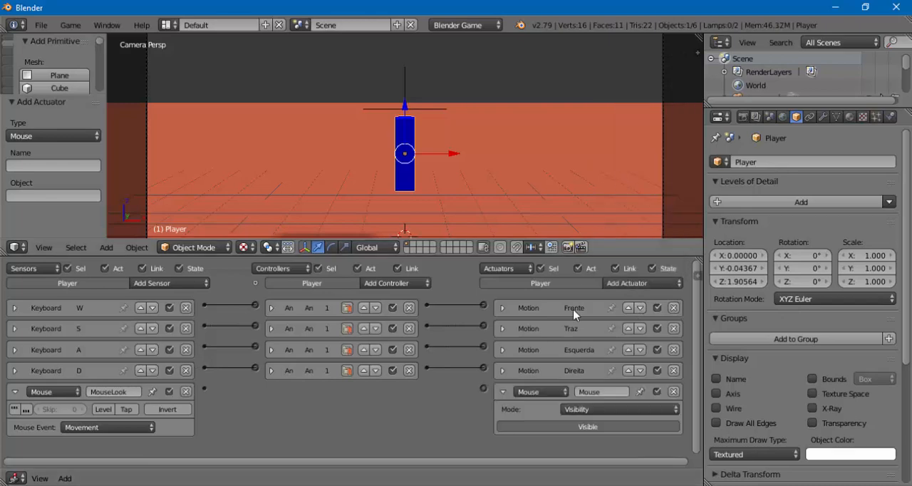
left_click(584, 410)
left_click(577, 382)
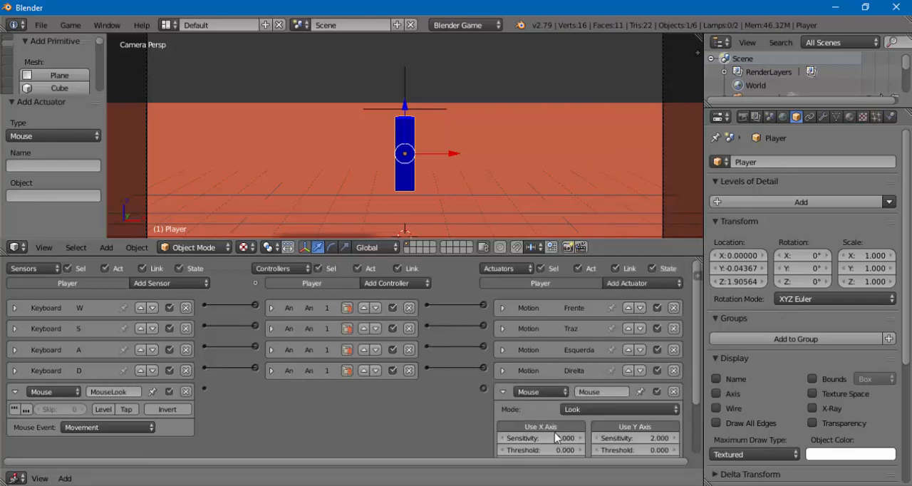
left_click(606, 426)
- Link the MouseLook sensor to the Player's Mouse actuator through an And controller and collapse all three bricks
left_click_drag(484, 388, 205, 389)
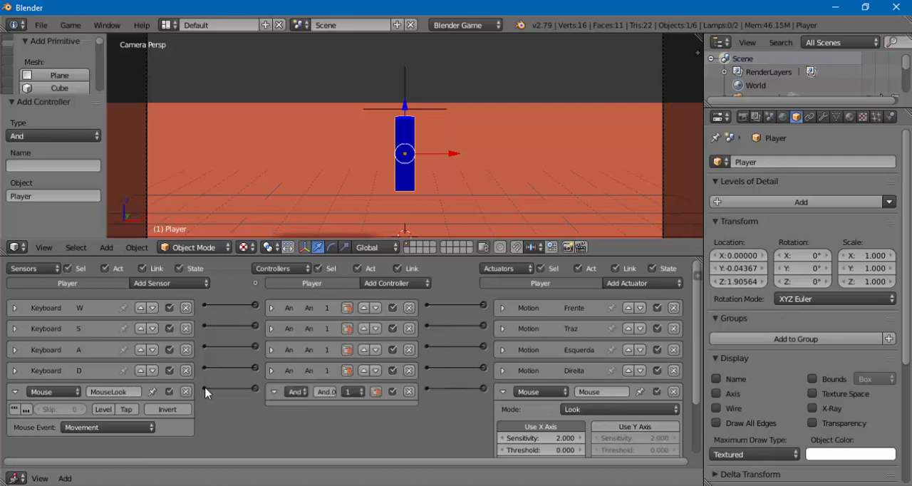
left_click(273, 392)
left_click(15, 391)
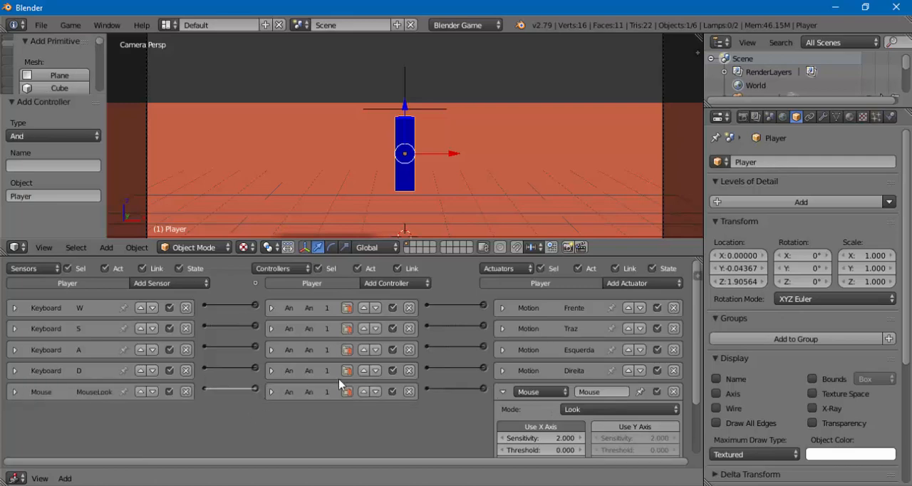
left_click(499, 391)
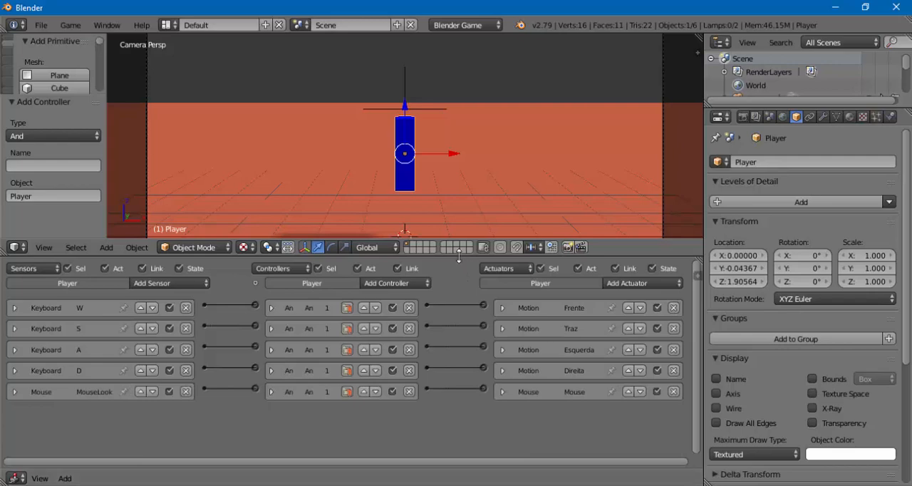
- Enlarge the viewport and run the game to test the Player's mouse look with forward movement, stopping it when done
left_click_drag(462, 241, 450, 364)
key("p")
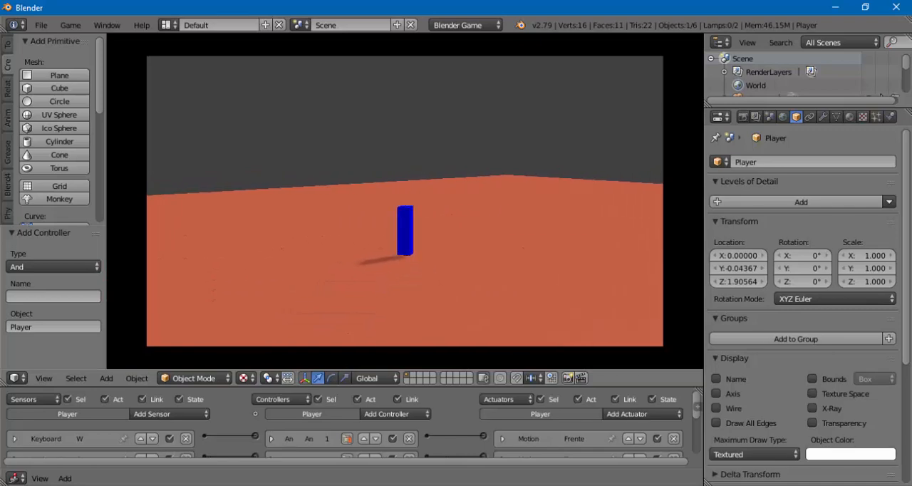
key("w")
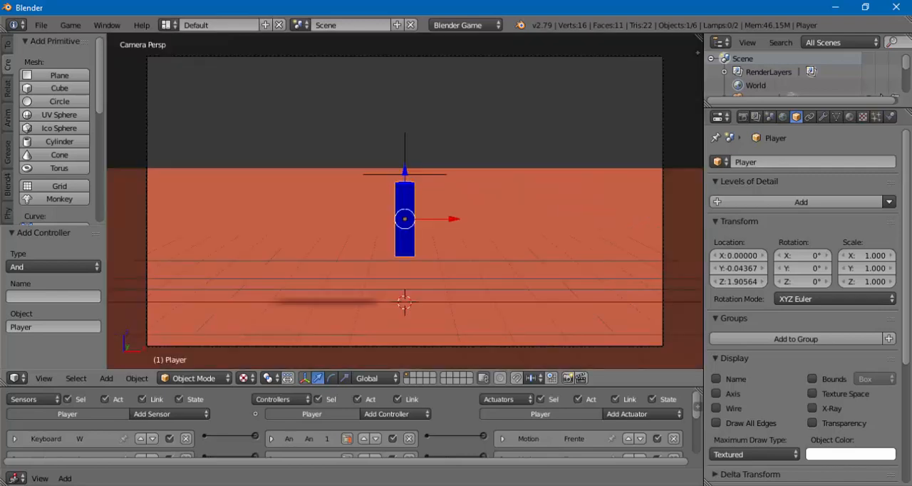
key("Escape")
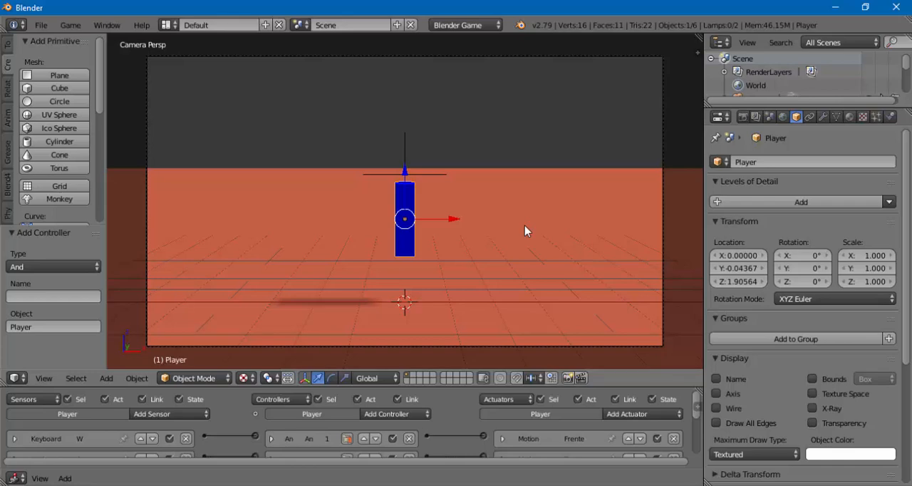